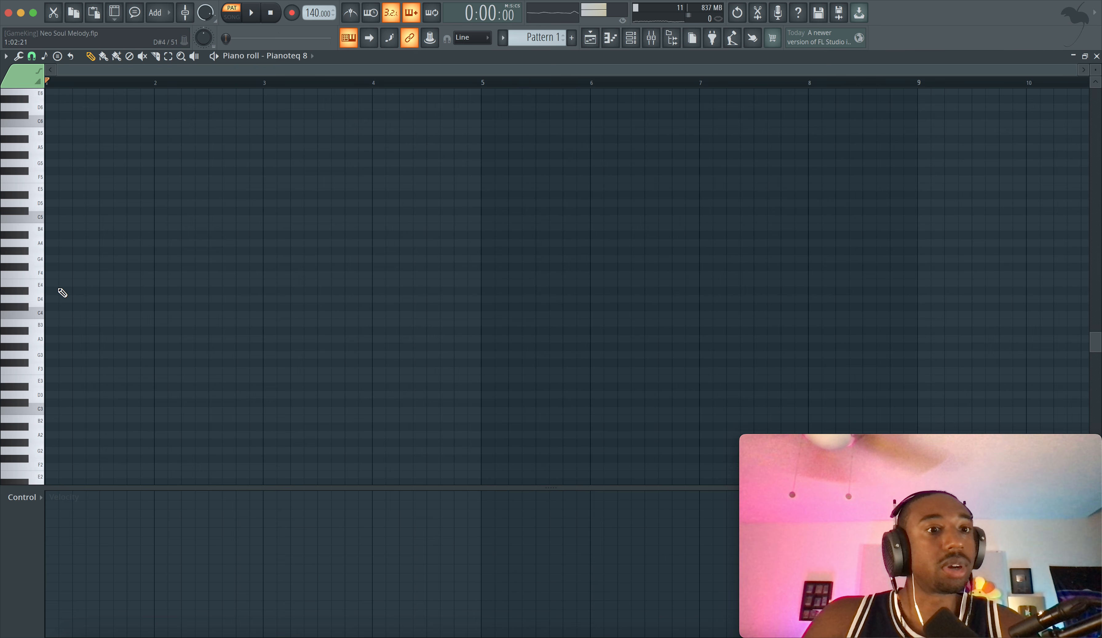
# Step: Draw a five-note chord of D4, F4, A4, C5 and E5 at the start of bar 1 and play it back
pyautogui.moveTo(59, 299); pyautogui.dragTo(37, 299)
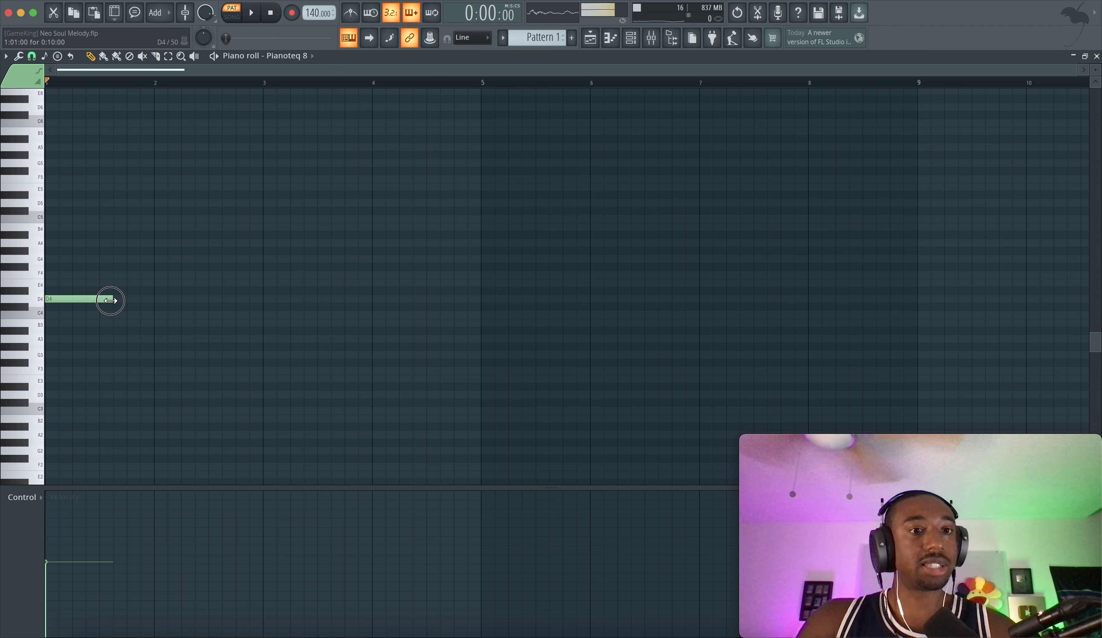
pyautogui.moveTo(50, 272)
pyautogui.mouseDown()
pyautogui.moveTo(40, 263)
pyautogui.moveTo(34, 275)
pyautogui.mouseUp()
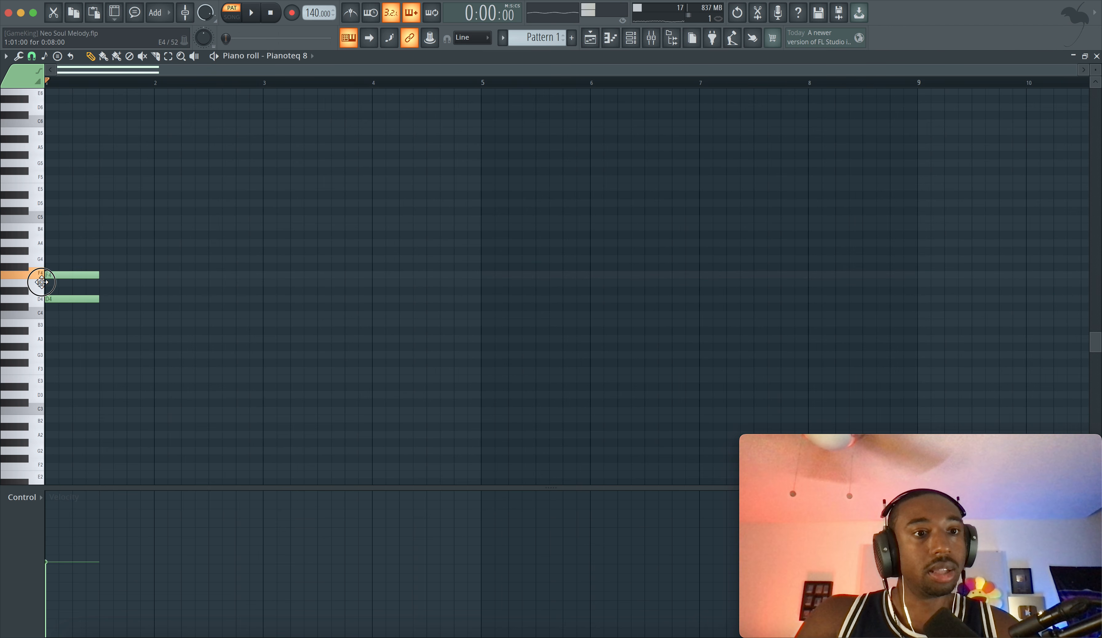
pyautogui.click(47, 244)
pyautogui.click(48, 220)
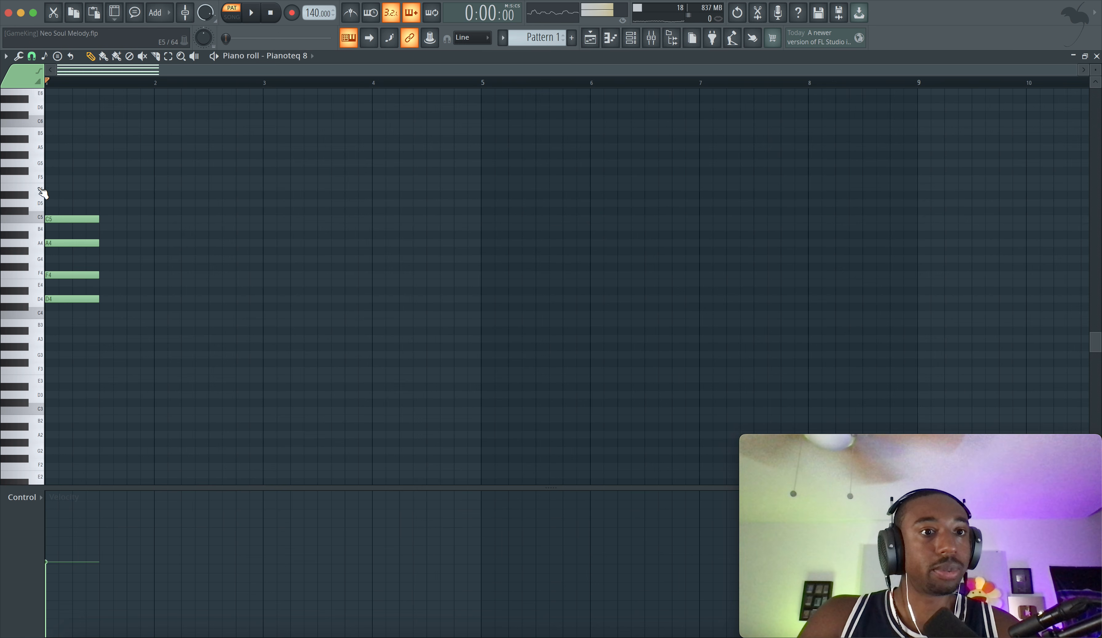
pyautogui.moveTo(44, 188); pyautogui.dragTo(35, 185)
pyautogui.moveTo(109, 172); pyautogui.dragTo(70, 146)
pyautogui.rightClick(105, 330)
pyautogui.press('space')
pyautogui.press('space')
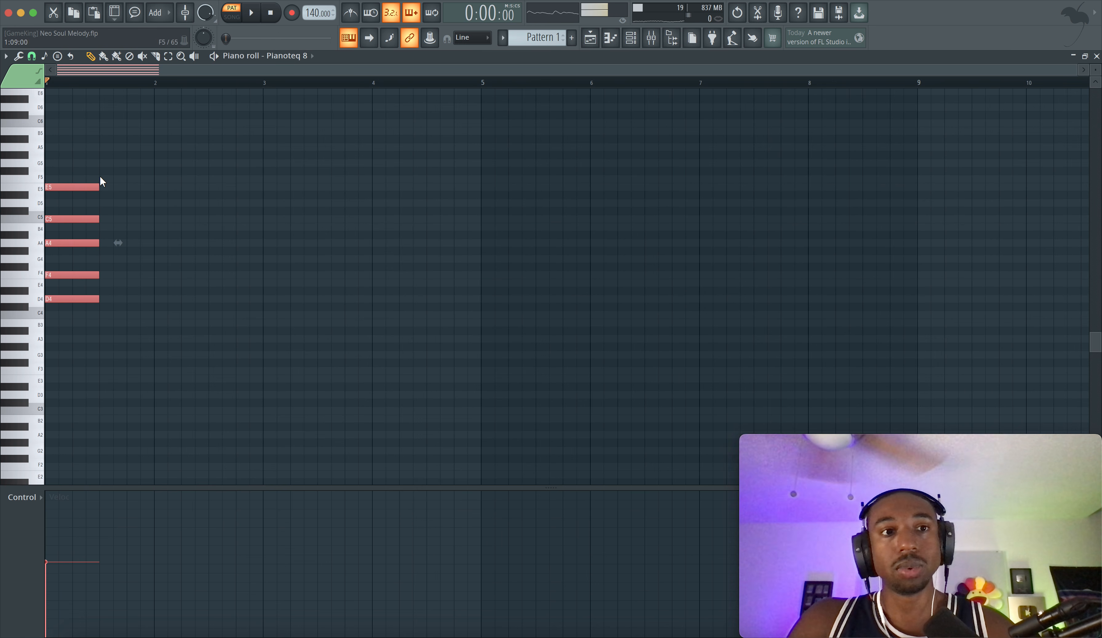
# Step: Shorten the chord's five notes to six steps and duplicate the chord directly after the first one
pyautogui.moveTo(88, 184); pyautogui.dragTo(90, 290)
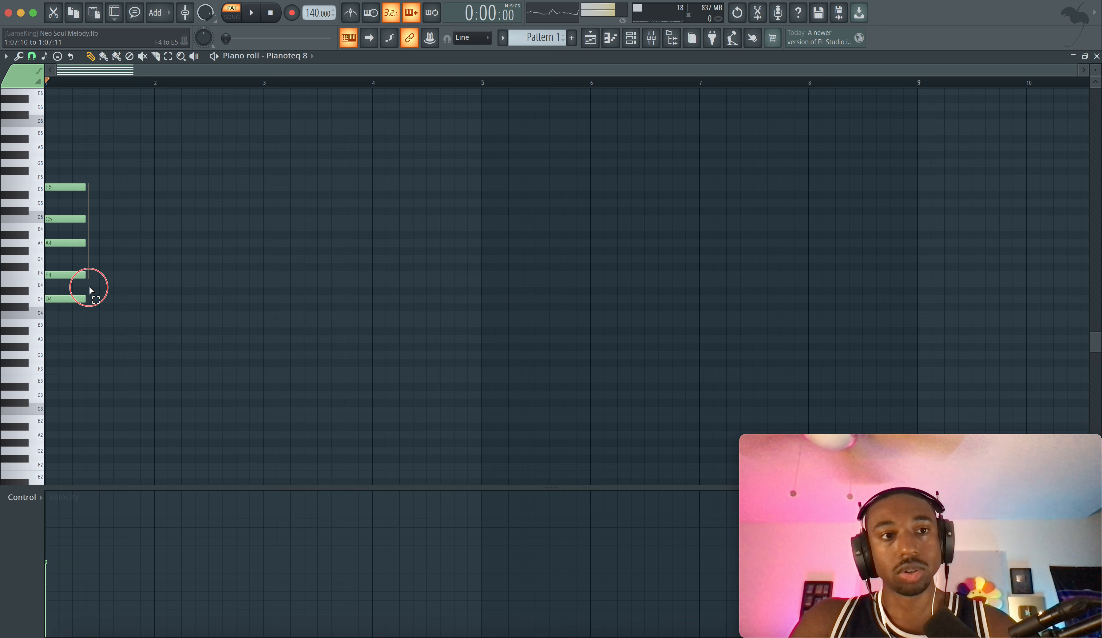
pyautogui.hotkey('ctrl', 'a')
pyautogui.hotkey('ctrl', 'b')
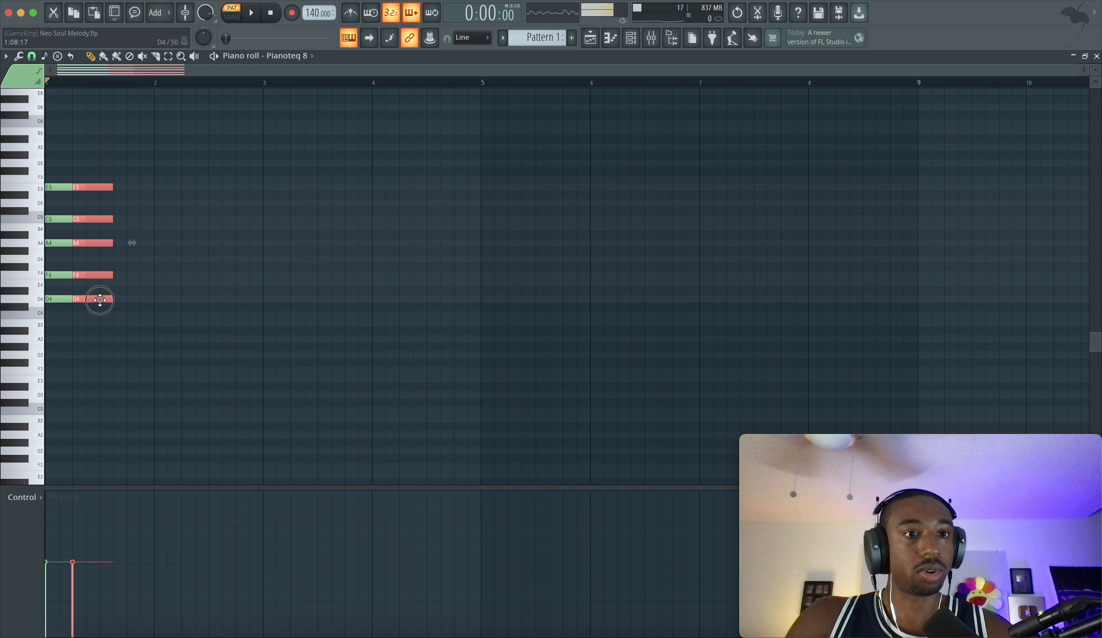
# Step: Lower the second chord's D4, A4 and E5 by one semitone to C#4, G#4 and D#5, and play both chords
pyautogui.click(102, 303)
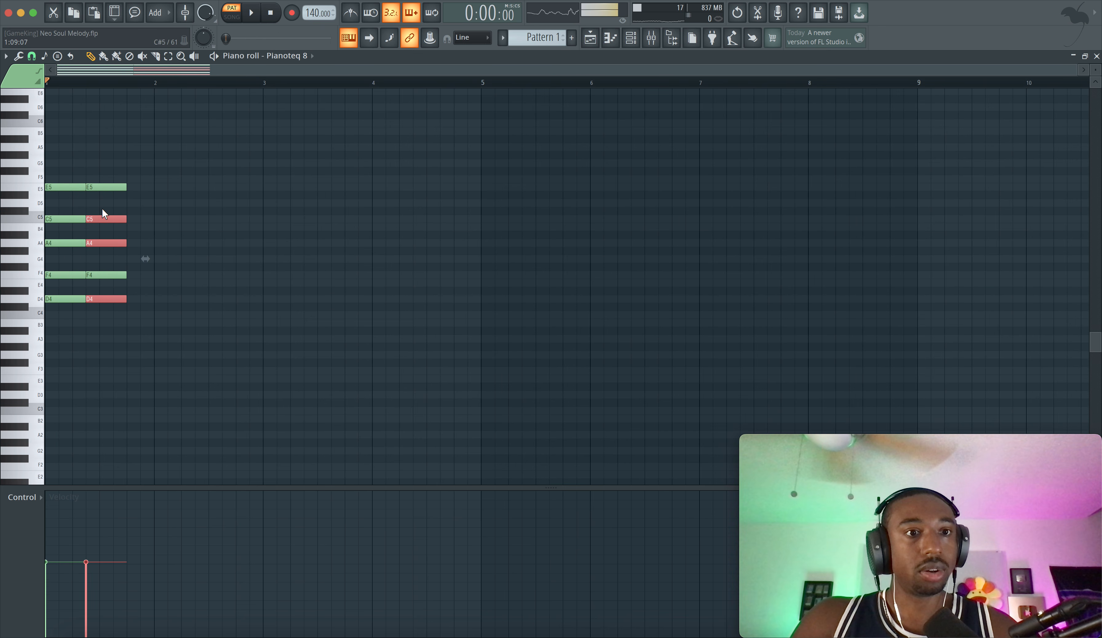
pyautogui.keyDown('ctrl'); pyautogui.click(102, 218); pyautogui.keyUp('ctrl')
pyautogui.press('Down')
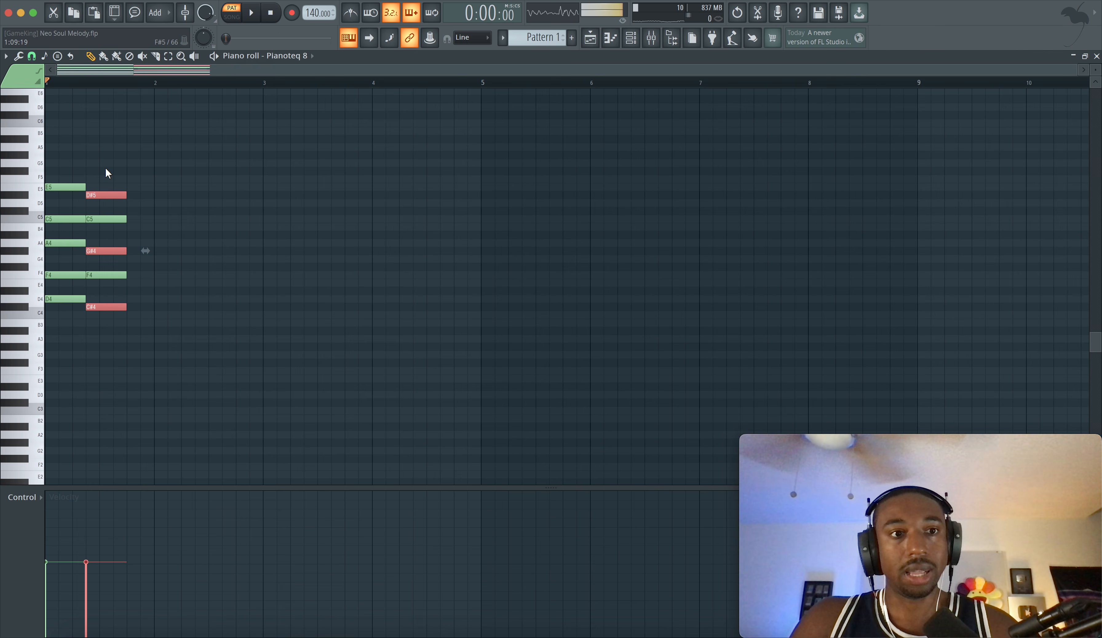
pyautogui.hotkey('ctrl', 'd')
pyautogui.press('space')
pyautogui.press('space')
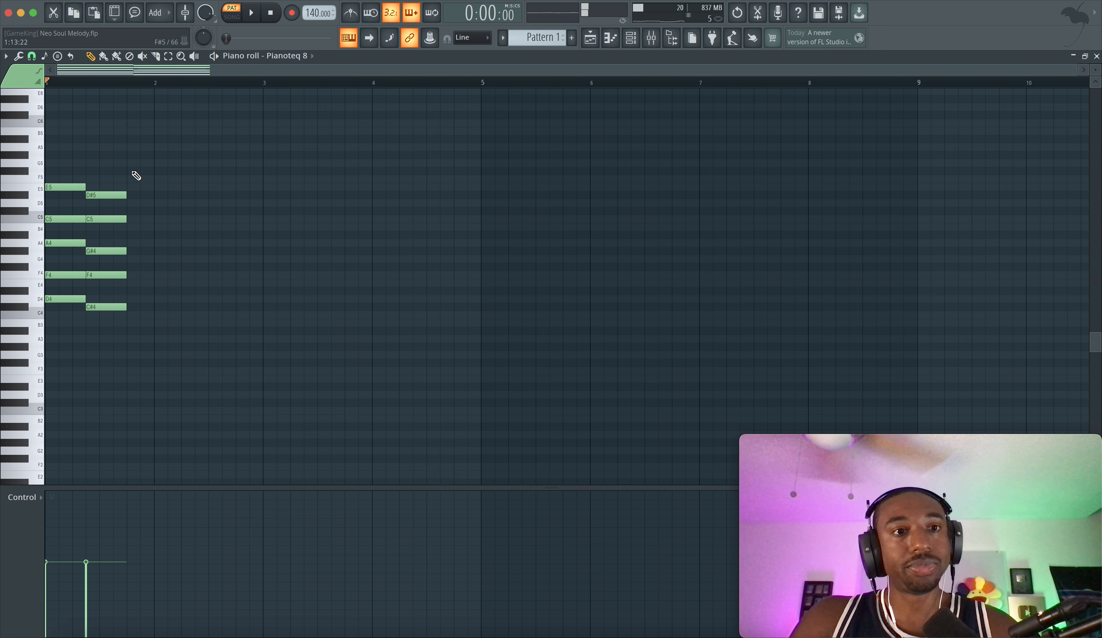
# Step: Stamp an advanced "9" chord rooted on C4 directly after the second chord and play the progression back
pyautogui.moveTo(148, 168); pyautogui.dragTo(120, 327)
pyautogui.hotkey('ctrl', 'd')
pyautogui.click(56, 55)
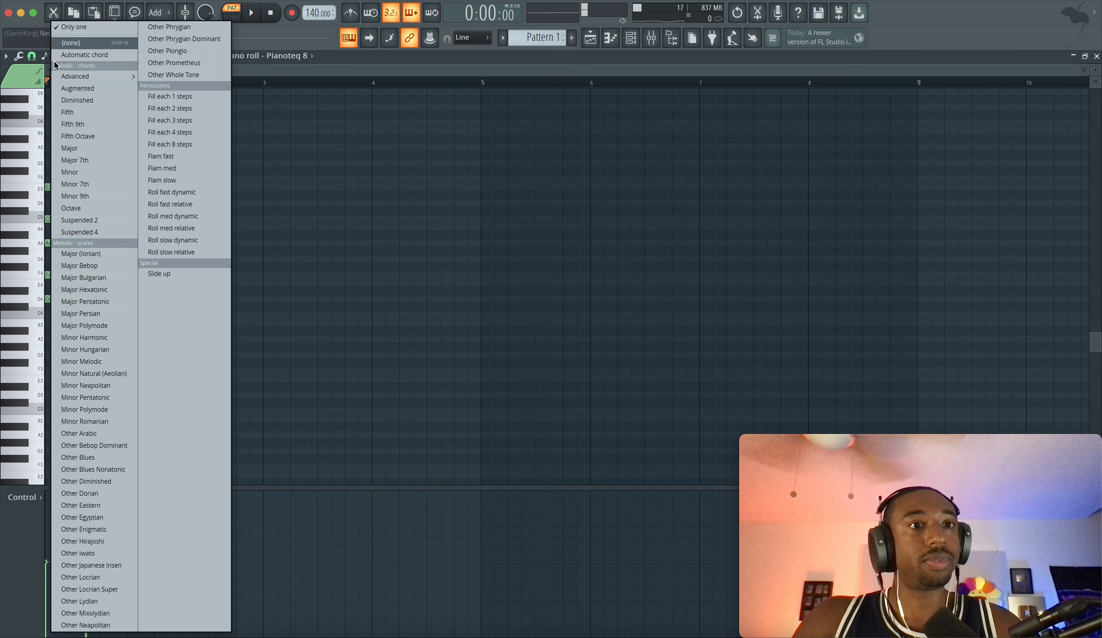
pyautogui.moveTo(96, 76)
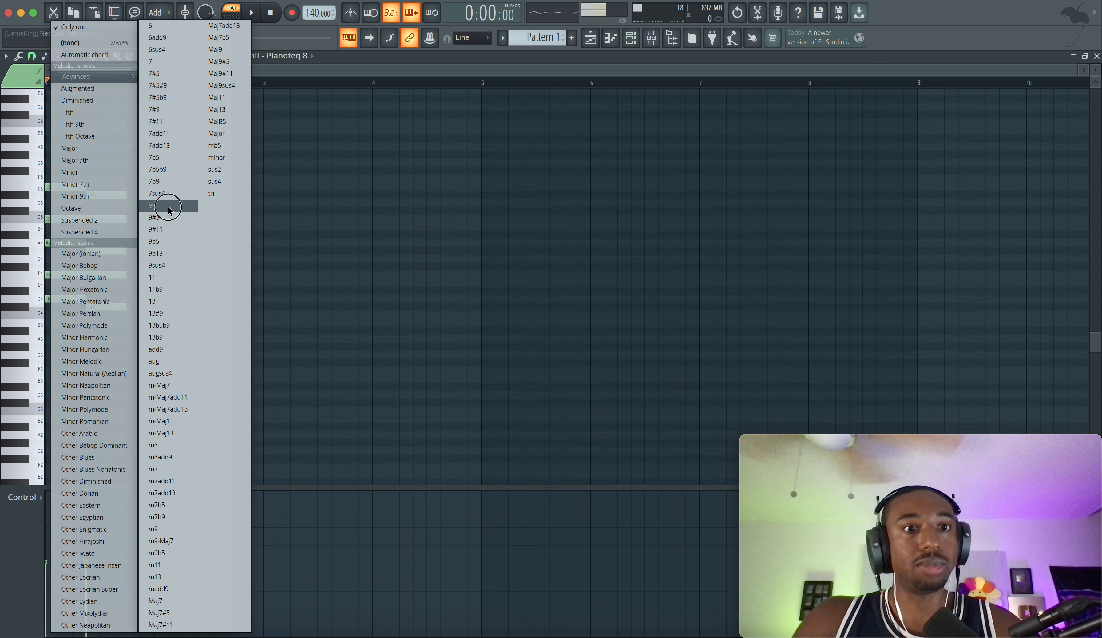
pyautogui.click(151, 205)
pyautogui.click(149, 315)
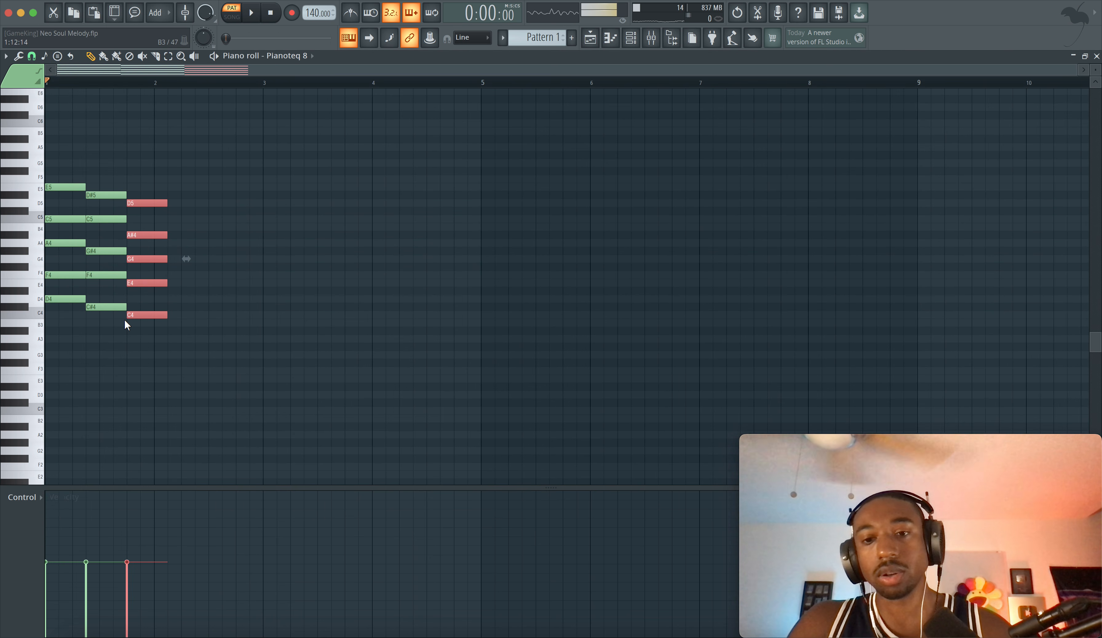
pyautogui.press('space')
pyautogui.press('space')
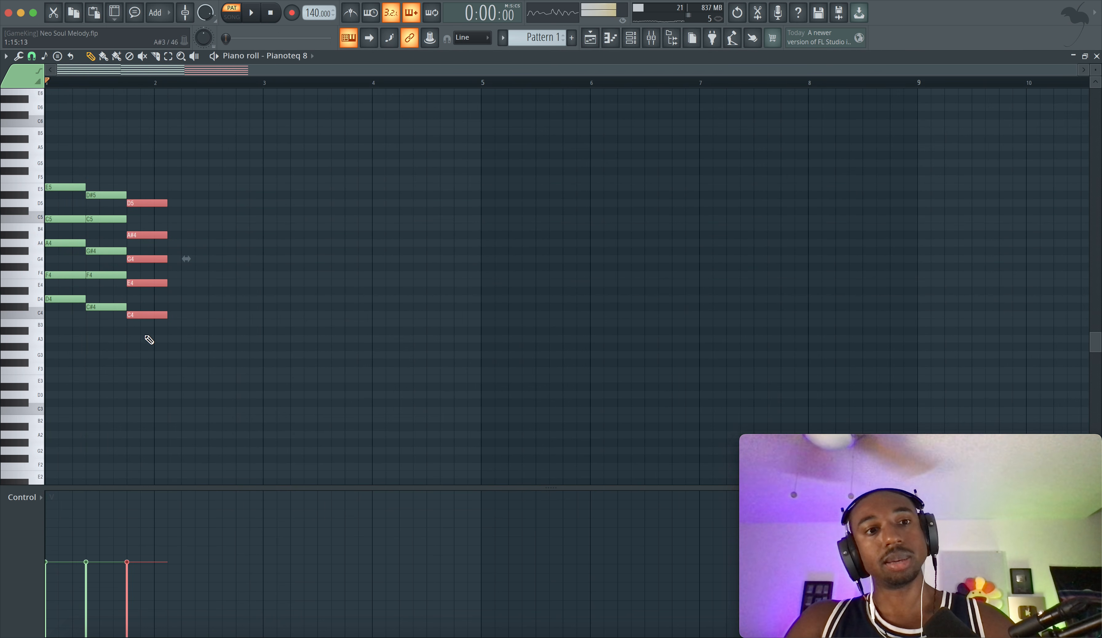
# Step: Raise the third chord's G4 and D5 by one semitone to G#4 and D#5, and play it back
pyautogui.click(168, 314)
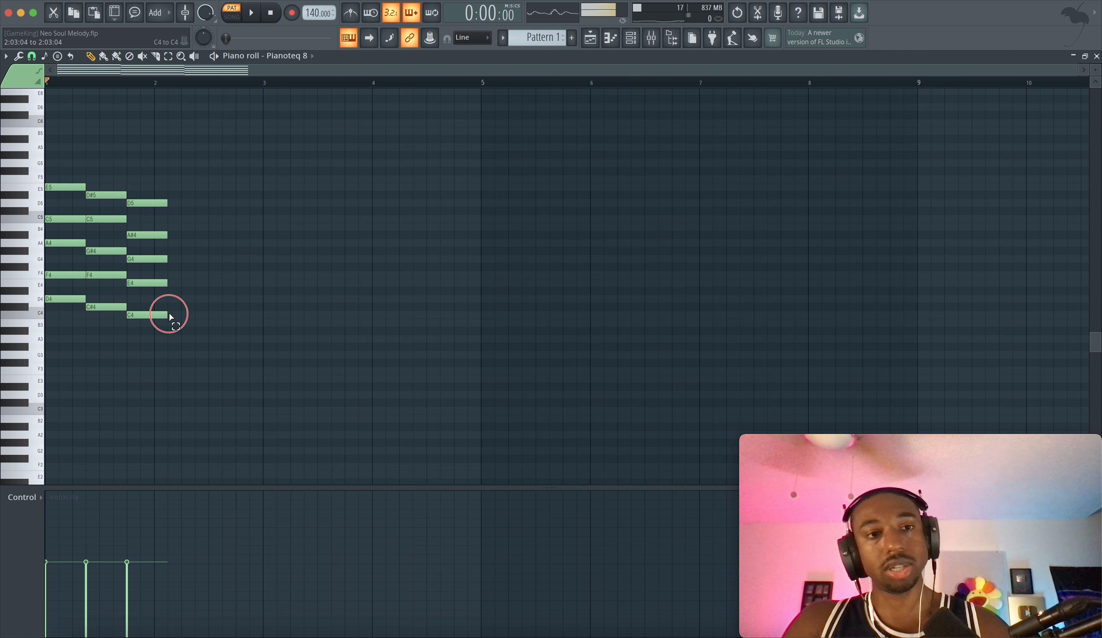
pyautogui.moveTo(164, 290); pyautogui.dragTo(156, 277)
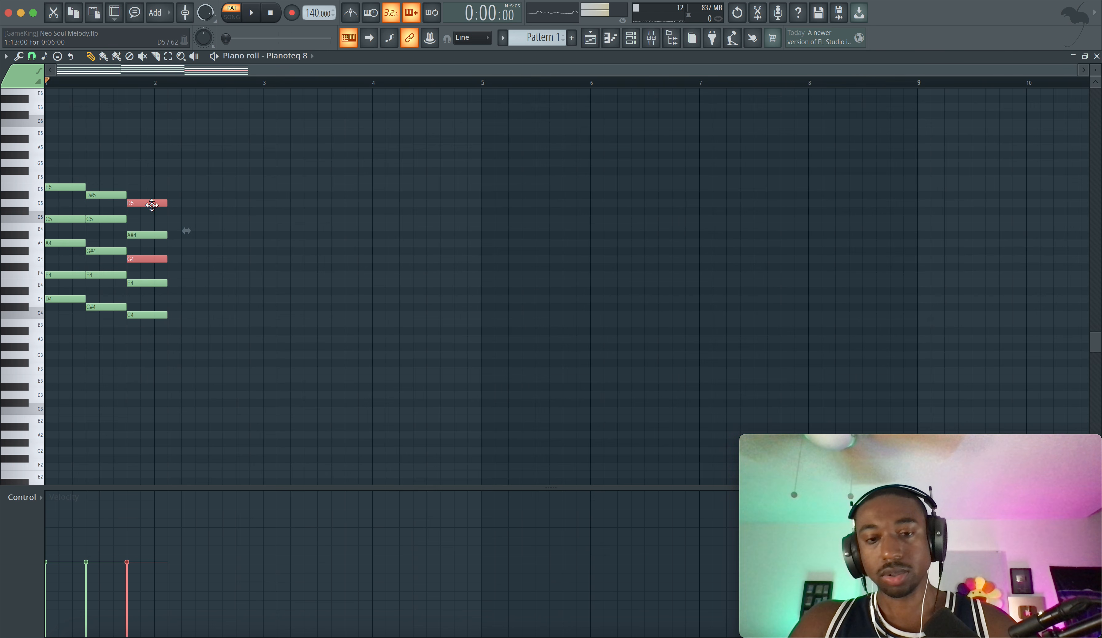
pyautogui.hotkey('shift', 'Up')
pyautogui.press('space')
# Step: Lengthen all five notes of the third chord to end at the start of bar 3
pyautogui.keyDown('super'); pyautogui.click(243, 223); pyautogui.keyUp('super')
pyautogui.moveTo(162, 160); pyautogui.dragTo(254, 313)
pyautogui.keyDown('super'); pyautogui.click(279, 328); pyautogui.keyUp('super')
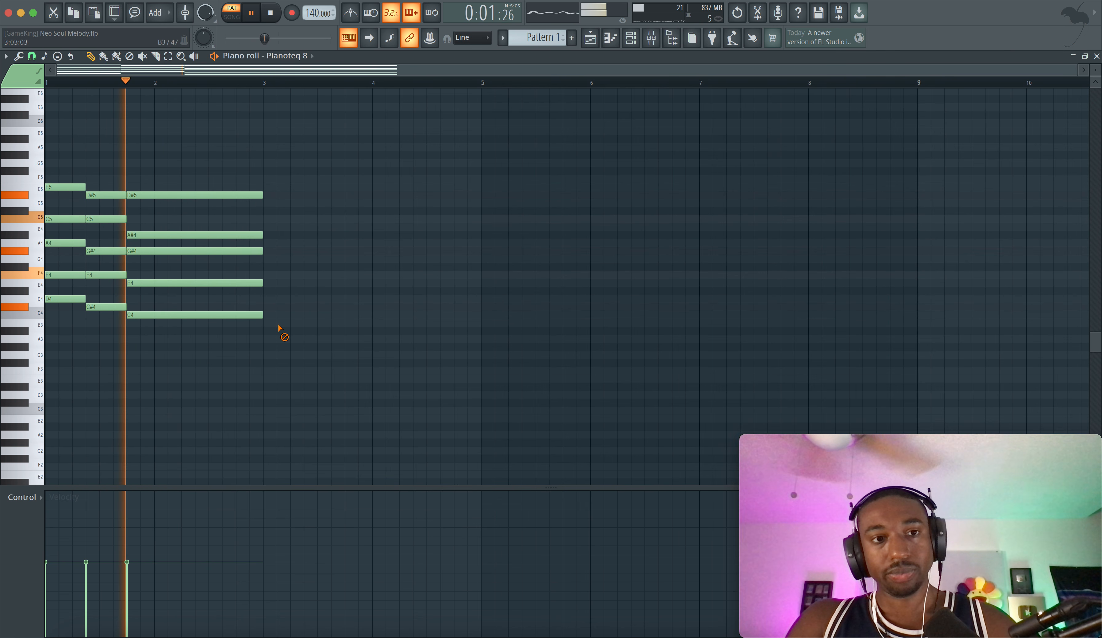
pyautogui.press('space')
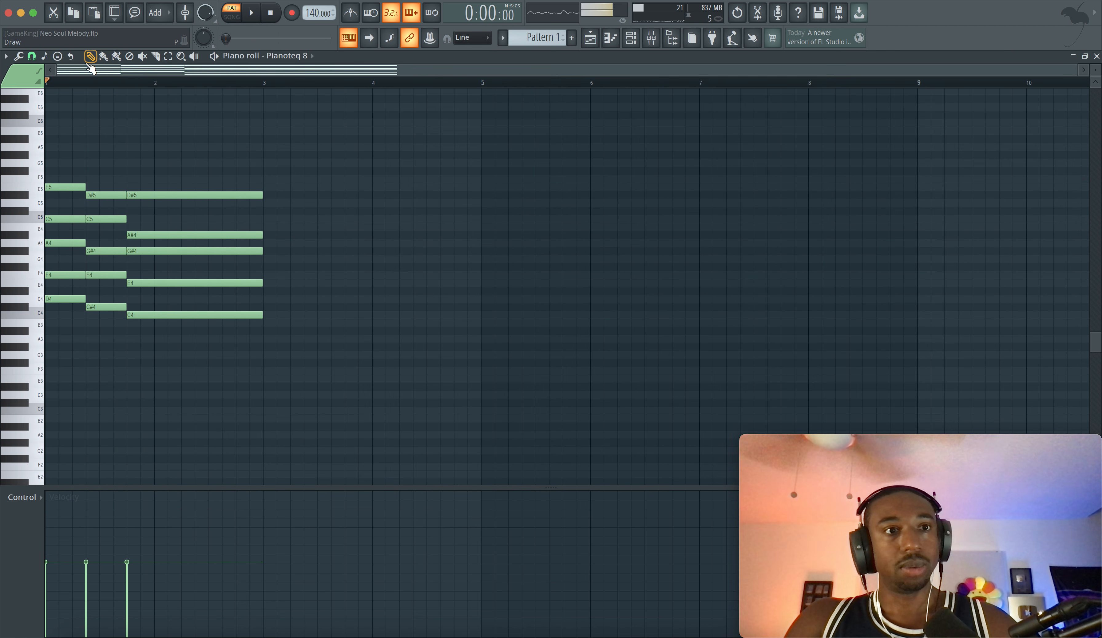
# Step: Stamp a Maj9 chord rooted on C4 at the start of bar 3 and play the progression
pyautogui.rightClick(90, 57)
pyautogui.moveTo(96, 76)
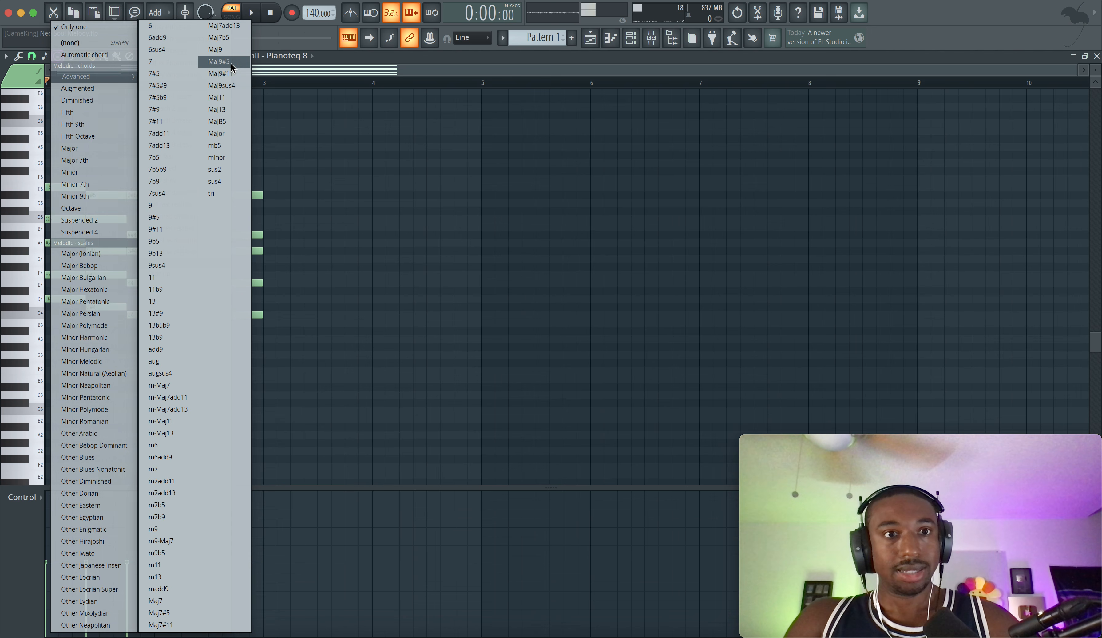
pyautogui.click(229, 55)
pyautogui.moveTo(289, 295); pyautogui.dragTo(271, 313)
pyautogui.press('space')
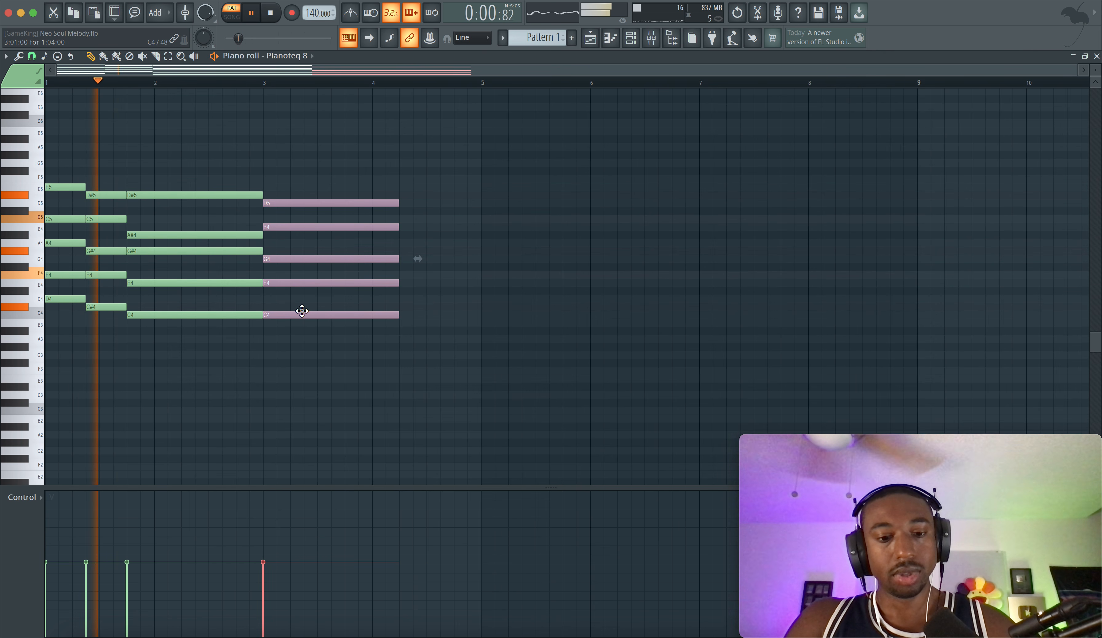
# Step: Strum the start times of the bar 3 chord with raised time tension, staggering its notes from low to high
pyautogui.hotkey('alt', 's')
pyautogui.moveTo(531, 307); pyautogui.dragTo(544, 316)
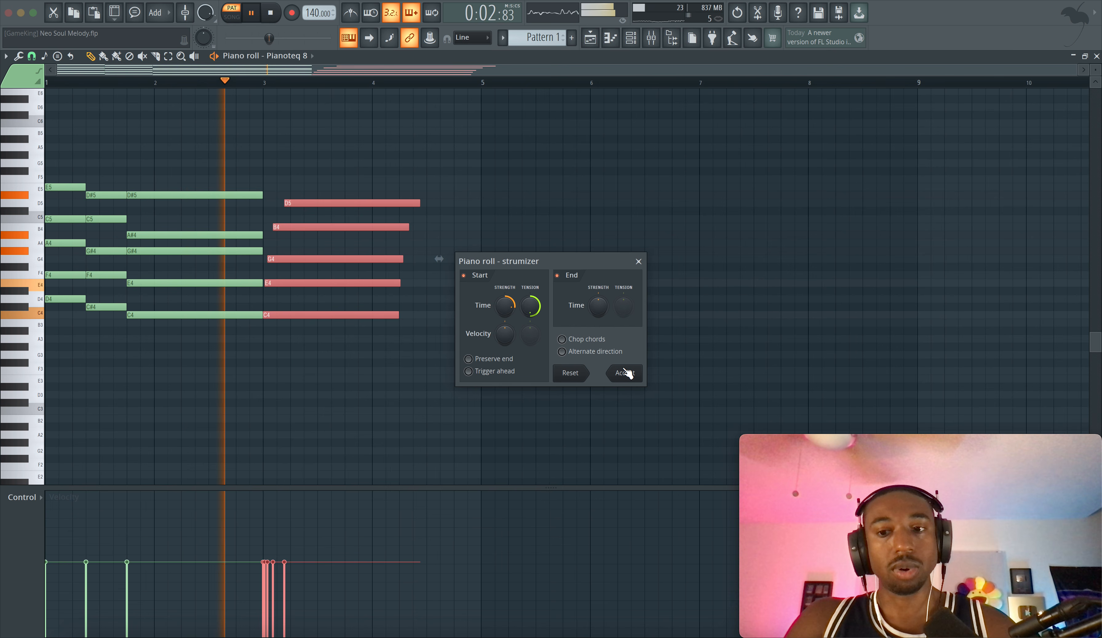
pyautogui.click(625, 373)
pyautogui.press('space')
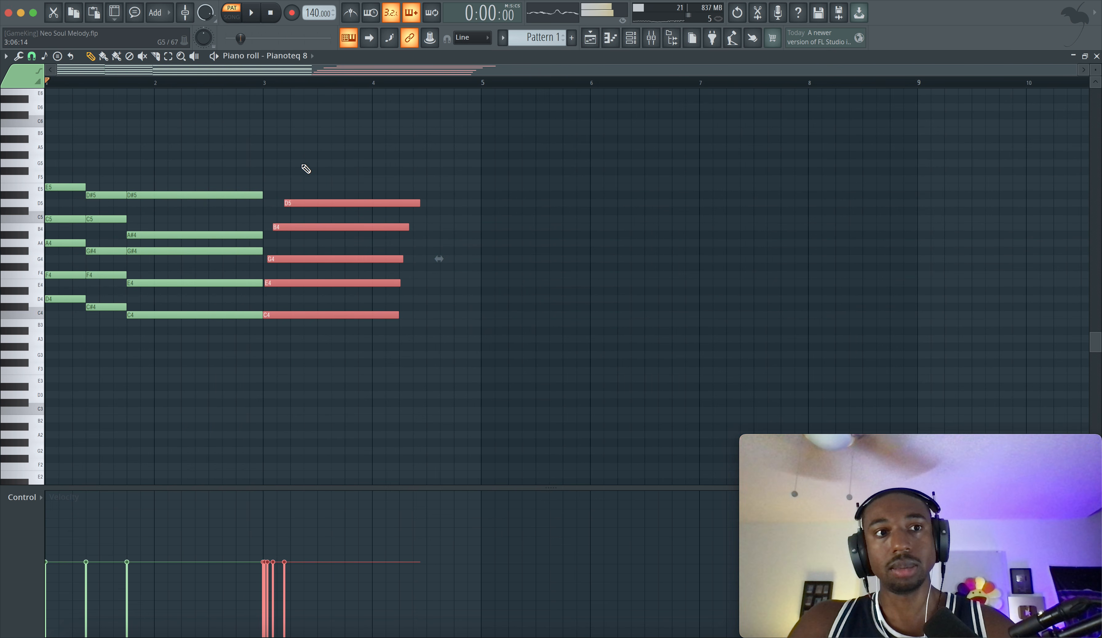
# Step: Add a G5 note on top of the strummed chord, starting just after its D5, and play it back
pyautogui.click(297, 163)
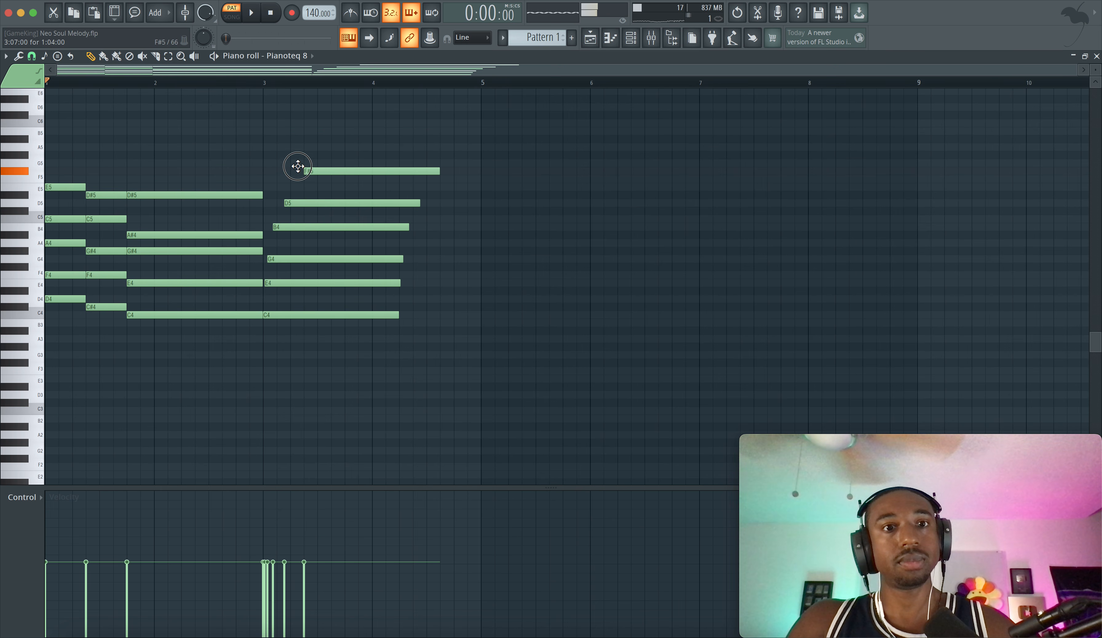
pyautogui.press('space')
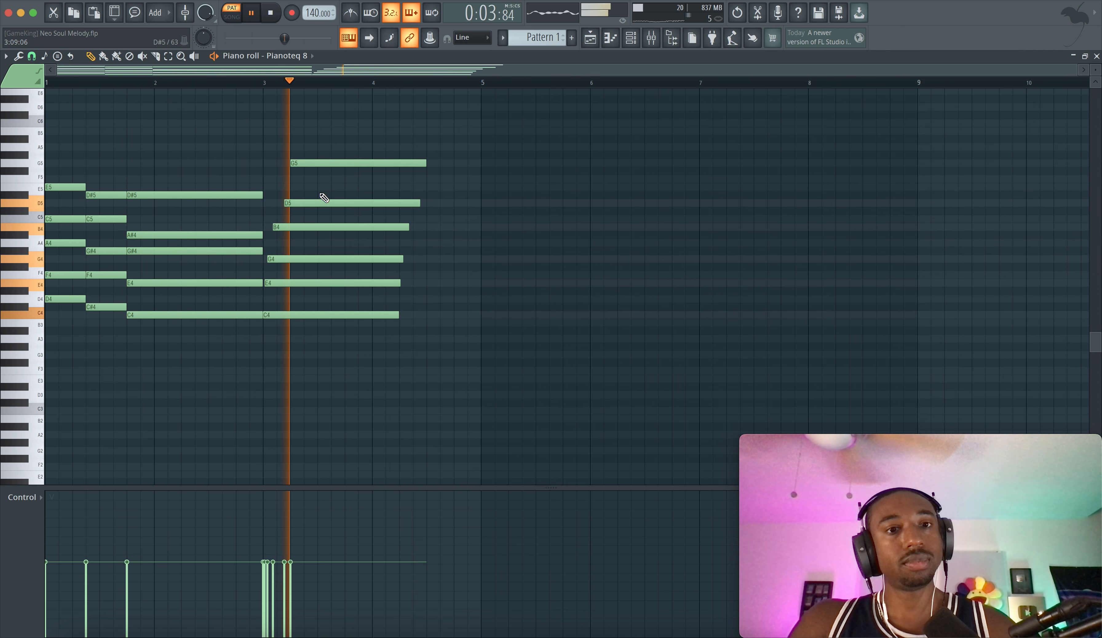
pyautogui.press('space')
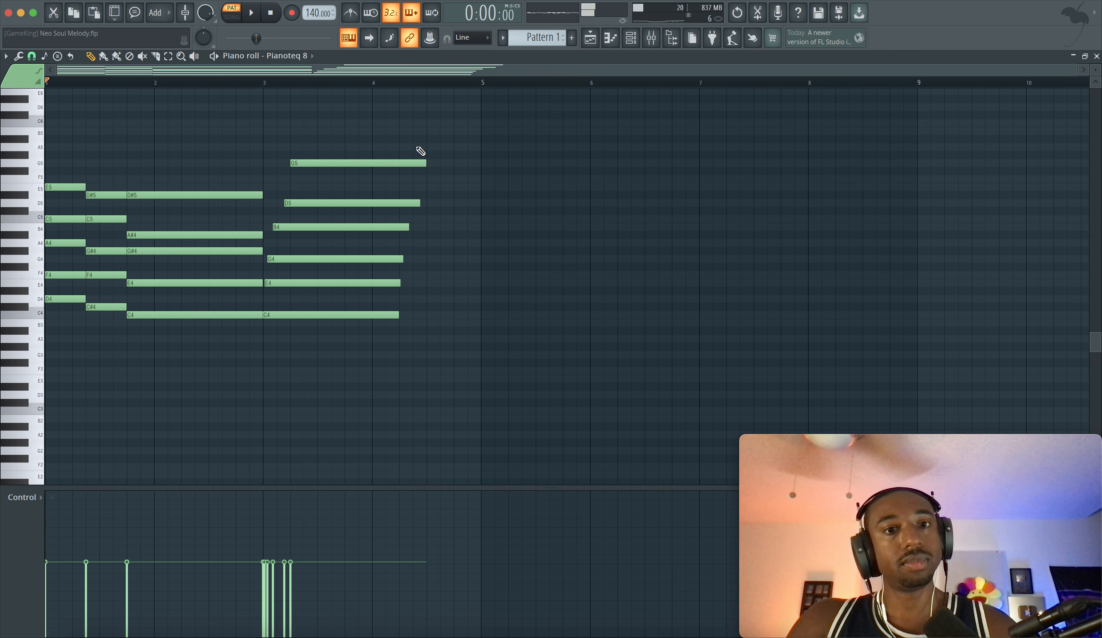
# Step: Lengthen the strummed chord past bar 5, slice all its notes at bar 5, delete the overhang and play the result
pyautogui.moveTo(421, 153); pyautogui.dragTo(336, 411)
pyautogui.moveTo(399, 317); pyautogui.dragTo(522, 315)
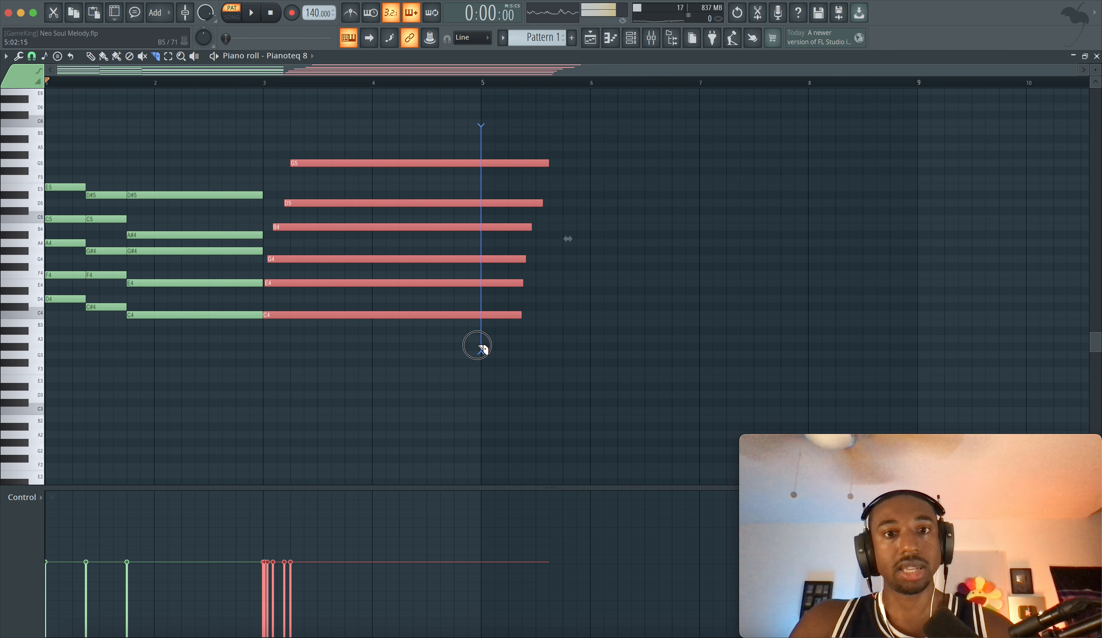
pyautogui.moveTo(478, 347); pyautogui.dragTo(481, 346)
pyautogui.scroll(1, 497, 88)
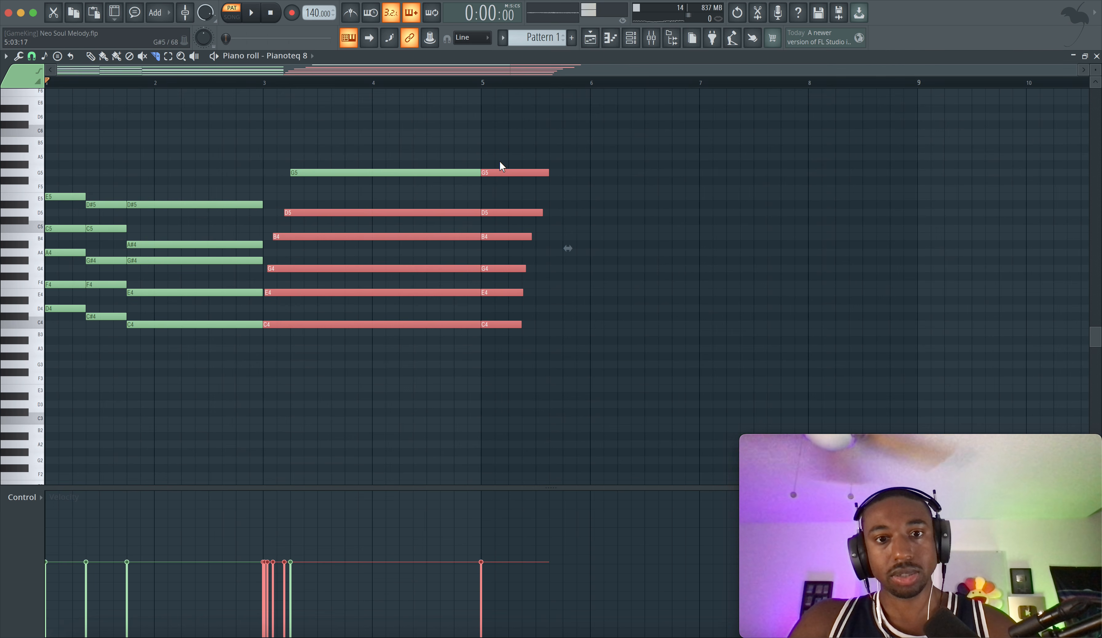
pyautogui.moveTo(507, 155); pyautogui.dragTo(502, 381)
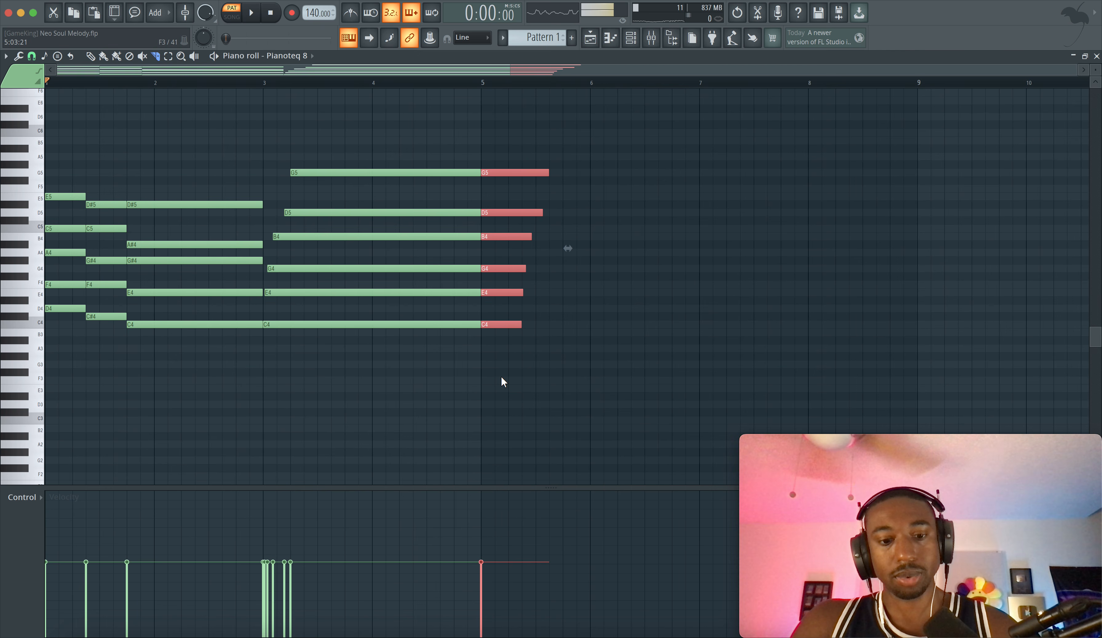
pyautogui.press('Delete')
pyautogui.press('space')
pyautogui.press('space')
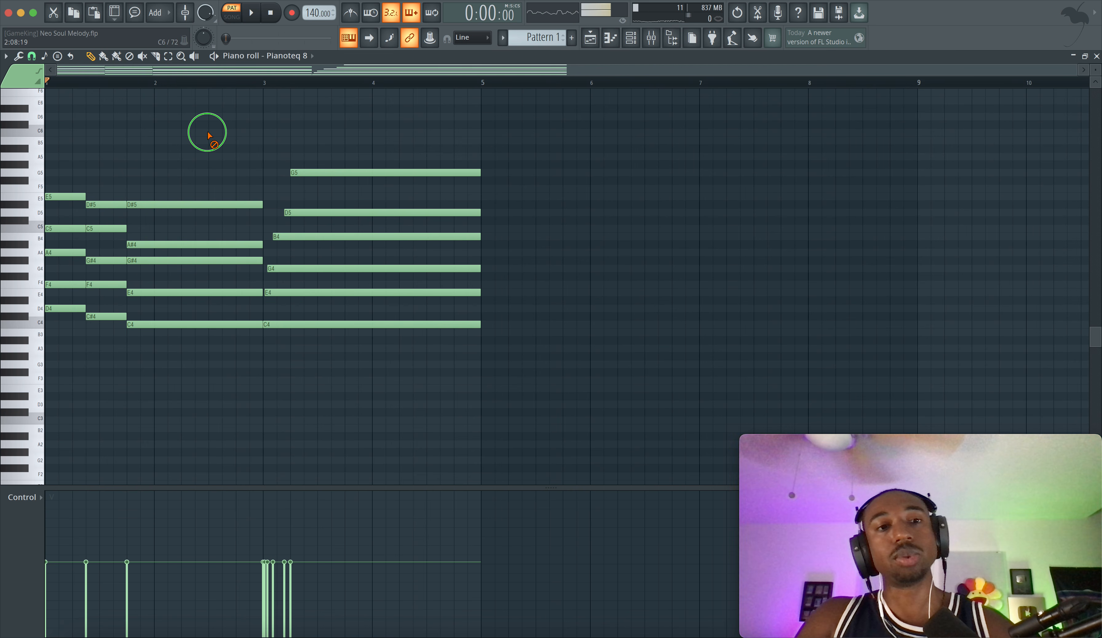
# Step: Play back the four-bar chord progression to review how the chords sound together
pyautogui.press('s')
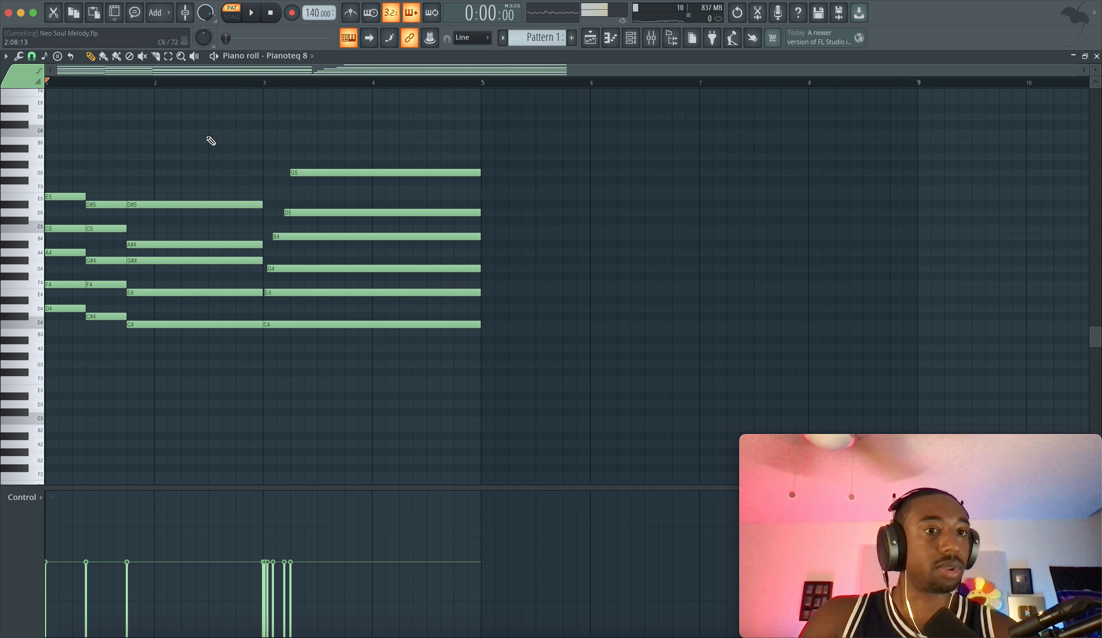
pyautogui.press('space')
pyautogui.press('space')
pyautogui.moveTo(93, 189); pyautogui.dragTo(257, 196)
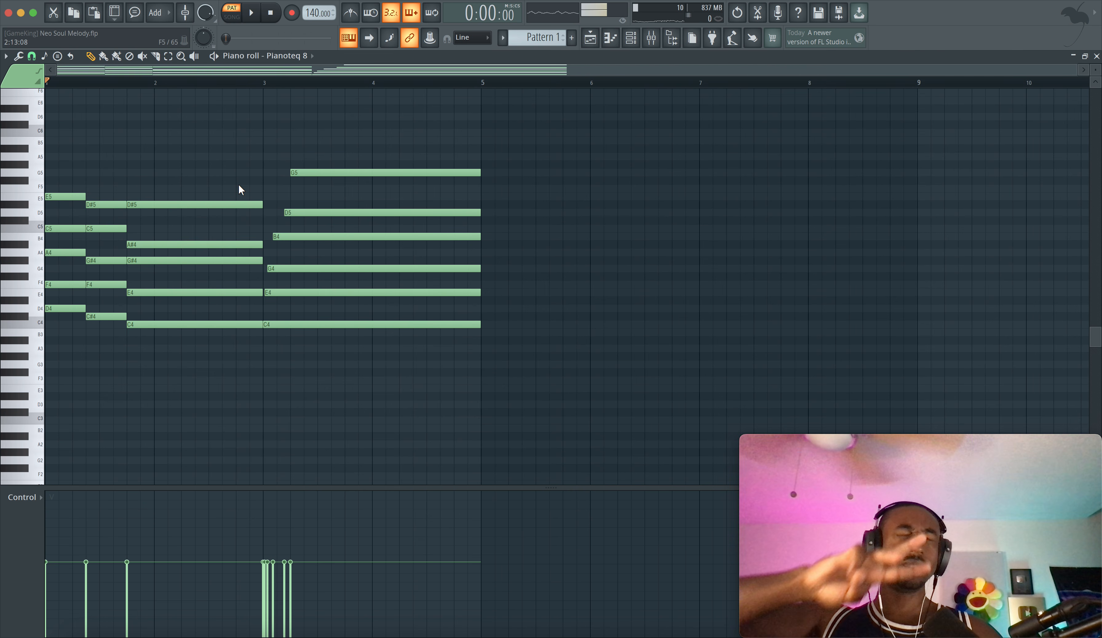
pyautogui.click(239, 186)
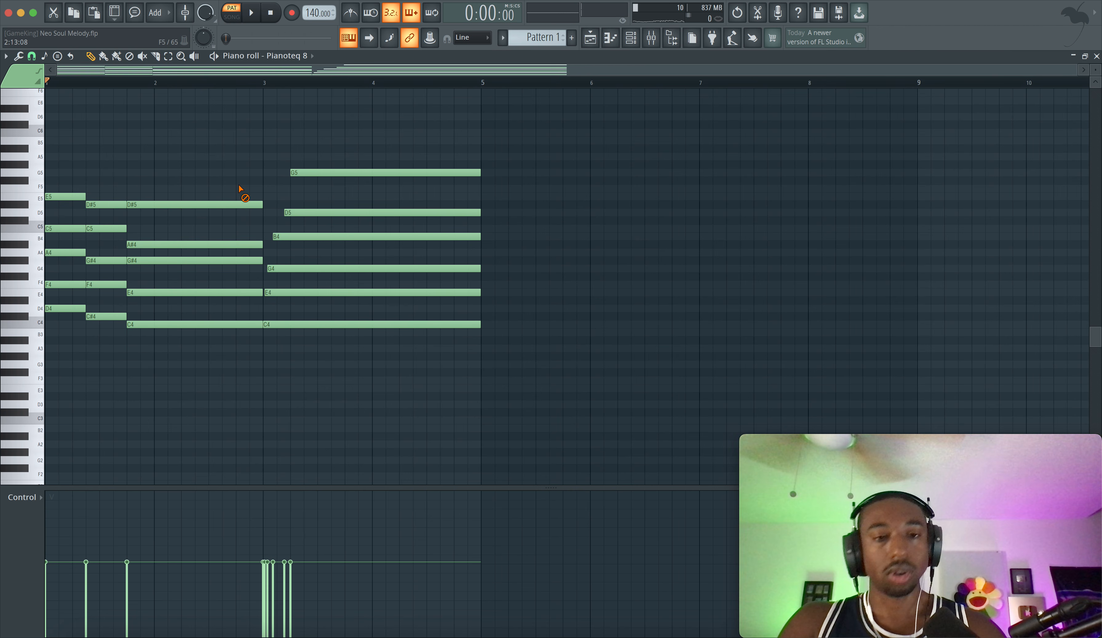
pyautogui.press('space')
pyautogui.scroll(-1, 239, 188)
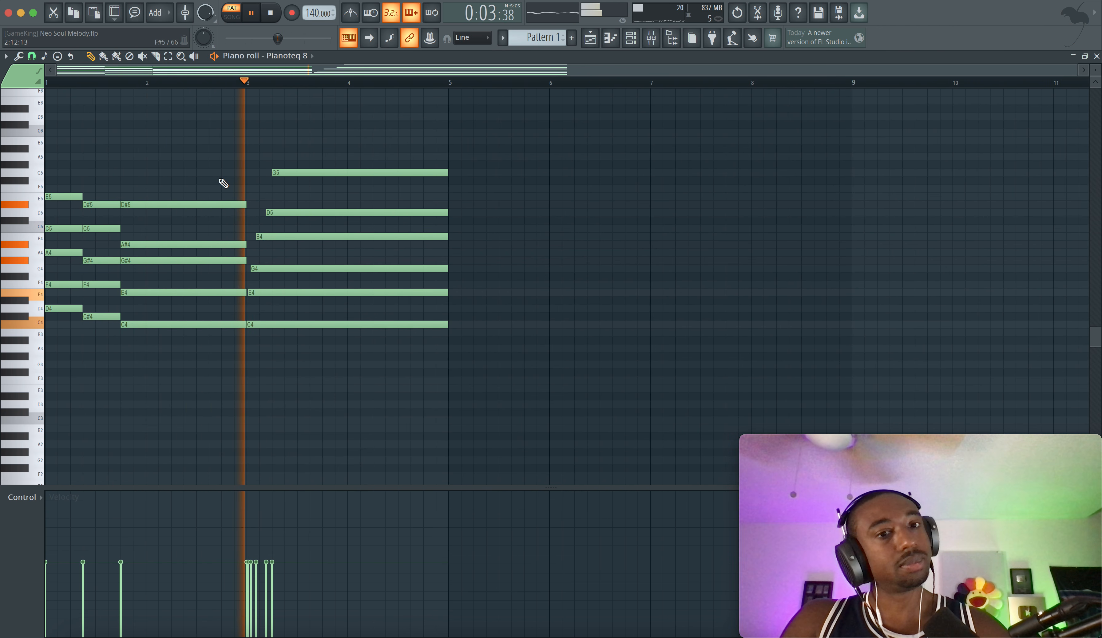
pyautogui.press('space')
# Step: Try a copy of the first chord at the start of bar 5 and delete it
pyautogui.moveTo(81, 182); pyautogui.dragTo(461, 310)
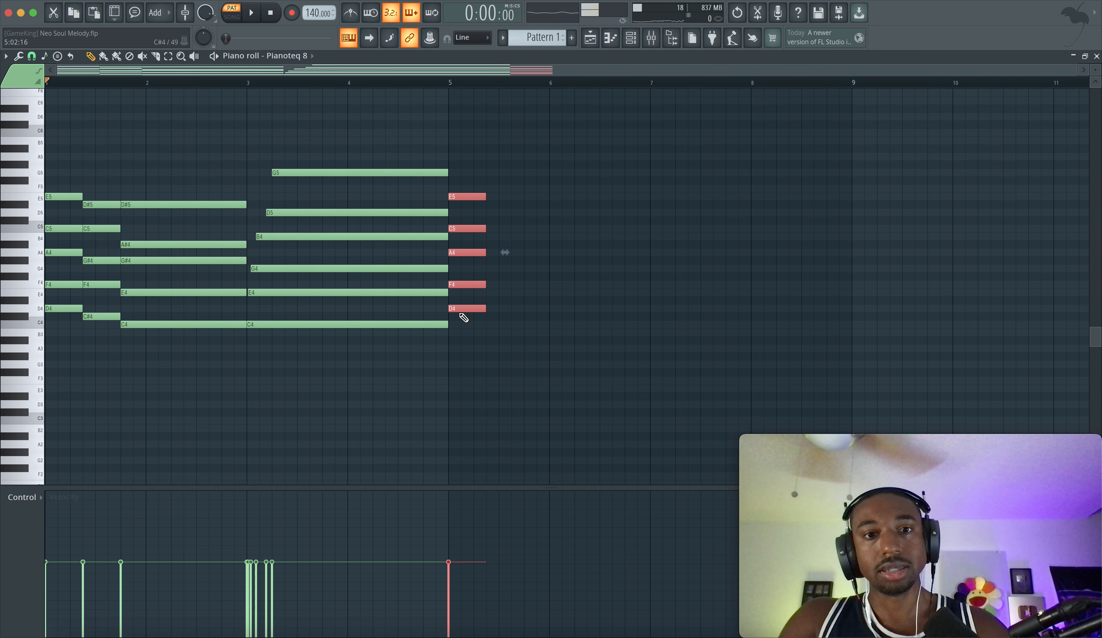
pyautogui.press('Delete')
# Step: Stamp a Minor 9th chord on A3 in bars 5 and 6, ending at bar 7, and play it back
pyautogui.click(57, 56)
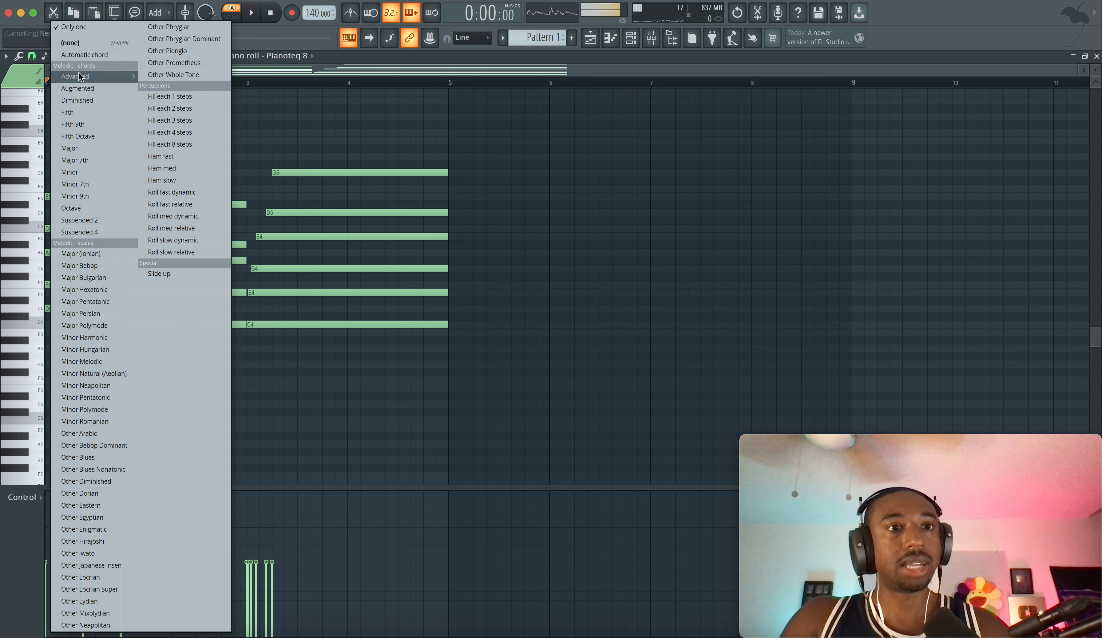
pyautogui.moveTo(80, 77)
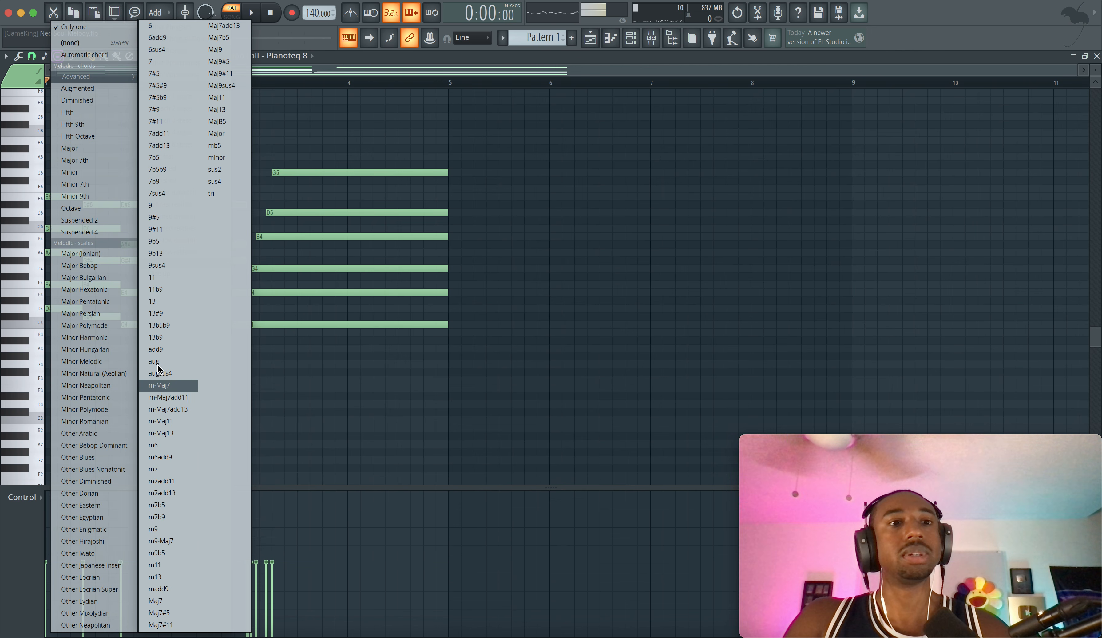
pyautogui.click(75, 196)
pyautogui.click(188, 357)
pyautogui.moveTo(188, 357); pyautogui.dragTo(649, 348)
pyautogui.press('space')
pyautogui.press('space')
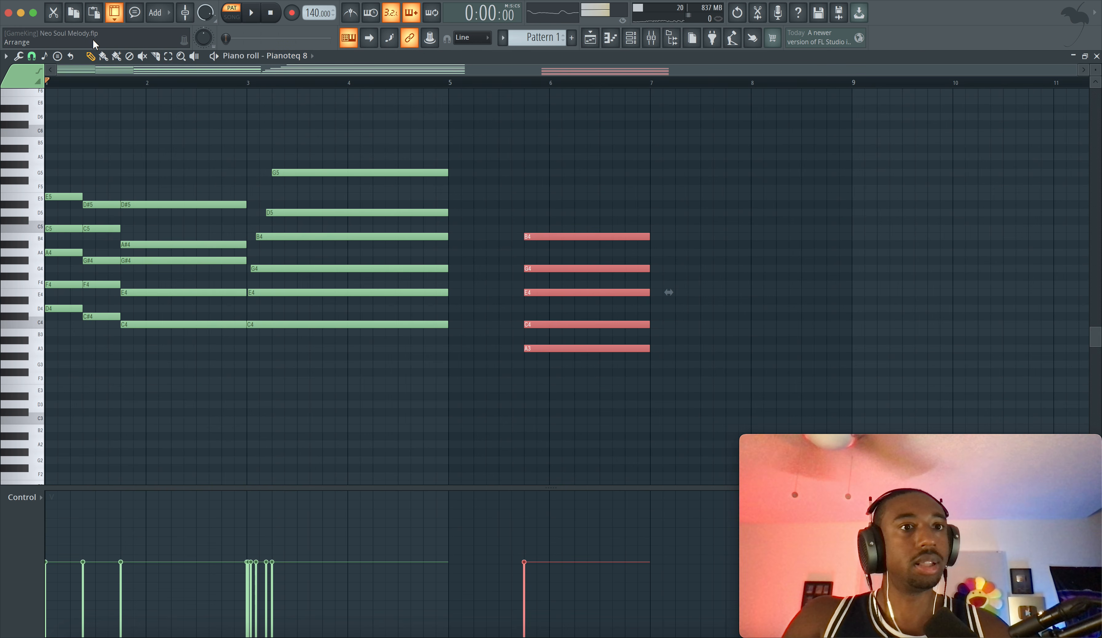
# Step: Stamp a short 9 chord on E4 right before the A3 chord, raise its B4 to C5 and F#5 to G5, and play it back
pyautogui.click(57, 56)
pyautogui.moveTo(116, 77)
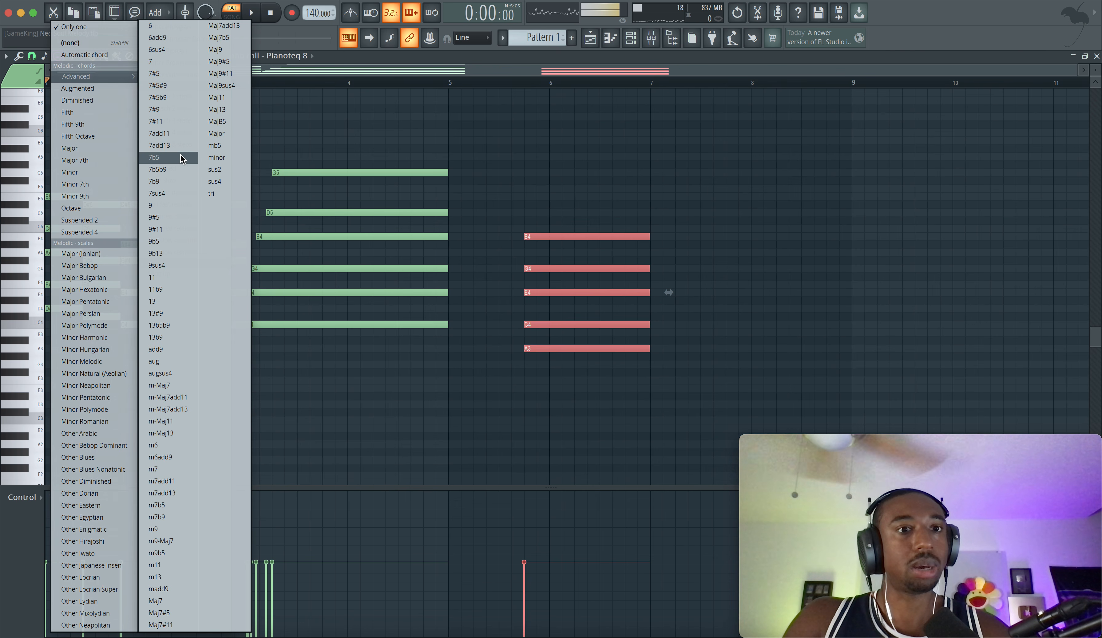
pyautogui.click(164, 206)
pyautogui.moveTo(499, 292); pyautogui.dragTo(487, 293)
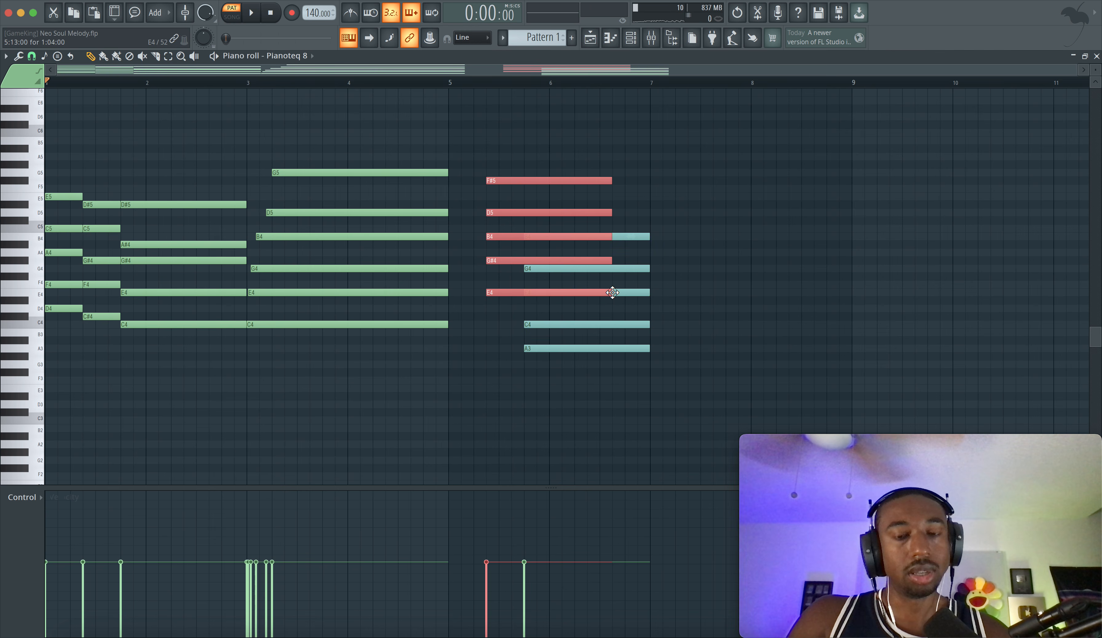
pyautogui.moveTo(612, 293); pyautogui.dragTo(510, 294)
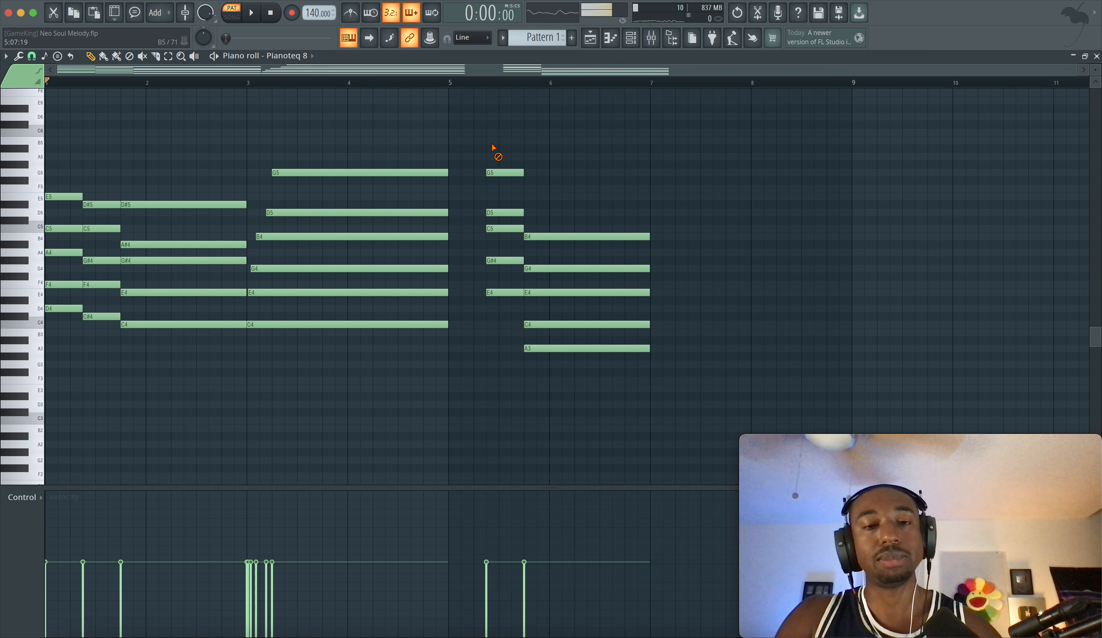
pyautogui.press('space')
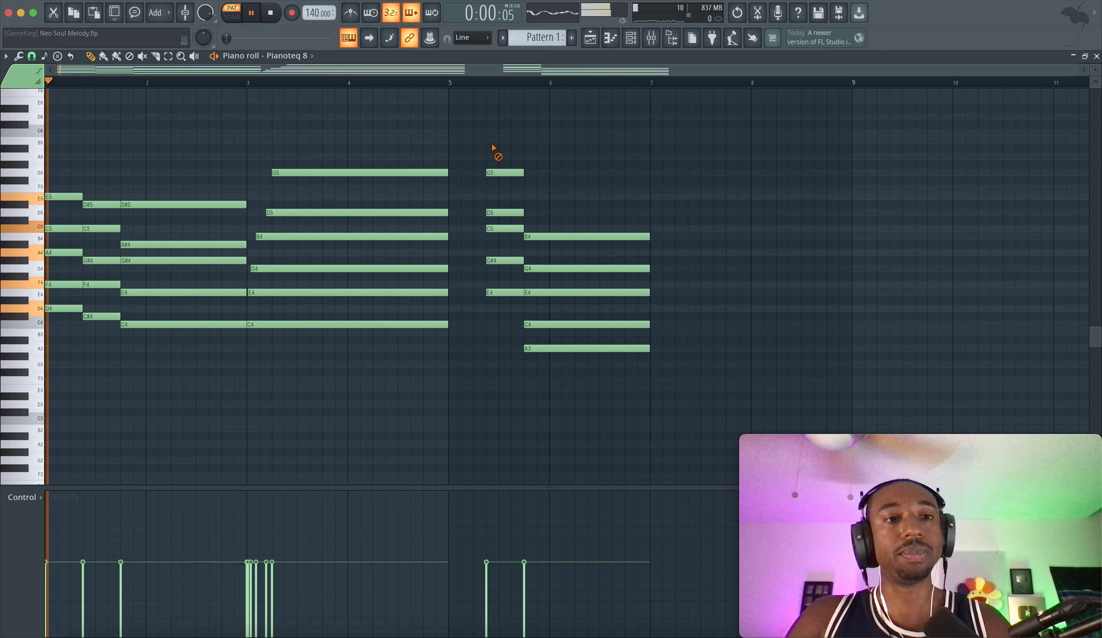
pyautogui.moveTo(499, 162); pyautogui.dragTo(492, 364)
pyautogui.keyDown('super'); pyautogui.click(490, 357); pyautogui.keyUp('super')
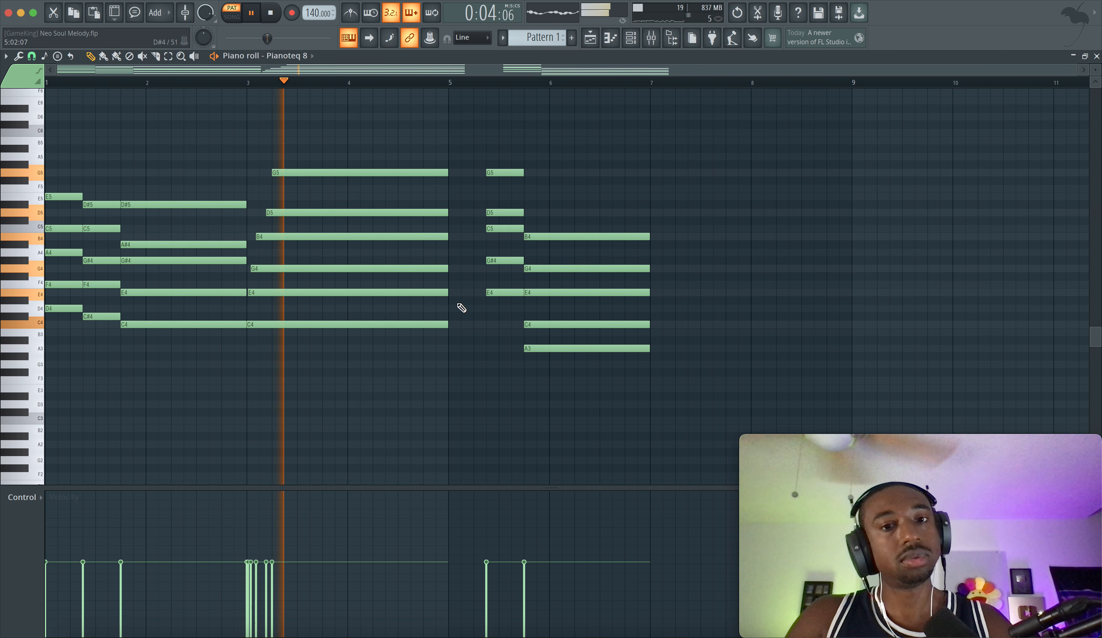
pyautogui.press('space')
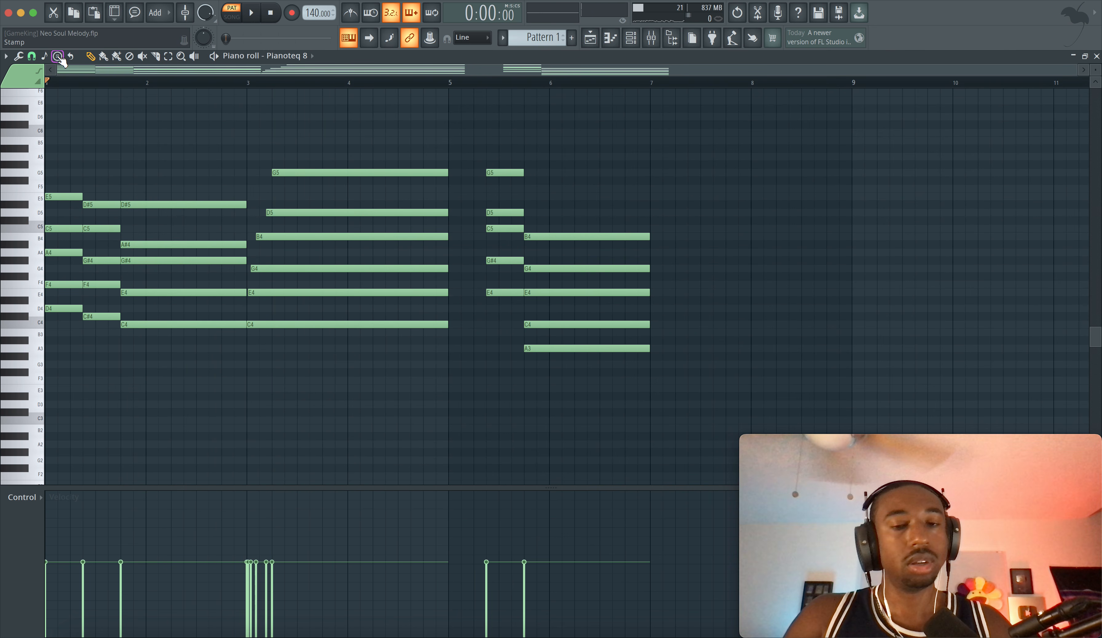
# Step: Stamp a Minor 9th chord on B3 at bar 5 and move its D4 up an octave to D5 during playback
pyautogui.click(57, 57)
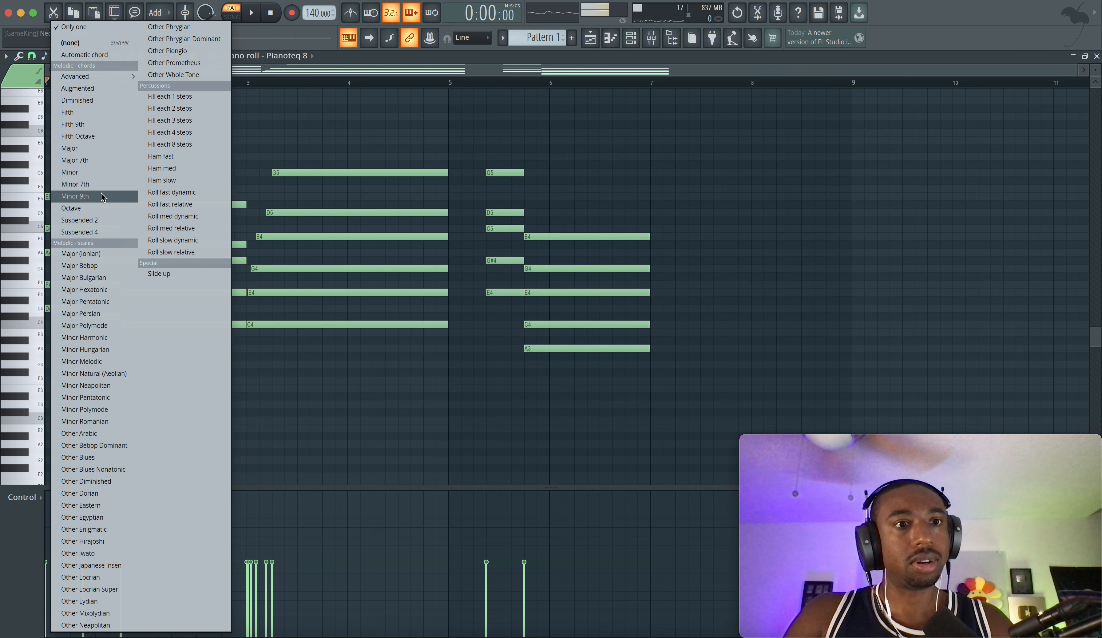
pyautogui.click(74, 196)
pyautogui.click(471, 333)
pyautogui.press('space')
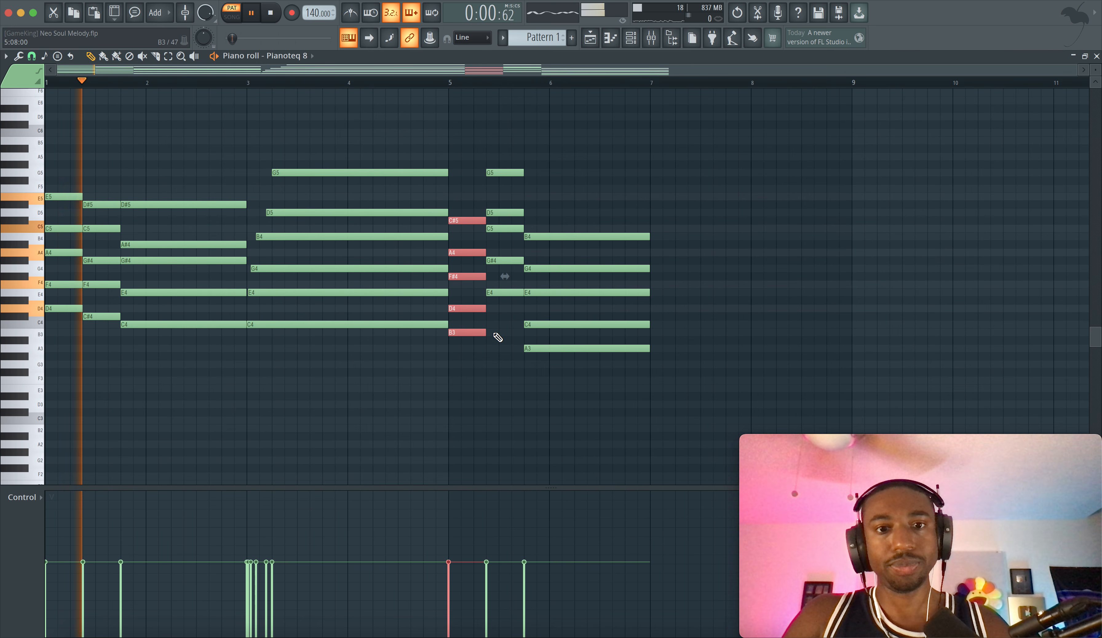
pyautogui.keyDown('super'); pyautogui.click(494, 338); pyautogui.keyUp('super')
pyautogui.keyDown('super'); pyautogui.click(479, 311); pyautogui.keyUp('super')
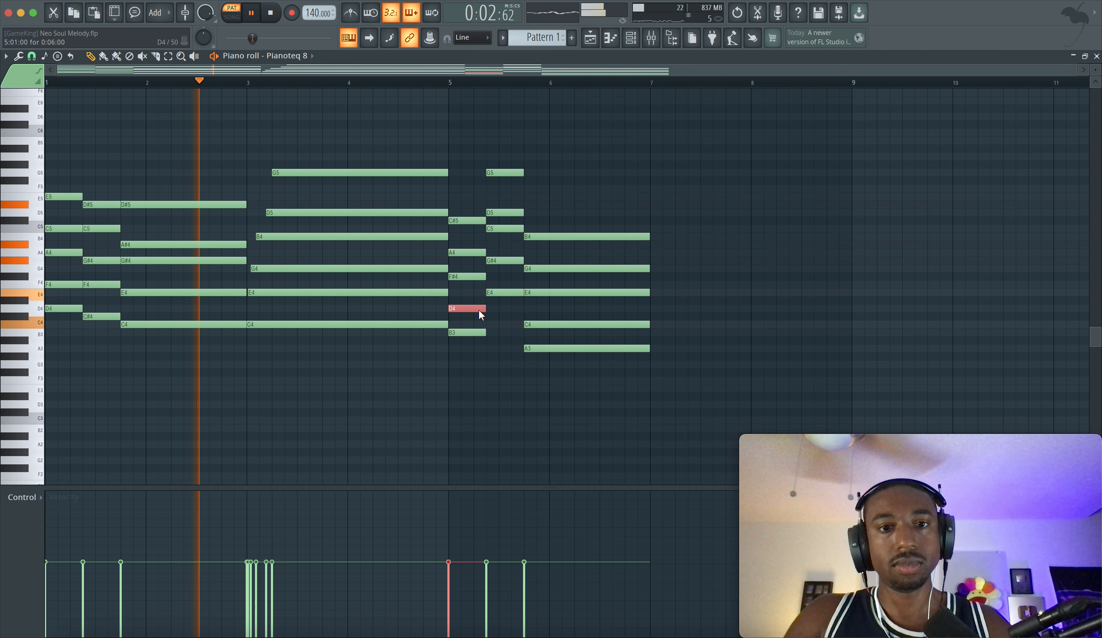
pyautogui.press('super+Up')
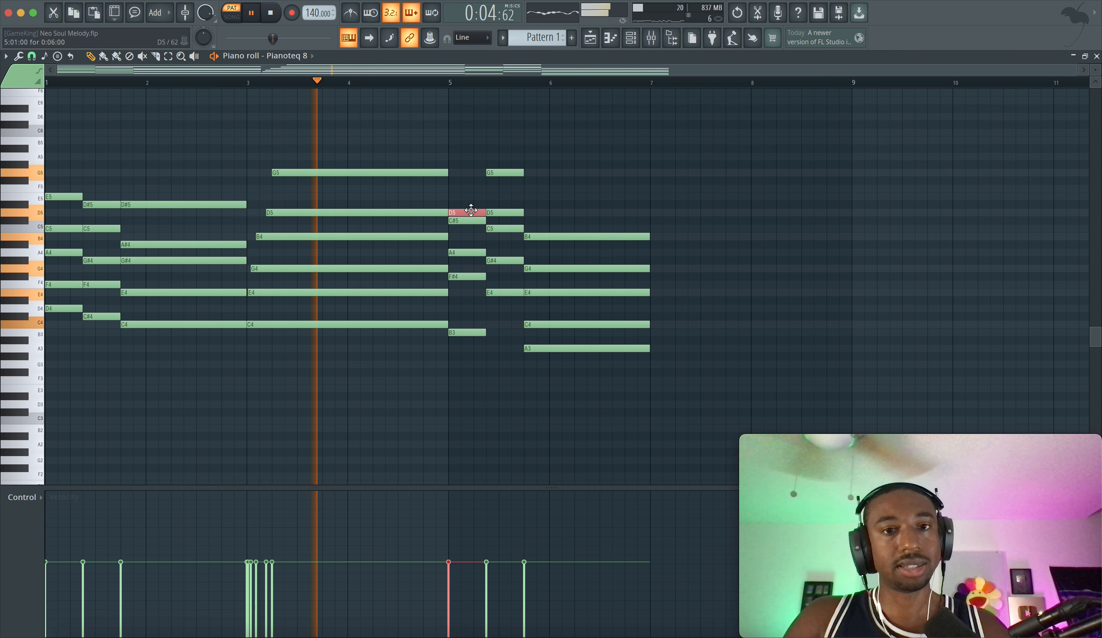
pyautogui.keyDown('super'); pyautogui.click(503, 213); pyautogui.keyUp('super')
pyautogui.keyDown('super'); pyautogui.click(555, 192); pyautogui.keyUp('super')
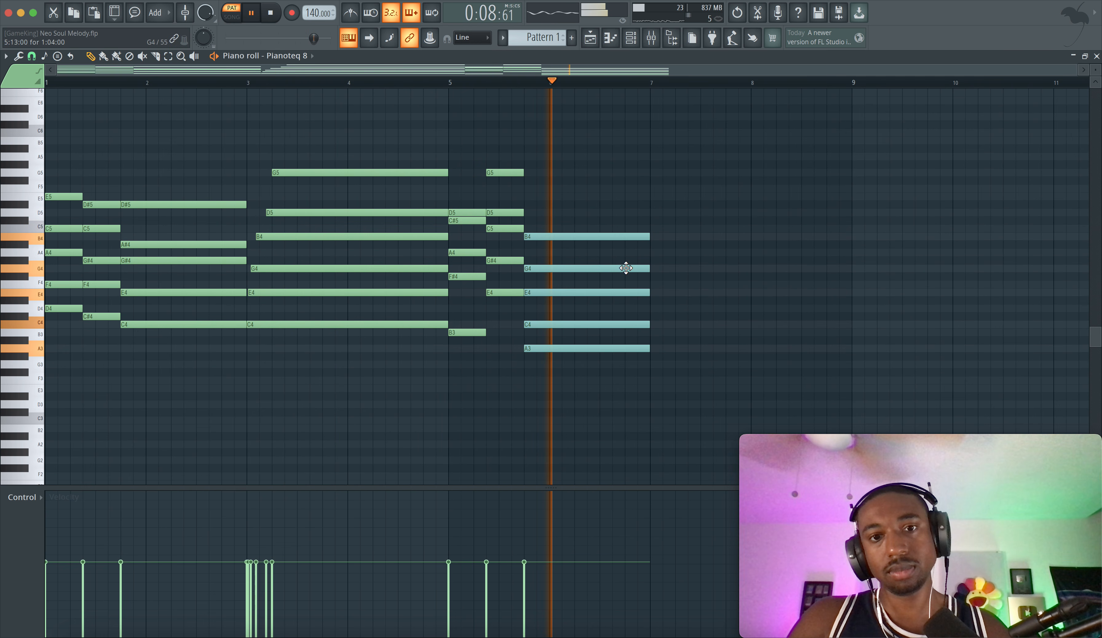
# Step: Try moving the three chords that start at bar 5 two bars later, to start at bar 7
pyautogui.moveTo(619, 376); pyautogui.dragTo(416, 109)
pyautogui.press('space')
pyautogui.moveTo(455, 145); pyautogui.dragTo(767, 346)
pyautogui.press('space')
# Step: Try a copy of the opening three chords at bar 5 and play back the eight-bar arrangement
pyautogui.moveTo(175, 357); pyautogui.dragTo(27, 136)
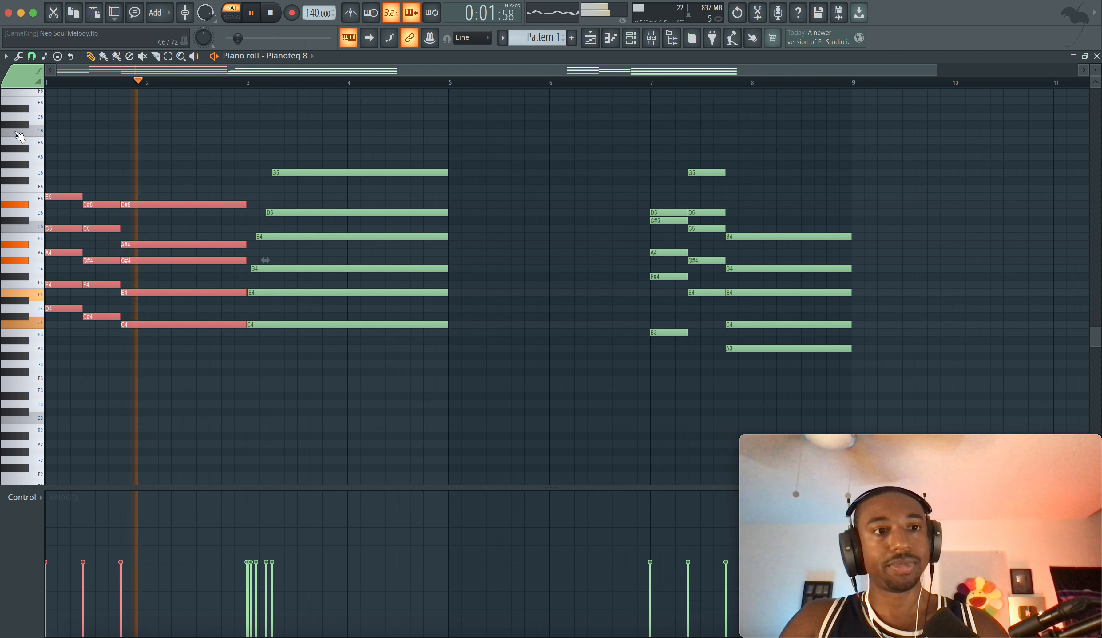
pyautogui.moveTo(61, 193); pyautogui.dragTo(463, 193)
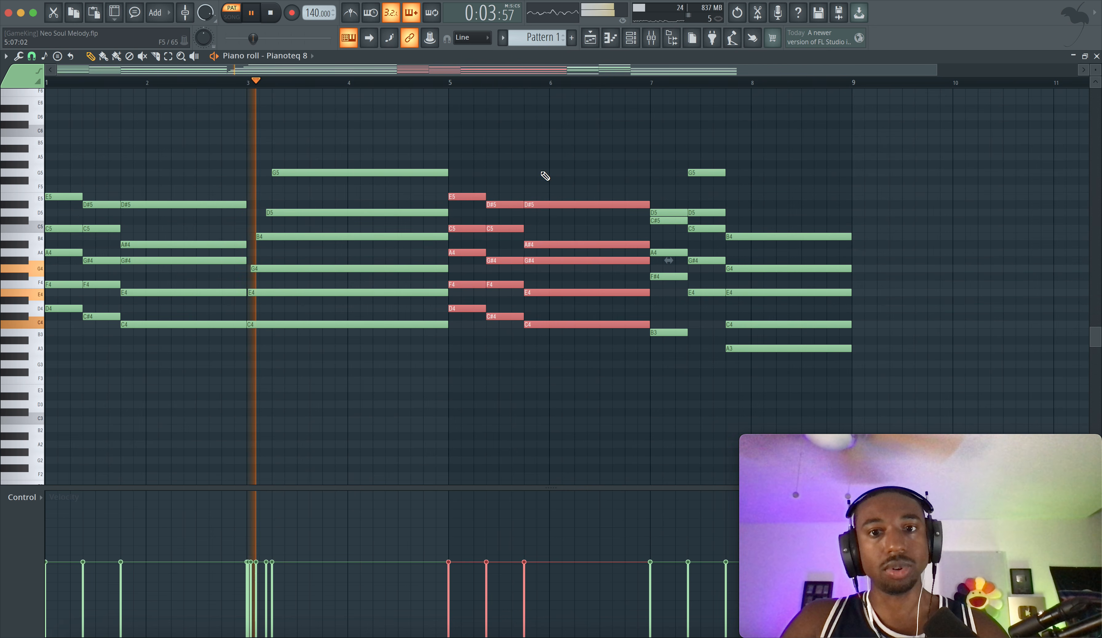
pyautogui.keyDown('super'); pyautogui.click(544, 175); pyautogui.keyUp('super')
pyautogui.scroll(-3, 509, 245)
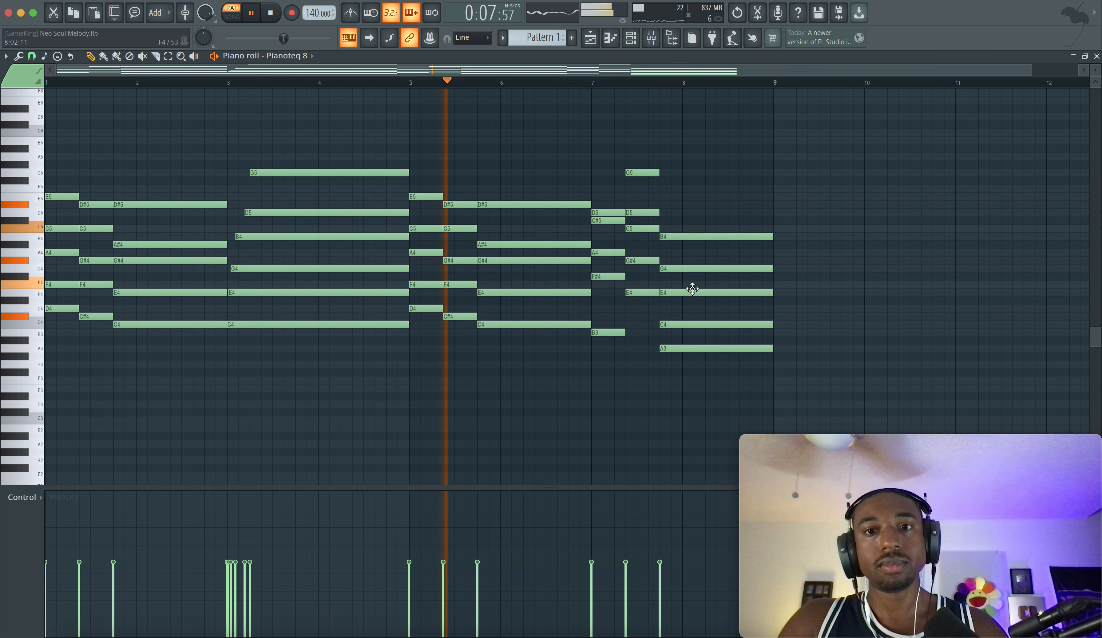
pyautogui.click(704, 286)
pyautogui.click(704, 283)
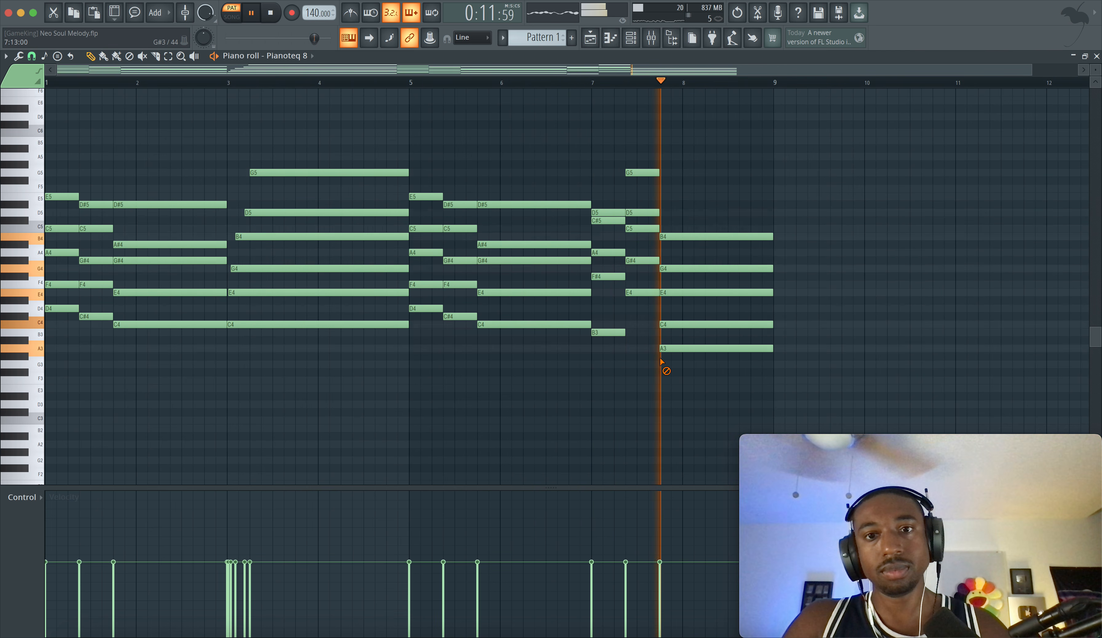
pyautogui.press('space')
pyautogui.moveTo(617, 170); pyautogui.dragTo(688, 360)
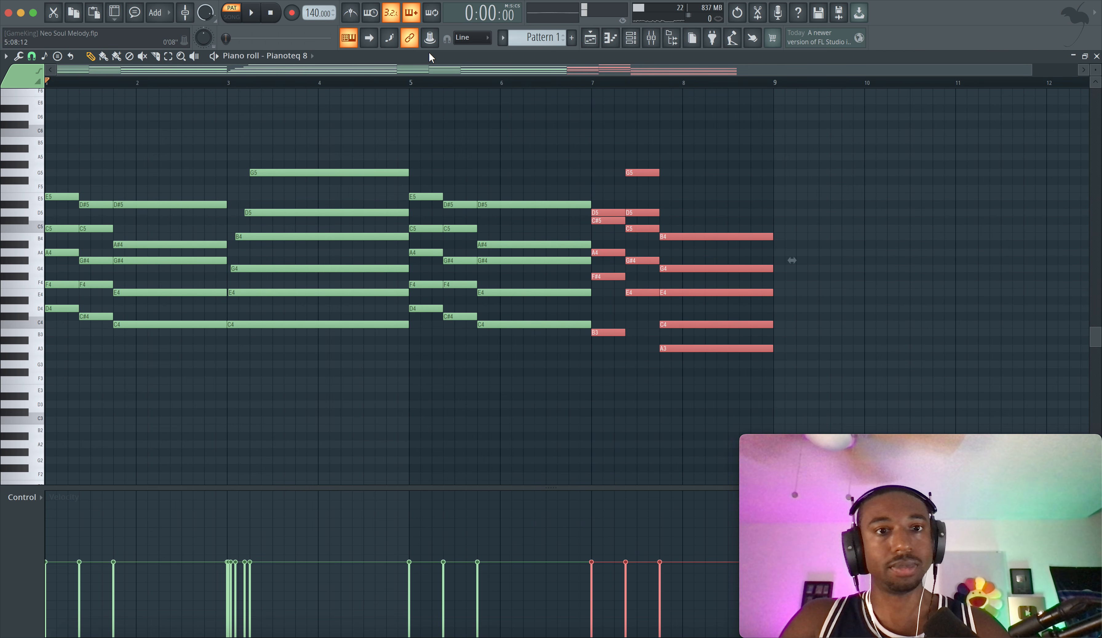
pyautogui.press('space')
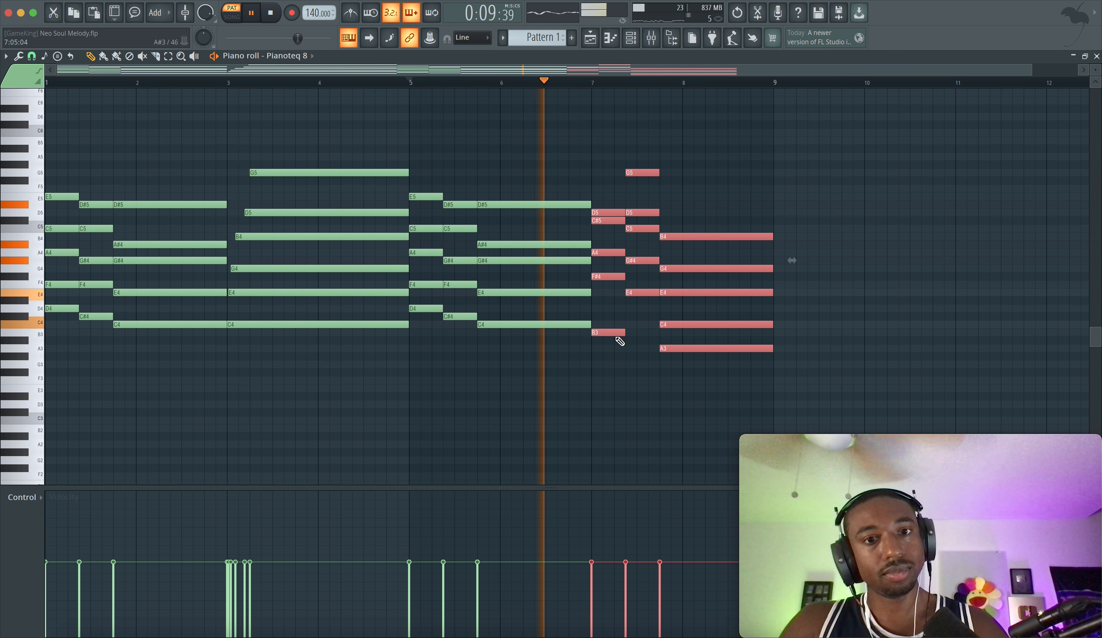
pyautogui.press('space')
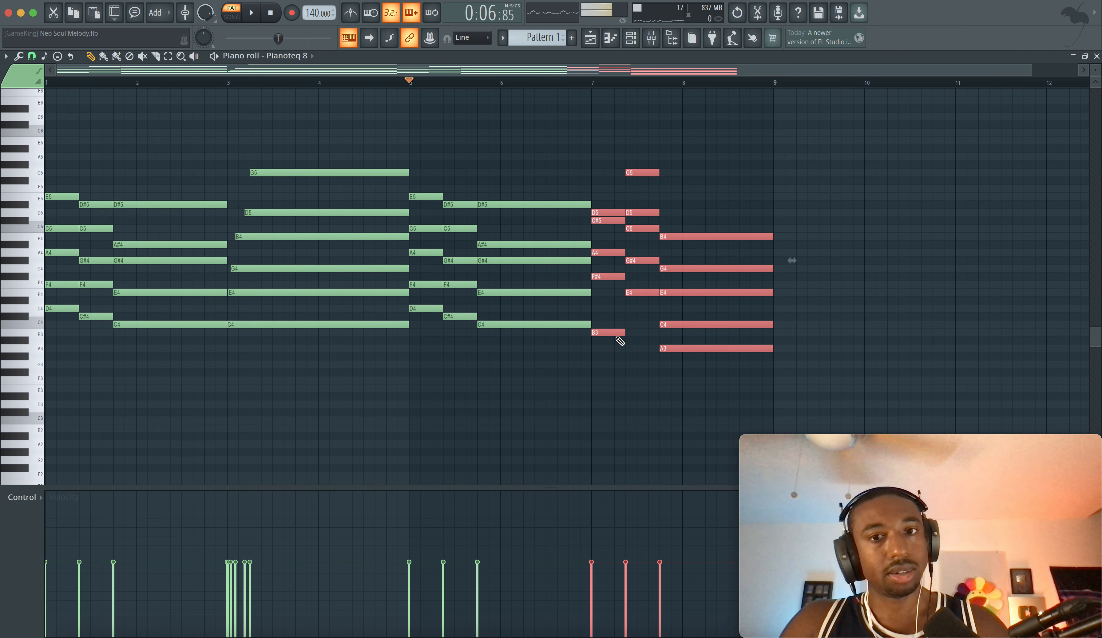
# Step: Delete the copied chords in bars 5 and 6, move the last three chords back to bar 5 and play from bar 4
pyautogui.moveTo(552, 321); pyautogui.dragTo(416, 155)
pyautogui.press('Delete')
pyautogui.moveTo(727, 369); pyautogui.dragTo(507, 102)
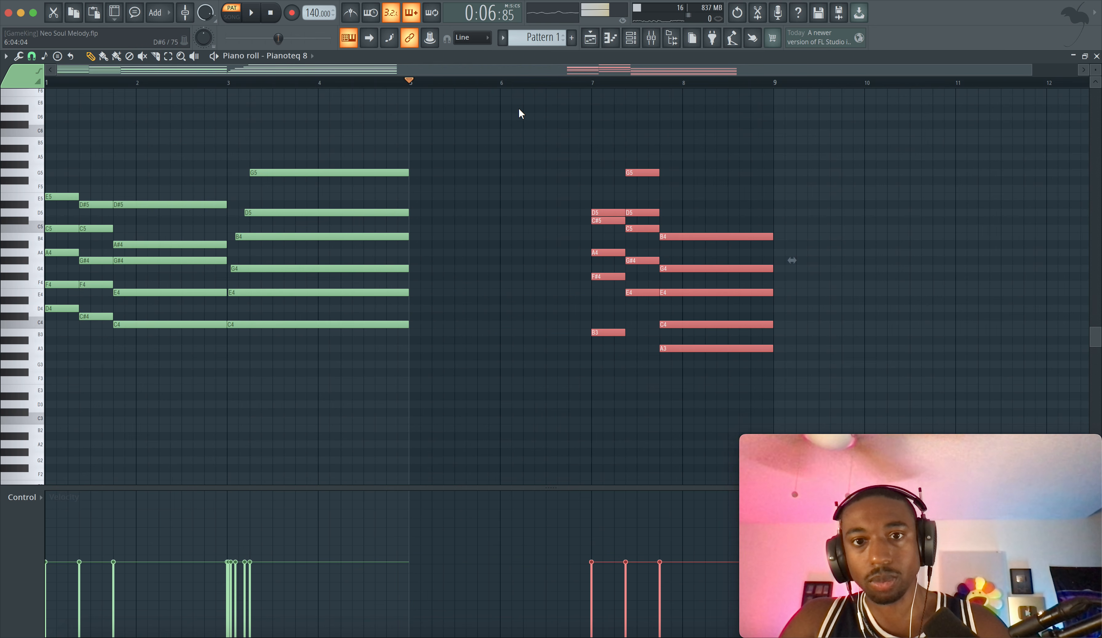
pyautogui.moveTo(671, 246); pyautogui.dragTo(499, 240)
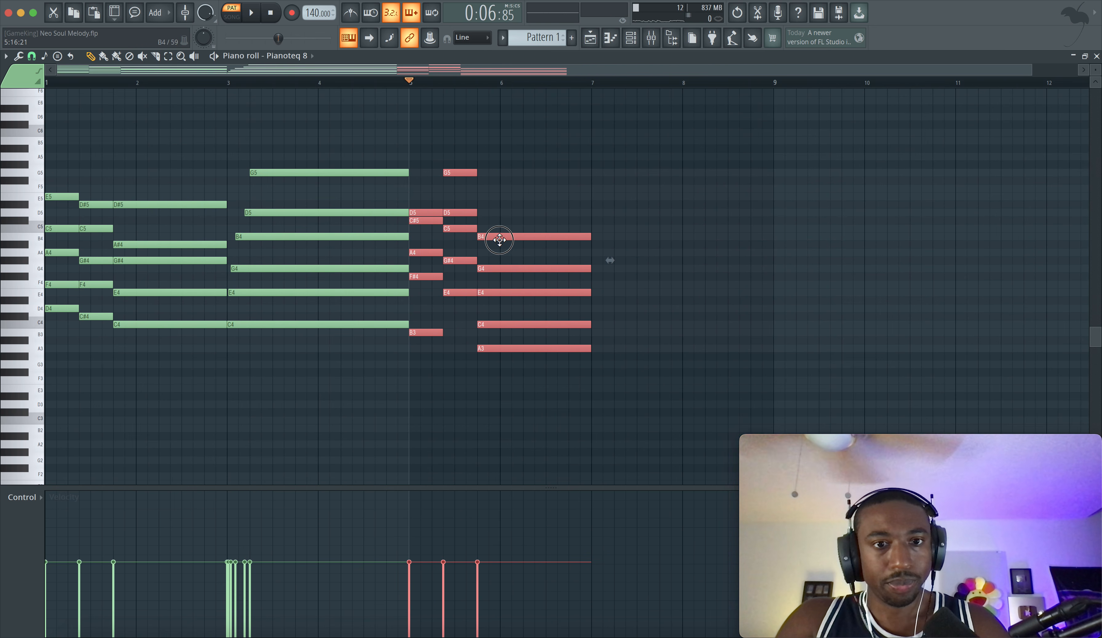
pyautogui.click(340, 82)
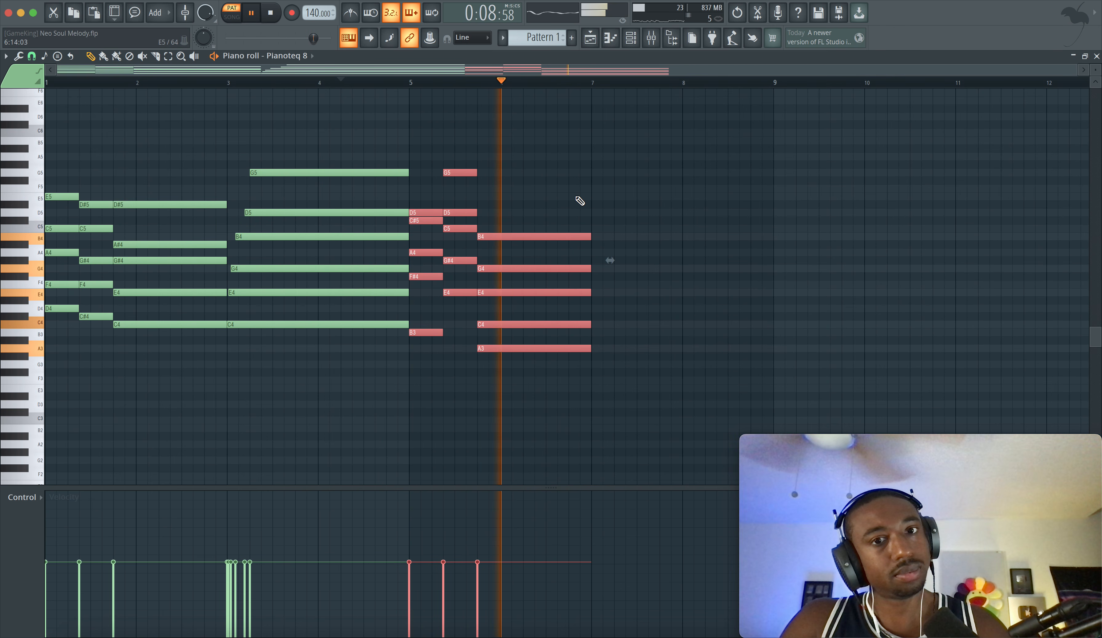
pyautogui.press('space')
# Step: Add an E5 note on top of the A3 minor ninth chord and an F5 note of the same length at bar 7
pyautogui.moveTo(494, 205)
pyautogui.mouseDown()
pyautogui.moveTo(482, 189)
pyautogui.moveTo(483, 198)
pyautogui.moveTo(570, 194)
pyautogui.mouseUp()
pyautogui.press('space')
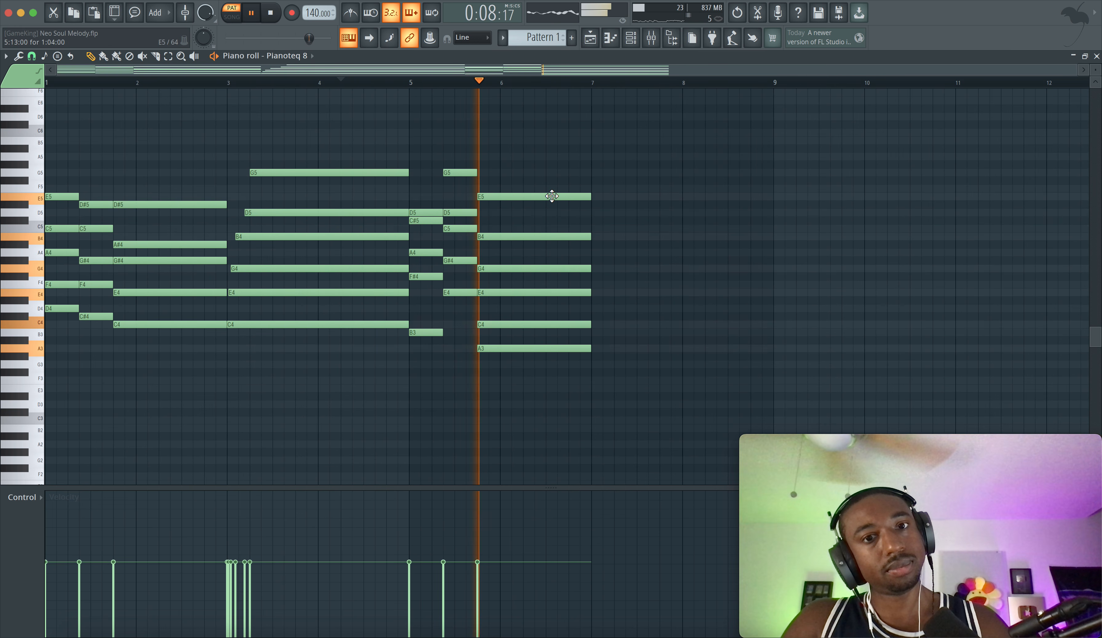
pyautogui.click(594, 189)
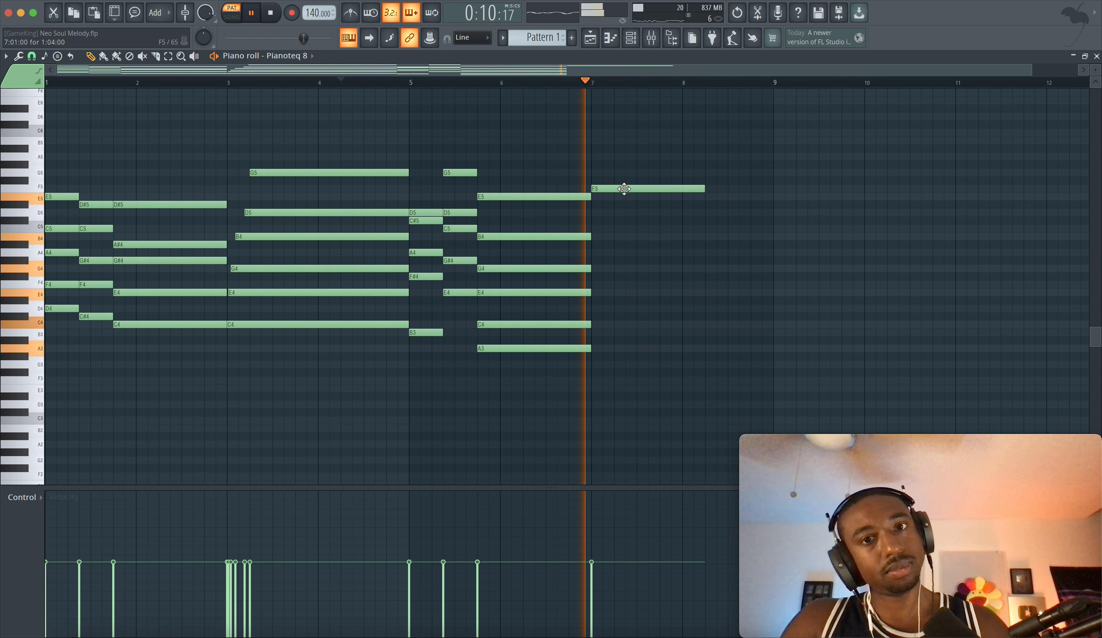
pyautogui.press('space')
# Step: Copy the lower five notes of the A3 chord under the F5, and shift A3, E4 and B4 to G#3, D#4 and A#4
pyautogui.moveTo(572, 351); pyautogui.dragTo(644, 237)
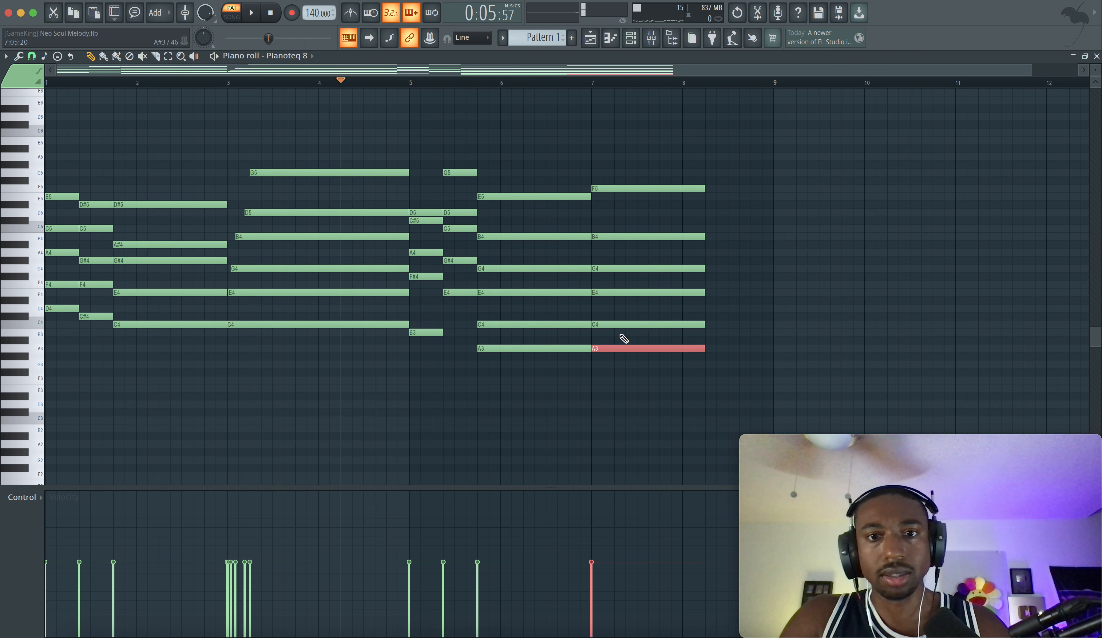
pyautogui.press('Up')
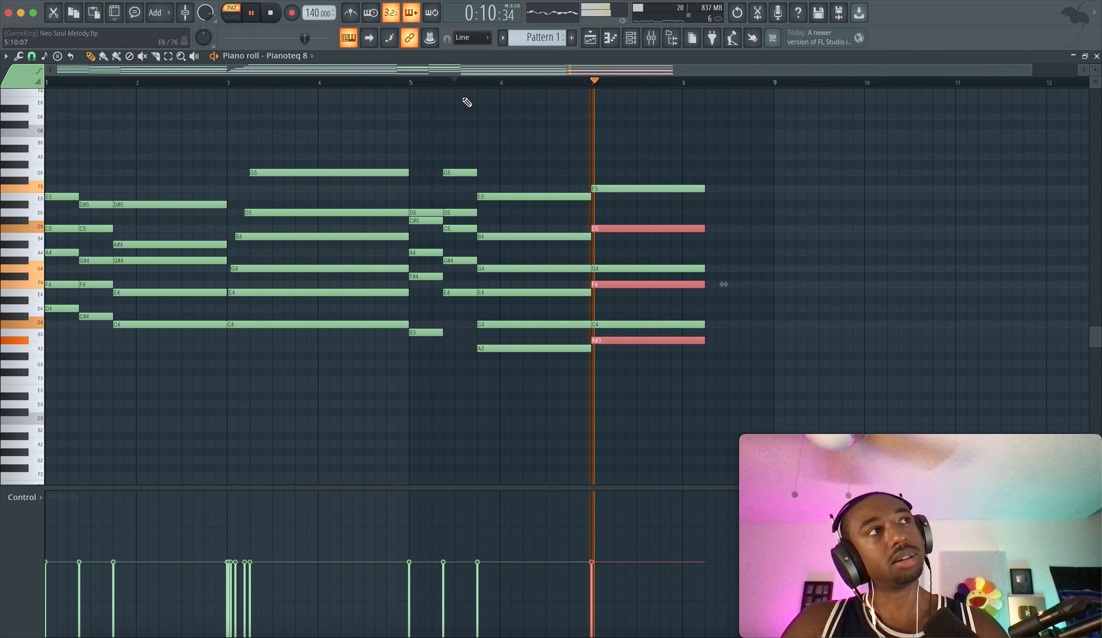
pyautogui.hotkey('shift', 'Down')
pyautogui.hotkey('shift', 'Down')
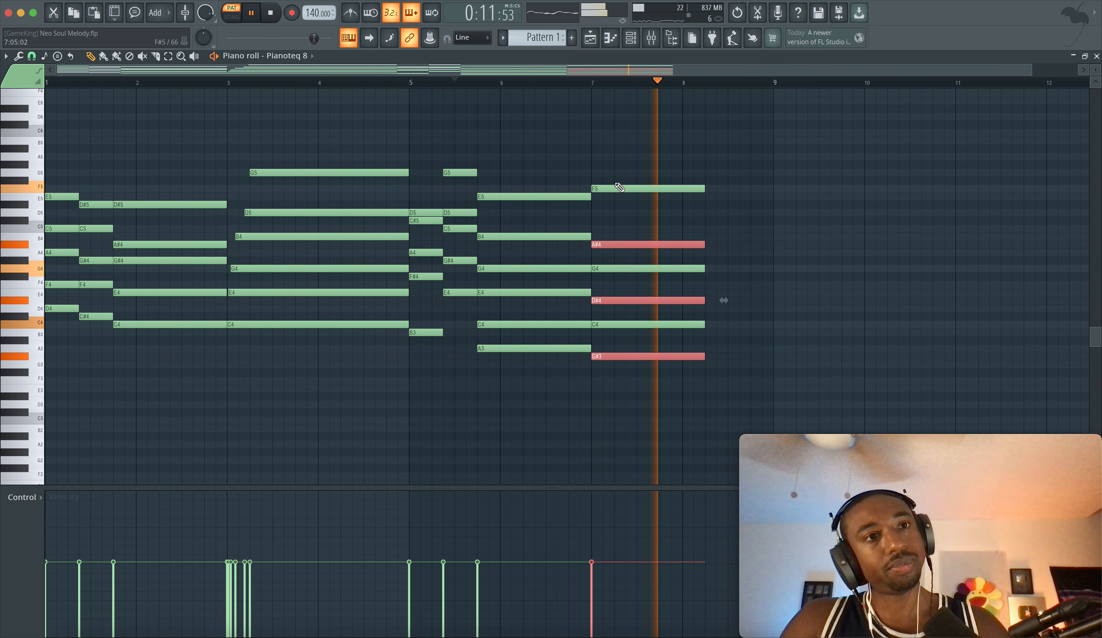
pyautogui.click(598, 134)
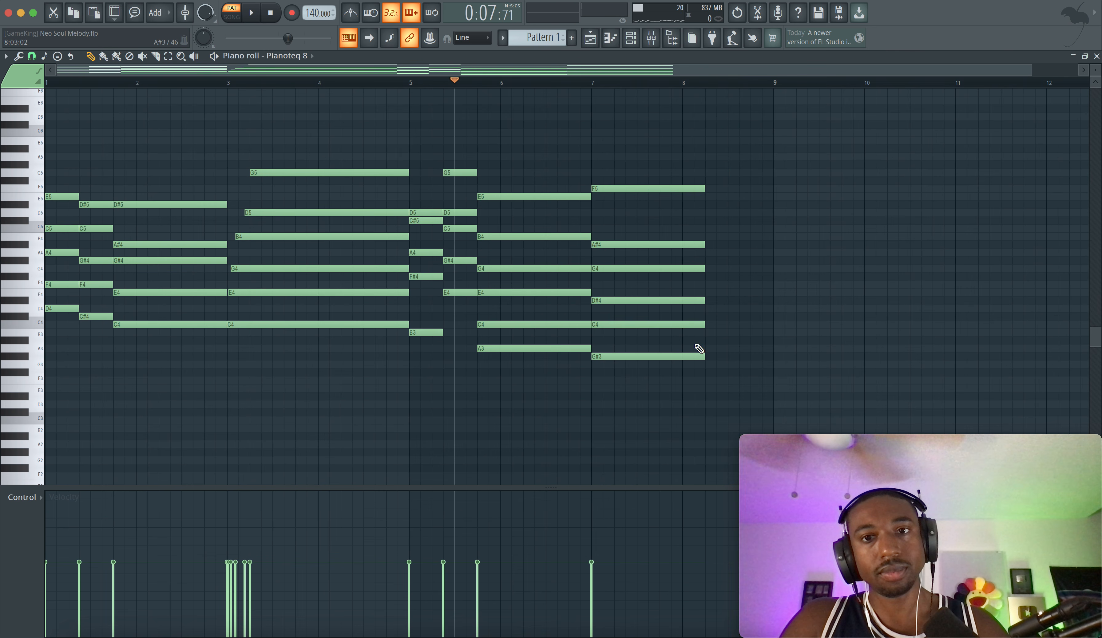
# Step: Lengthen all notes of the bar 7 chord to end at bar 9 and play it back
pyautogui.press('space')
pyautogui.moveTo(698, 127); pyautogui.dragTo(693, 430)
pyautogui.moveTo(704, 356); pyautogui.dragTo(765, 357)
pyautogui.click(693, 394)
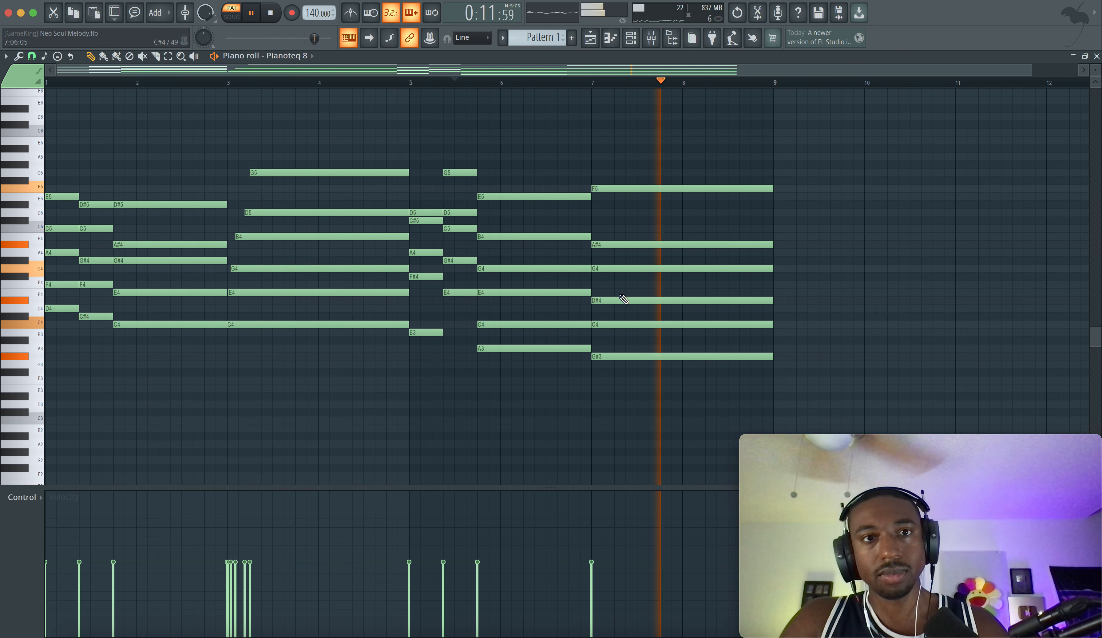
# Step: Lower the velocity of the bar 7 chord's G#3, raise its C4 an octave to C5 and play from bar 6
pyautogui.click(617, 358)
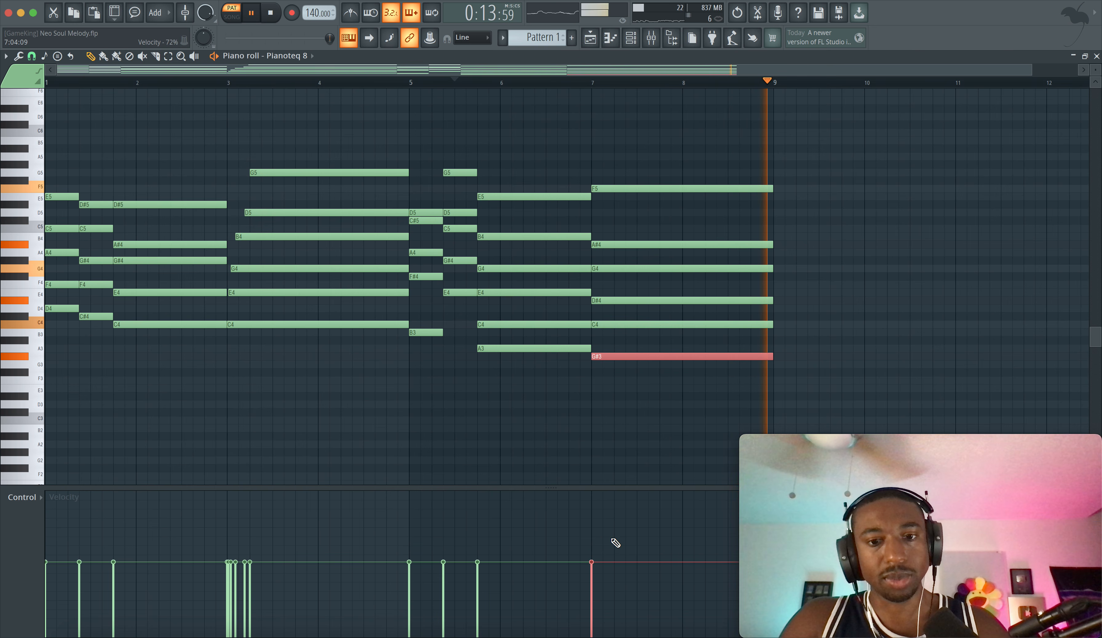
pyautogui.moveTo(615, 543); pyautogui.dragTo(591, 587)
pyautogui.click(626, 324)
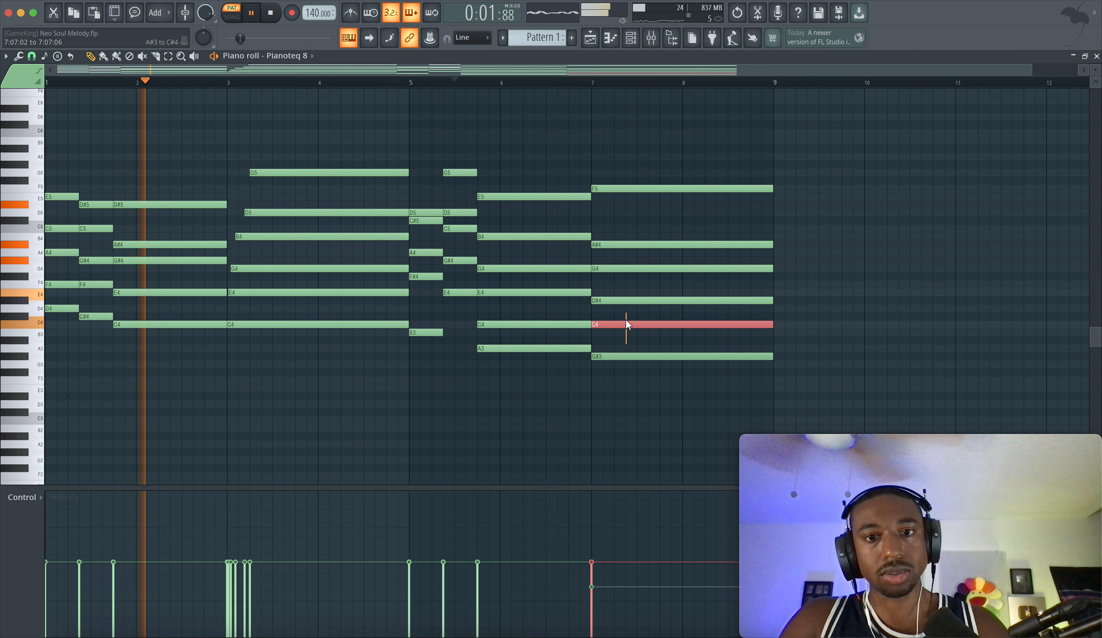
pyautogui.hotkey('ctrl', 'Up')
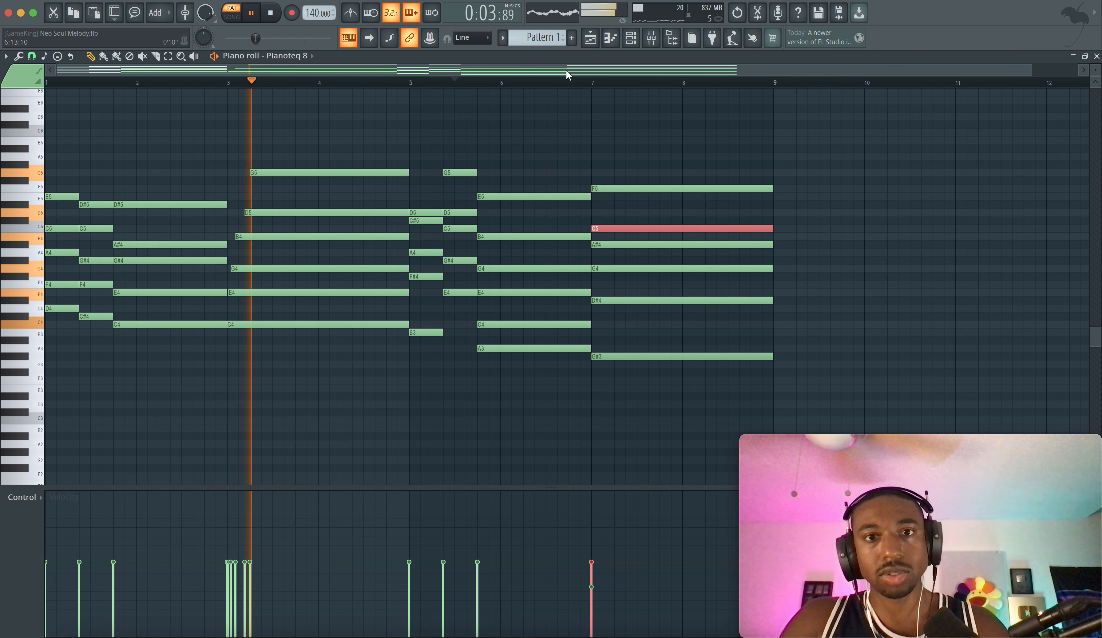
pyautogui.click(557, 84)
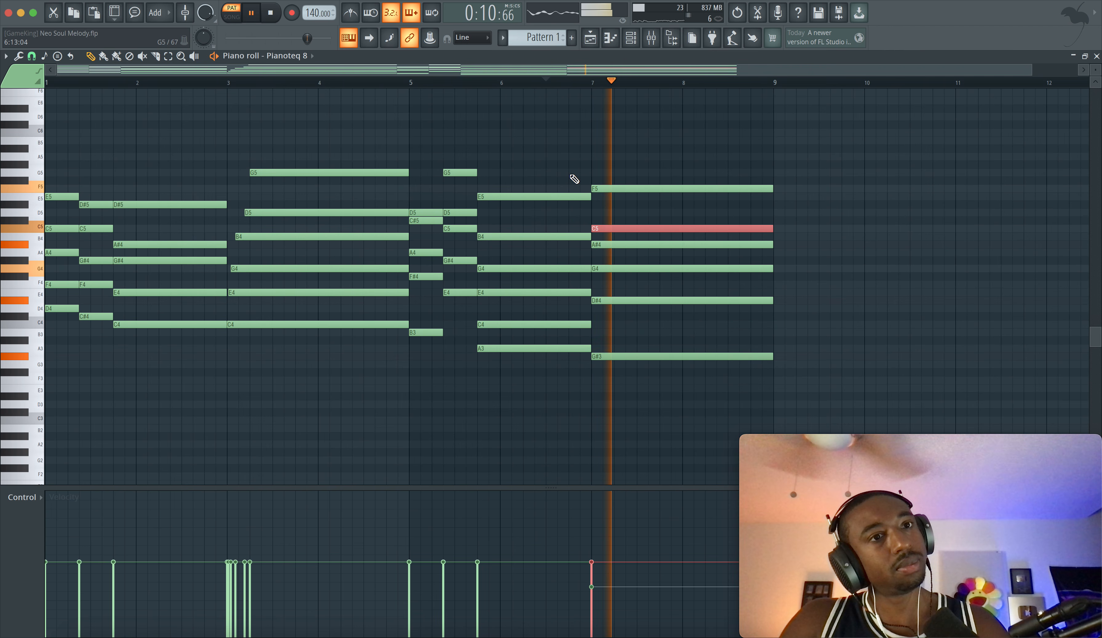
# Step: Copy the top note of every chord one octave higher, from E6 at bar 1 to F6 at bar 7, and play back
pyautogui.keyDown('super'); pyautogui.click(587, 407); pyautogui.keyUp('super')
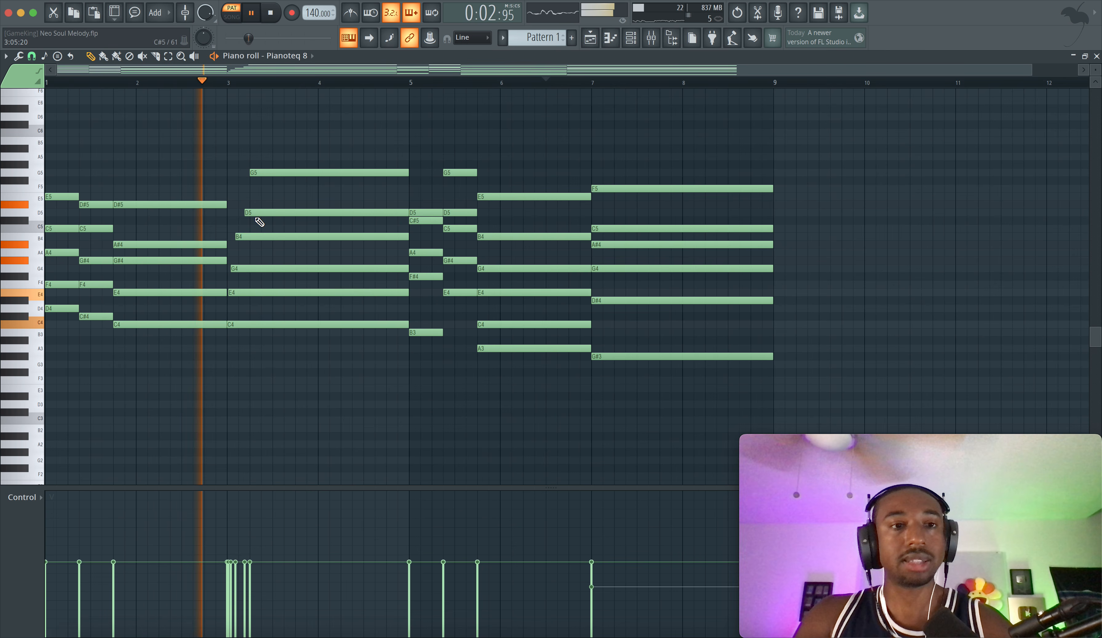
pyautogui.press('space')
pyautogui.scroll(1, 130, 226)
pyautogui.moveTo(116, 216); pyautogui.dragTo(120, 229)
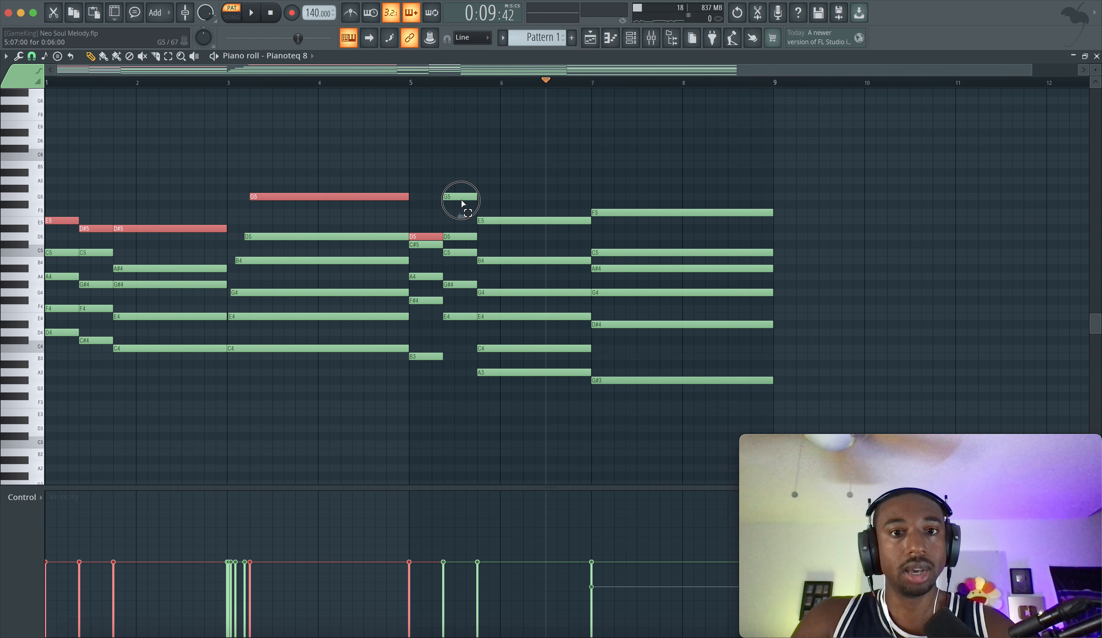
pyautogui.moveTo(612, 213)
pyautogui.mouseDown()
pyautogui.moveTo(631, 213)
pyautogui.moveTo(593, 211)
pyautogui.mouseUp()
pyautogui.press('super+Up')
pyautogui.press('space')
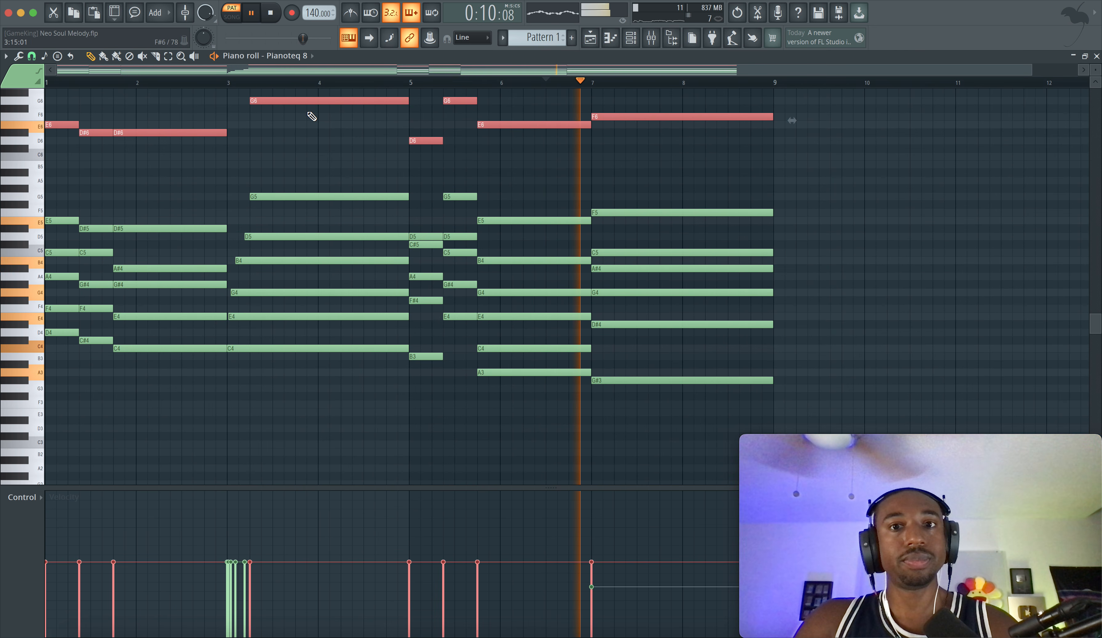
pyautogui.scroll(2, 375, 151)
pyautogui.scroll(-1, 373, 150)
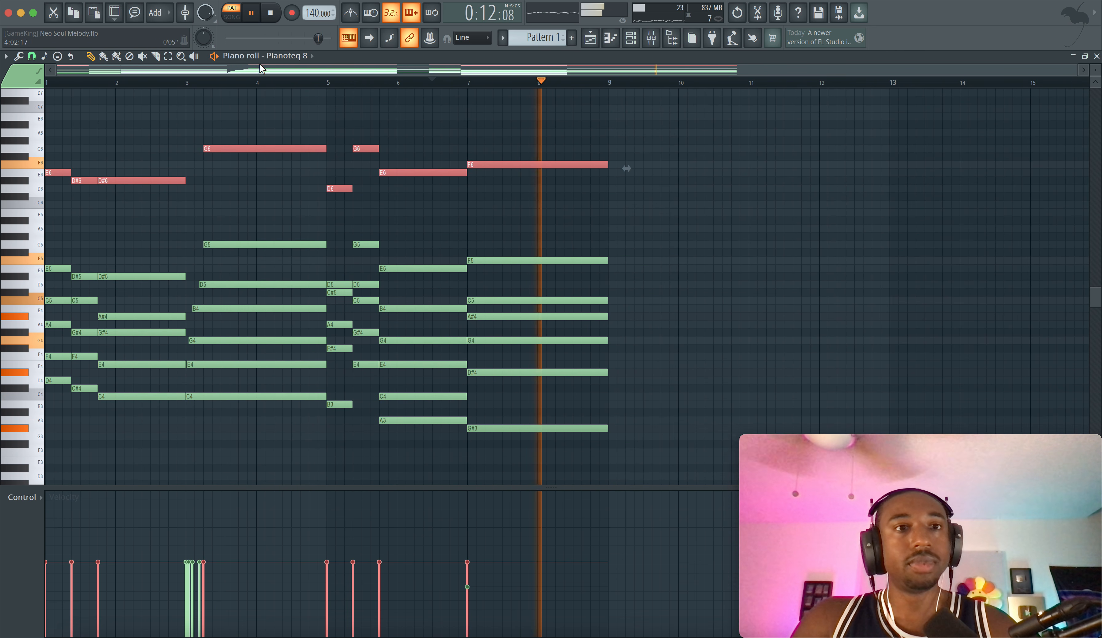
pyautogui.scroll(3, 192, 133)
pyautogui.scroll(2, 78, 175)
pyautogui.press('space')
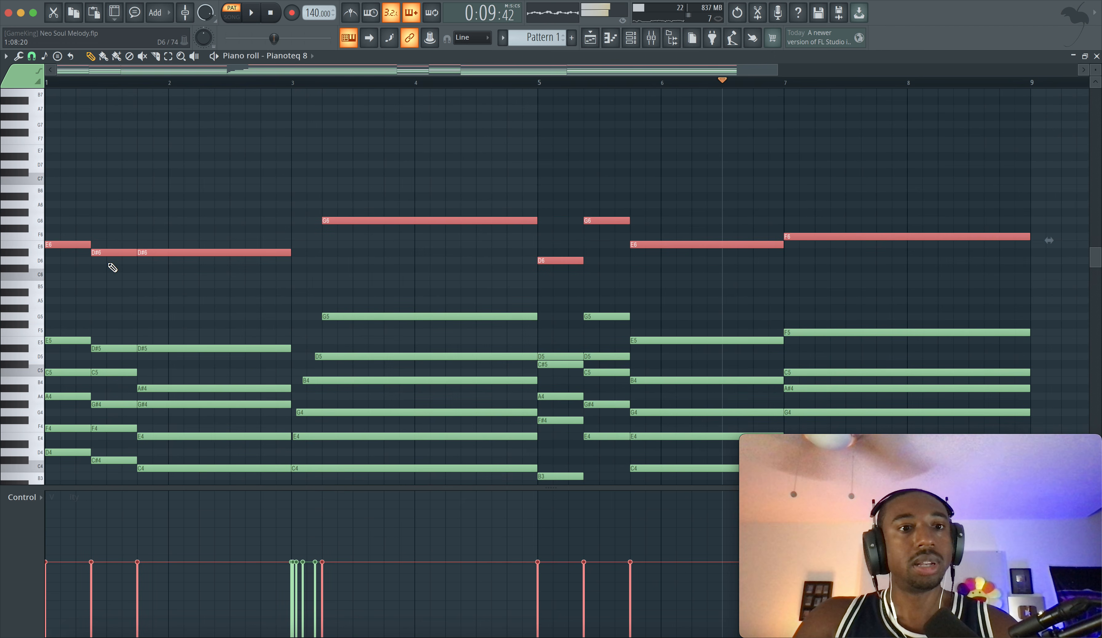
pyautogui.click(154, 285)
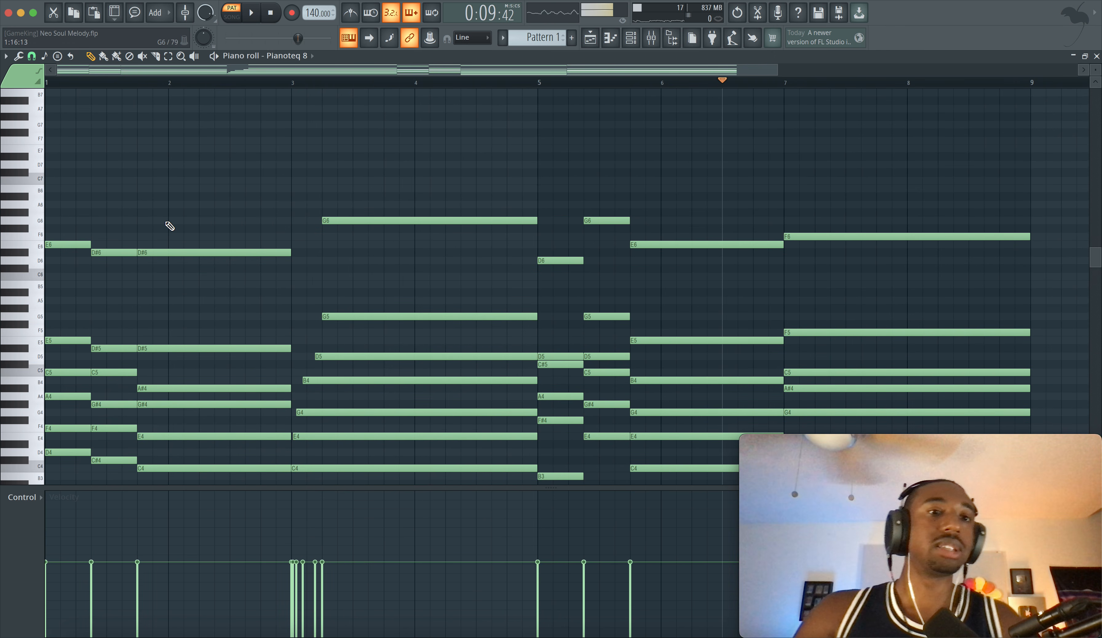
# Step: Copy the long D#6 melody note to 2:01:00, raise the copy to A#6 and play back
pyautogui.press('space')
pyautogui.moveTo(159, 253); pyautogui.dragTo(186, 258)
pyautogui.press('space')
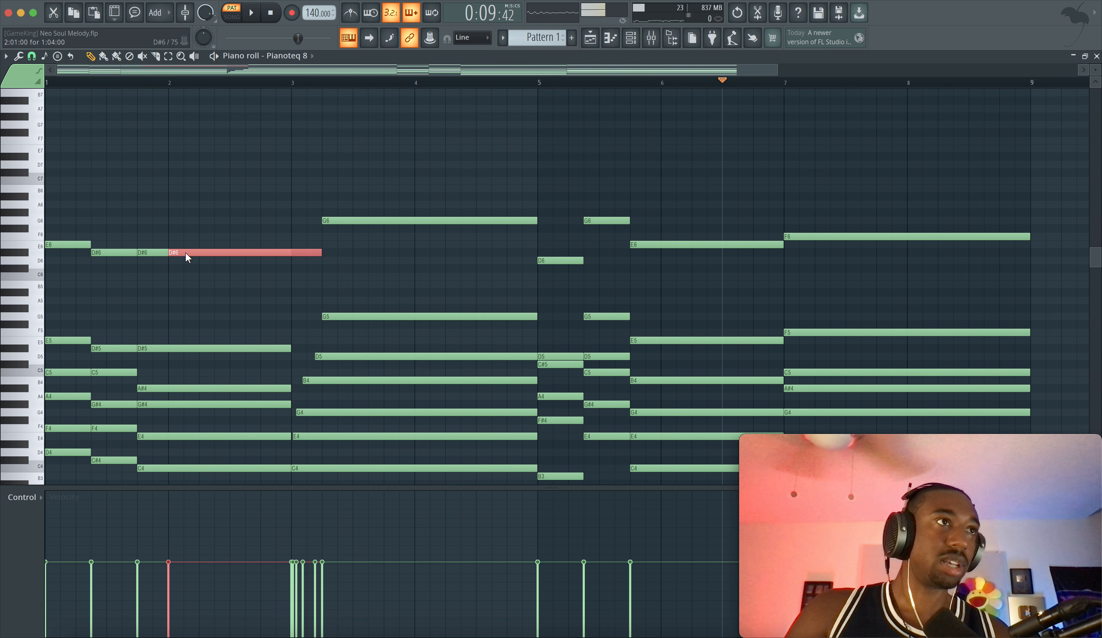
pyautogui.press('Up')
pyautogui.press('Up')
pyautogui.press('Up')
pyautogui.press('Up')
pyautogui.press('Up')
pyautogui.press('Up')
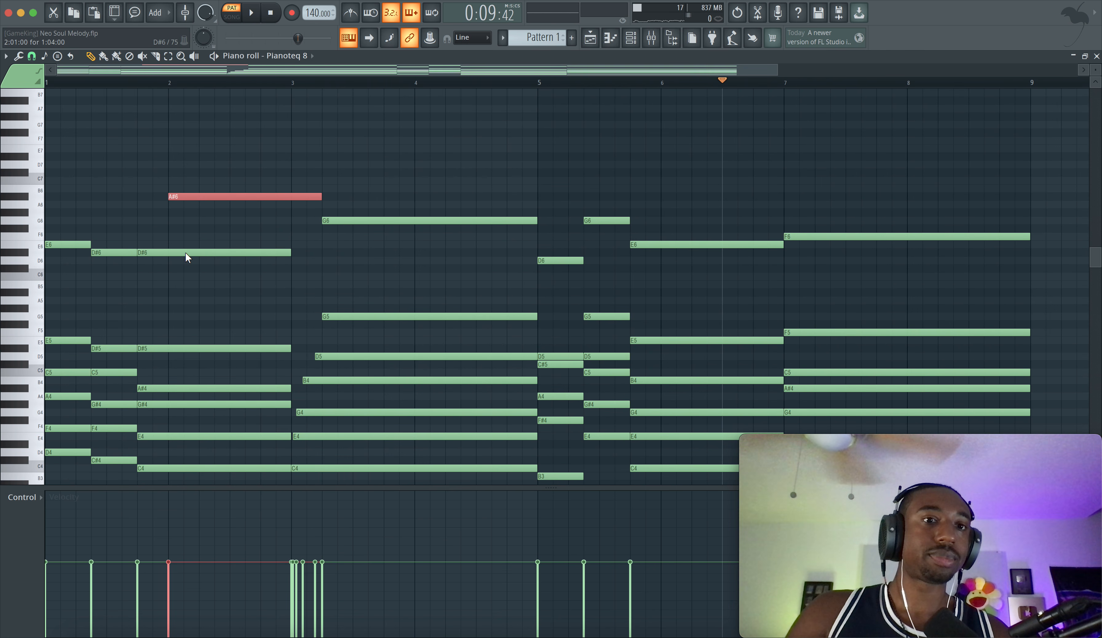
pyautogui.press('space')
# Step: Add another D#6 copy at 2:05:00, apply legato to the overlapping D#6 notes, and trim the last one to end where G6 begins
pyautogui.moveTo(209, 205); pyautogui.dragTo(234, 255)
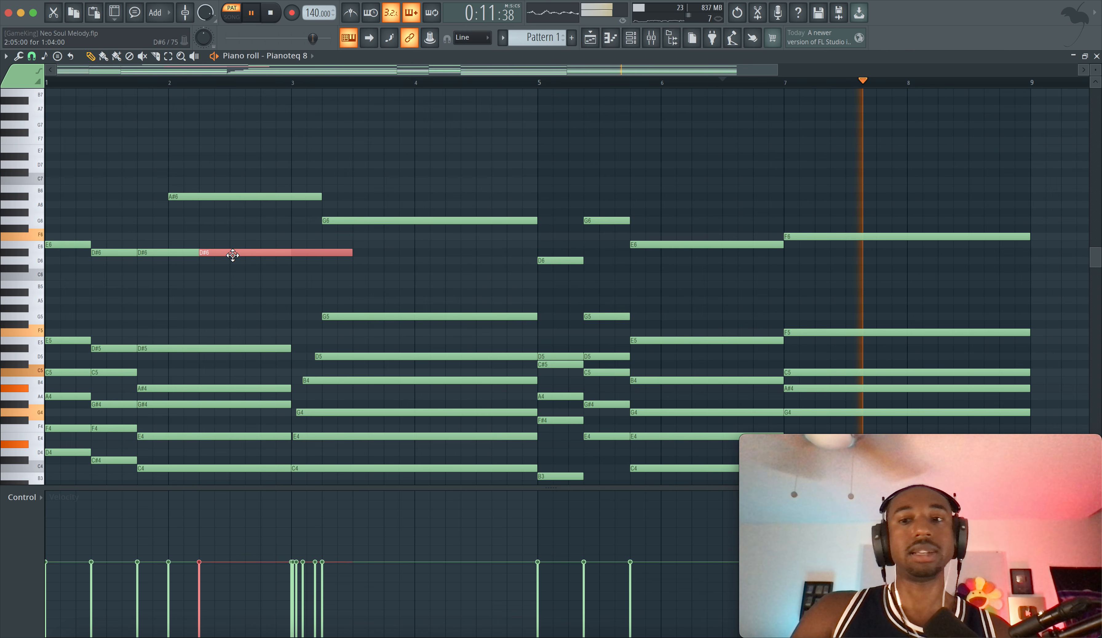
pyautogui.hotkey('alt', 'l')
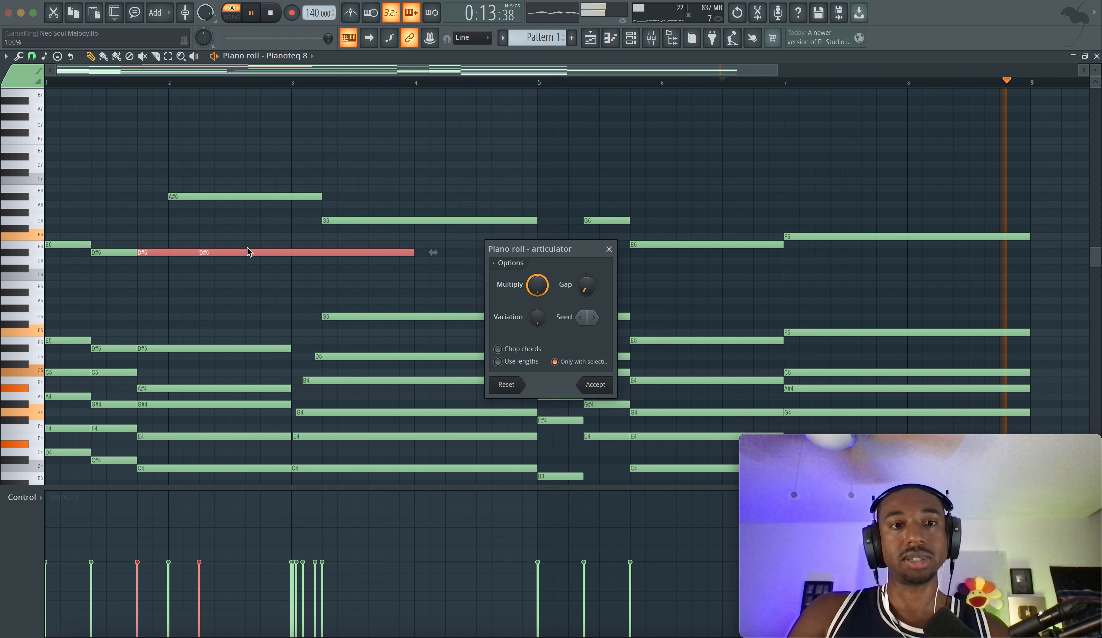
pyautogui.press('Return')
pyautogui.keyDown('super'); pyautogui.click(256, 274); pyautogui.keyUp('super')
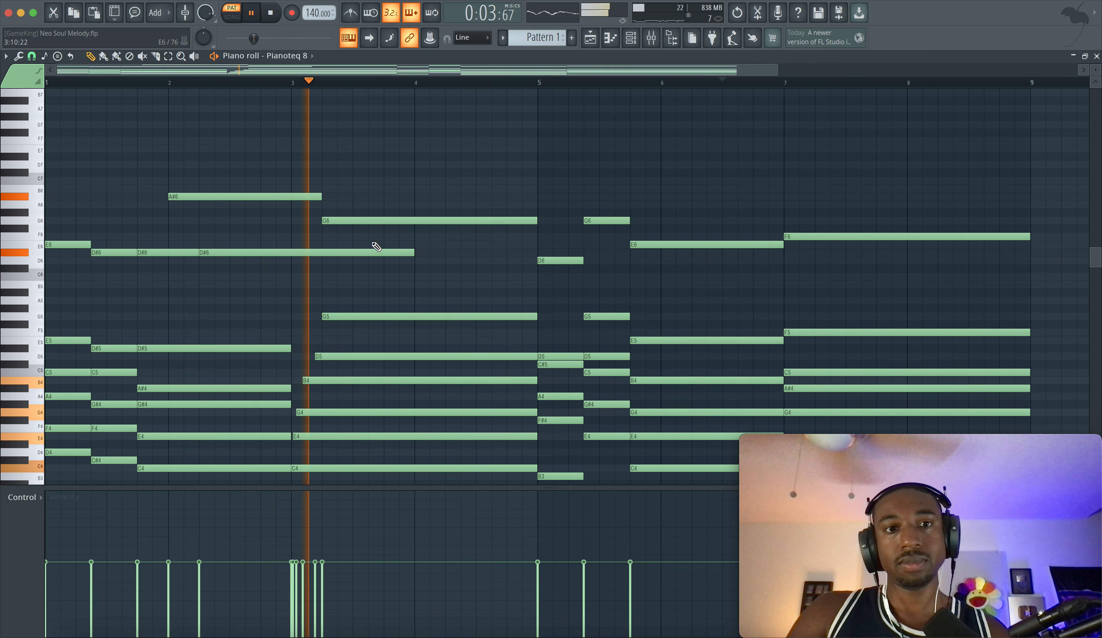
pyautogui.moveTo(410, 251); pyautogui.dragTo(322, 252)
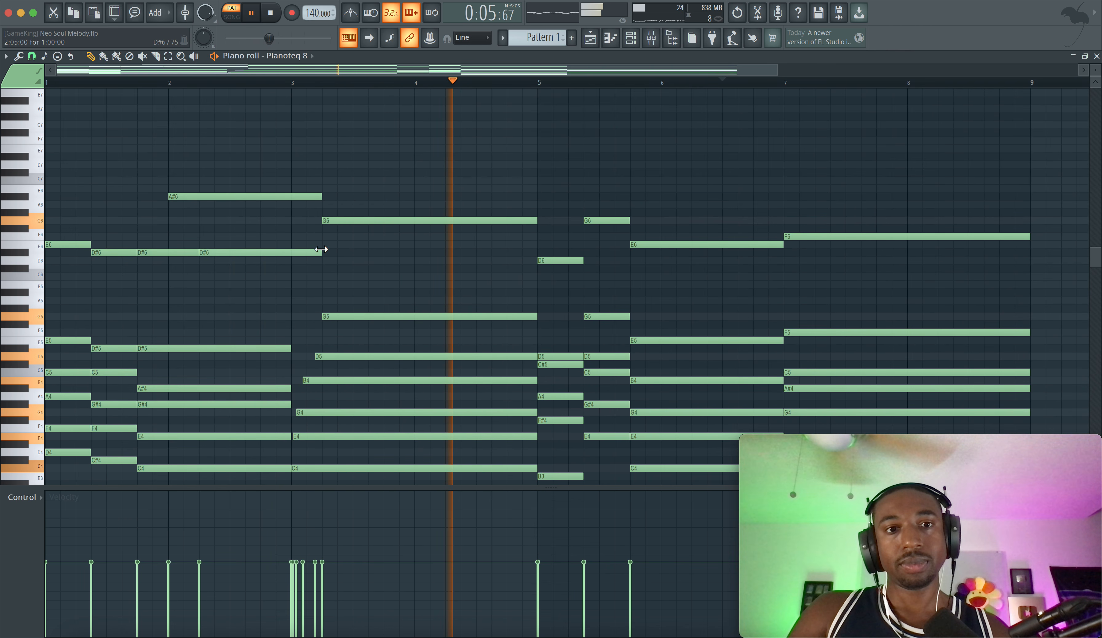
# Step: Add a B6 note as long as G6 at the start of bar 4, lower its velocity and play from the G6
pyautogui.press('space')
pyautogui.moveTo(414, 167)
pyautogui.mouseDown()
pyautogui.moveTo(411, 155)
pyautogui.moveTo(411, 187)
pyautogui.moveTo(413, 177)
pyautogui.moveTo(432, 189)
pyautogui.moveTo(433, 180)
pyautogui.moveTo(436, 192)
pyautogui.mouseUp()
pyautogui.click(323, 83)
pyautogui.press('space')
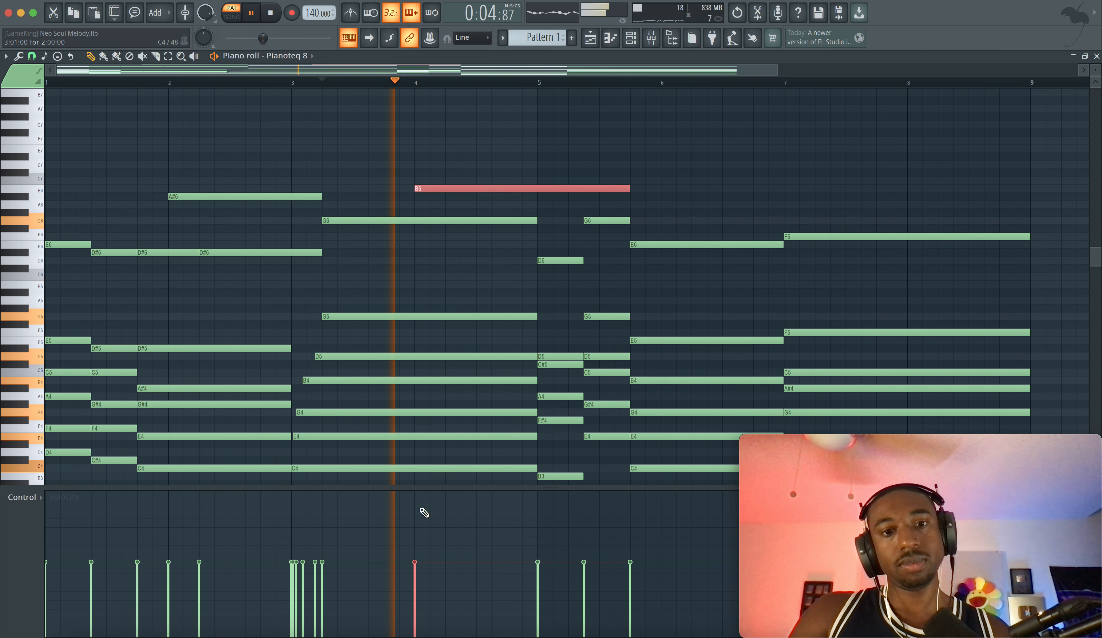
pyautogui.moveTo(414, 563); pyautogui.dragTo(418, 586)
pyautogui.scroll(-3, 458, 309)
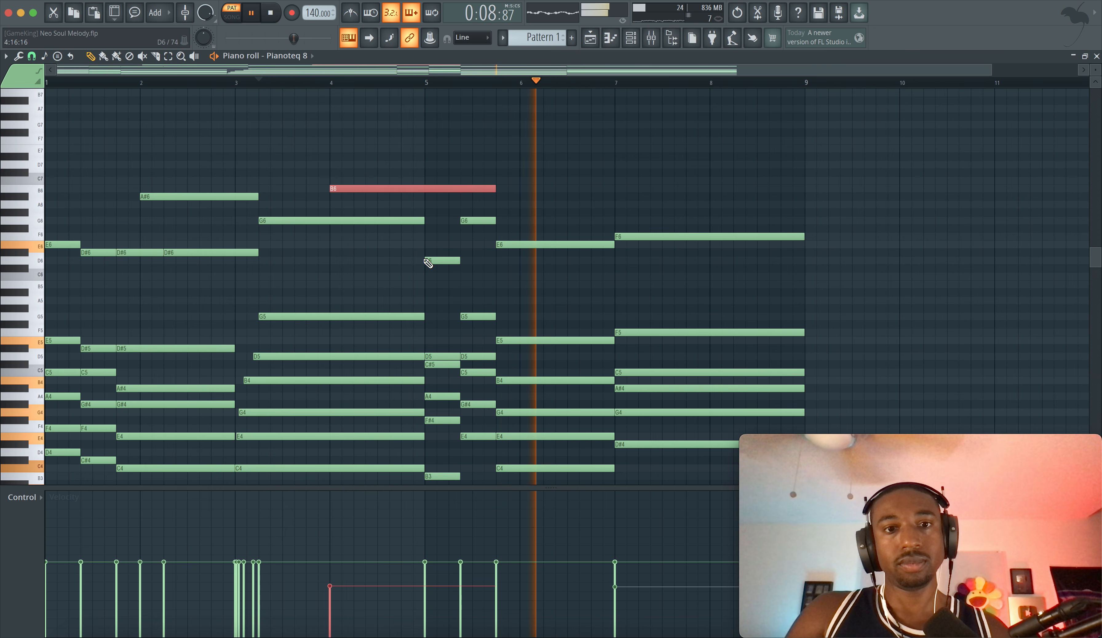
pyautogui.press('space')
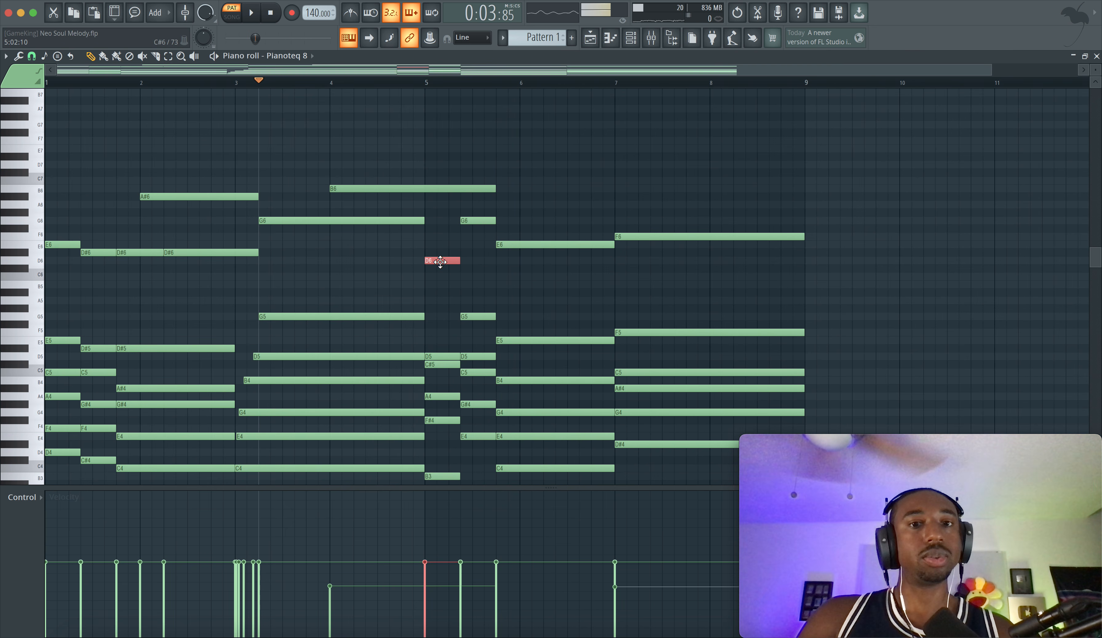
# Step: Add short C6 and C#6 notes at 4:13:00 and 4:15:00, each two steps long, leading into the D6 at bar 5
pyautogui.scroll(-2, 440, 262)
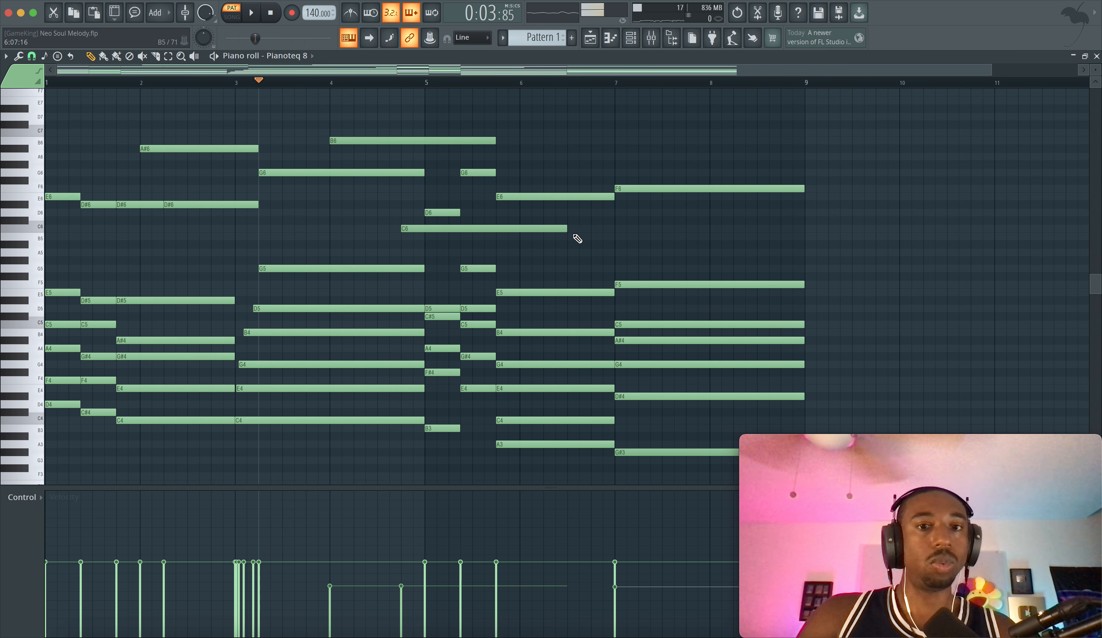
pyautogui.press('space')
pyautogui.moveTo(567, 231); pyautogui.dragTo(425, 228)
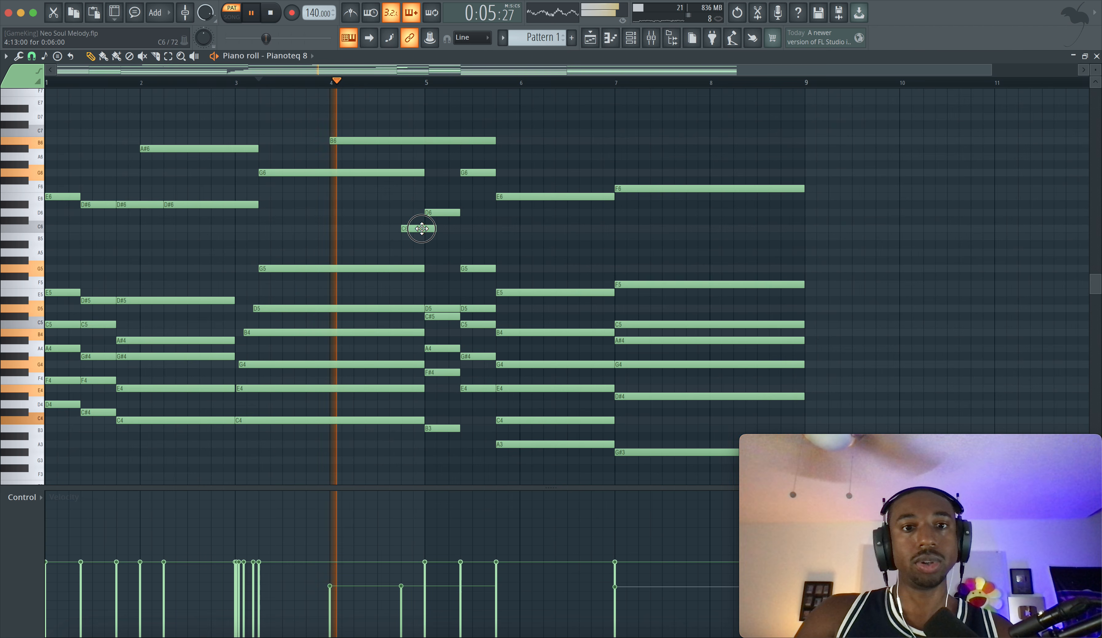
pyautogui.press('space')
pyautogui.press('space')
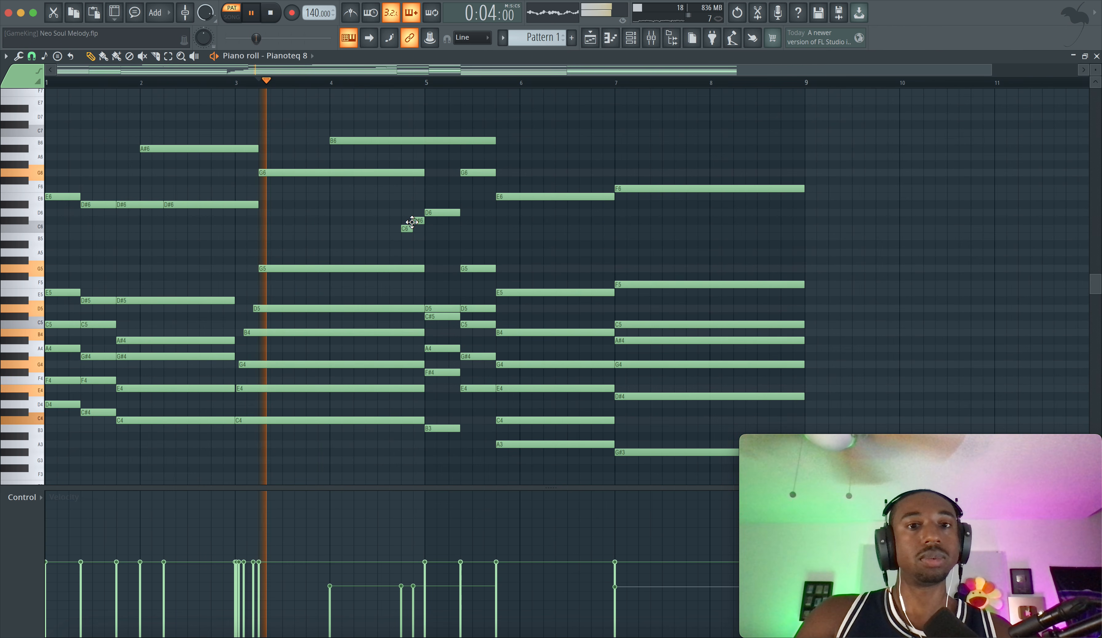
pyautogui.click(418, 221)
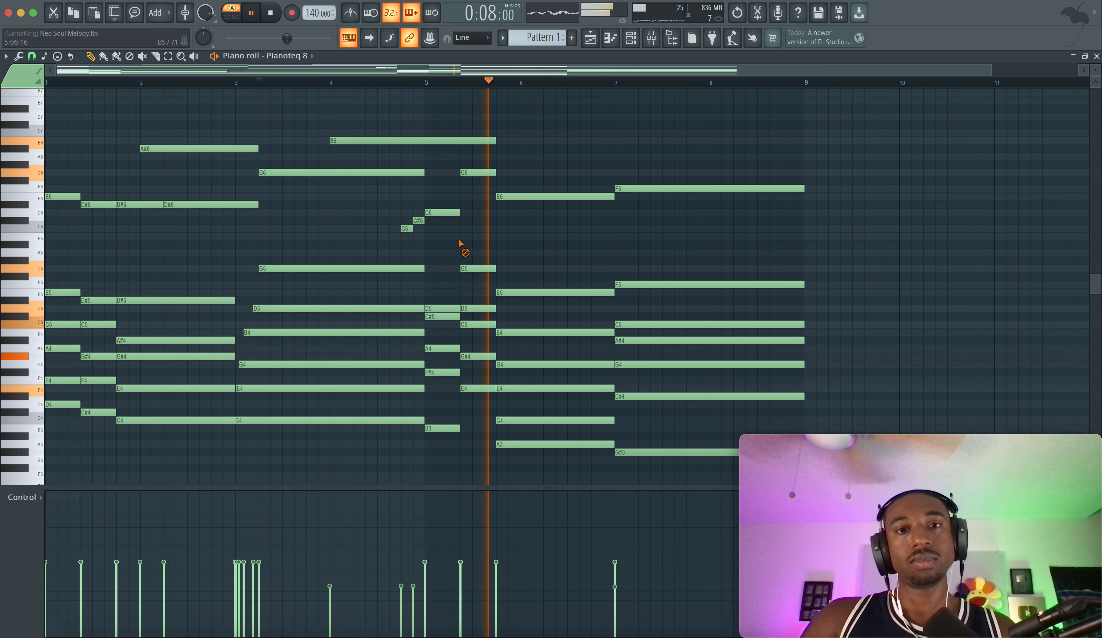
pyautogui.press('space')
# Step: Copy the C6, C#6 and D6 run leading into bar 5 one octave down to C5, C#5 and D5
pyautogui.moveTo(448, 203); pyautogui.dragTo(400, 242)
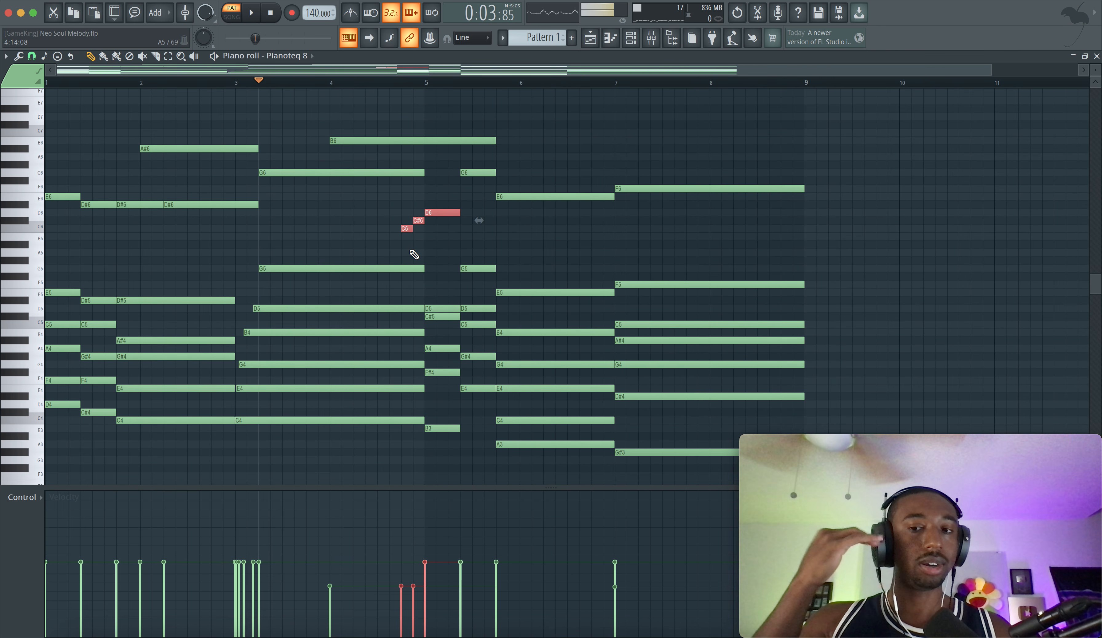
pyautogui.press('space')
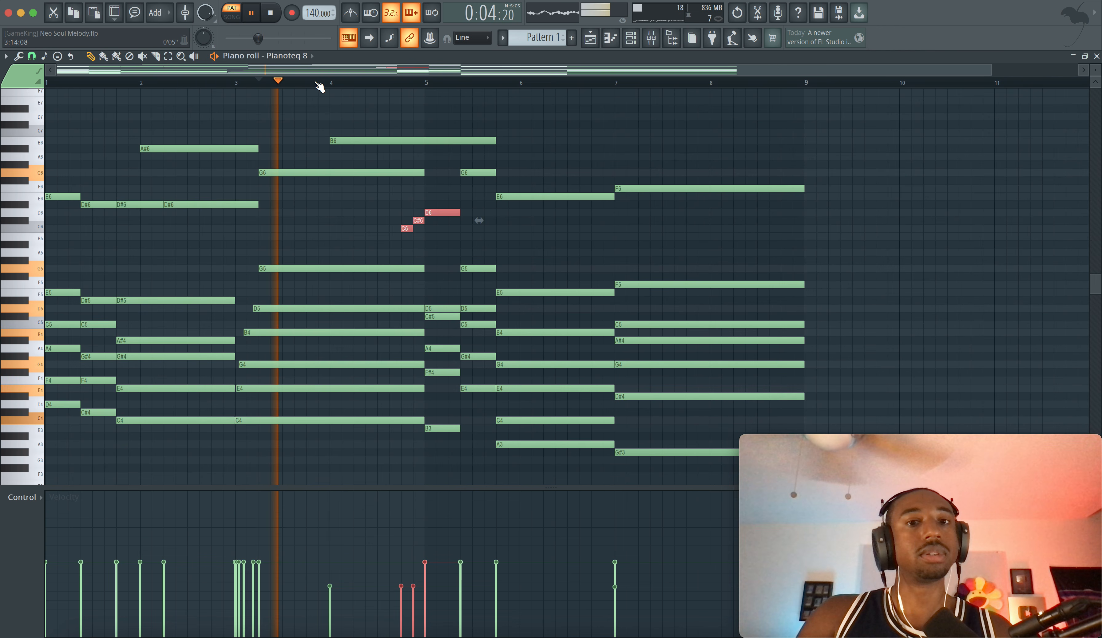
pyautogui.rightClick(352, 221)
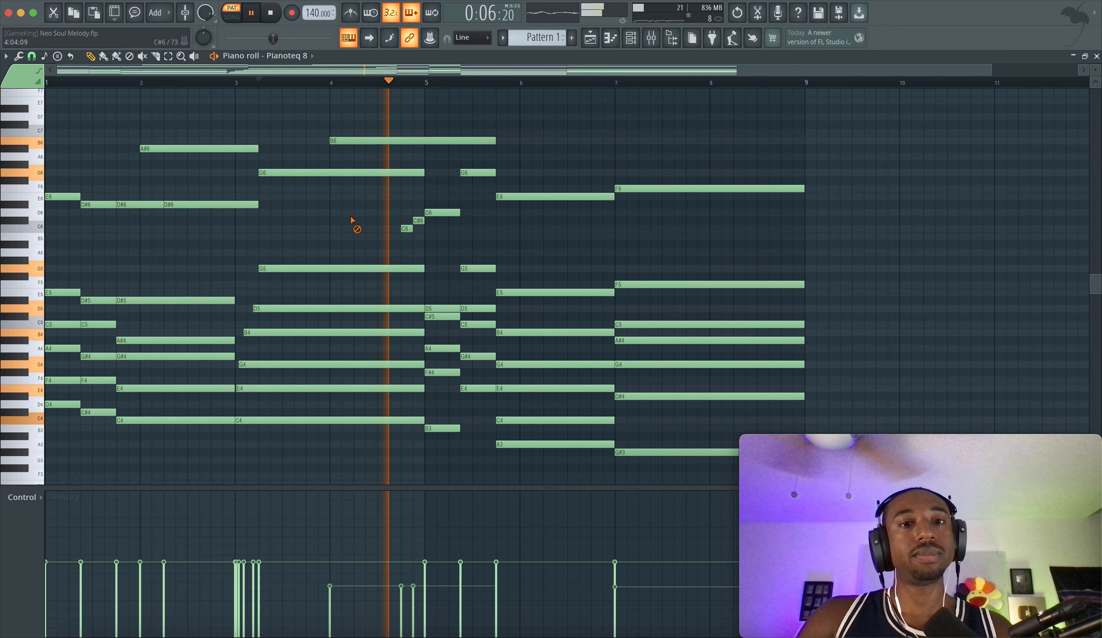
pyautogui.scroll(-2, 354, 220)
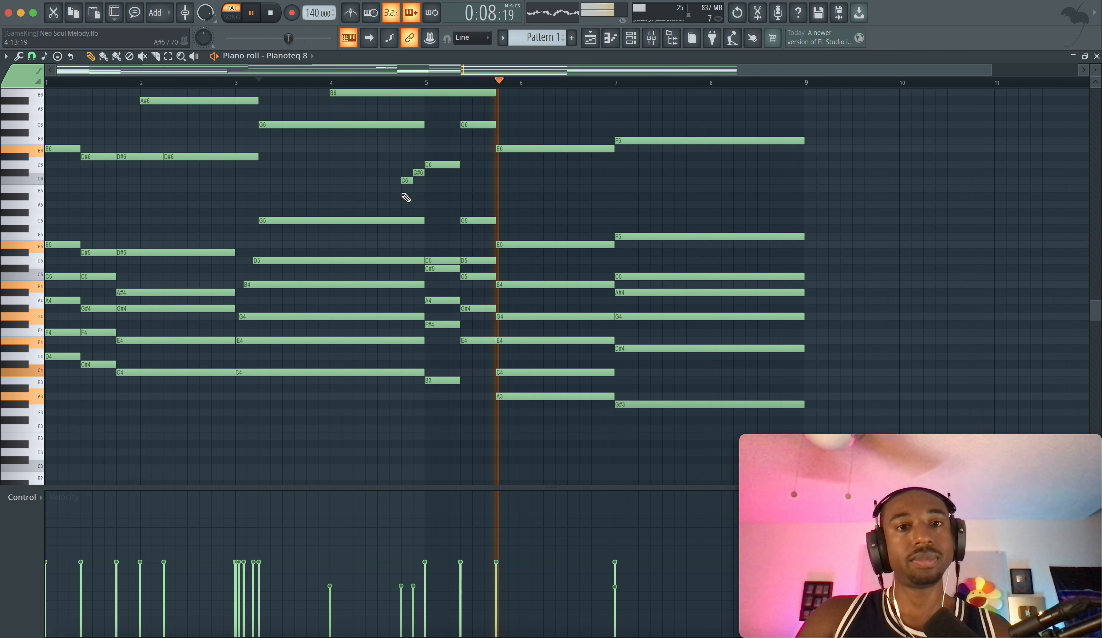
pyautogui.press('space')
pyautogui.click(452, 132)
pyautogui.moveTo(445, 152); pyautogui.dragTo(403, 185)
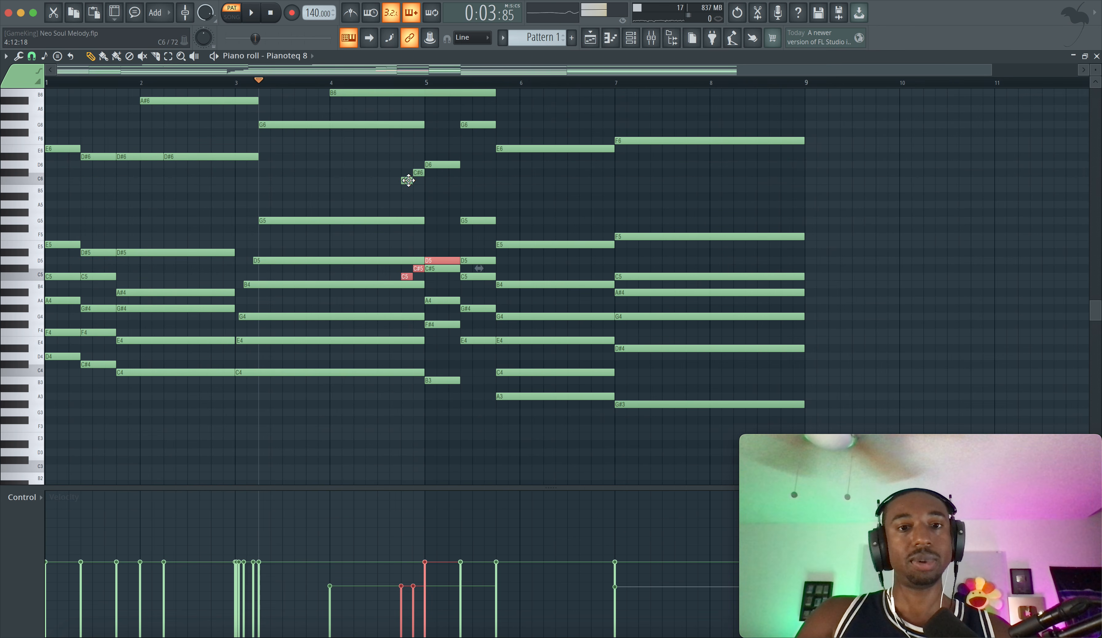
pyautogui.press('space')
pyautogui.press('space')
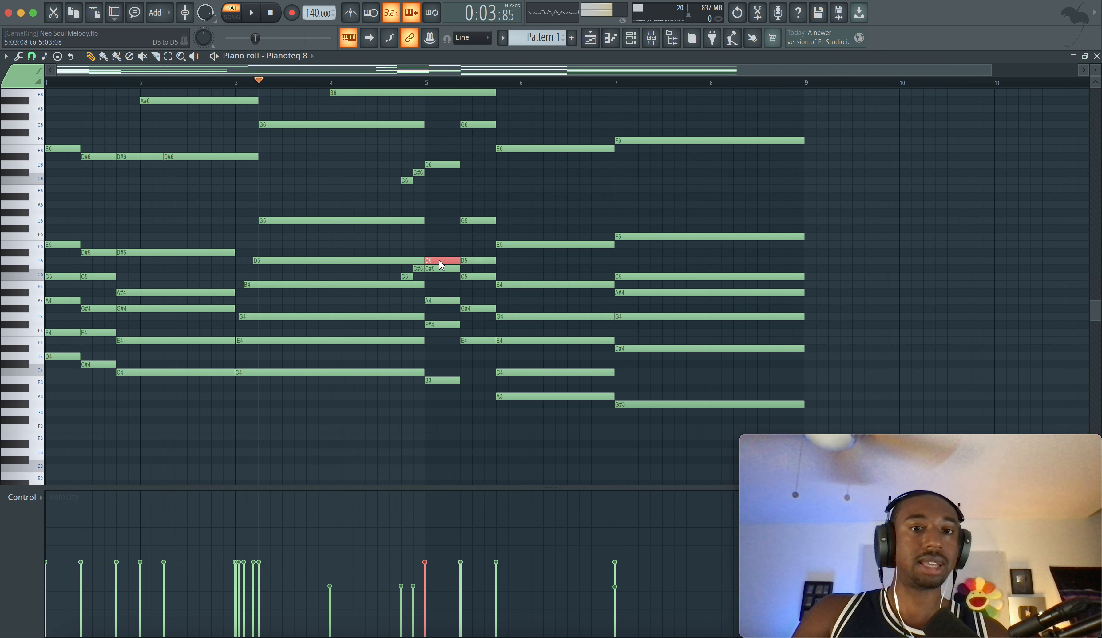
# Step: Play back from the G6 in bar 3 to hear the doubled chromatic run into bar 5
pyautogui.press('space')
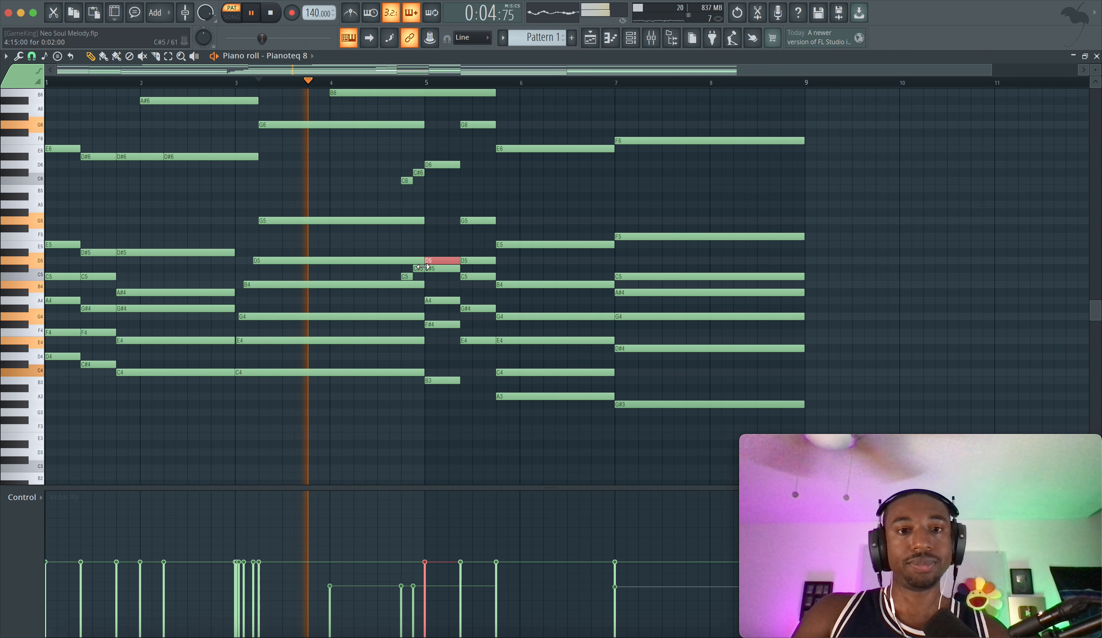
pyautogui.moveTo(421, 268); pyautogui.dragTo(407, 278)
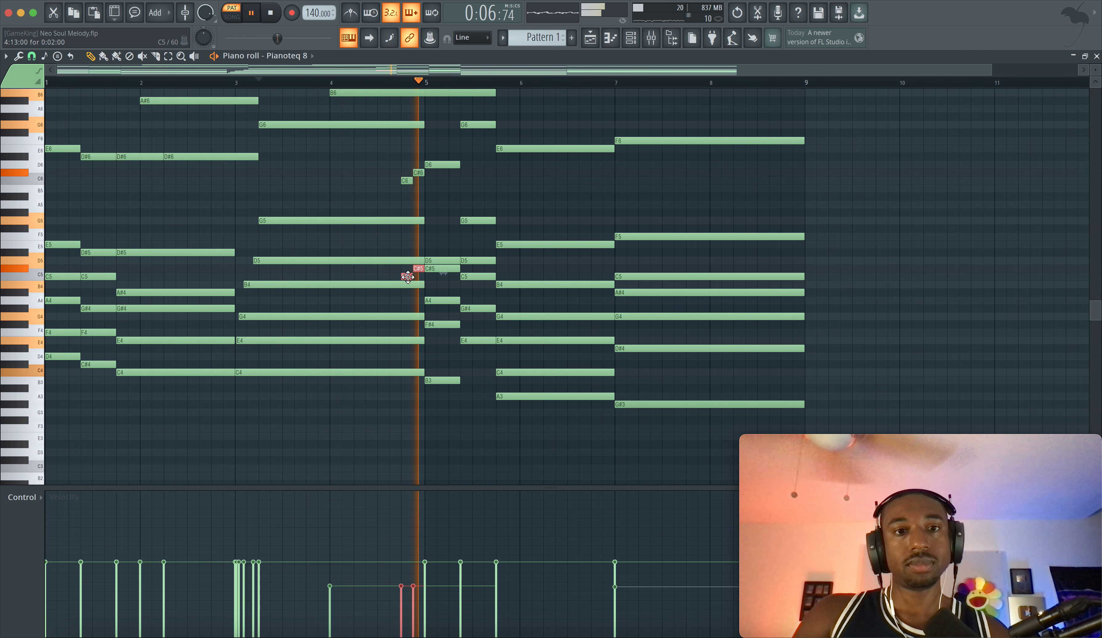
pyautogui.rightClick(538, 214)
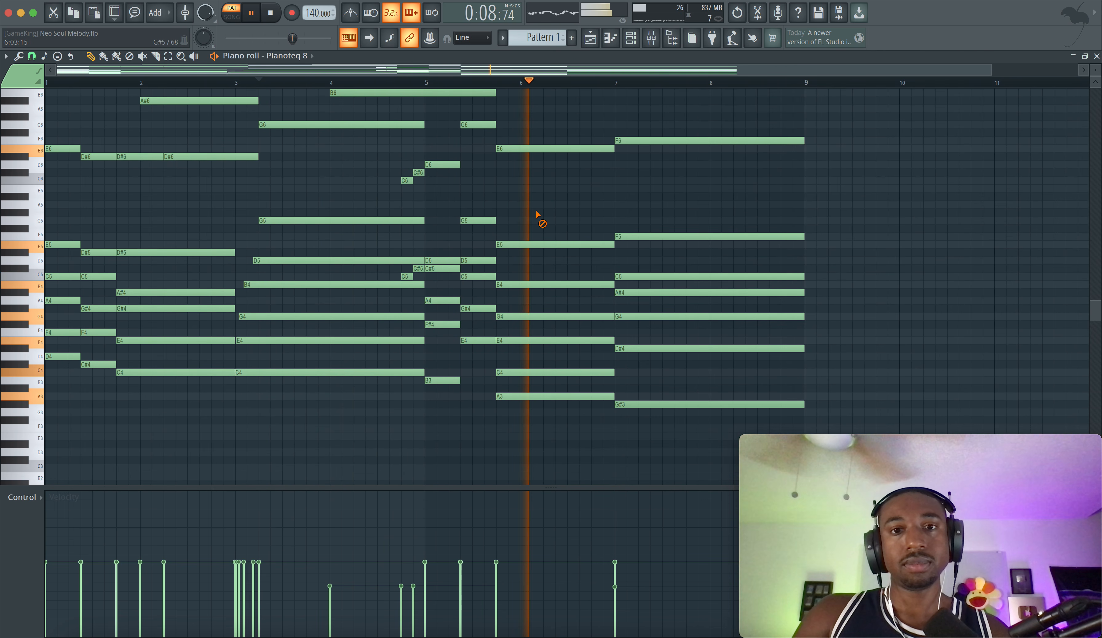
pyautogui.scroll(3, 539, 215)
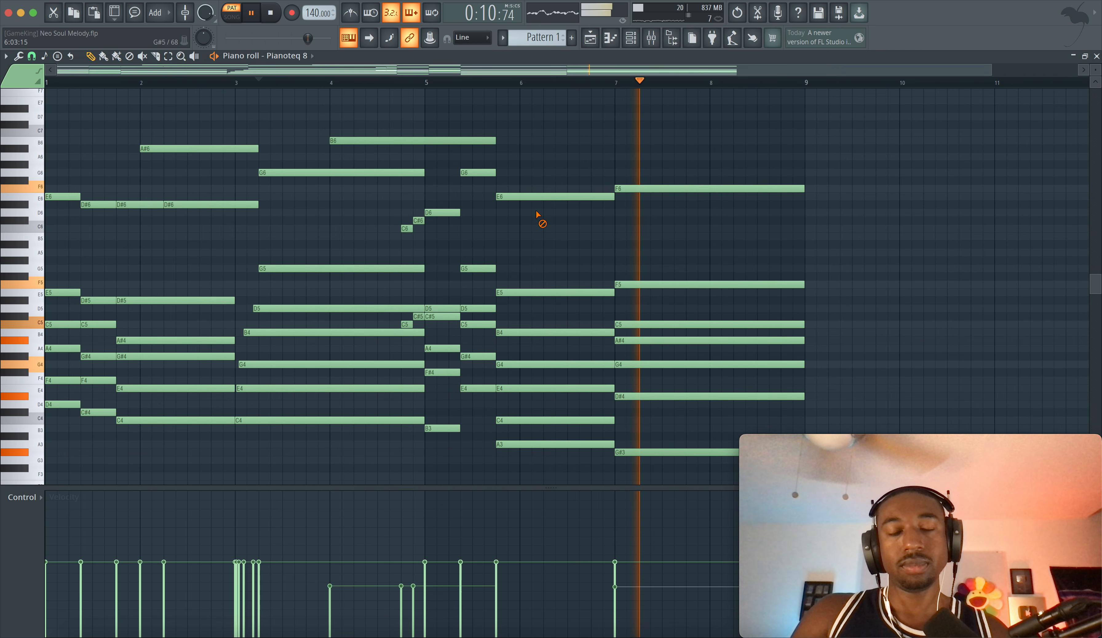
pyautogui.press('space')
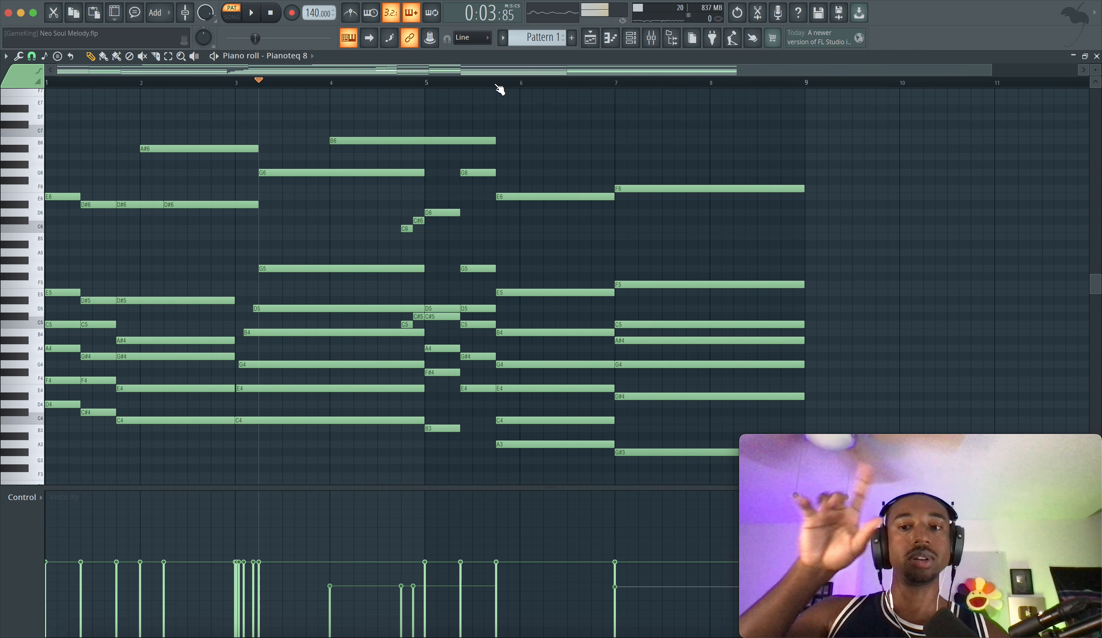
# Step: Add a two-step F6 at 6:05:00 and a ten-step G6 at 6:05:20 while playing from the A3 chord
pyautogui.press('space')
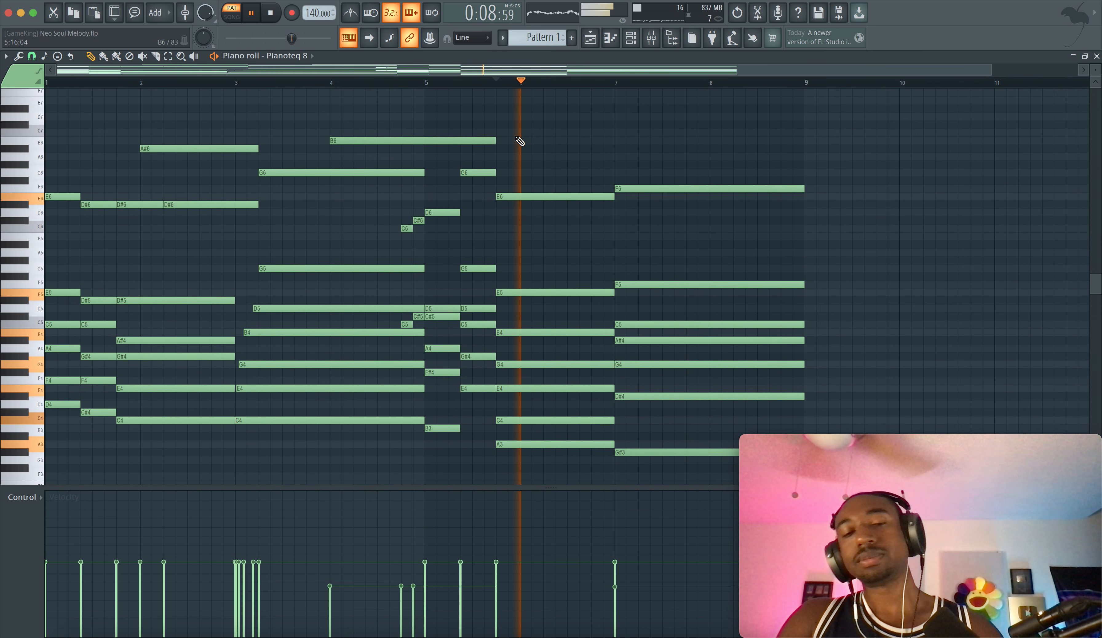
pyautogui.press('space')
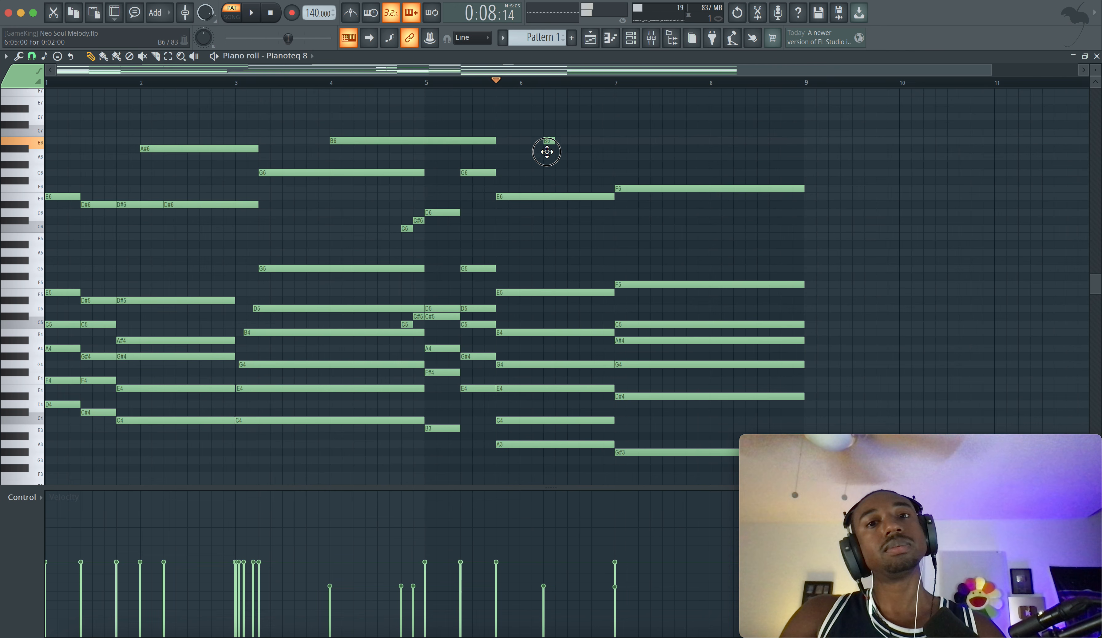
pyautogui.press('space')
pyautogui.moveTo(551, 171); pyautogui.dragTo(609, 172)
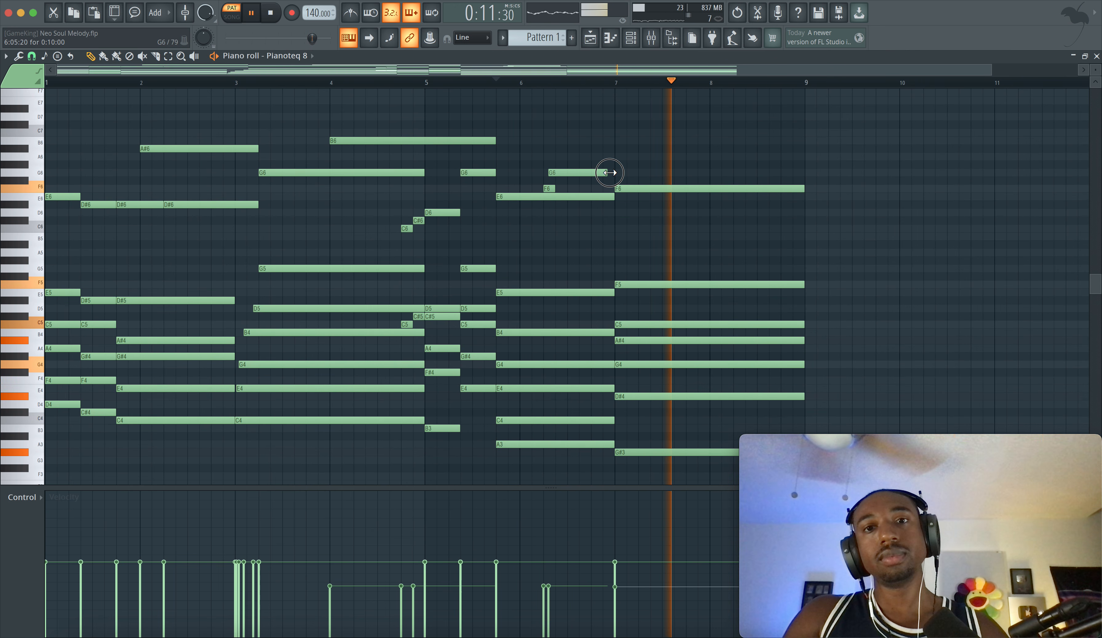
pyautogui.press('space')
# Step: Lengthen the G6 at 6:05:20 to twelve steps while playing the chords with the metronome on
pyautogui.click(352, 13)
pyautogui.press('space')
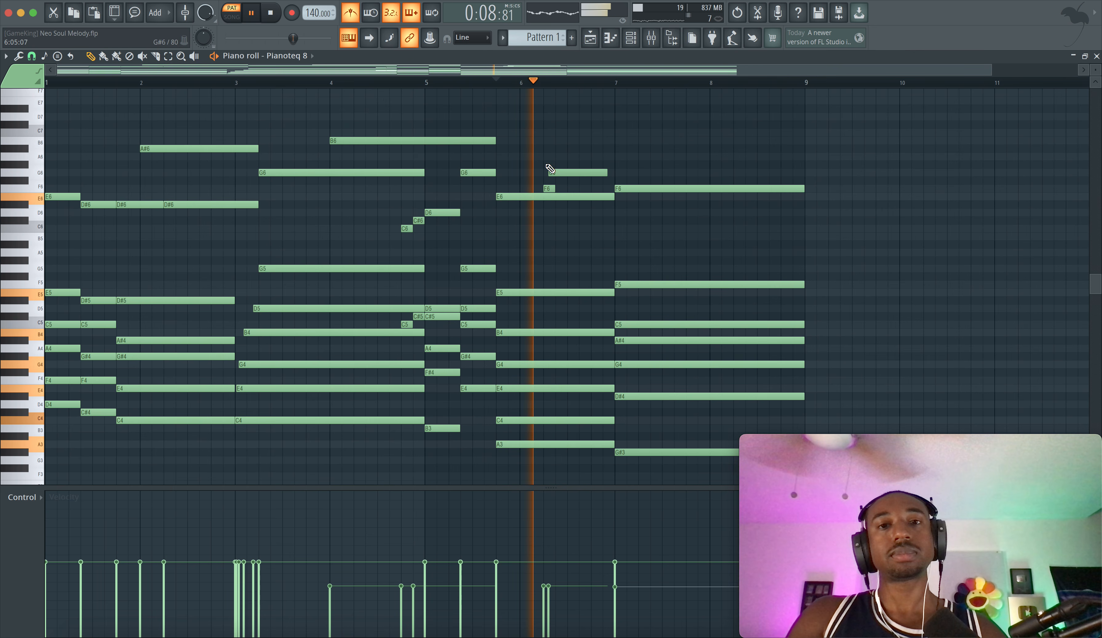
pyautogui.moveTo(532, 191); pyautogui.dragTo(569, 164)
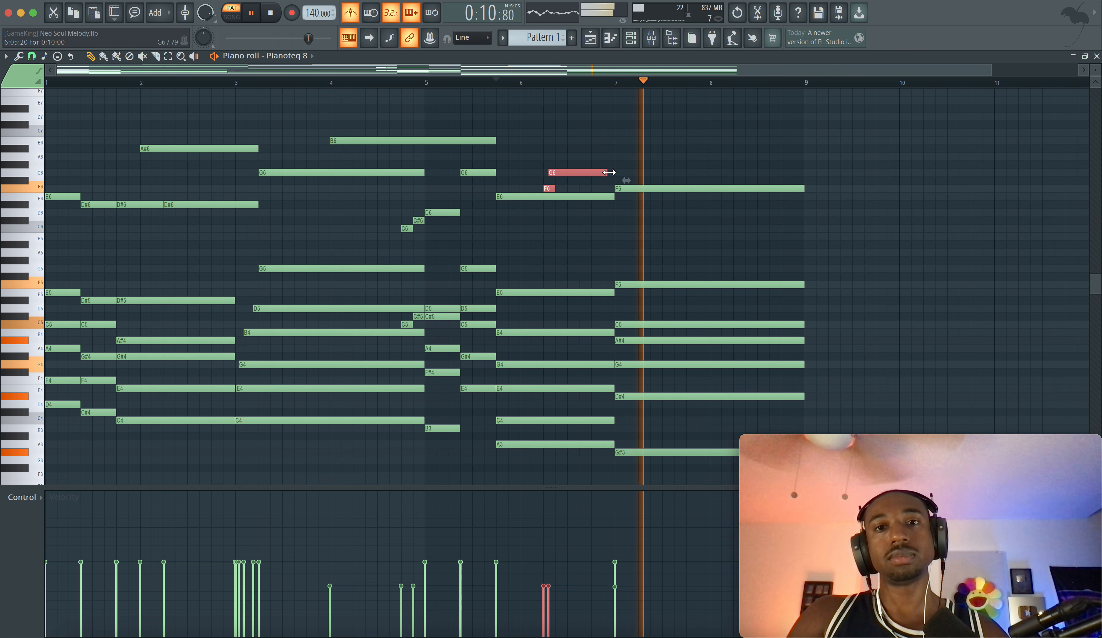
pyautogui.keyDown('super'); pyautogui.click(609, 176); pyautogui.keyUp('super')
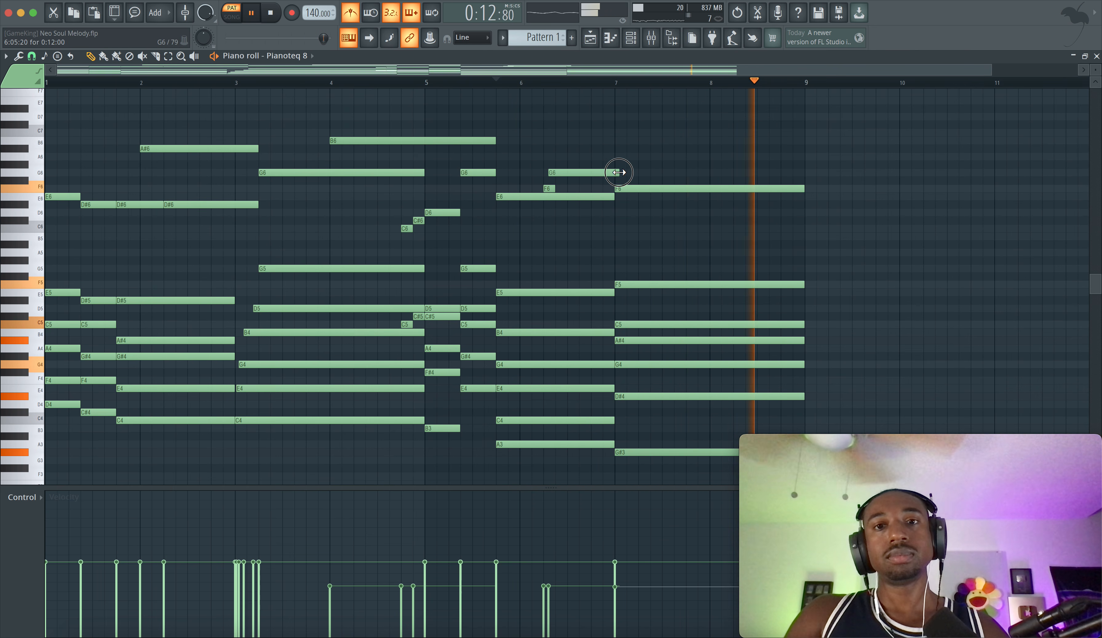
pyautogui.click(353, 15)
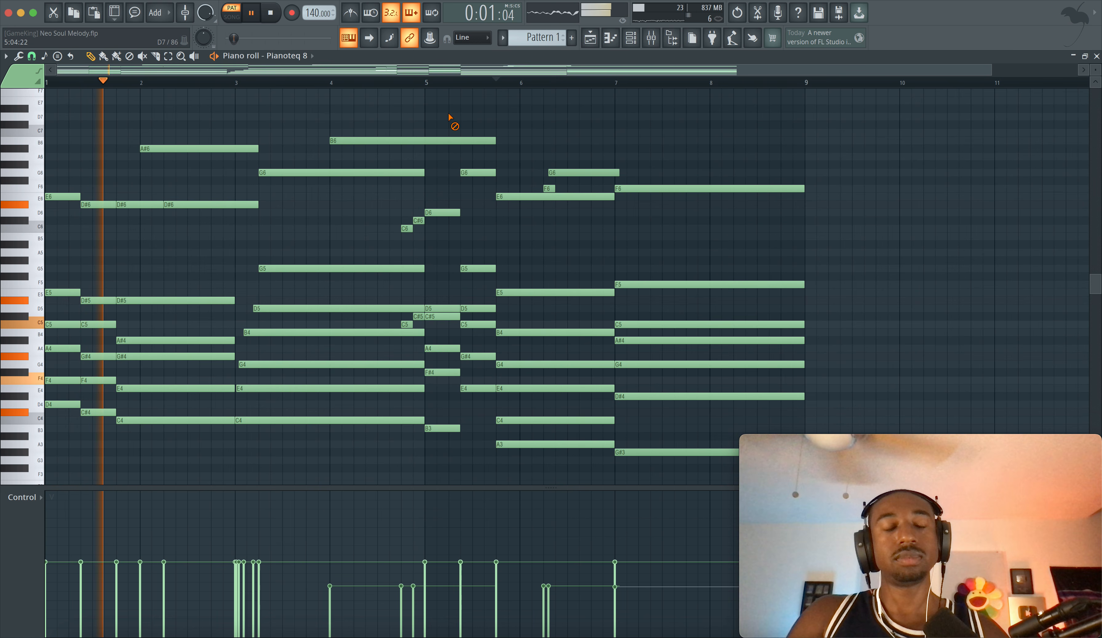
# Step: Lower the velocities of the D#6 and A#6 melody notes in bars 1 and 2
pyautogui.moveTo(242, 216); pyautogui.dragTo(174, 229)
pyautogui.moveTo(177, 579); pyautogui.dragTo(116, 590)
pyautogui.keyDown('ctrl'); pyautogui.scroll(-2, 204, 482); pyautogui.keyUp('ctrl')
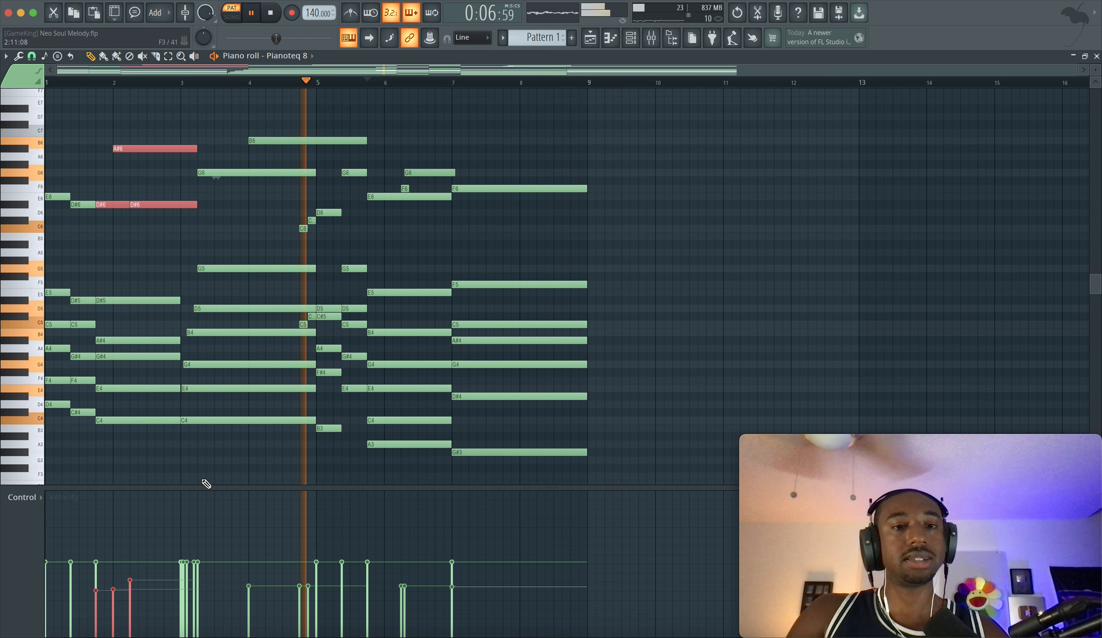
pyautogui.click(204, 450)
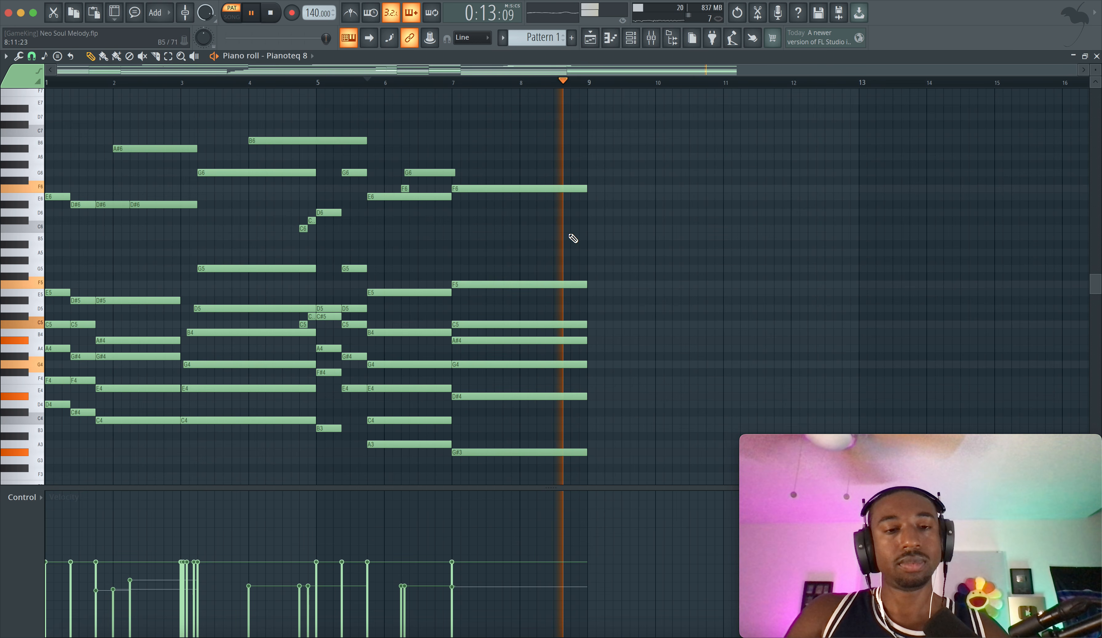
# Step: Select every top melody note across all eight bars and lower their velocities along a gently descending line
pyautogui.keyDown('ctrl'); pyautogui.moveTo(570, 215); pyautogui.dragTo(356, 127); pyautogui.keyUp('ctrl')
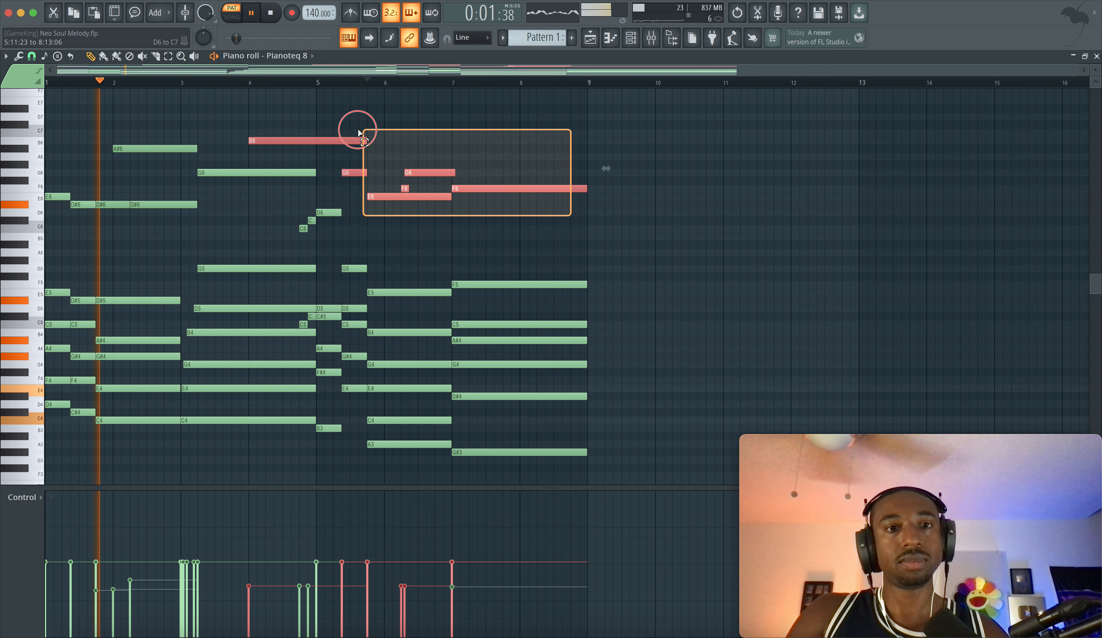
pyautogui.keyDown('ctrl'); pyautogui.keyDown('shift'); pyautogui.moveTo(343, 231); pyautogui.dragTo(2, 120); pyautogui.keyUp('shift'); pyautogui.keyUp('ctrl')
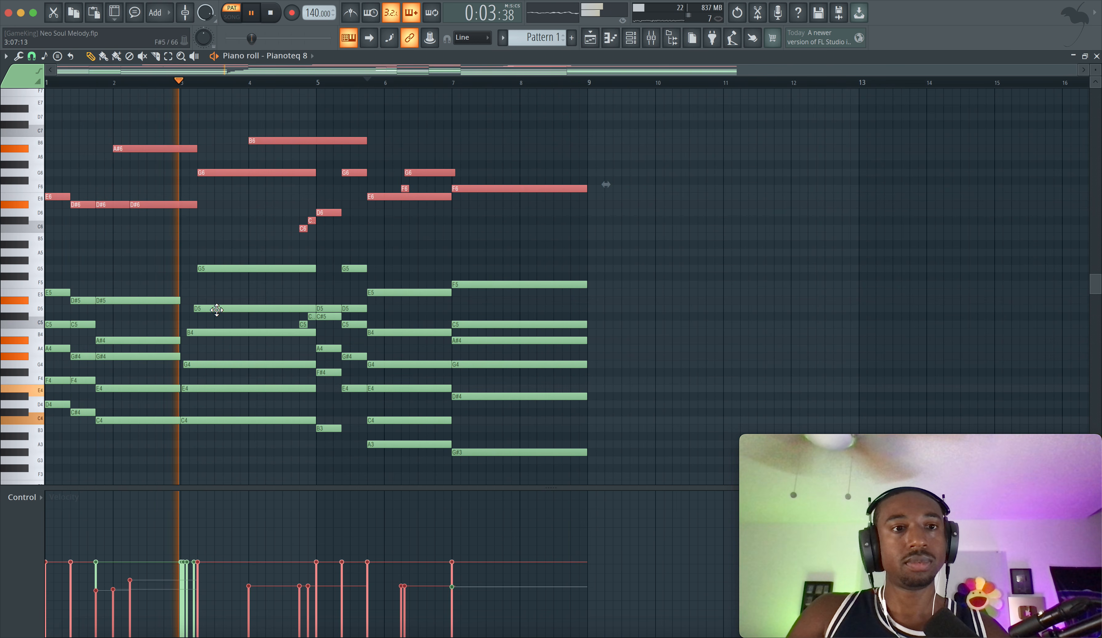
pyautogui.press('space')
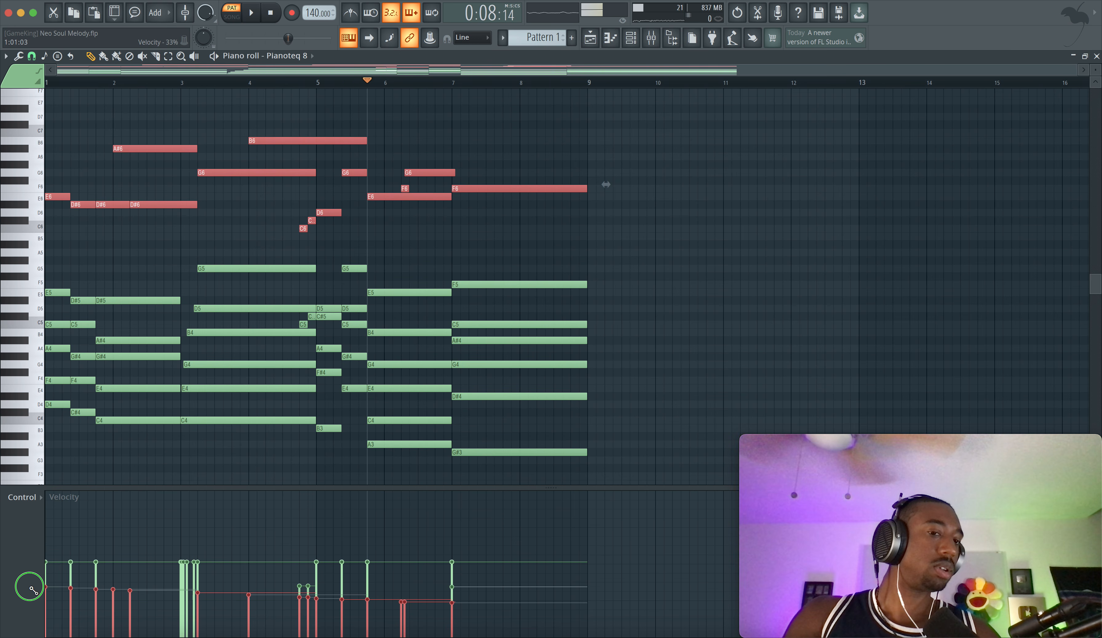
pyautogui.moveTo(29, 588); pyautogui.dragTo(32, 591)
pyautogui.press('space')
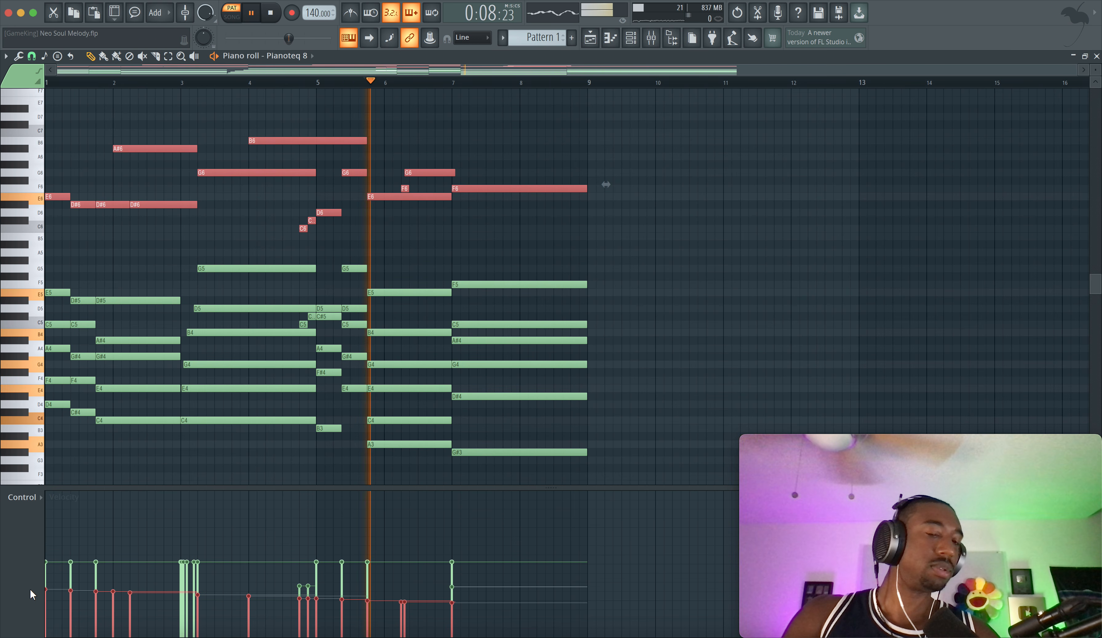
pyautogui.click(361, 228)
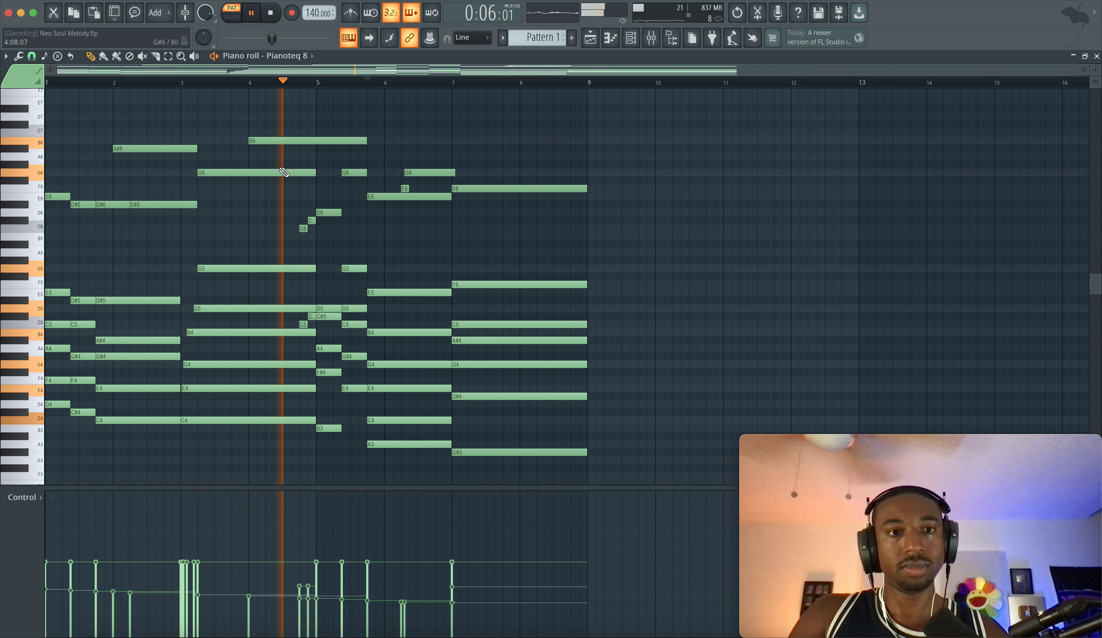
# Step: Duplicate the bar 3 G6 to 4:05:00, articulate the two notes together, and play back from bar 3
pyautogui.press('space')
pyautogui.moveTo(269, 176); pyautogui.dragTo(251, 177)
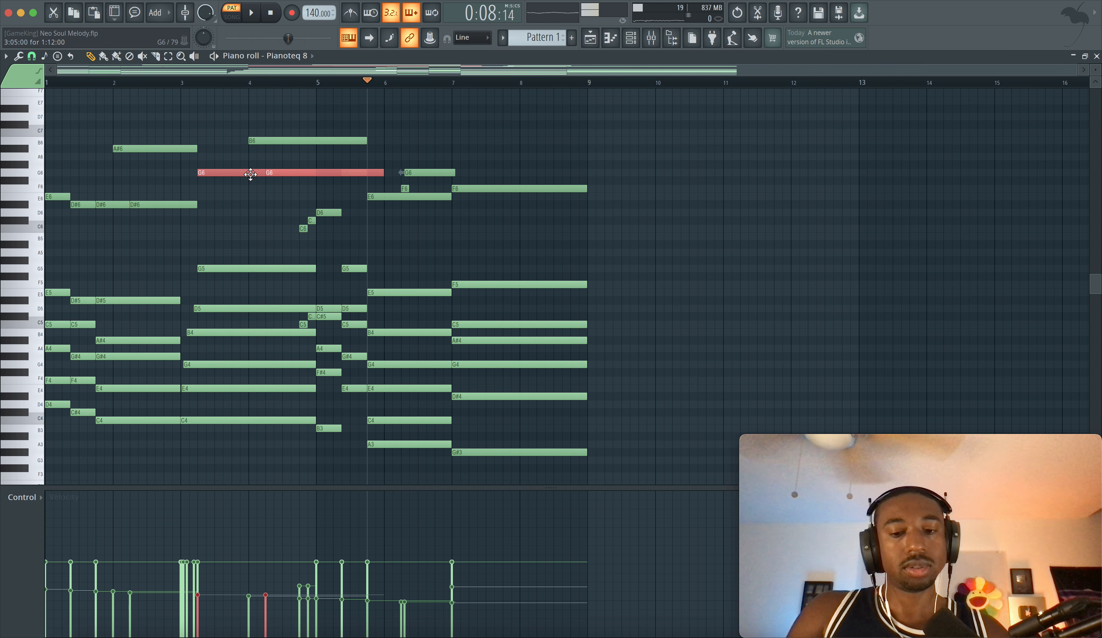
pyautogui.hotkey('alt', 'l')
pyautogui.press('Return')
pyautogui.press('space')
pyautogui.press('space')
pyautogui.click(190, 82)
pyautogui.press('space')
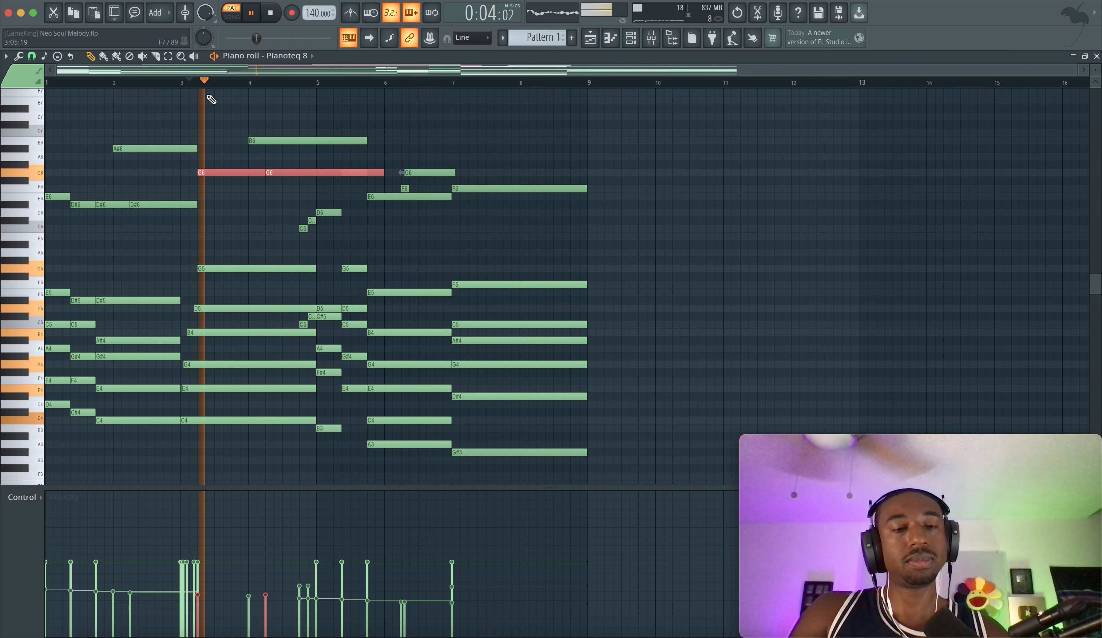
# Step: Articulate the G6 at 4:05:00 with the G6 at 5:07:00 so they no longer overlap, and play back around bar 5
pyautogui.click(315, 184)
pyautogui.click(325, 175)
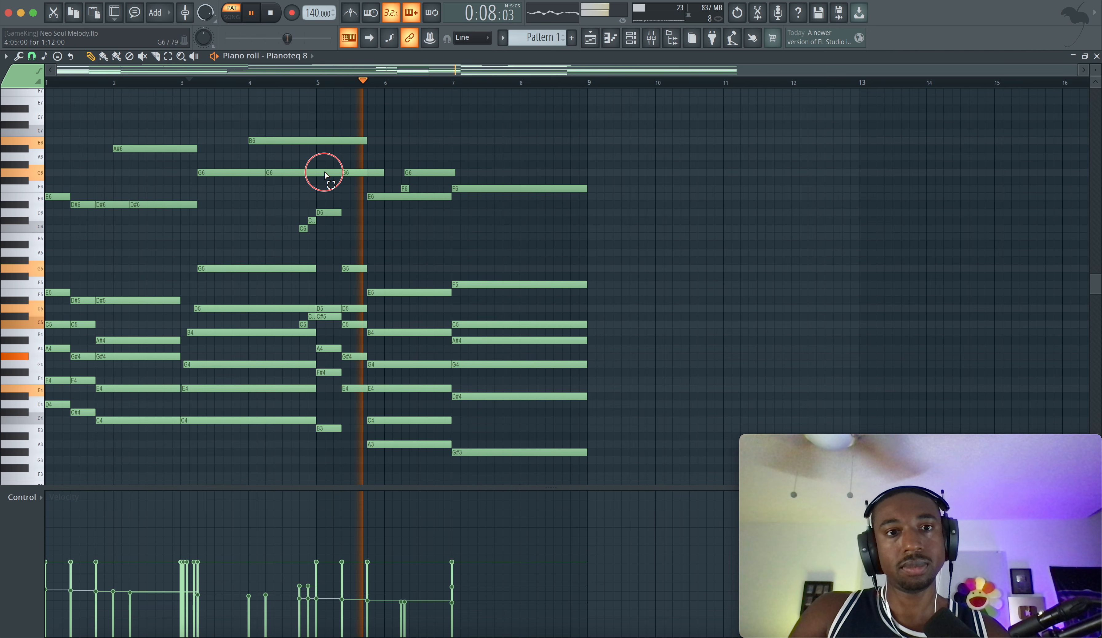
pyautogui.moveTo(324, 171); pyautogui.dragTo(372, 171)
pyautogui.hotkey('alt', 'l')
pyautogui.press('space')
pyautogui.press('Return')
pyautogui.press('space')
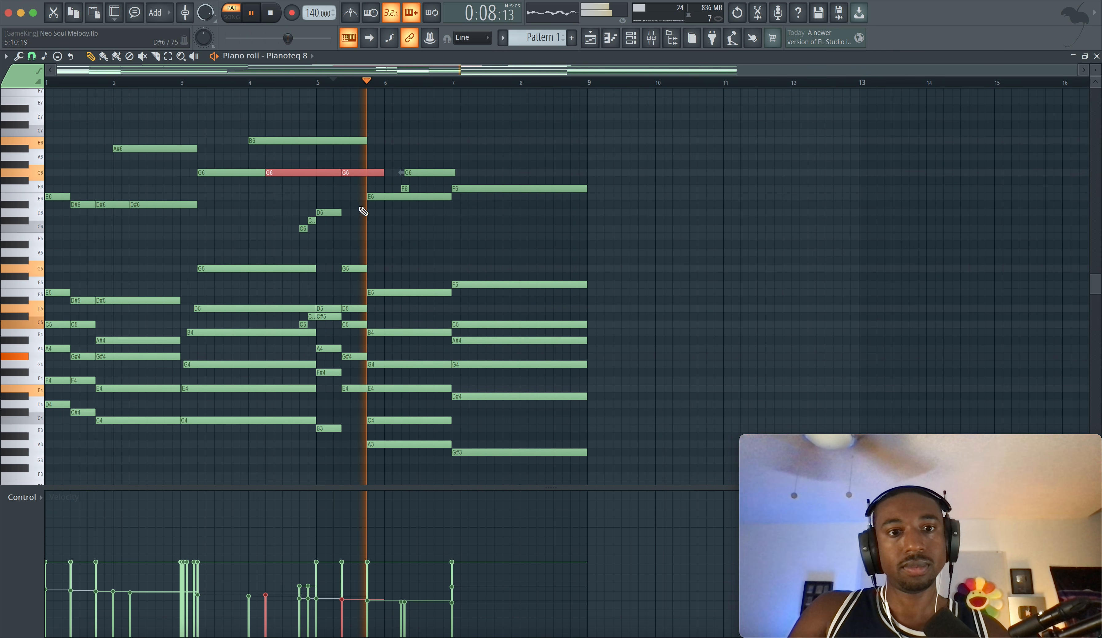
pyautogui.press('space')
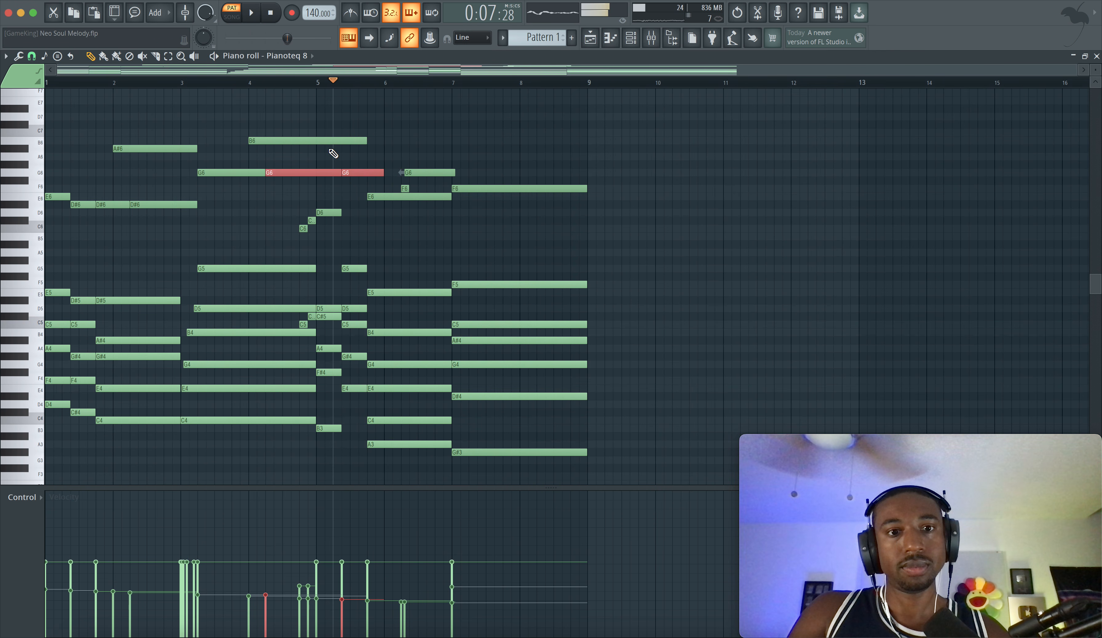
pyautogui.click(314, 83)
# Step: Try transposing the five-note lower chord at 5:07:00 down six semitones and play it back
pyautogui.click(346, 262)
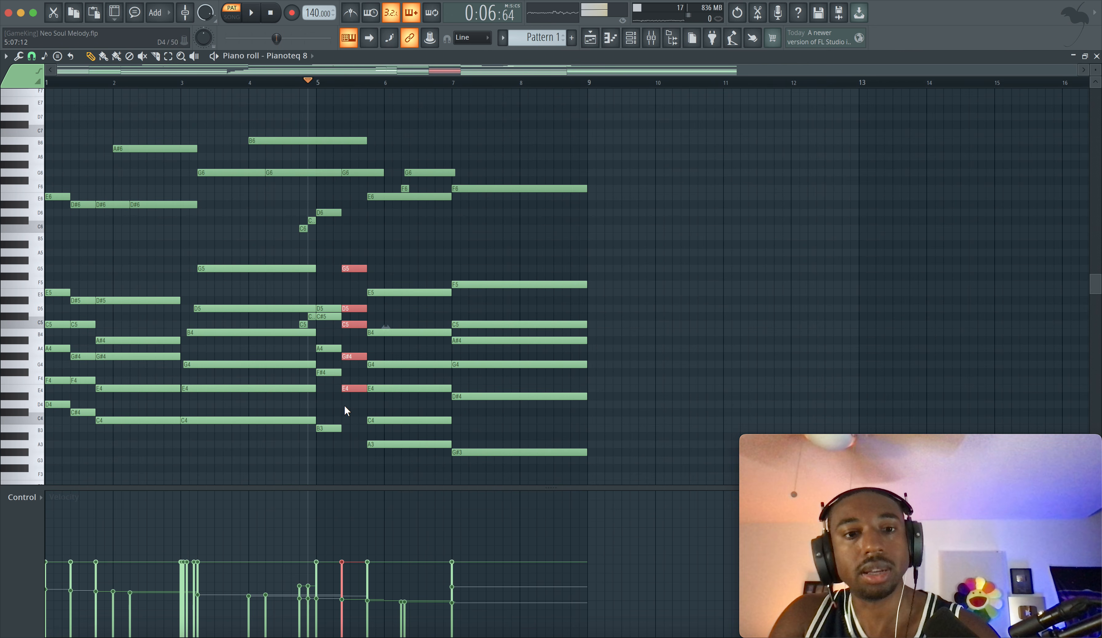
pyautogui.press('Down')
pyautogui.press('Down')
pyautogui.press('Down')
pyautogui.press('Down')
pyautogui.press('Down')
pyautogui.press('Down')
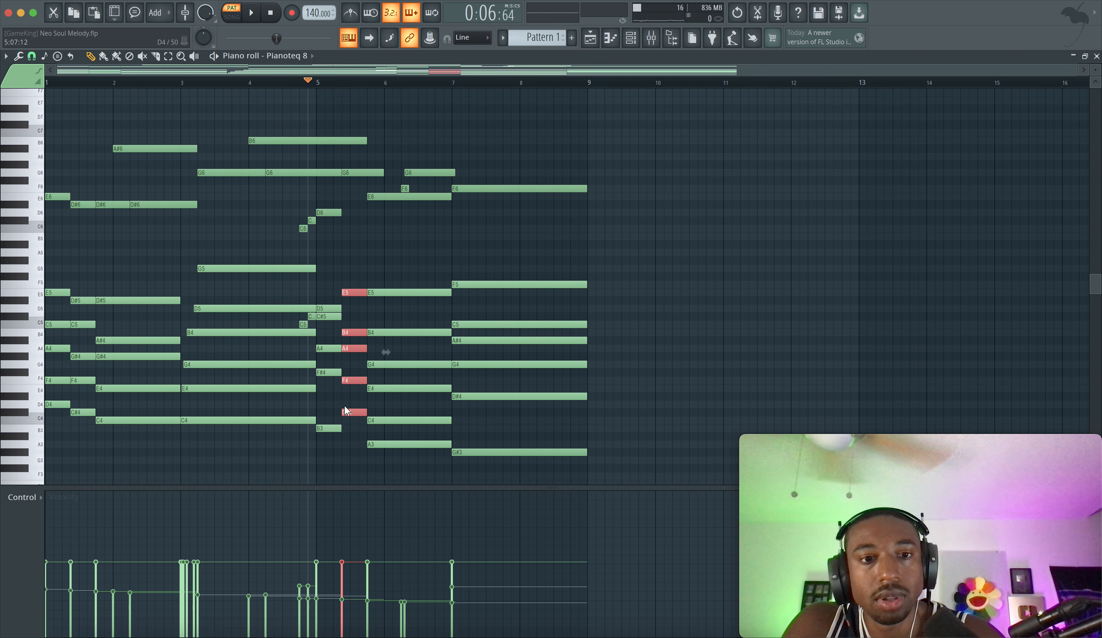
pyautogui.press('space')
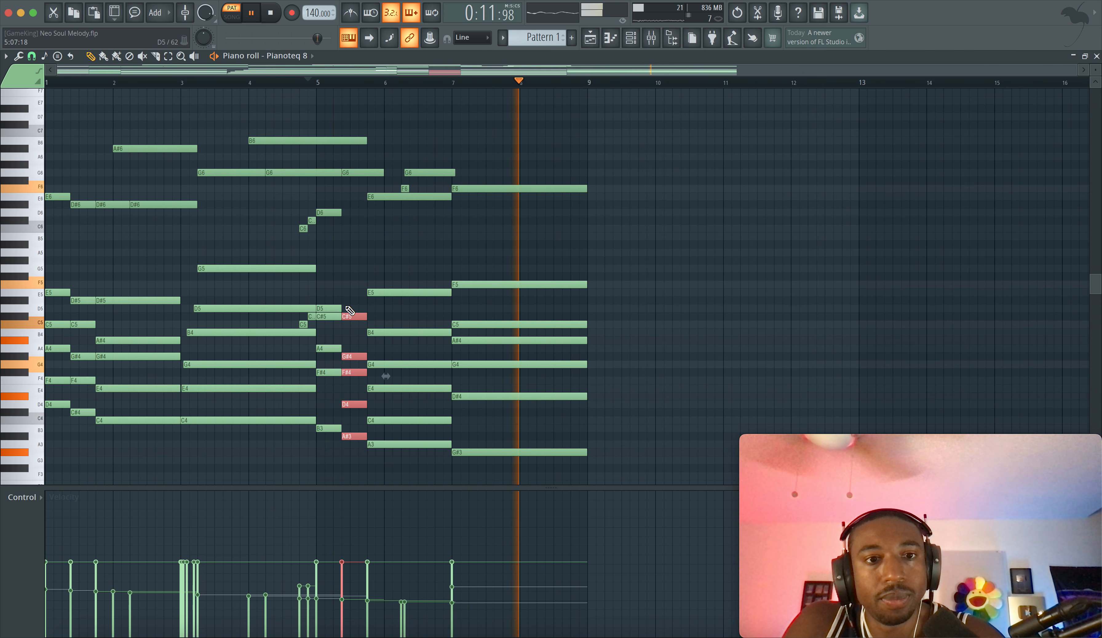
# Step: Try raising the D4 of the chord at 5:07:00 to D5, and return it to D4
pyautogui.click(350, 405)
pyautogui.moveTo(350, 400); pyautogui.dragTo(352, 407)
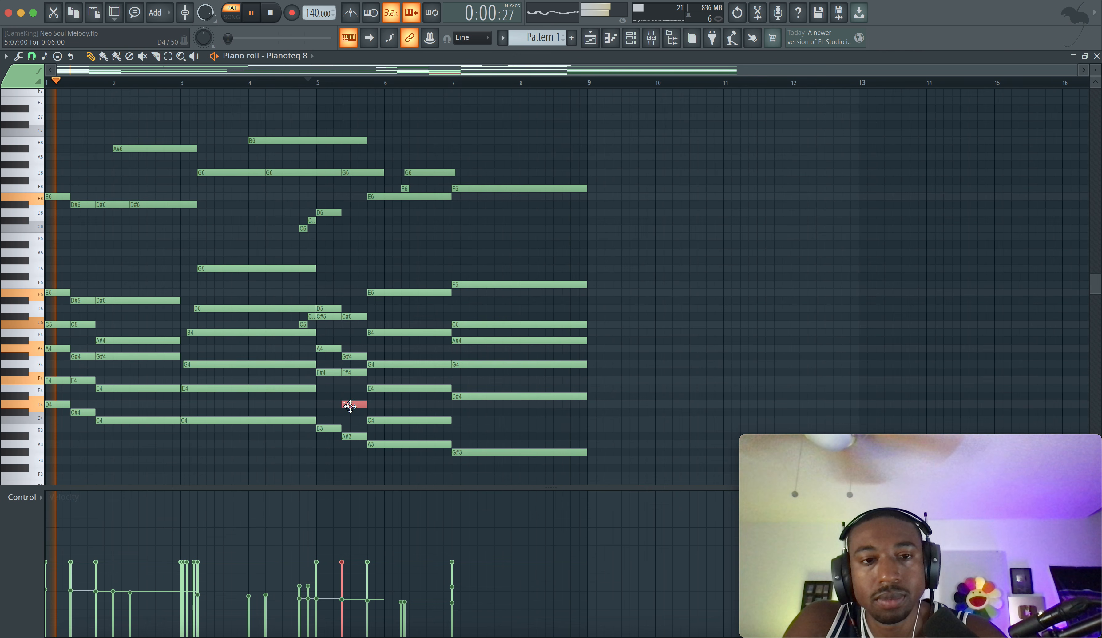
pyautogui.press('super+Up')
pyautogui.rightClick(357, 411)
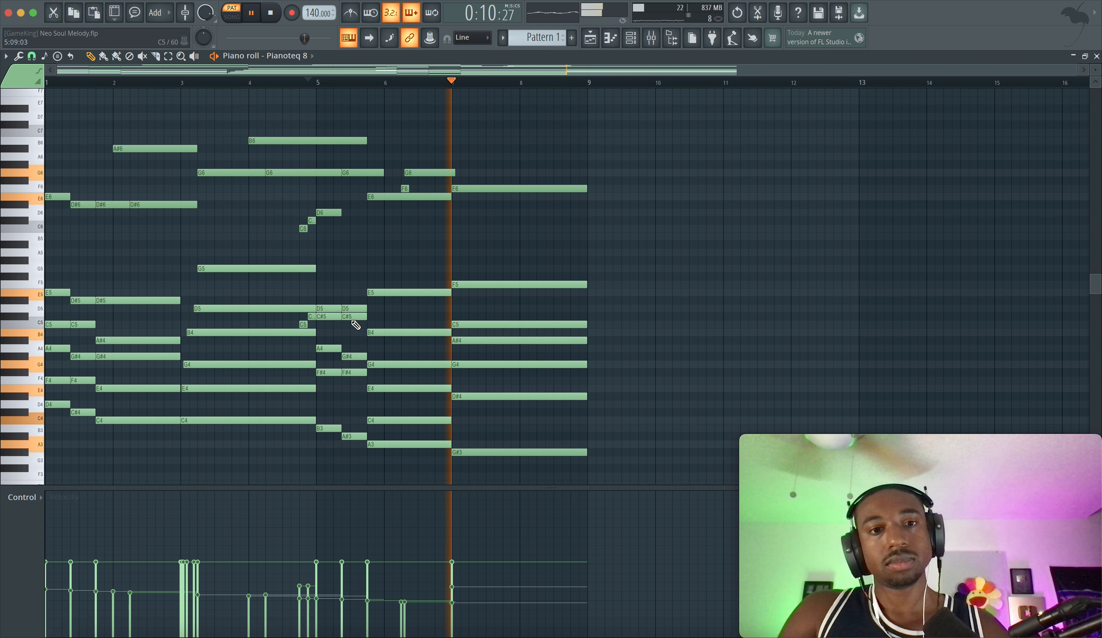
pyautogui.click(350, 308)
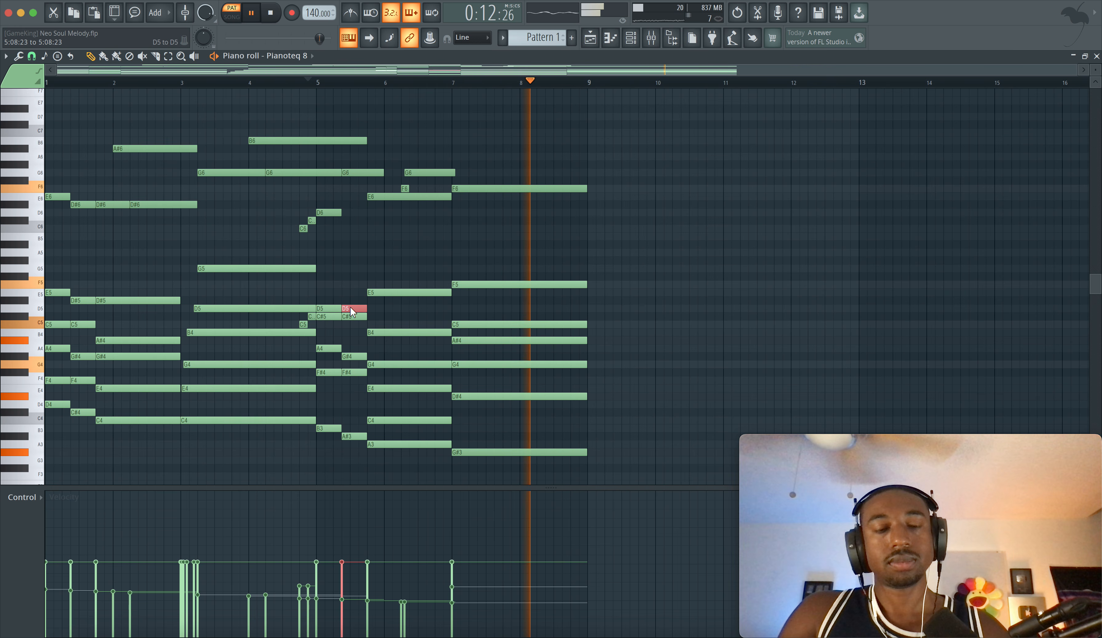
pyautogui.press('super+Down')
# Step: Transpose the chord at 5:07:00 back up six semitones
pyautogui.keyDown('super'); pyautogui.moveTo(349, 307); pyautogui.dragTo(349, 449); pyautogui.keyUp('super')
pyautogui.hotkey('shift', 'Up')
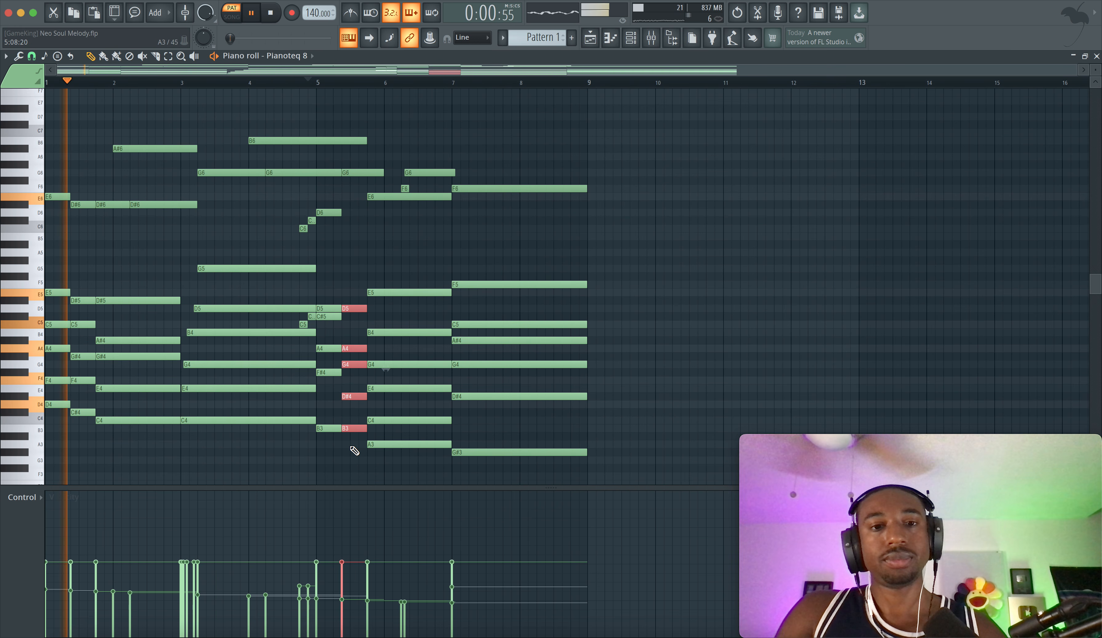
pyautogui.hotkey('shift', 'Up')
pyautogui.hotkey('shift', 'Up')
pyautogui.hotkey('shift', 'Up')
pyautogui.hotkey('shift', 'Up')
pyautogui.hotkey('shift', 'Up')
# Step: Move the chord's G5 at 5:07:00 down two octaves to G3 and play back the passage around bar 5
pyautogui.click(352, 269)
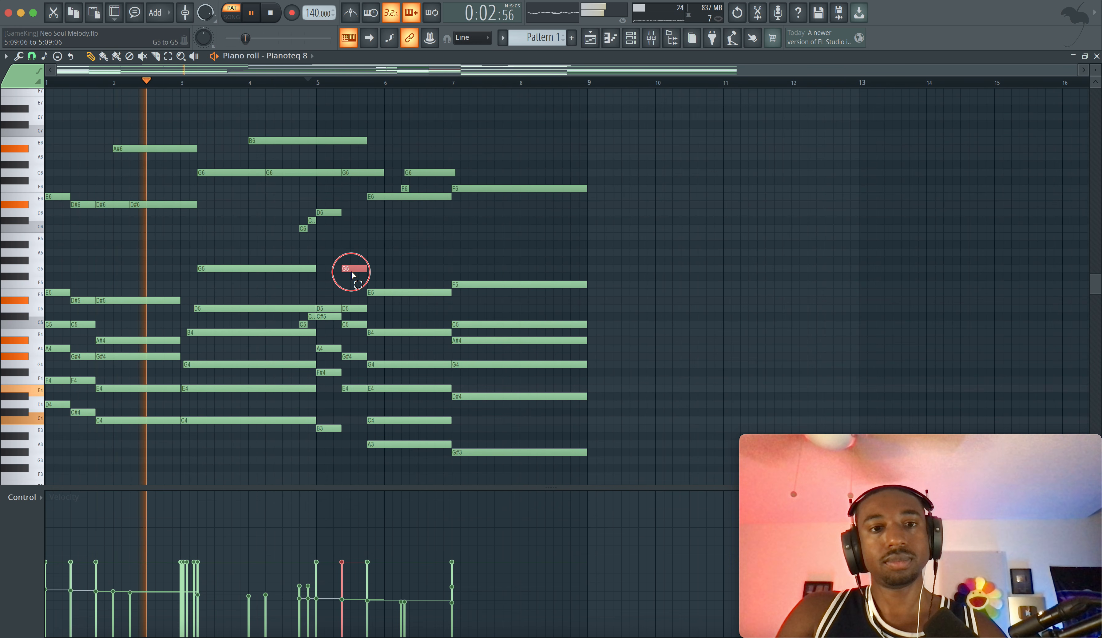
pyautogui.press('super+Down')
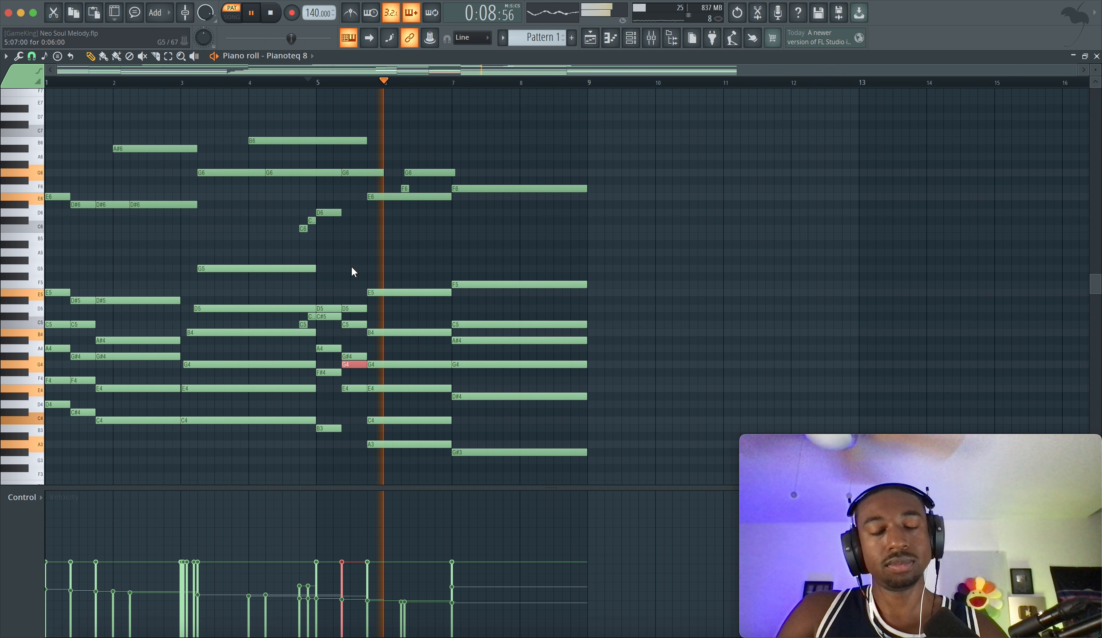
pyautogui.press('super+Down')
pyautogui.click(297, 82)
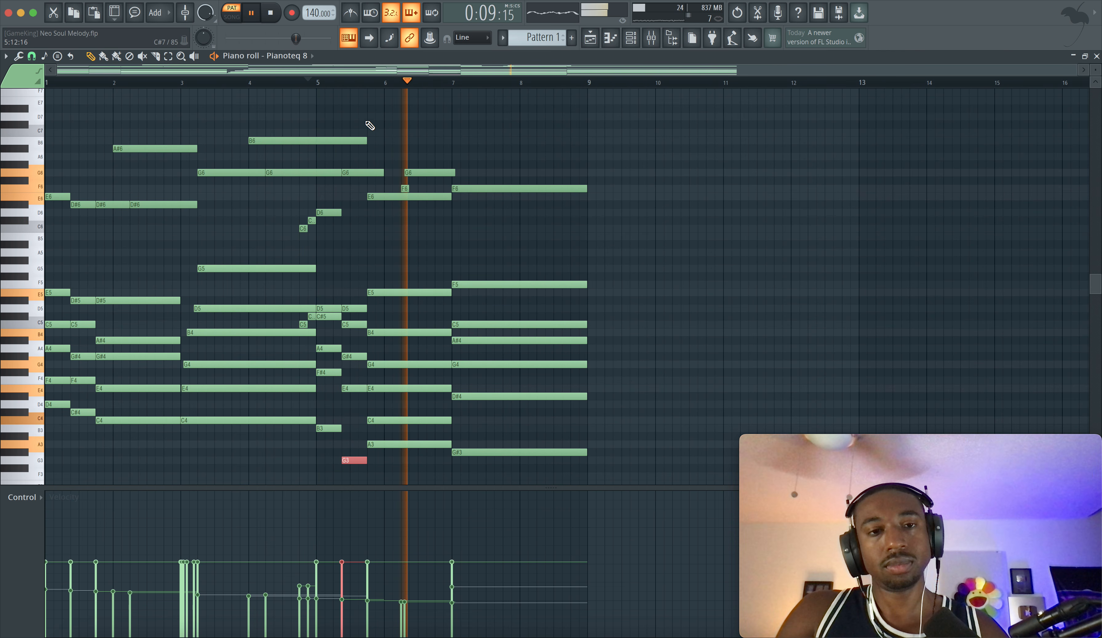
pyautogui.click(320, 83)
pyautogui.press('space')
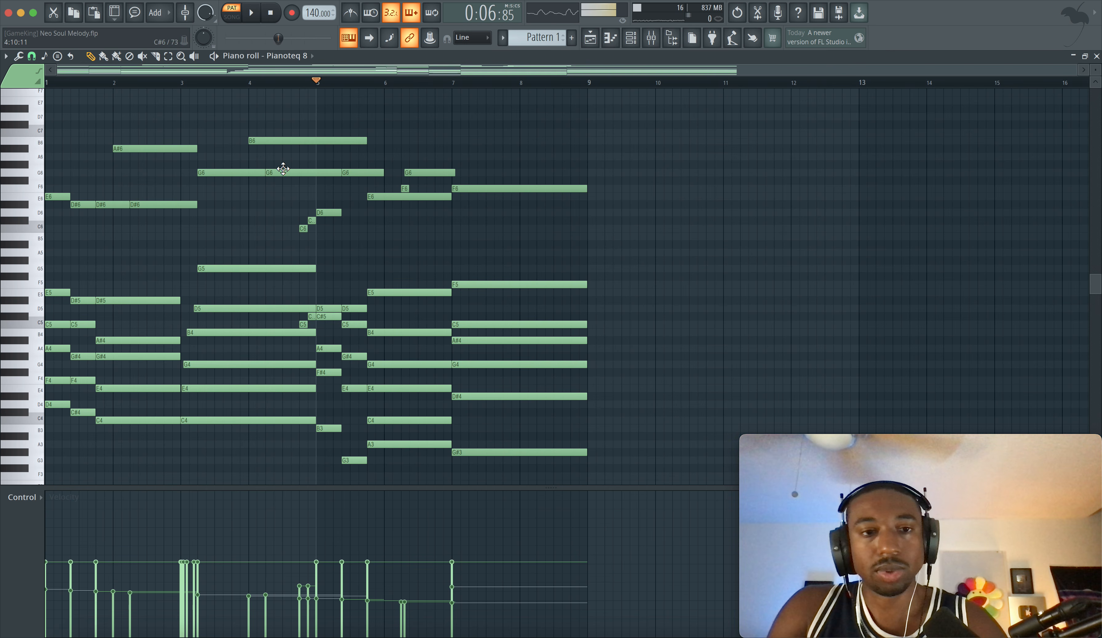
pyautogui.click(267, 82)
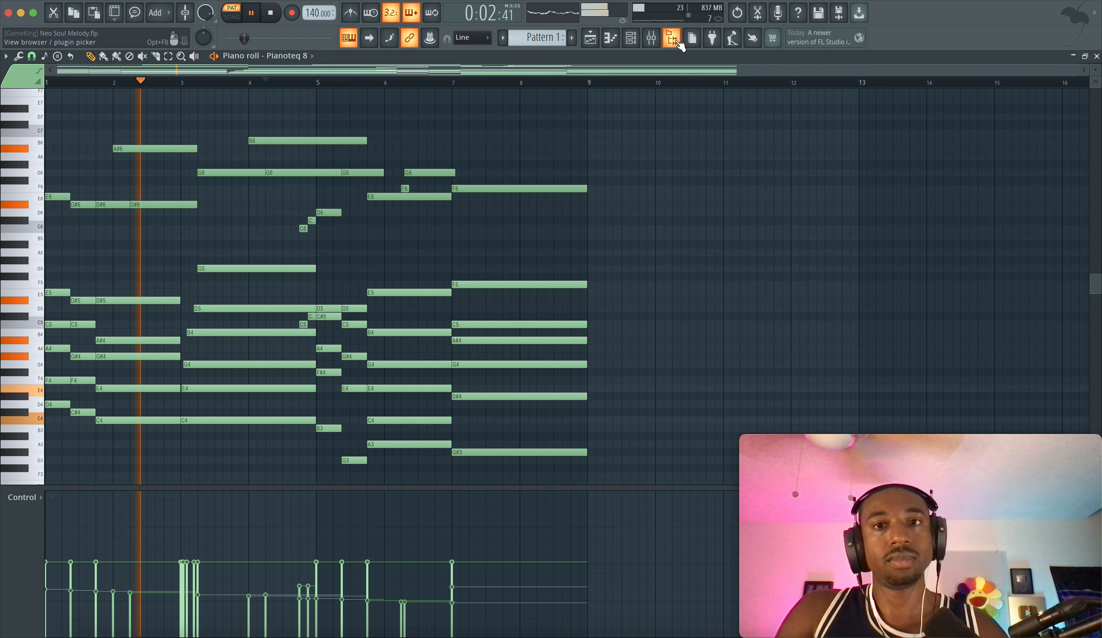
# Step: Transpose all notes in the pattern down one semitone and play the progression back
pyautogui.press('Down')
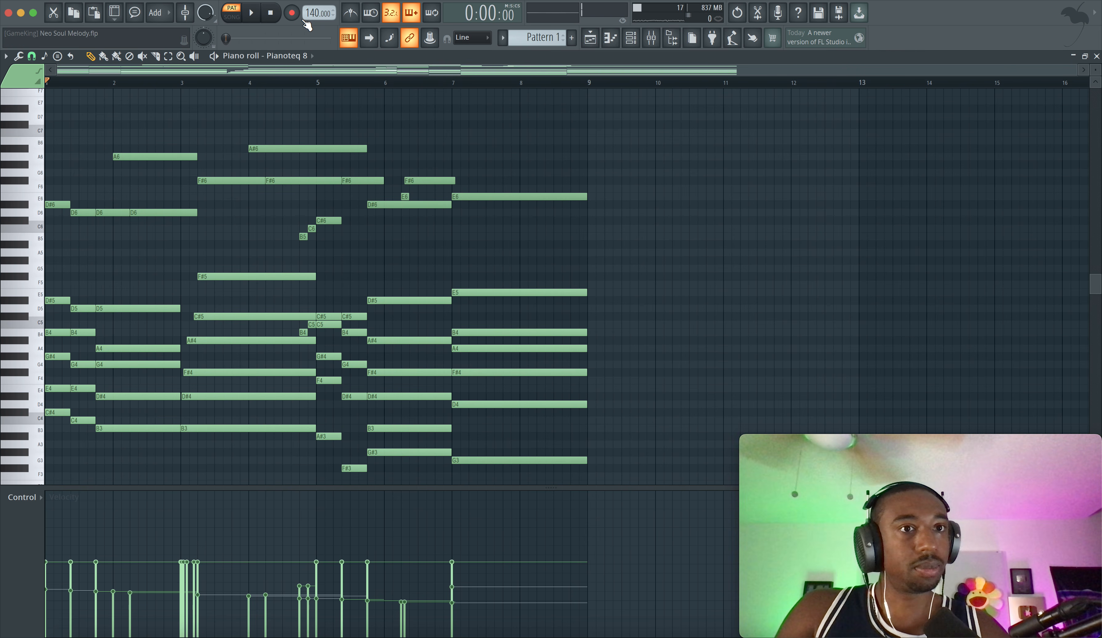
pyautogui.scroll(3, 484, 120)
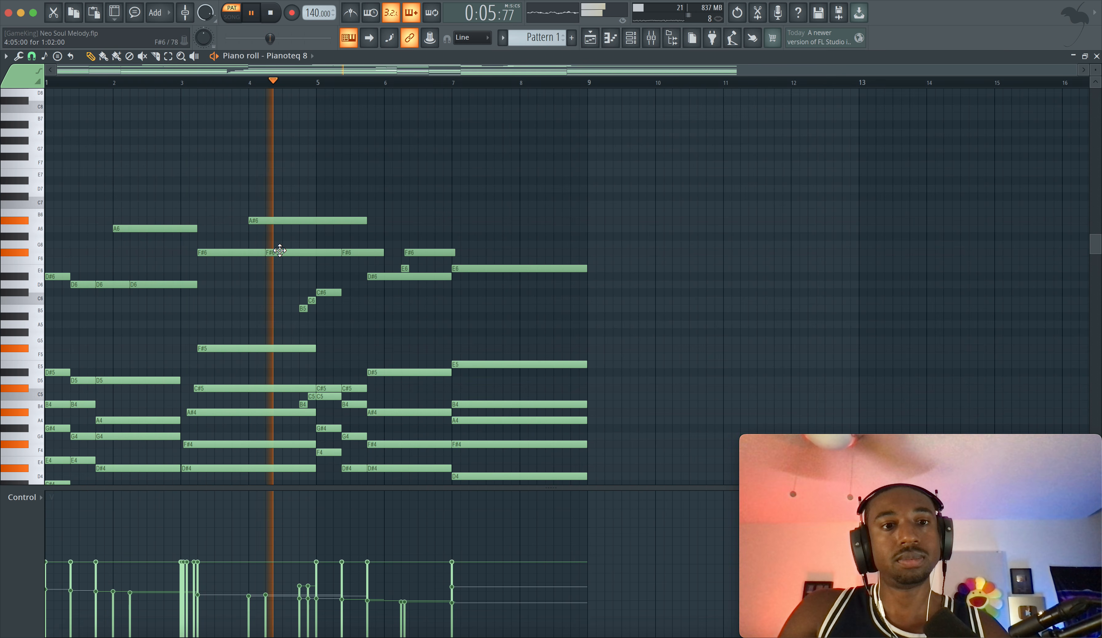
pyautogui.press('space')
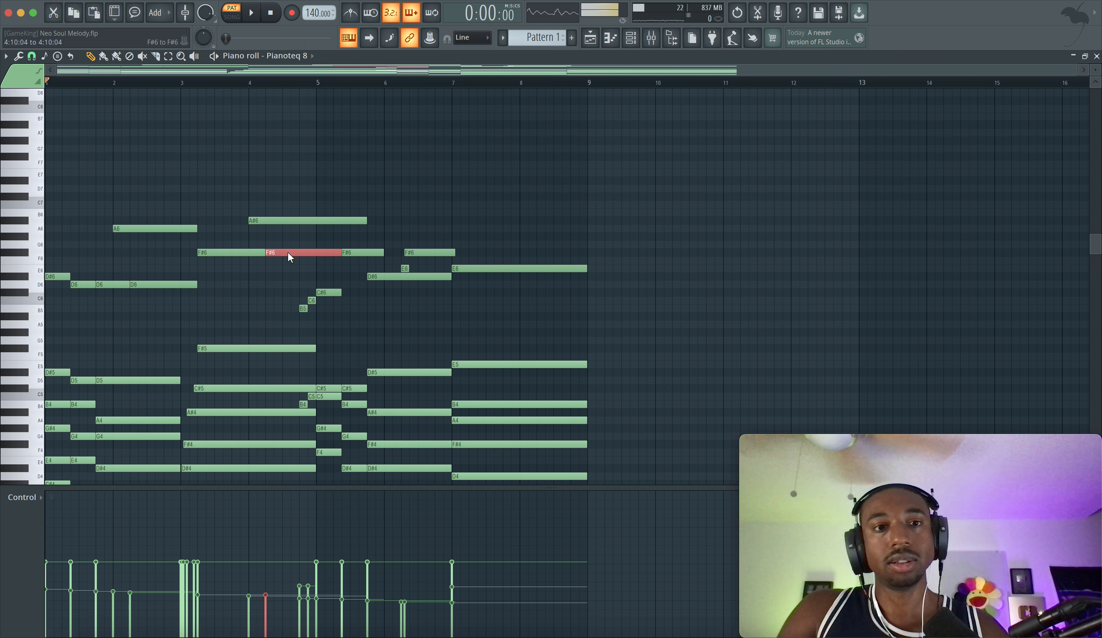
# Step: Copy the F#6 at 4:05:00 one octave up to F#7, nudge the copy slightly later, and play it back
pyautogui.moveTo(279, 255); pyautogui.dragTo(279, 156)
pyautogui.press('space')
pyautogui.scroll(2, 277, 159)
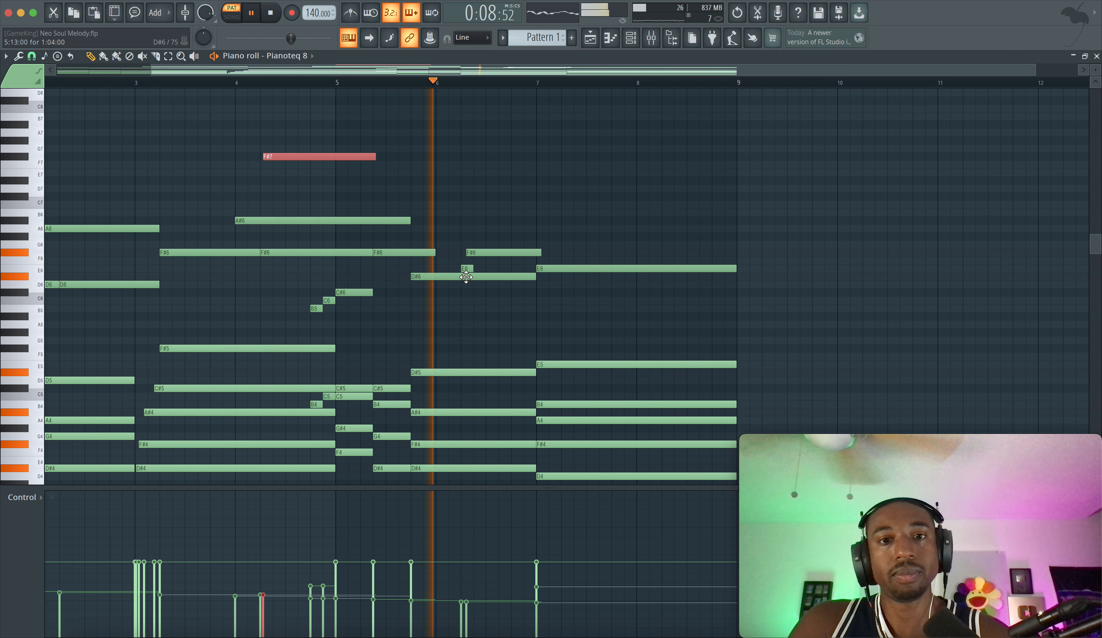
# Step: Copy the E6 and F#6 melody notes in bars 6 and 7 one octave up to E7 and F#7, nudging the copies slightly later
pyautogui.moveTo(468, 268); pyautogui.dragTo(482, 249)
pyautogui.keyDown('ctrl'); pyautogui.click(551, 268); pyautogui.keyUp('ctrl')
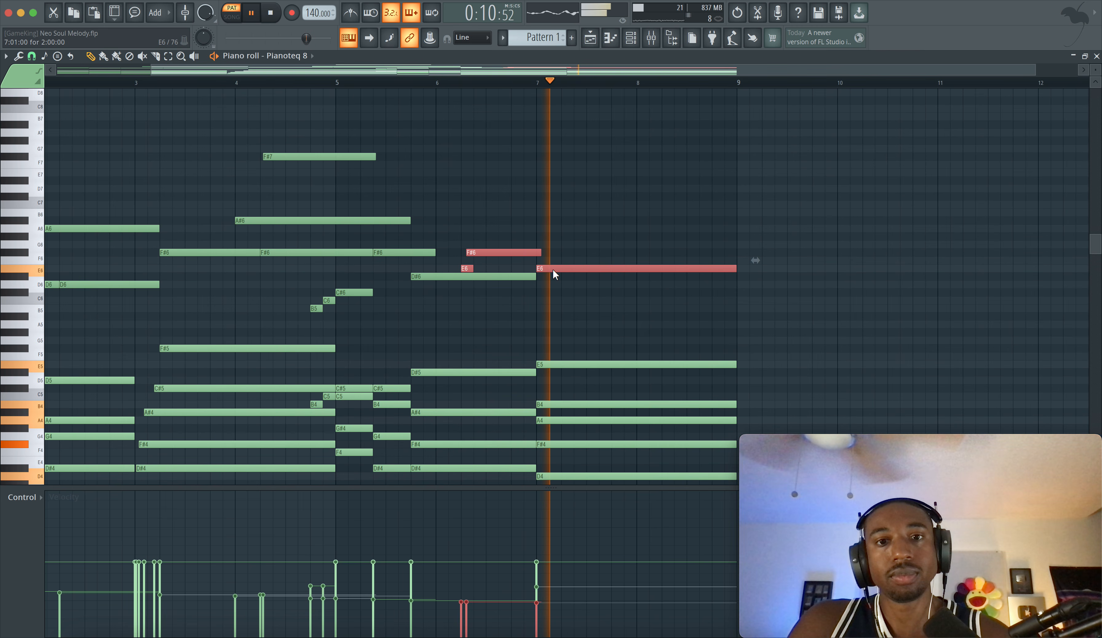
pyautogui.press('space')
pyautogui.press('super+Up')
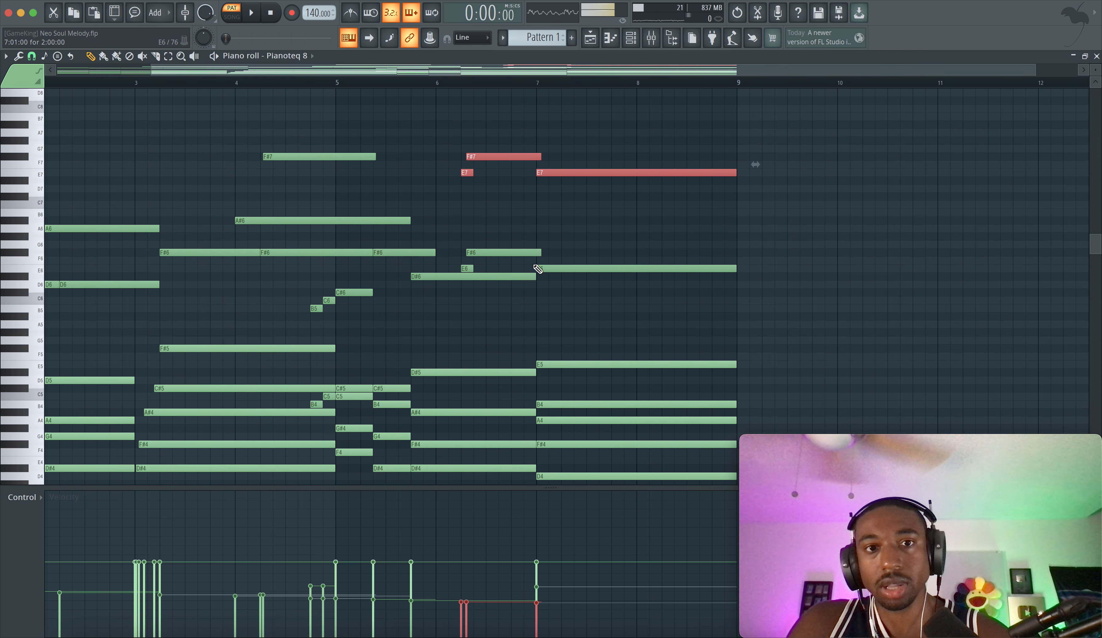
pyautogui.scroll(2, 538, 185)
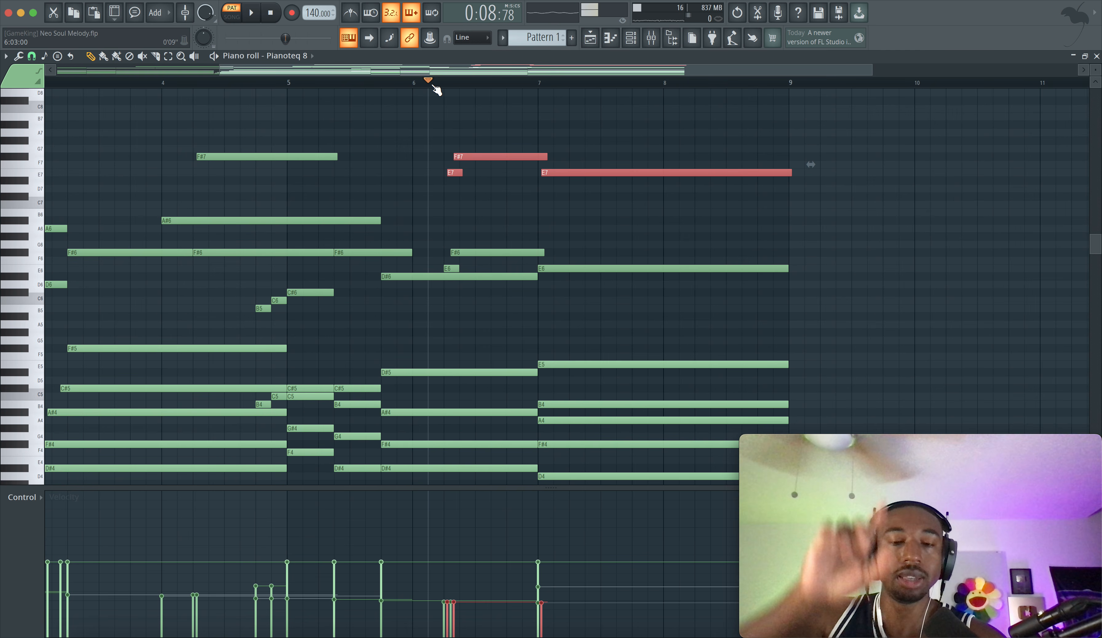
# Step: Play back the passage from bar 6 and shorten the long E7 note so it ends at bar 9
pyautogui.press('space')
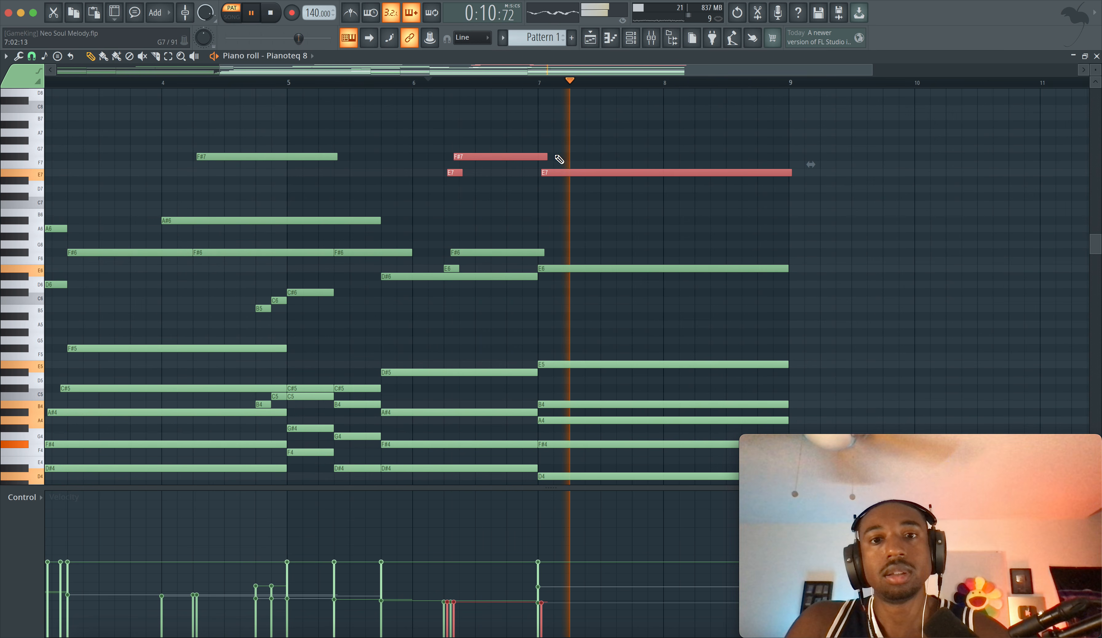
pyautogui.keyDown('super'); pyautogui.click(698, 215); pyautogui.keyUp('super')
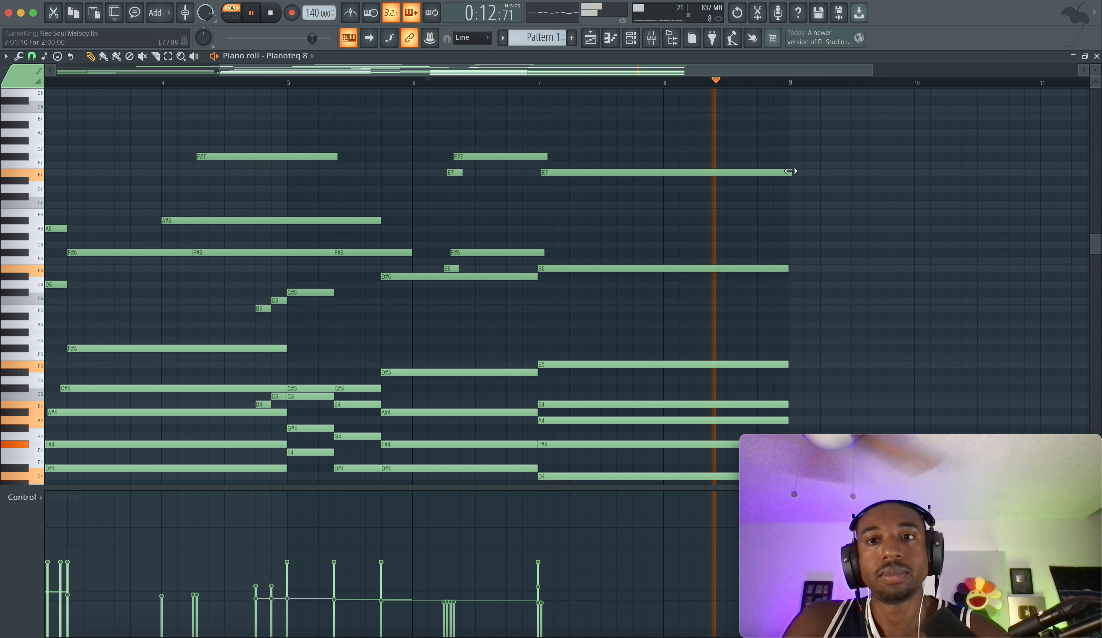
pyautogui.moveTo(789, 172); pyautogui.dragTo(786, 173)
# Step: Play the progression back and slice all notes of the final held chord at the start of bar 8
pyautogui.scroll(-2, 782, 179)
pyautogui.scroll(-3, 509, 246)
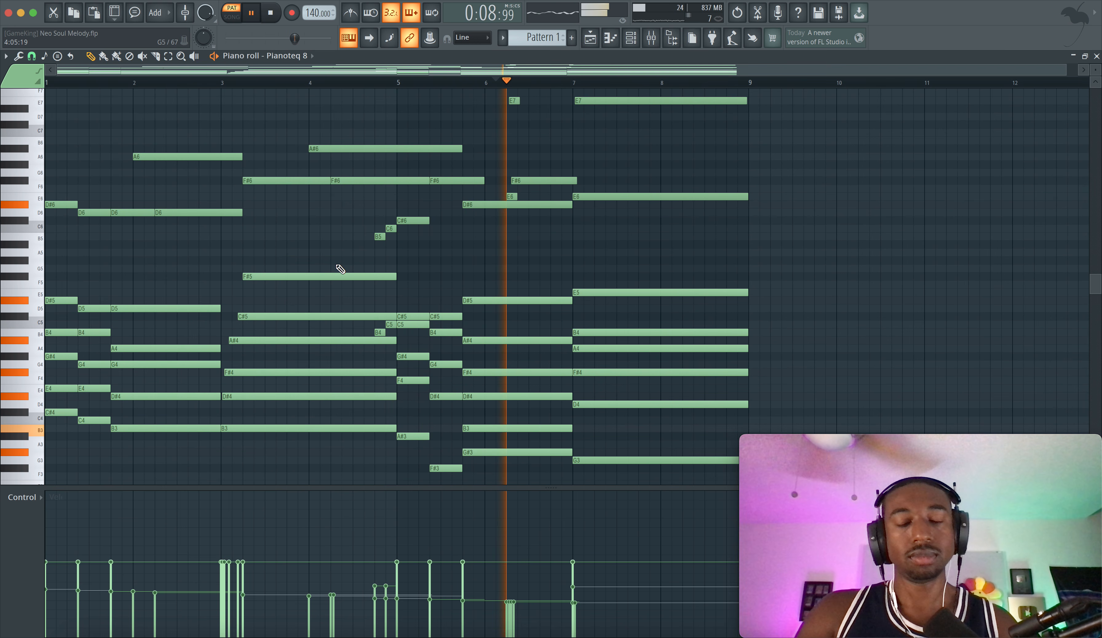
pyautogui.scroll(-3, 340, 269)
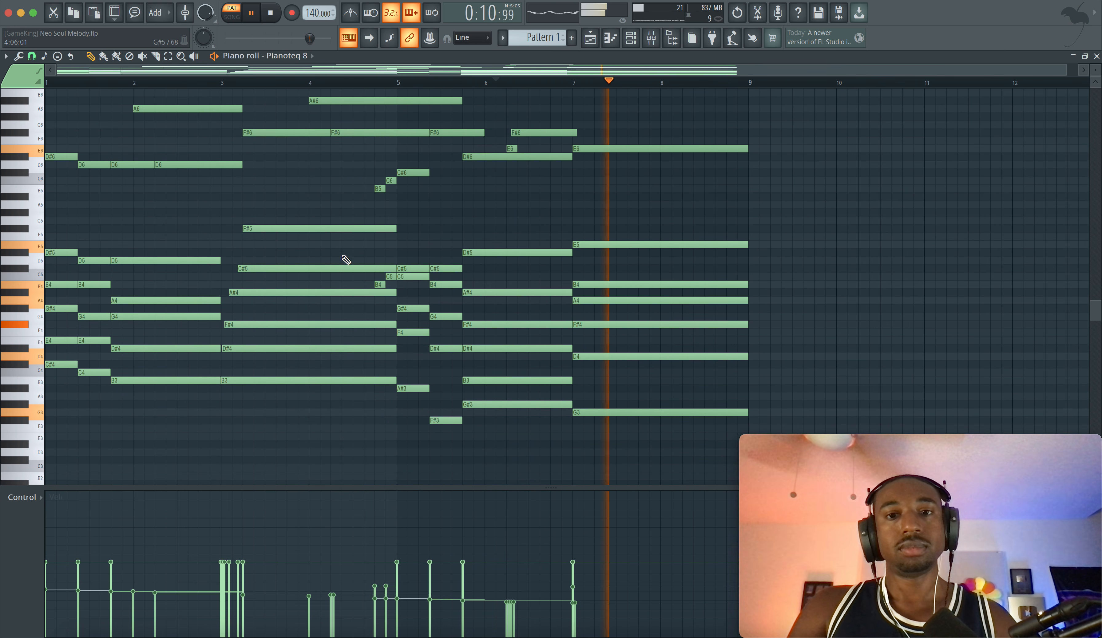
pyautogui.rightClick(327, 207)
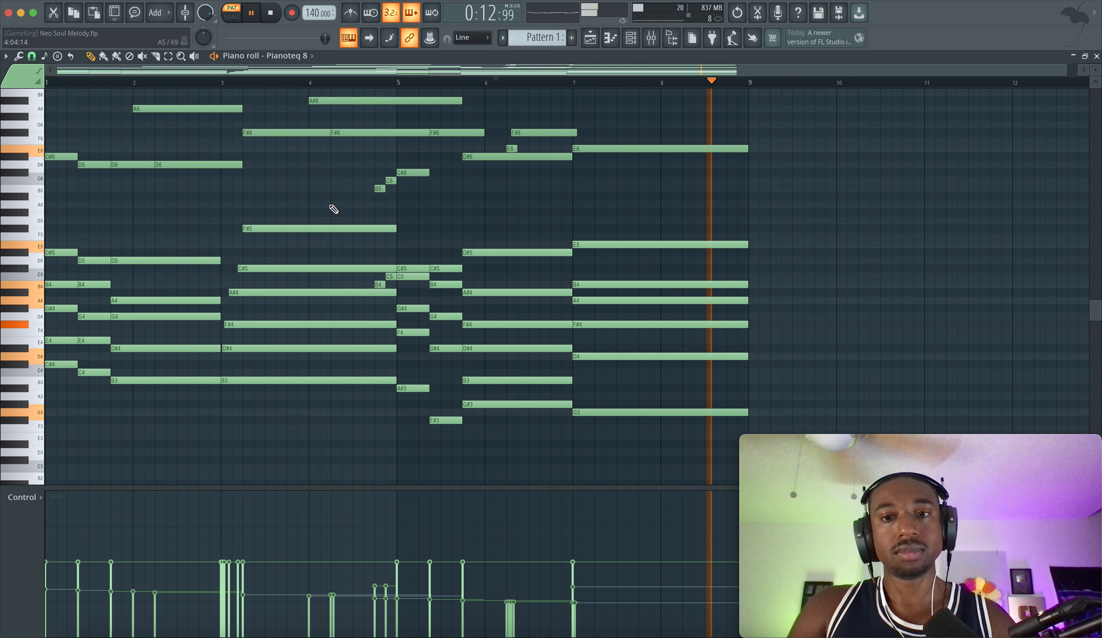
pyautogui.moveTo(674, 434)
pyautogui.mouseDown()
pyautogui.moveTo(657, 214)
pyautogui.moveTo(636, 126)
pyautogui.moveTo(659, 212)
pyautogui.moveTo(664, 422)
pyautogui.mouseUp()
pyautogui.click(157, 56)
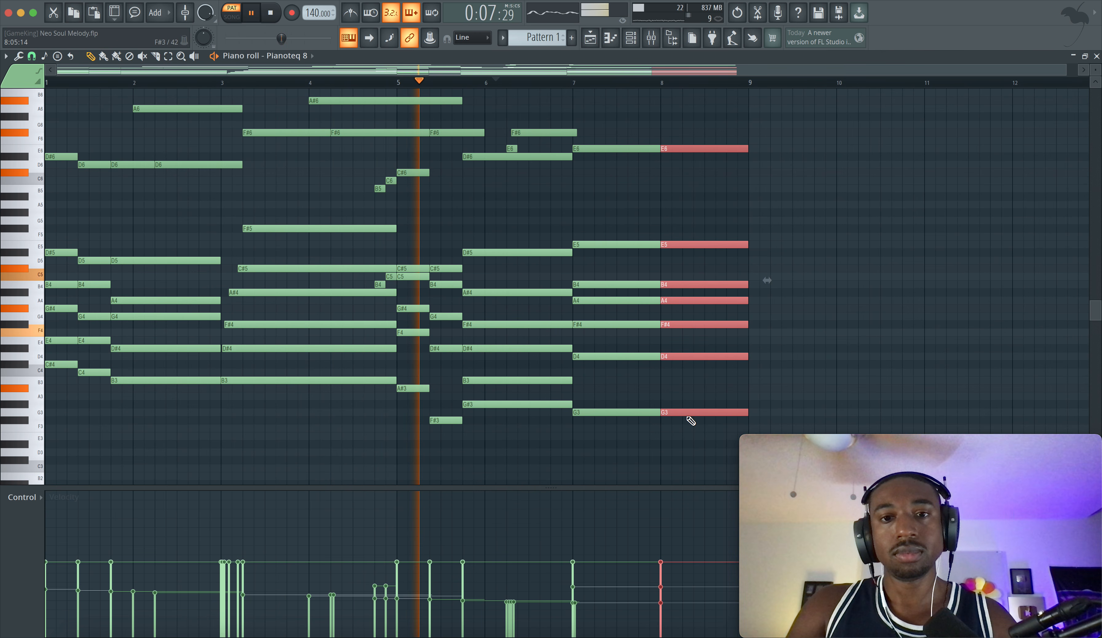
# Step: Lower the D4 in the bar 8 chord to B3 during playback and save the project
pyautogui.scroll(-2, 691, 419)
pyautogui.hscroll(1, 691, 419)
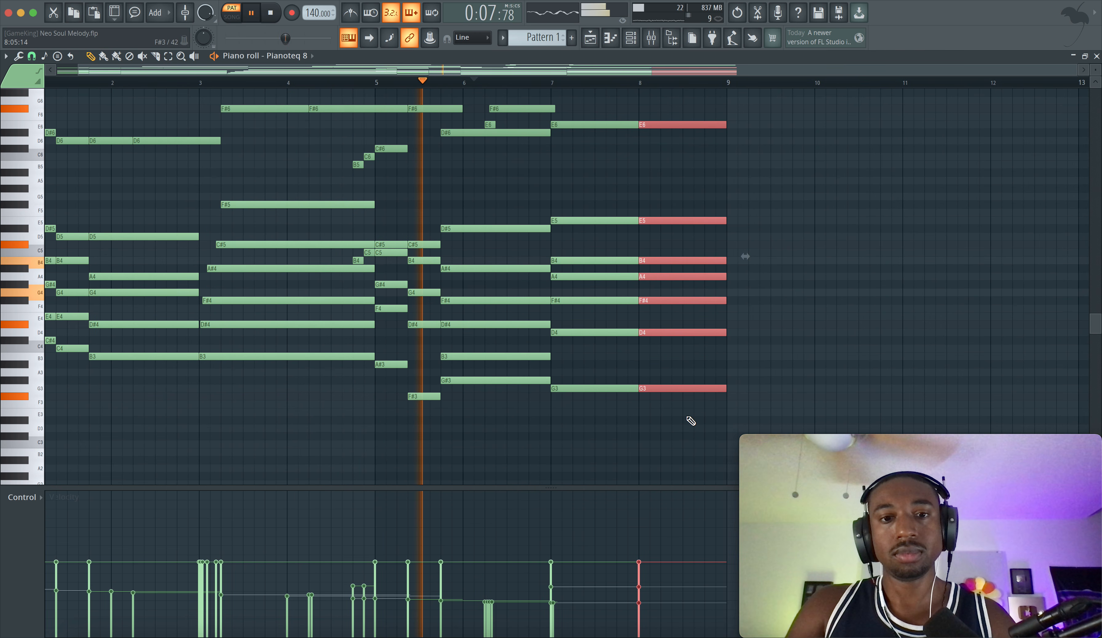
pyautogui.click(671, 391)
pyautogui.moveTo(671, 390); pyautogui.dragTo(671, 207)
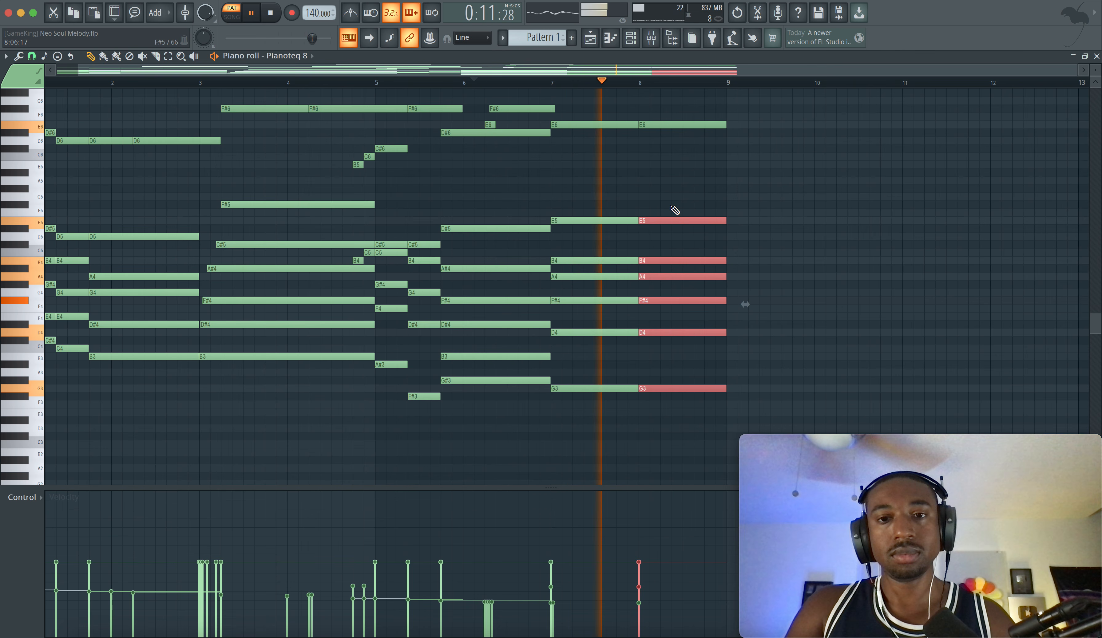
pyautogui.rightClick(653, 360)
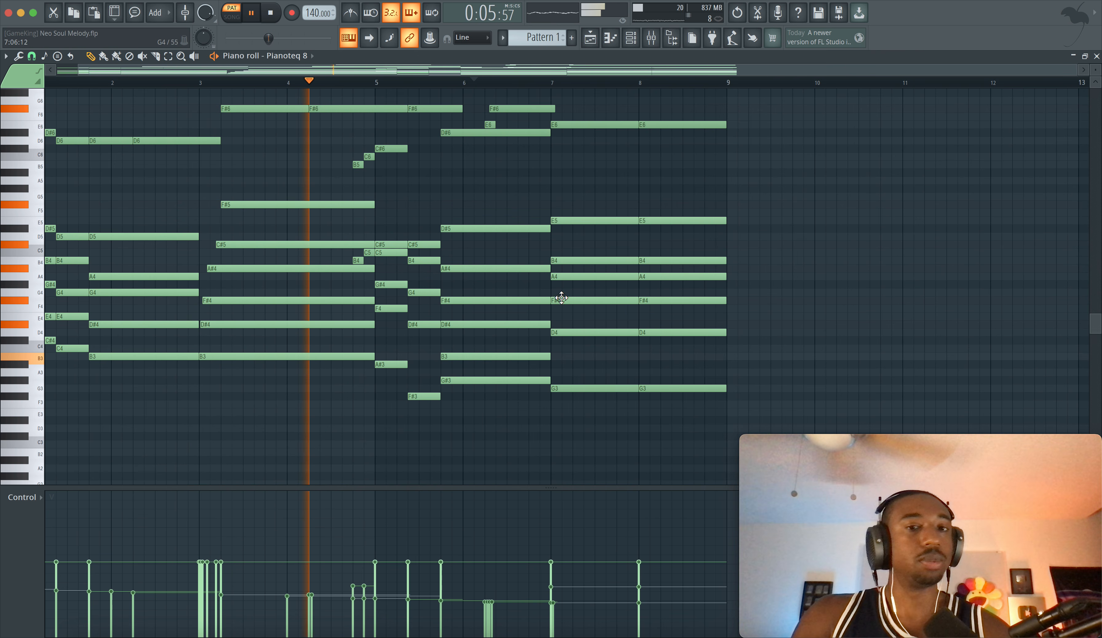
pyautogui.moveTo(575, 252); pyautogui.dragTo(528, 213)
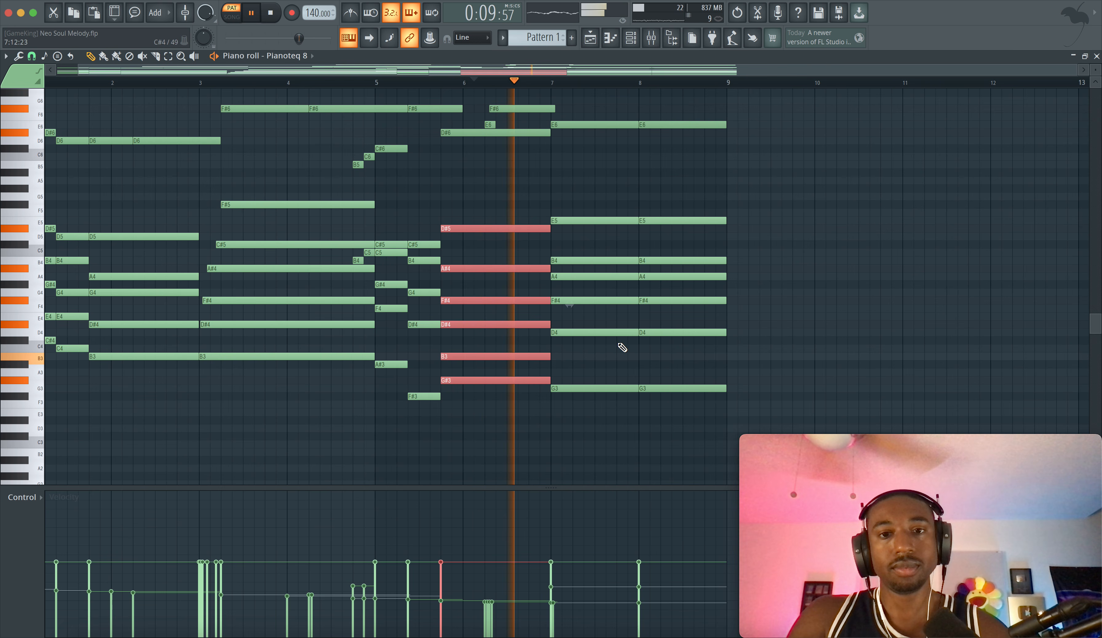
pyautogui.moveTo(655, 332); pyautogui.dragTo(657, 360)
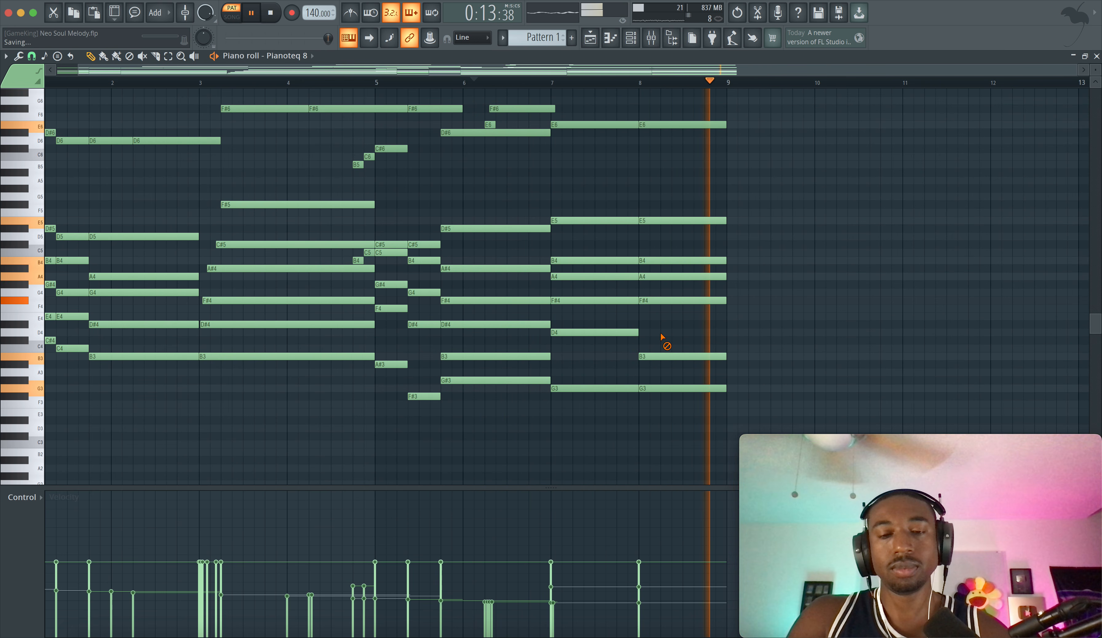
pyautogui.hscroll(-2, 617, 353)
pyautogui.scroll(-1, 617, 353)
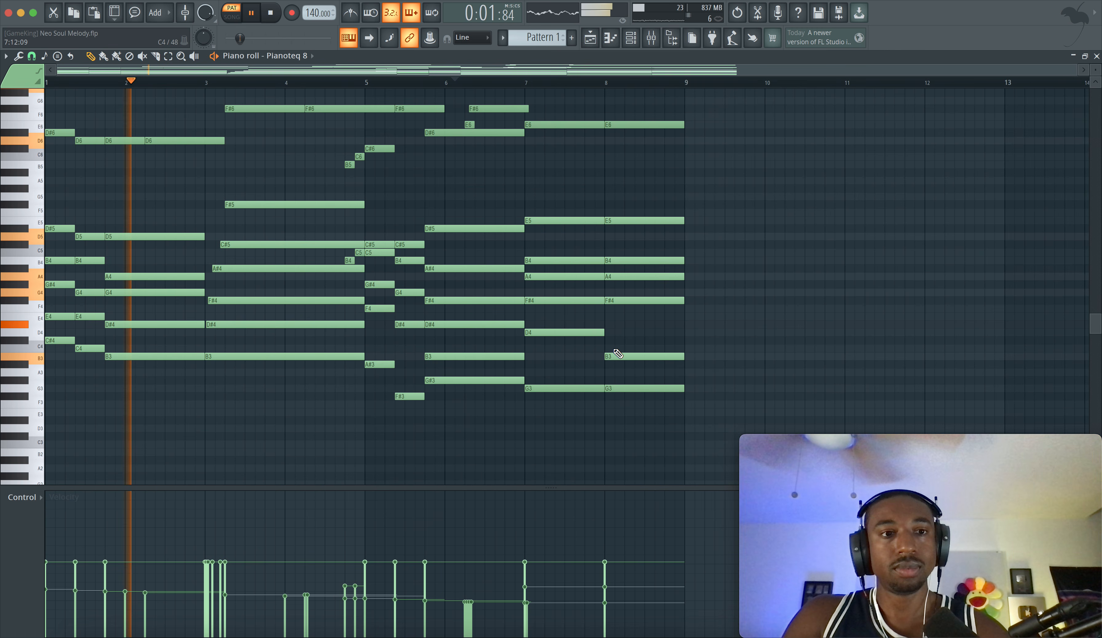
pyautogui.scroll(1, 484, 349)
pyautogui.hotkey('ctrl', 's')
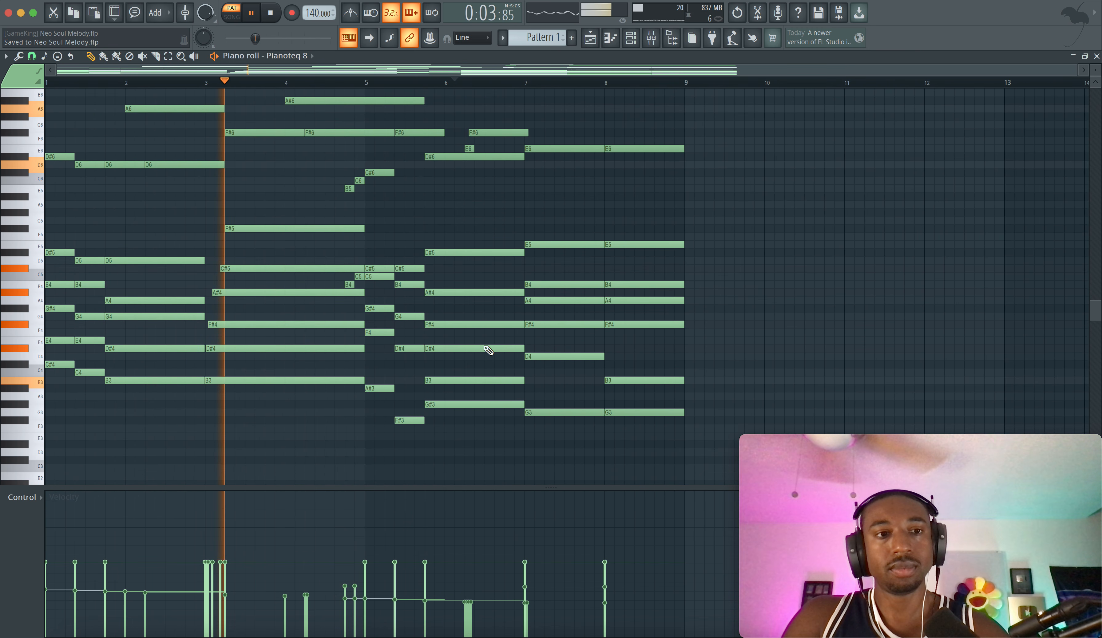
# Step: Try deleting the second chord in bar 1, extending the first chord over its place, and playing it back
pyautogui.press('space')
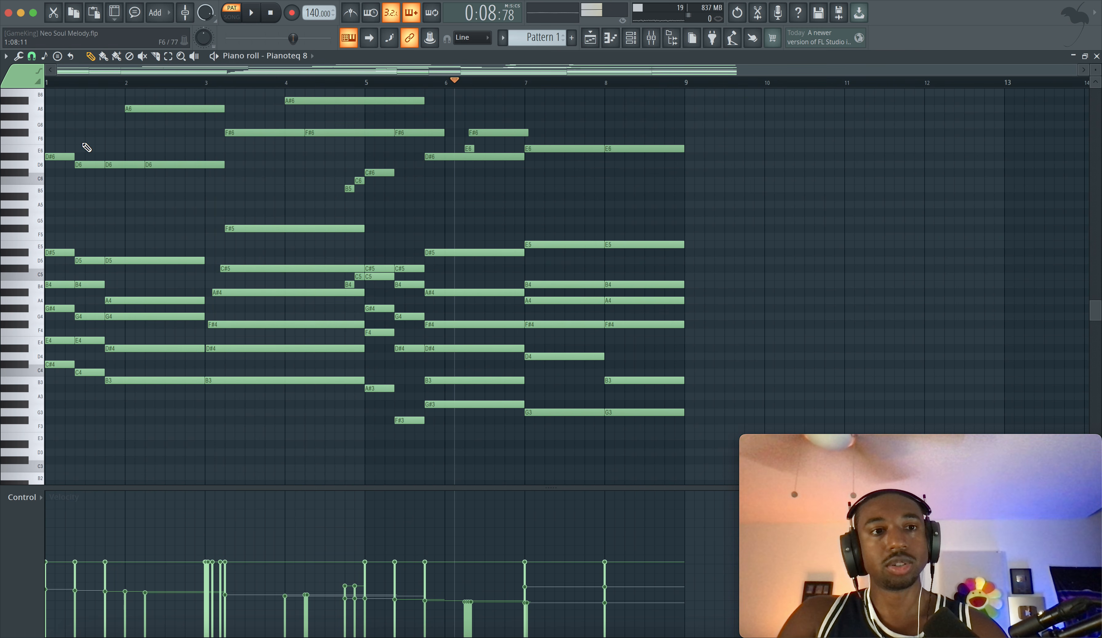
pyautogui.moveTo(83, 139); pyautogui.dragTo(87, 394)
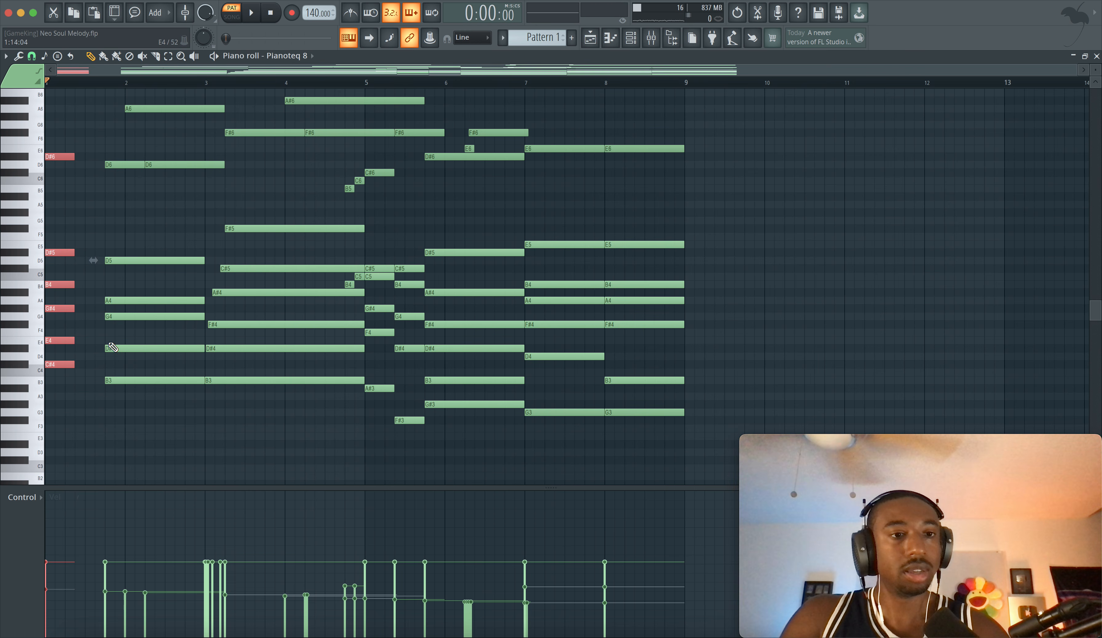
pyautogui.press('space')
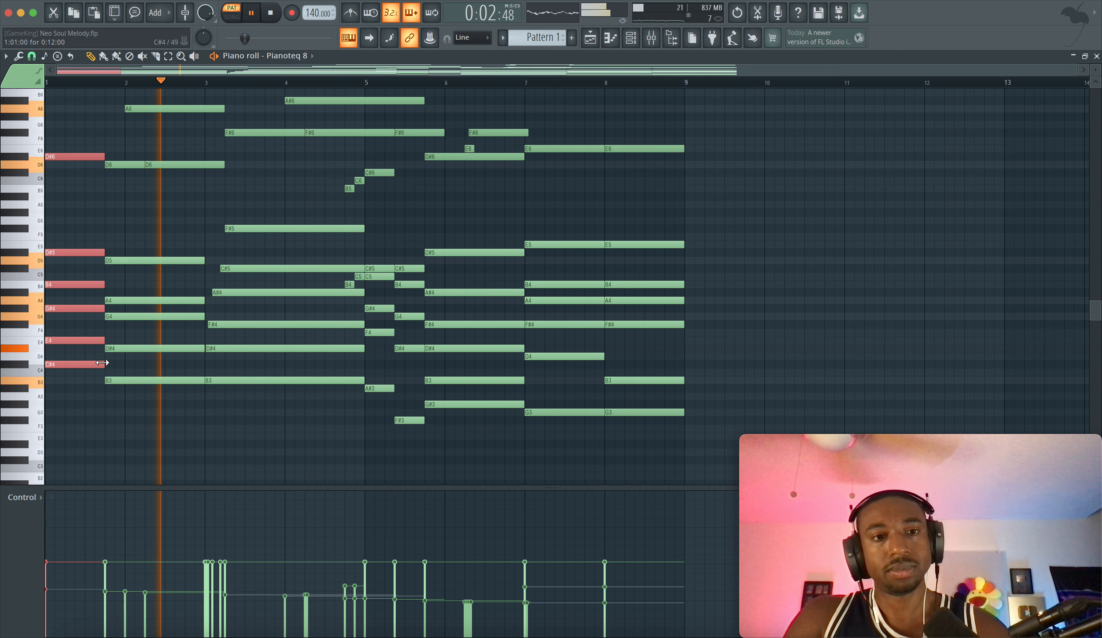
pyautogui.rightClick(316, 423)
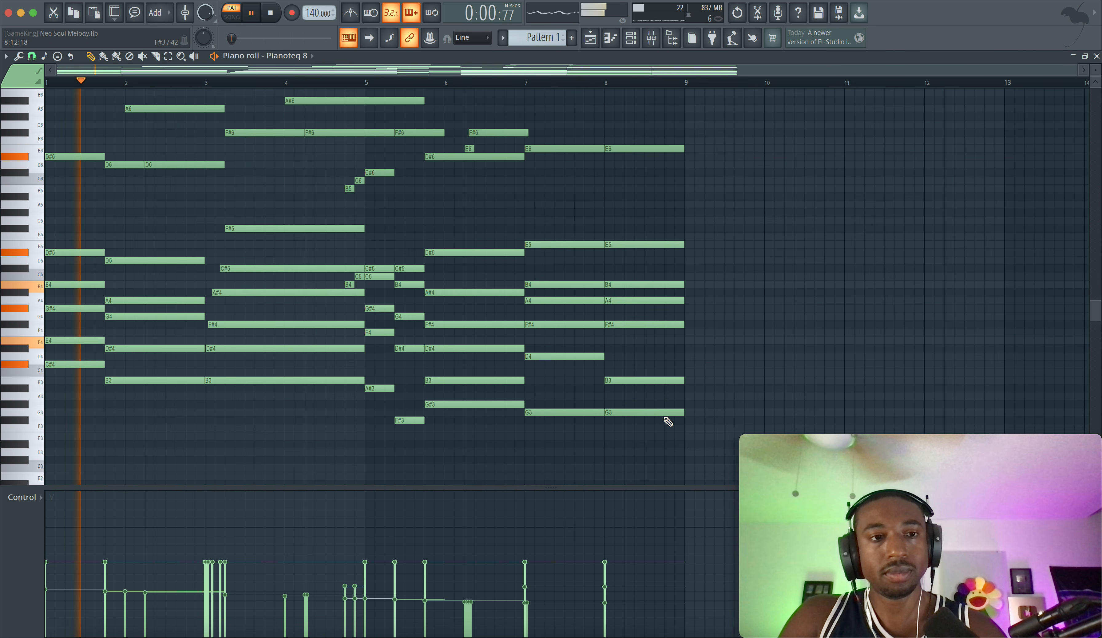
pyautogui.press('space')
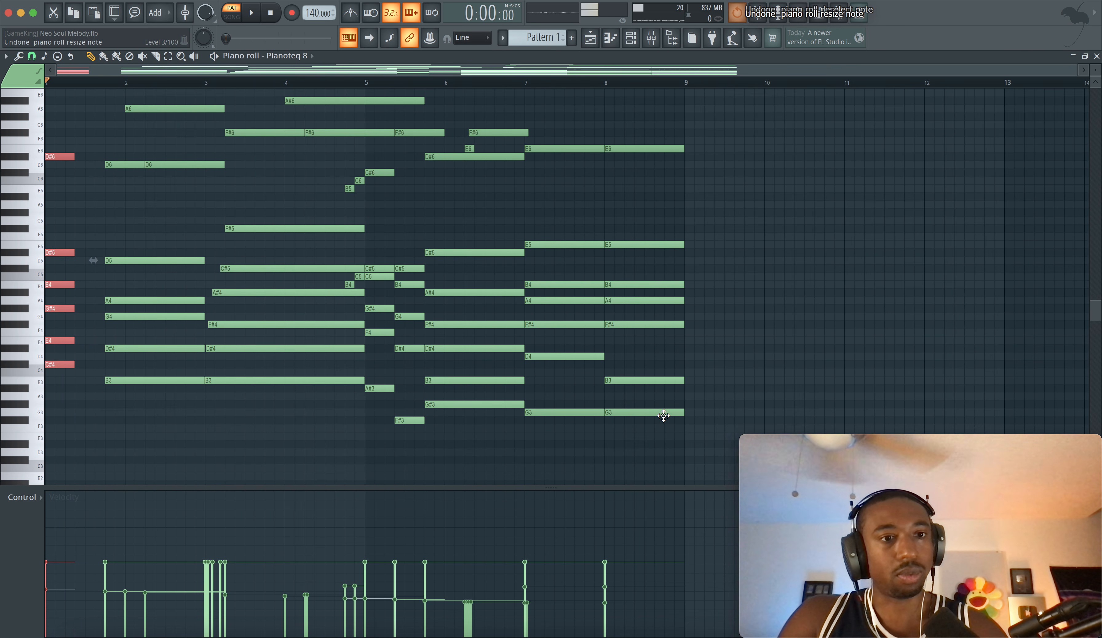
# Step: Duplicate the eight-bar progression to bar 9 without the F#7 and E7 notes, and replace bar 1's second chord by extending the first to 0:12:00
pyautogui.moveTo(681, 426); pyautogui.dragTo(57, 121)
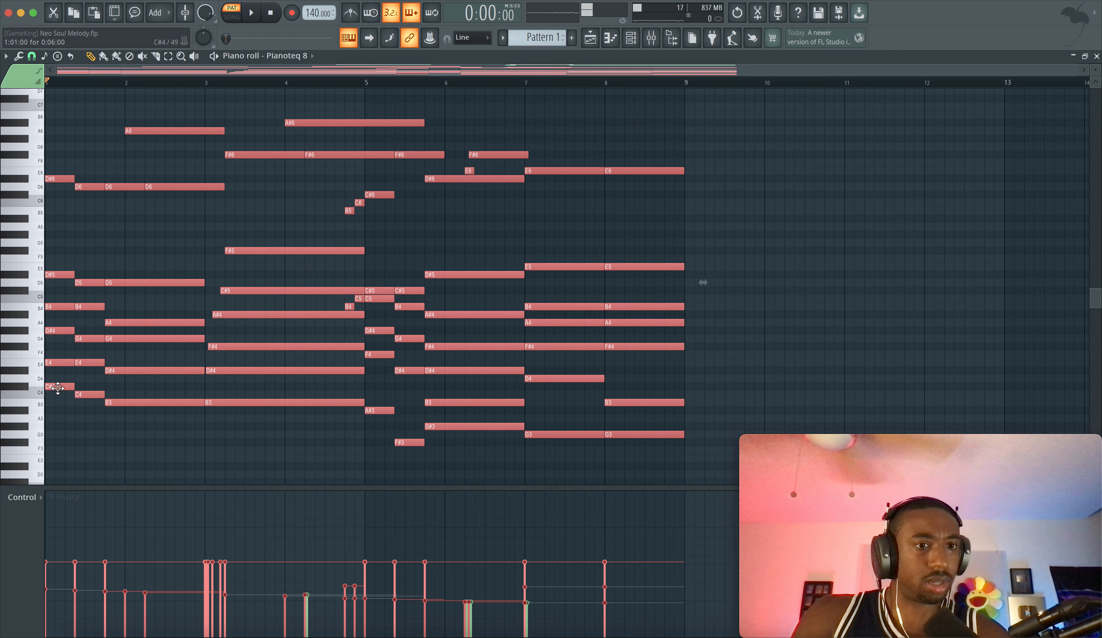
pyautogui.moveTo(58, 388); pyautogui.dragTo(698, 386)
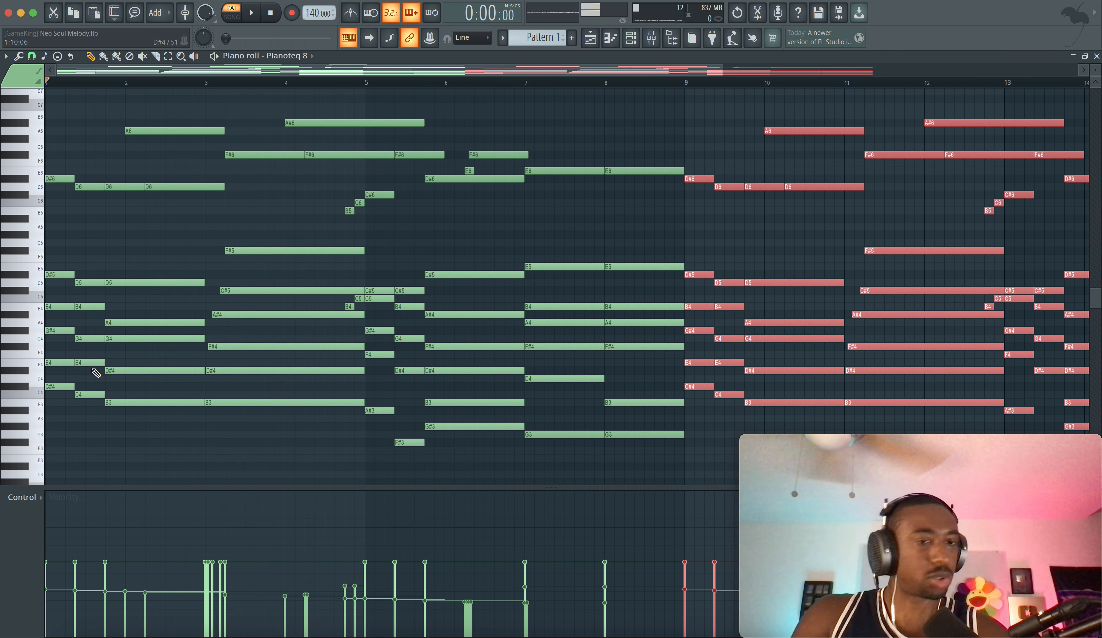
pyautogui.moveTo(84, 415); pyautogui.dragTo(73, 384)
pyautogui.press('Delete')
pyautogui.scroll(-5, 99, 384)
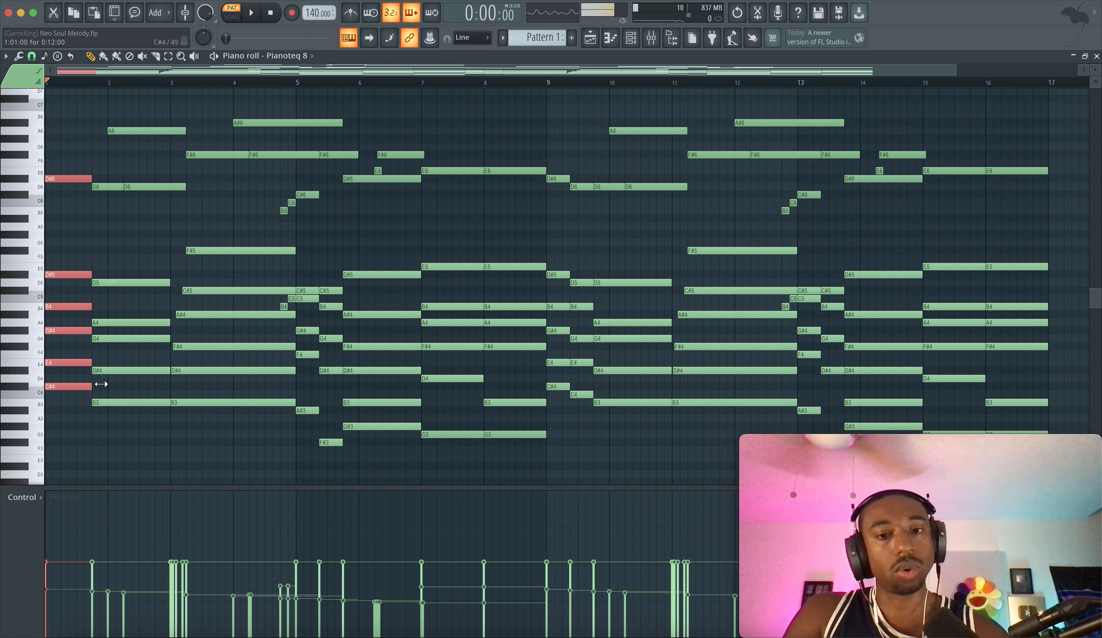
# Step: Save the project and play back the extended sixteen-bar pattern
pyautogui.scroll(2, 222, 319)
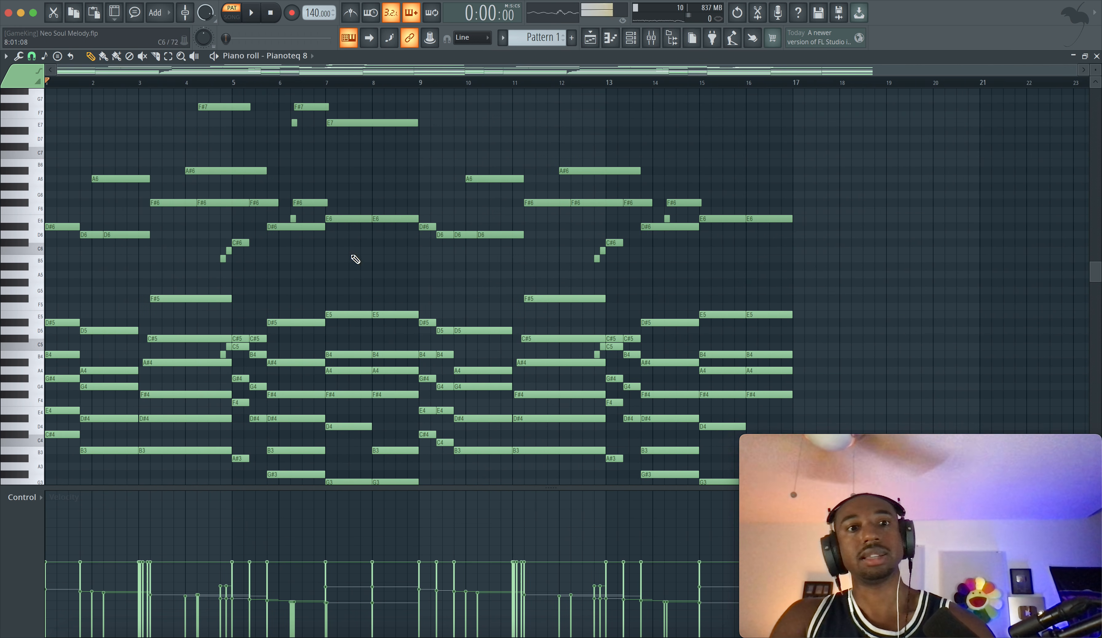
pyautogui.scroll(-2, 355, 259)
pyautogui.scroll(-3, 241, 274)
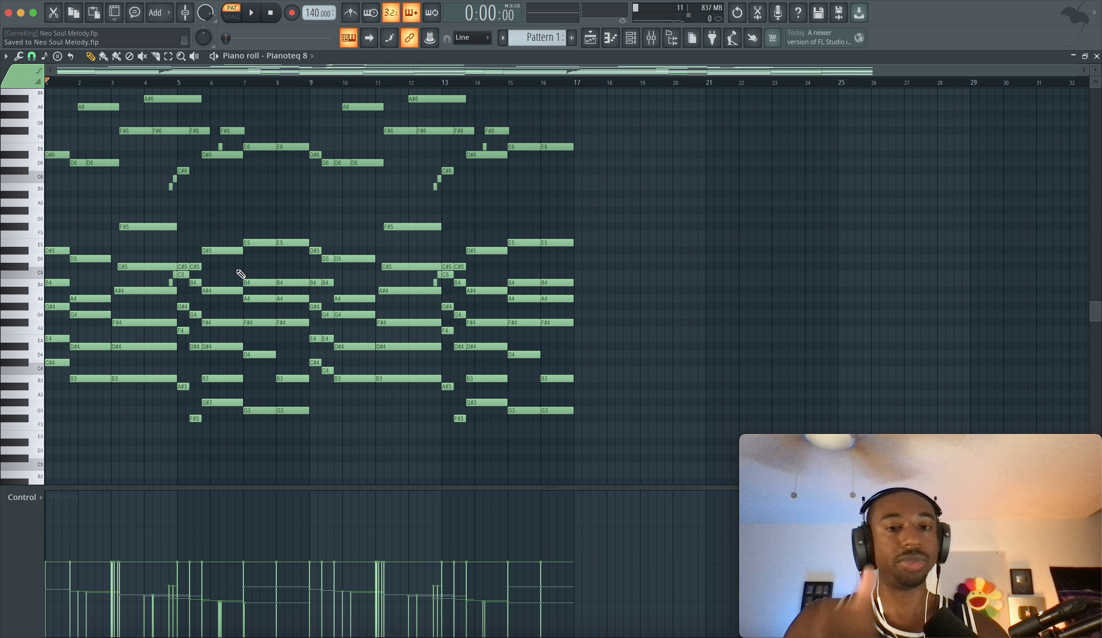
pyautogui.scroll(1, 151, 238)
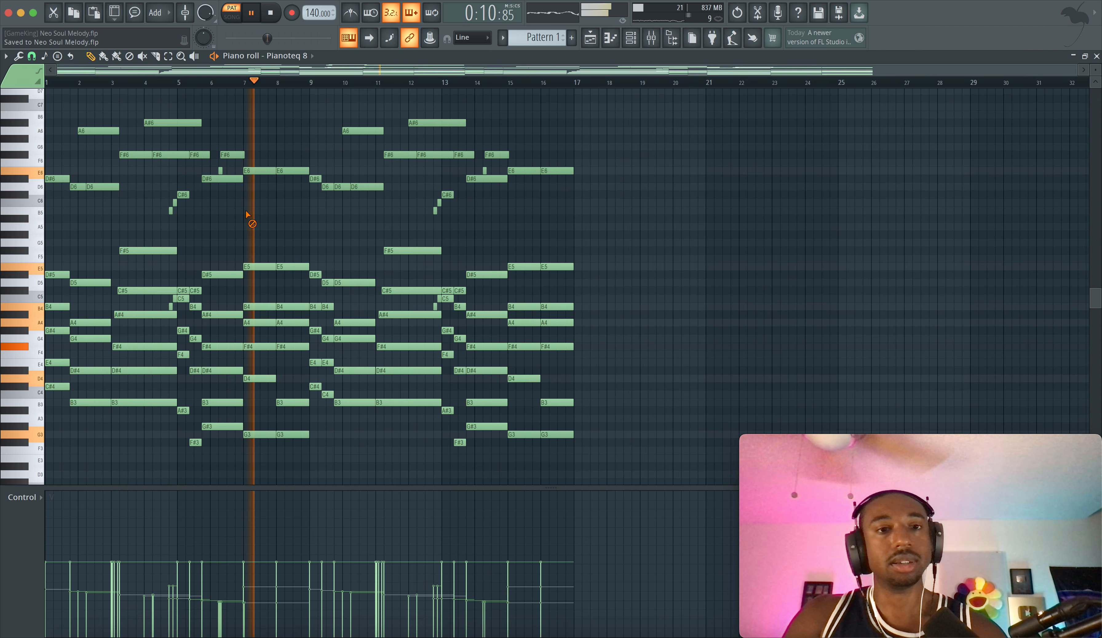
pyautogui.scroll(3, 520, 203)
pyautogui.scroll(3, 529, 177)
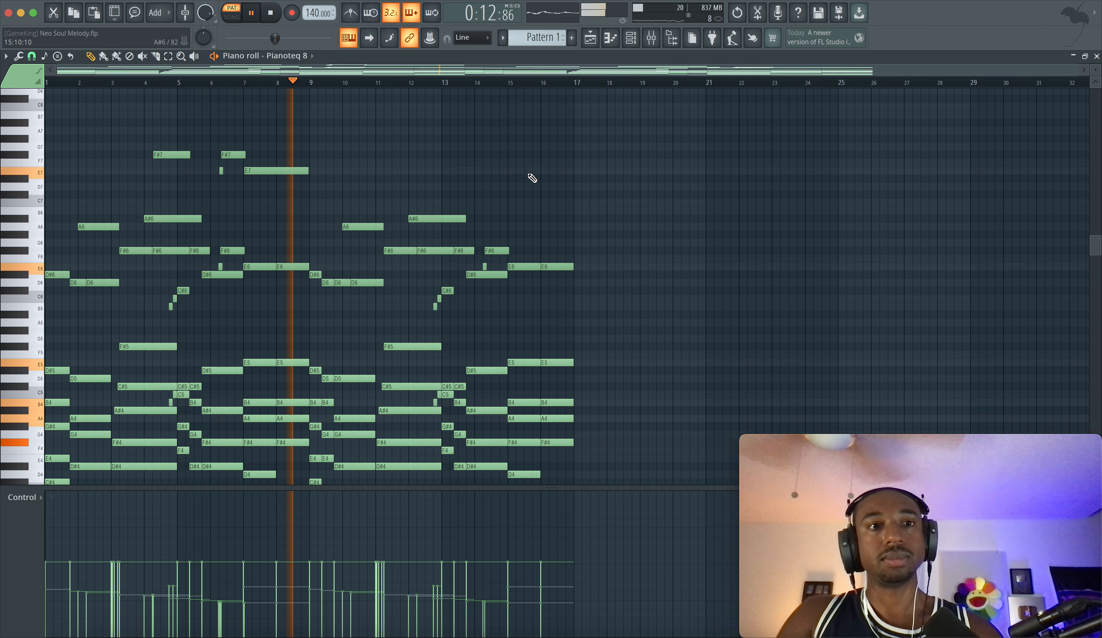
pyautogui.scroll(-3, 526, 167)
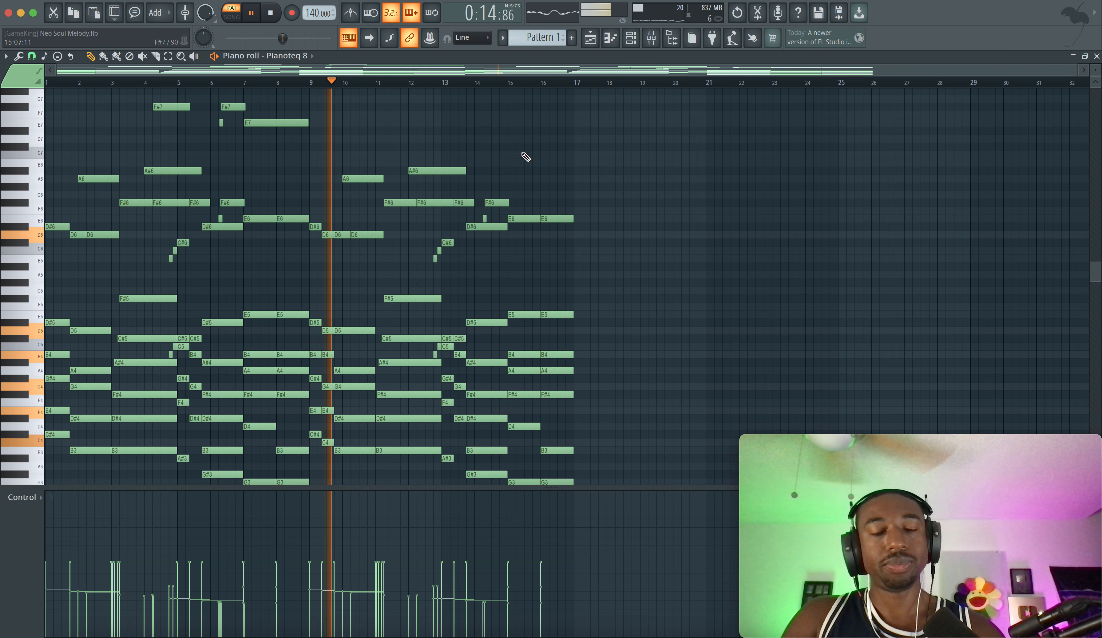
# Step: Open the effects of the Pianoteq 8 instrument, increase the tremolo depth and set the chorus mix to 51 %
pyautogui.click(657, 44)
pyautogui.click(632, 38)
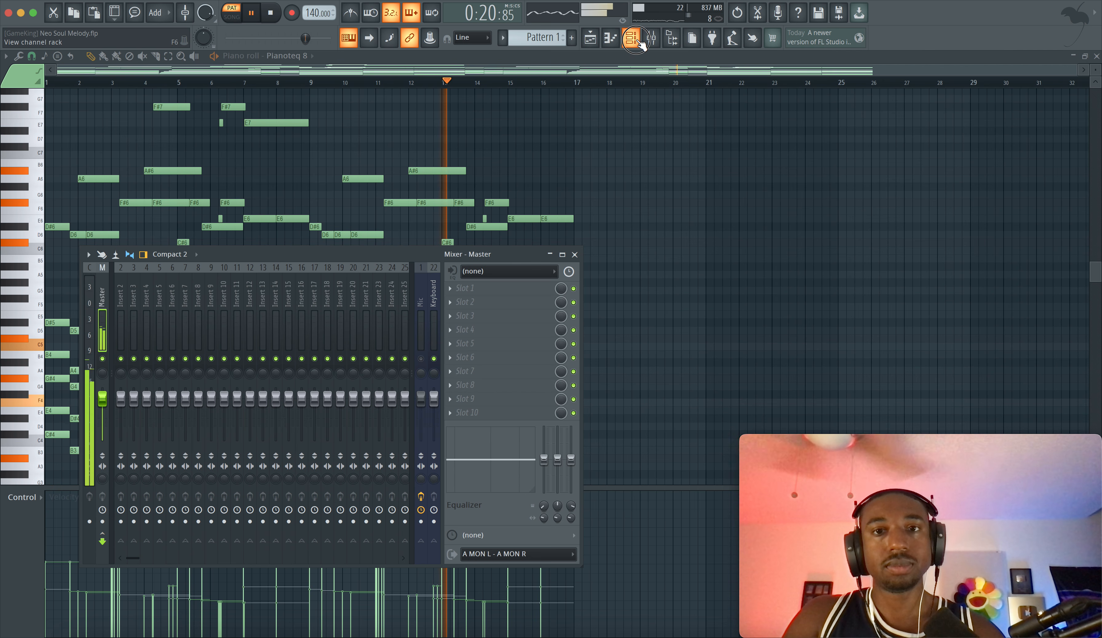
pyautogui.click(165, 127)
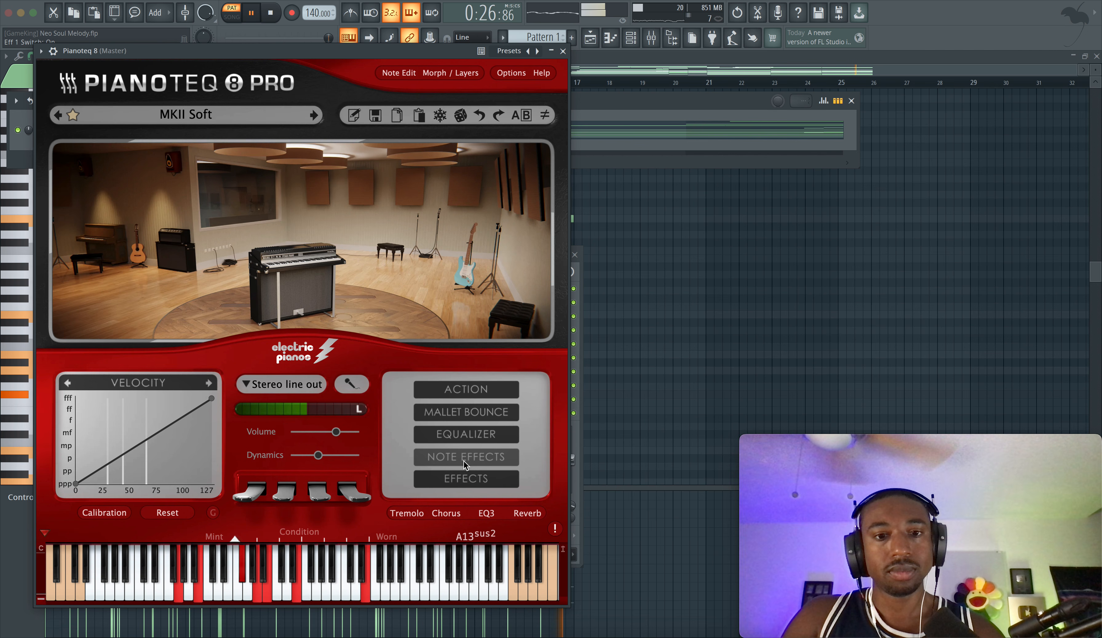
pyautogui.click(459, 479)
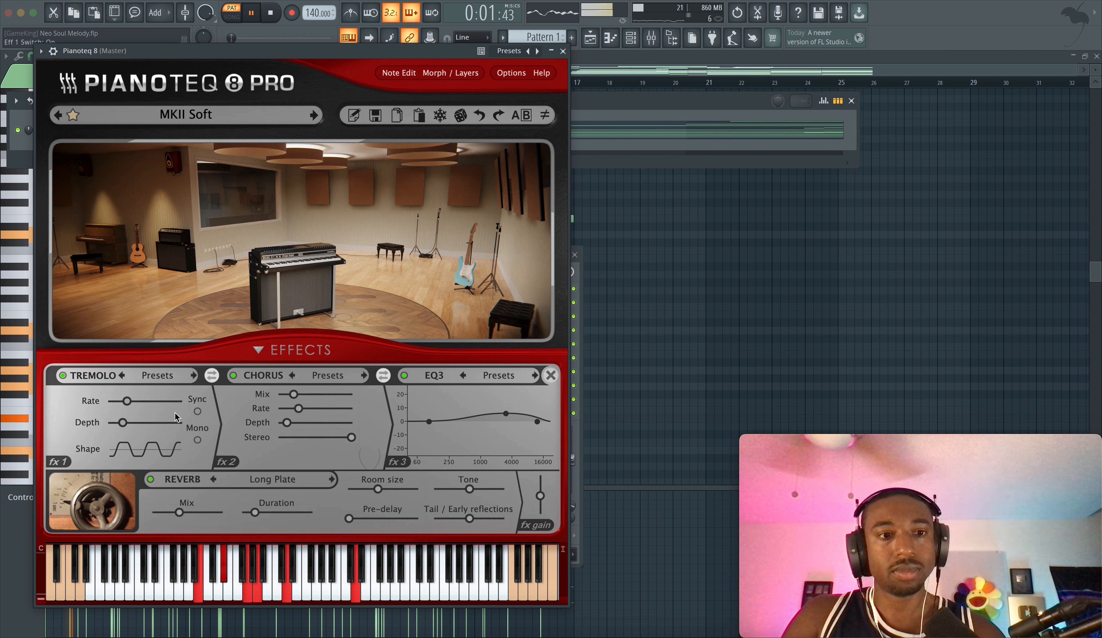
pyautogui.moveTo(140, 425); pyautogui.dragTo(163, 426)
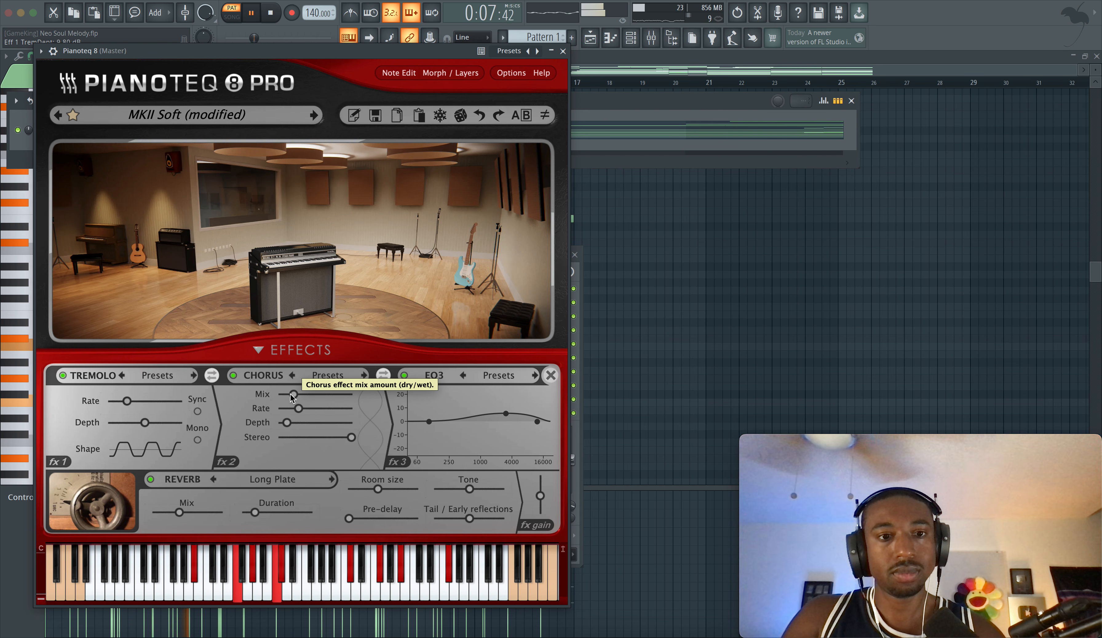
pyautogui.moveTo(293, 394); pyautogui.dragTo(322, 397)
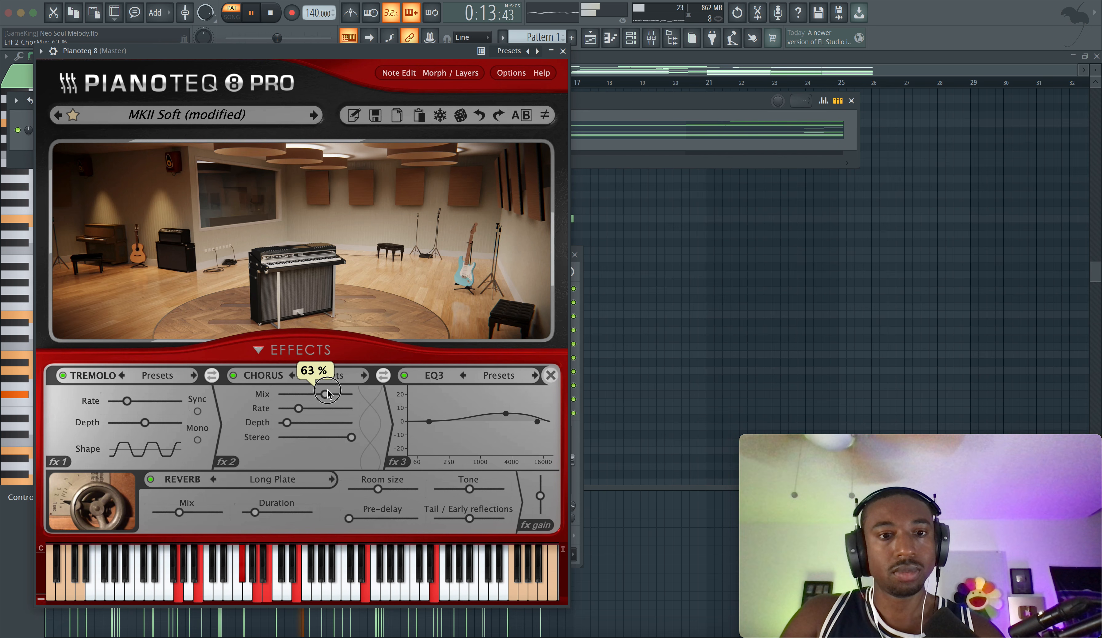
pyautogui.moveTo(328, 393); pyautogui.dragTo(317, 395)
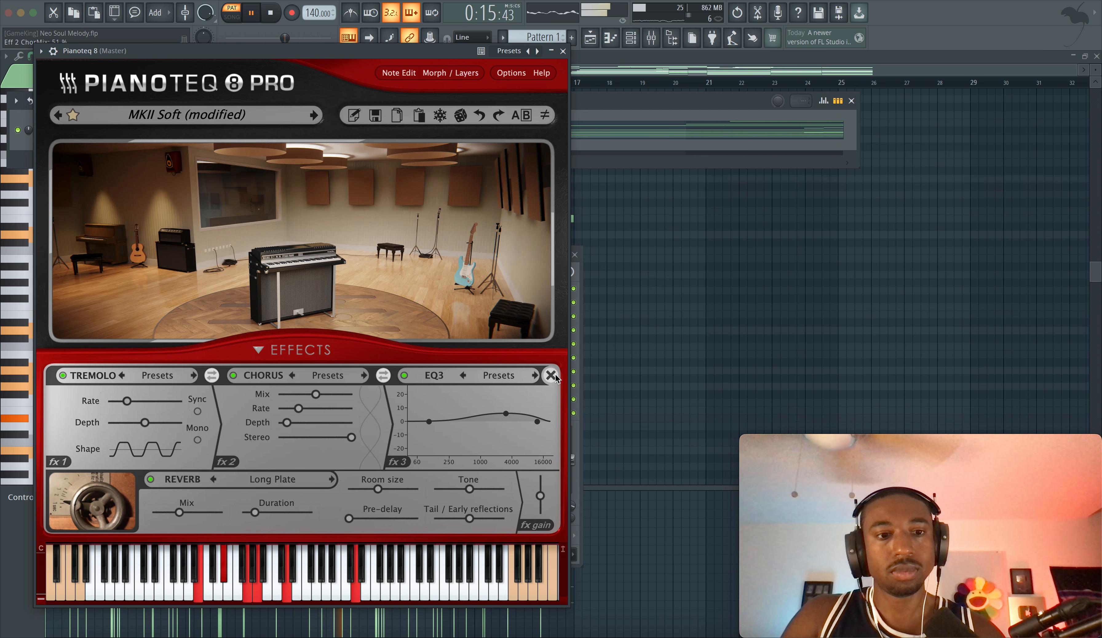
# Step: Switch off Pianoteq's reverb, set the tremolo depth to 5.30 dB, and close the instrument window
pyautogui.click(151, 480)
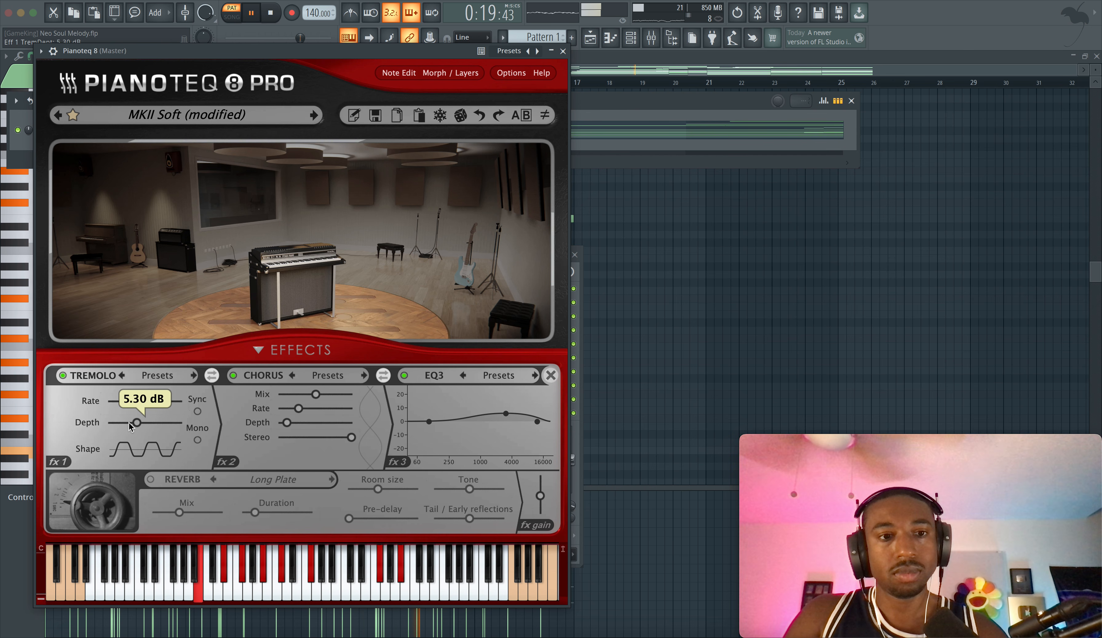
pyautogui.click(553, 374)
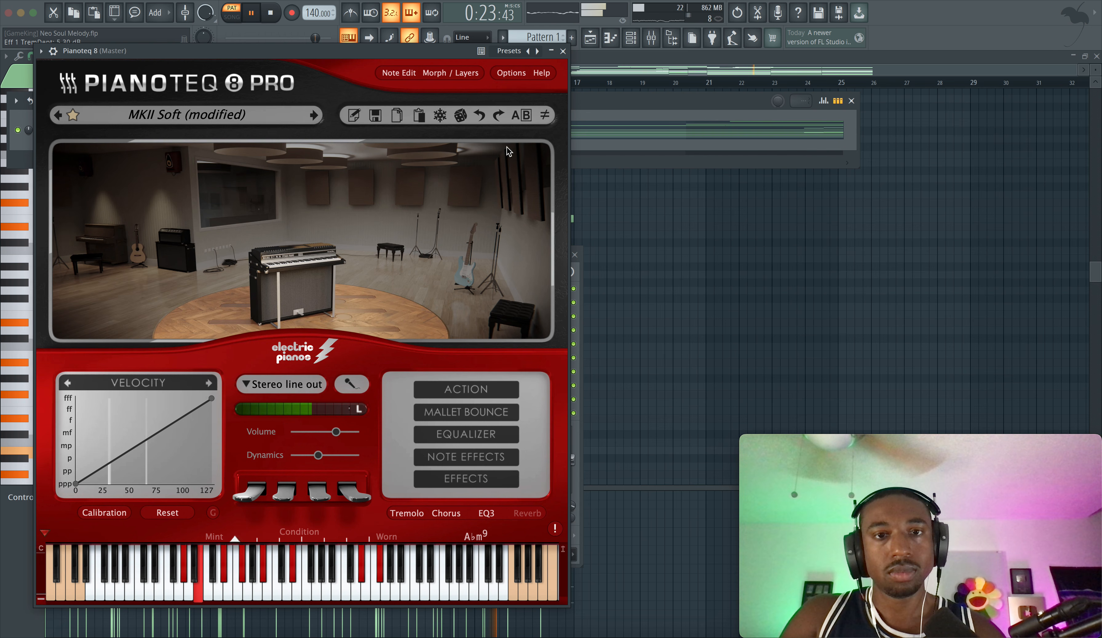
pyautogui.click(563, 51)
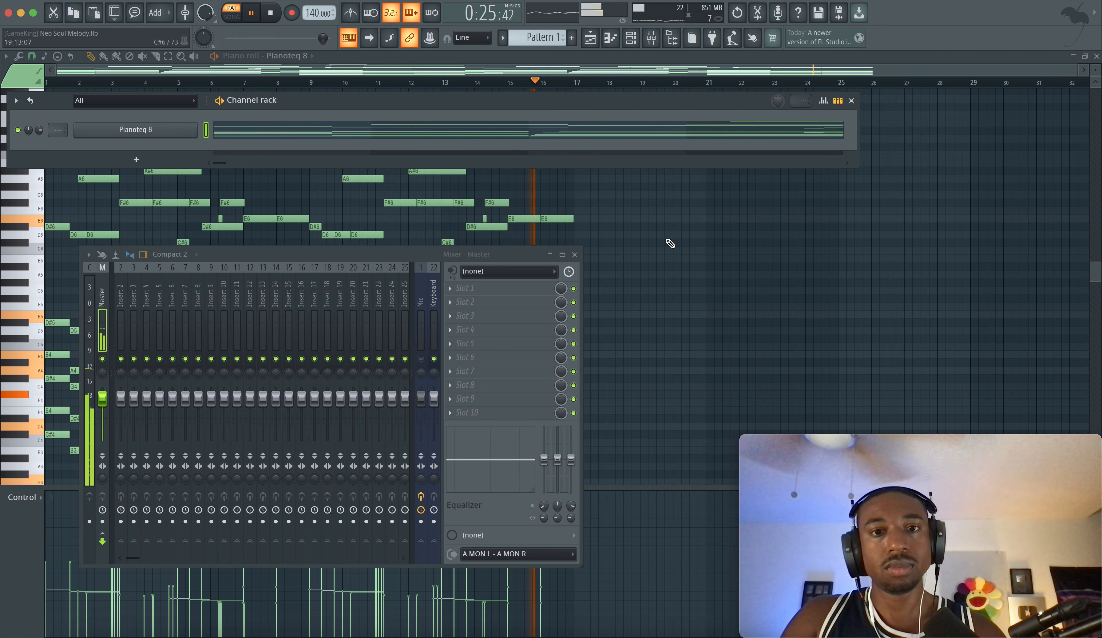
# Step: Dismiss the open mixer and channel rack windows and transpose the whole pattern down two semitones
pyautogui.click(670, 244)
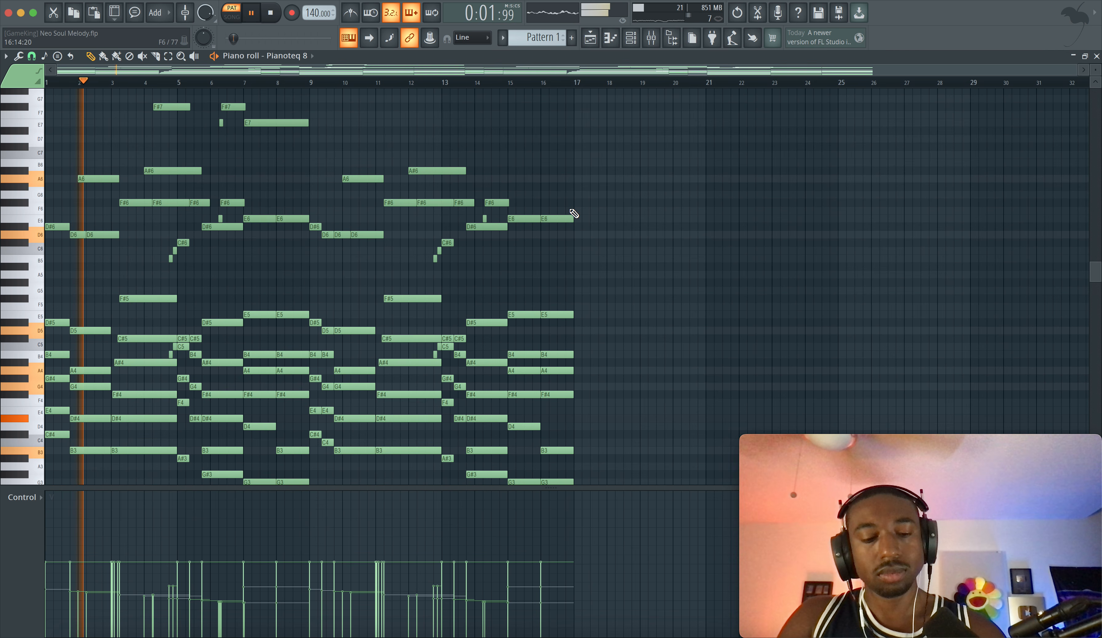
pyautogui.press('Down')
pyautogui.press('Down')
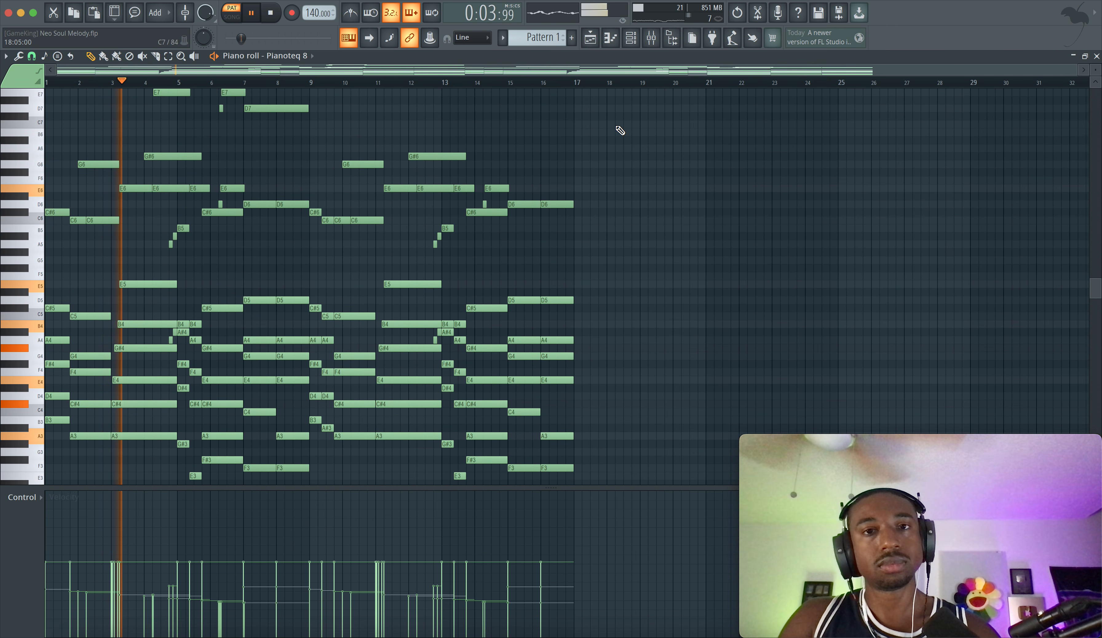
# Step: Replay the transposed pattern from the start and review its melody and chords across all sixteen bars
pyautogui.press('space')
pyautogui.press('space')
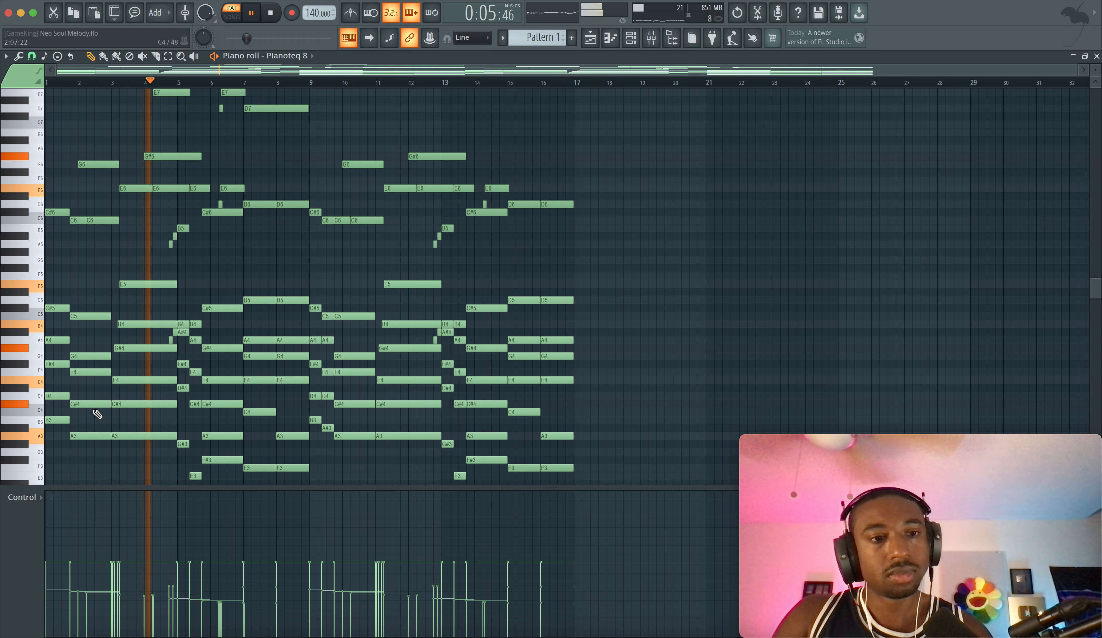
pyautogui.scroll(-3, 123, 400)
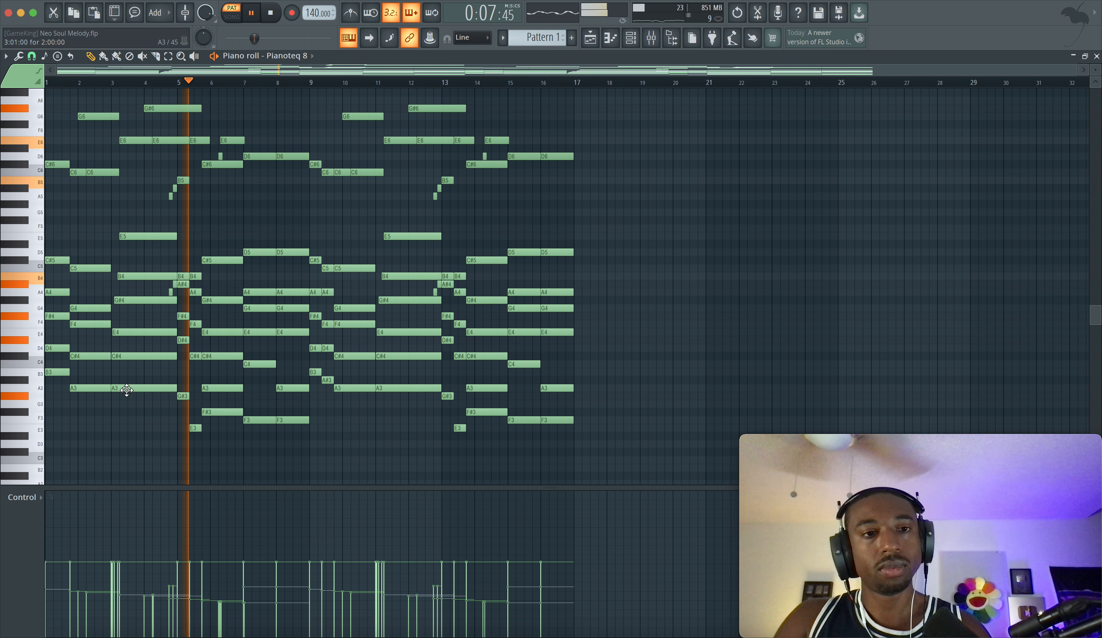
pyautogui.scroll(2, 536, 187)
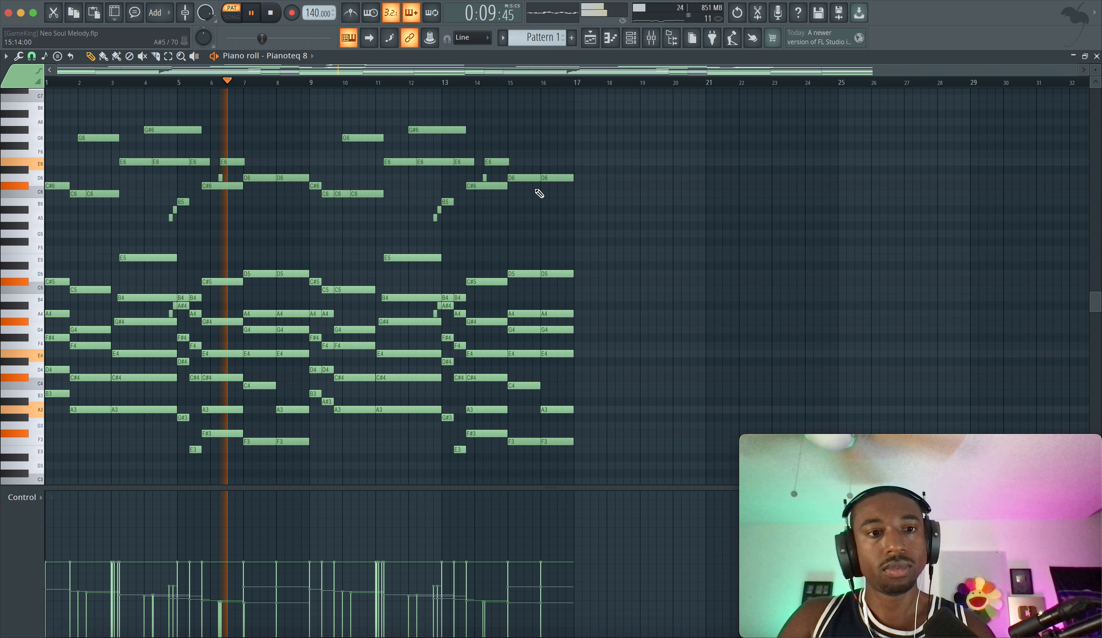
pyautogui.scroll(4, 539, 193)
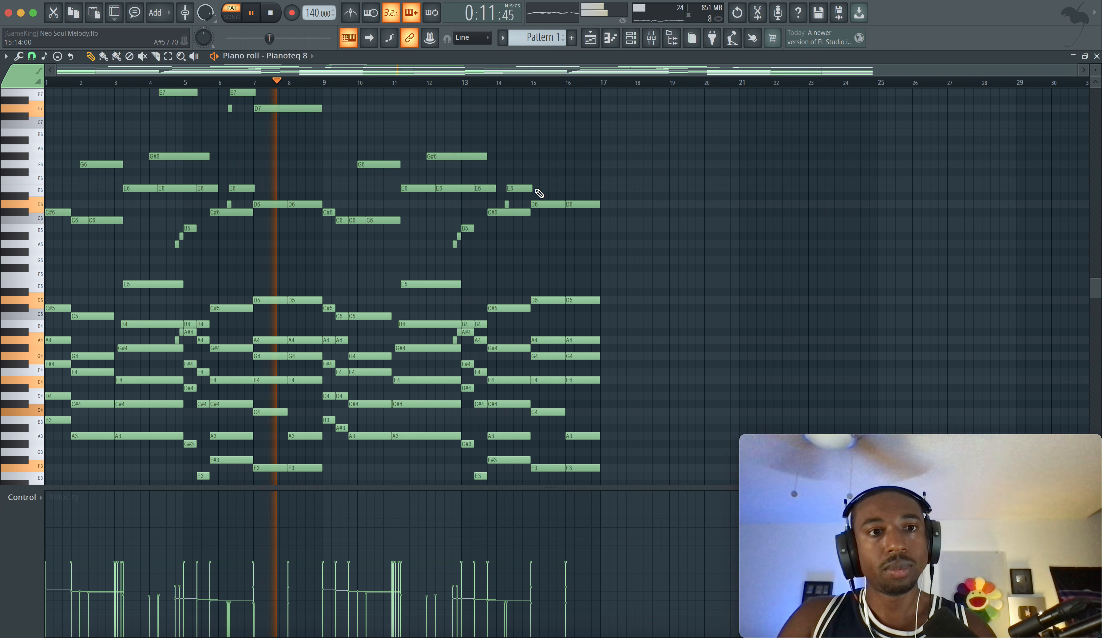
pyautogui.scroll(-1, 493, 212)
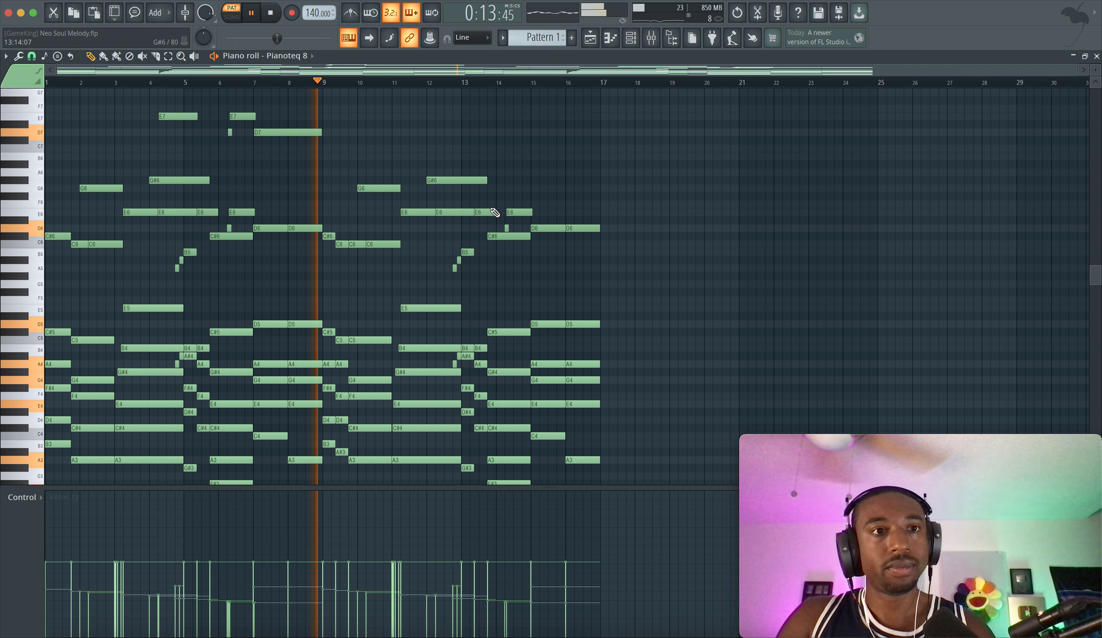
pyautogui.scroll(-1, 456, 213)
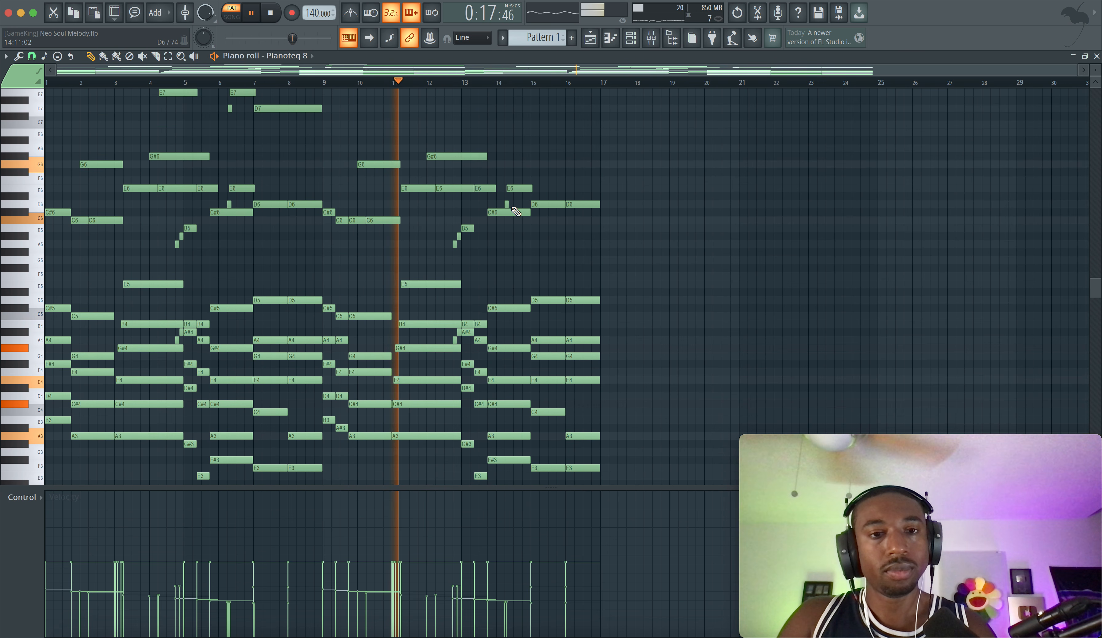
pyautogui.click(358, 219)
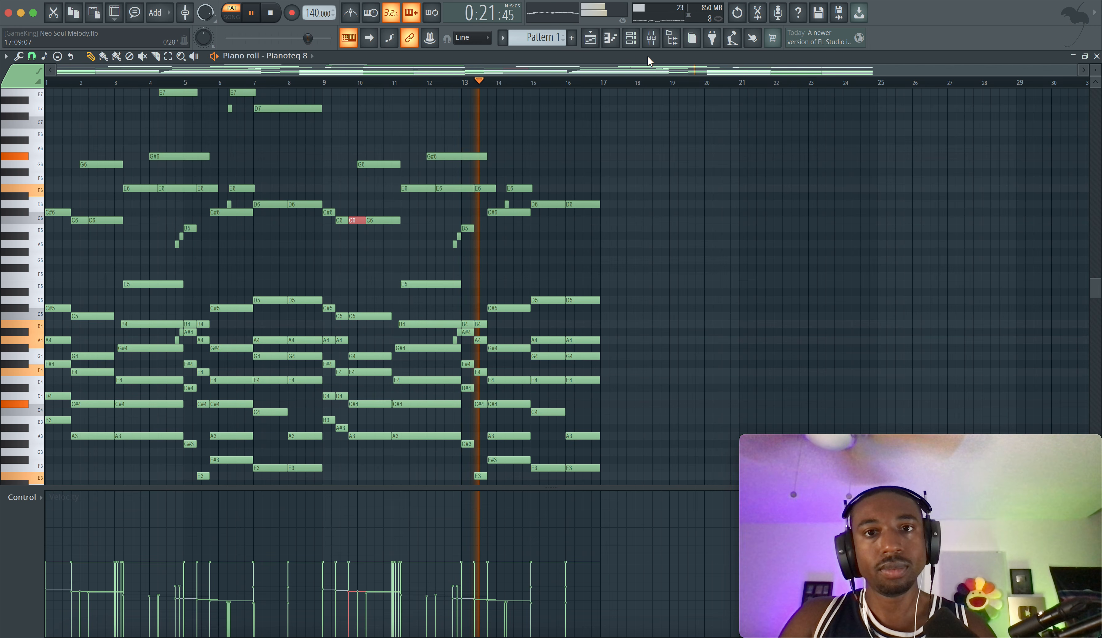
pyautogui.click(654, 39)
pyautogui.rightClick(680, 164)
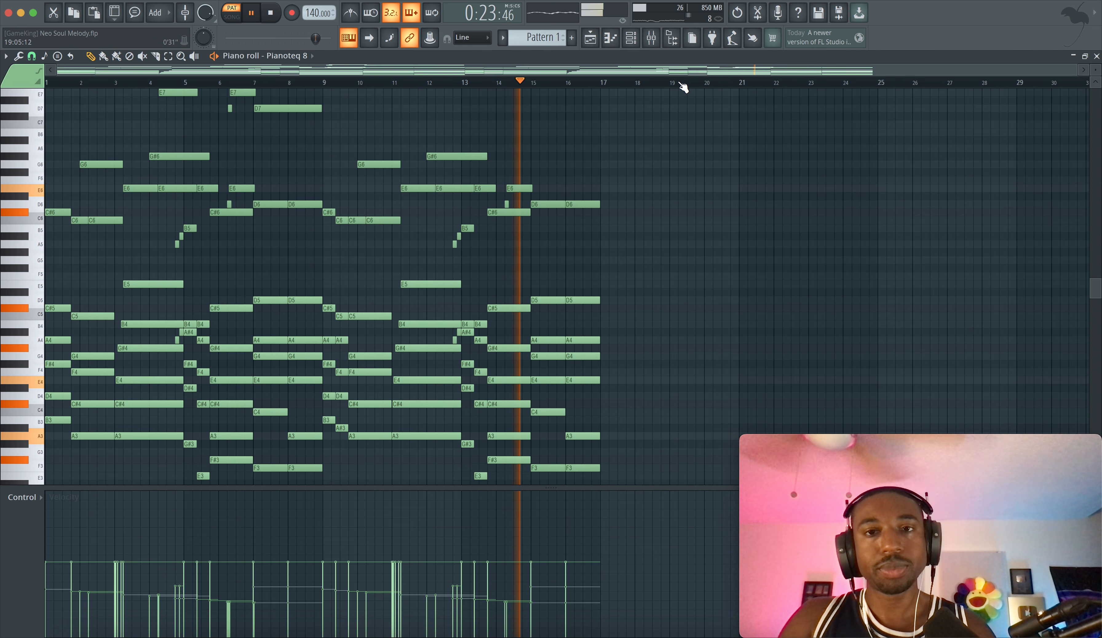
pyautogui.click(652, 38)
pyautogui.press('space')
pyautogui.rightClick(653, 313)
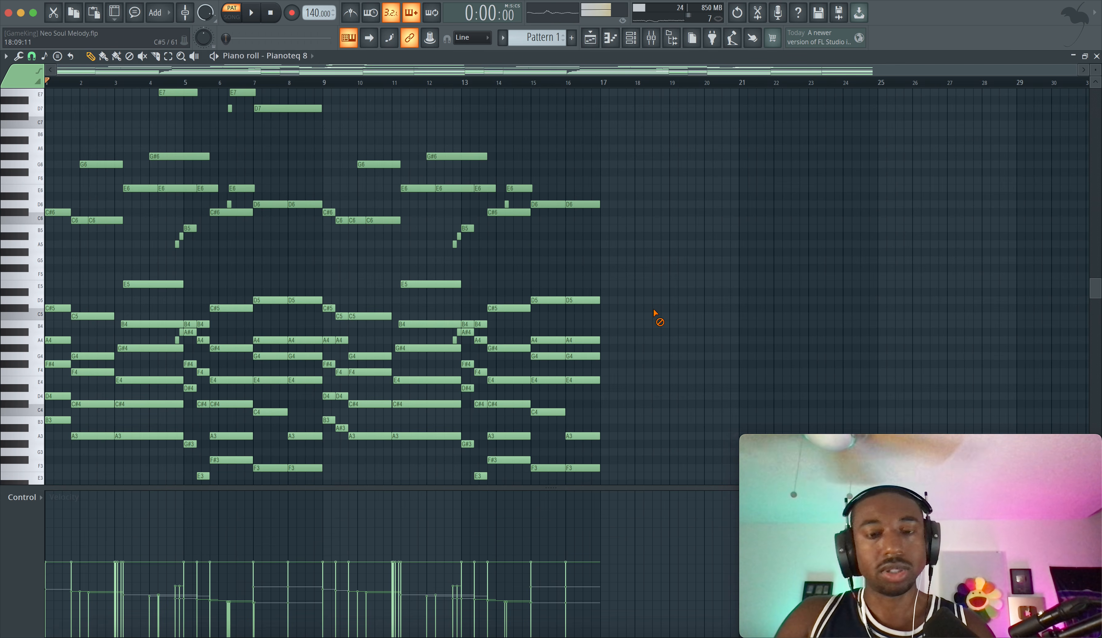
# Step: Transpose the whole pattern up four semitones and play it back into the second half
pyautogui.hotkey('shift', 'Up')
pyautogui.hotkey('shift', 'Up')
pyautogui.hotkey('shift', 'Up')
pyautogui.hotkey('shift', 'Up')
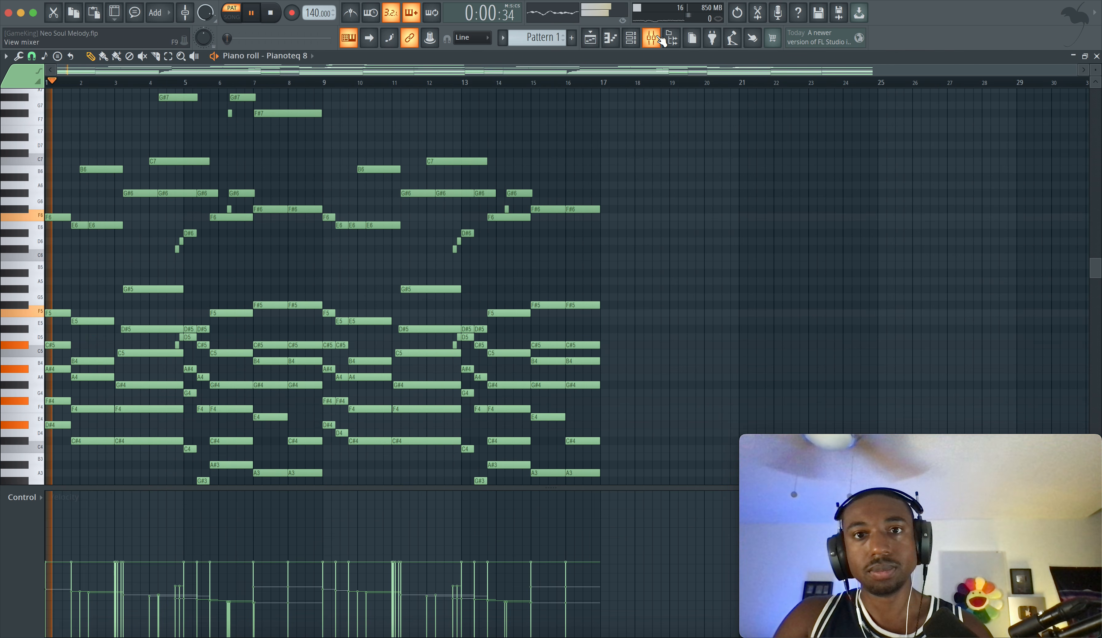
pyautogui.click(661, 40)
pyautogui.rightClick(690, 285)
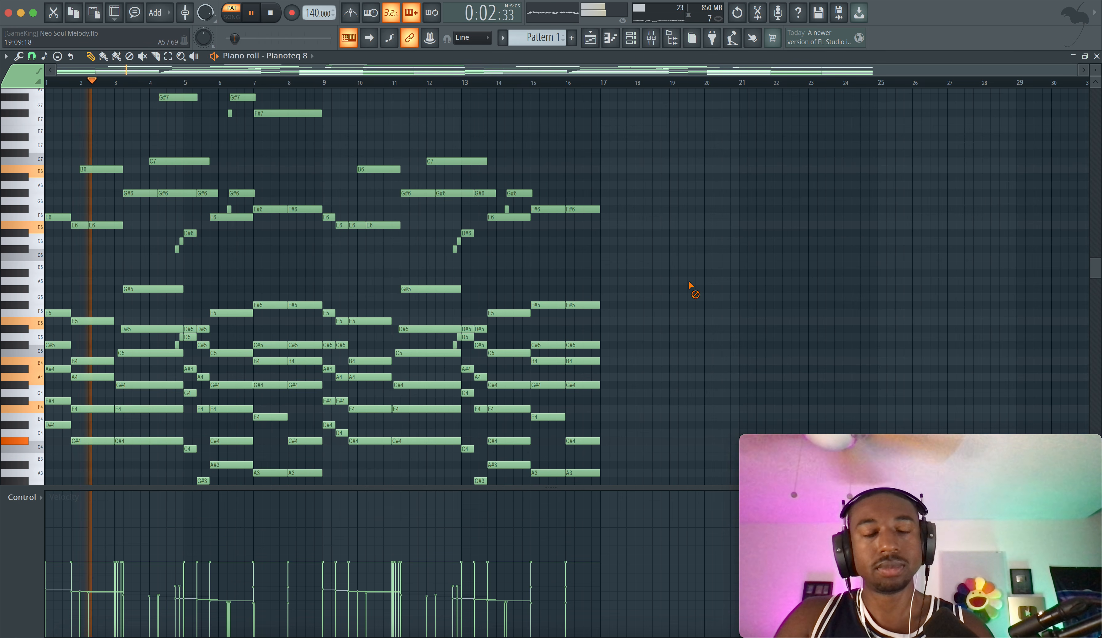
pyautogui.scroll(-1, 610, 228)
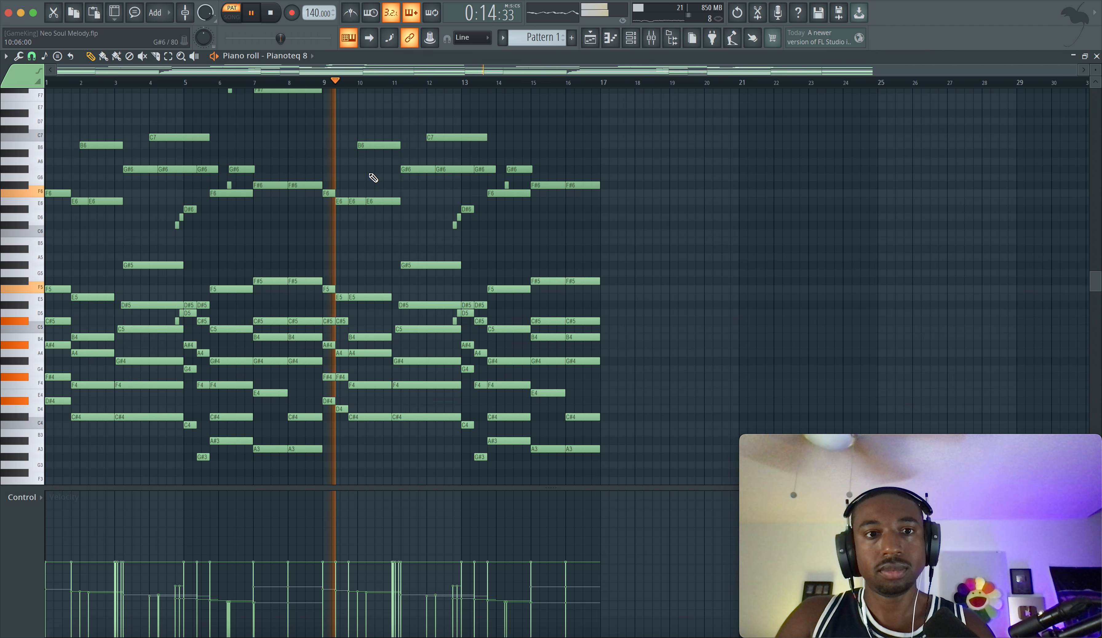
pyautogui.press('space')
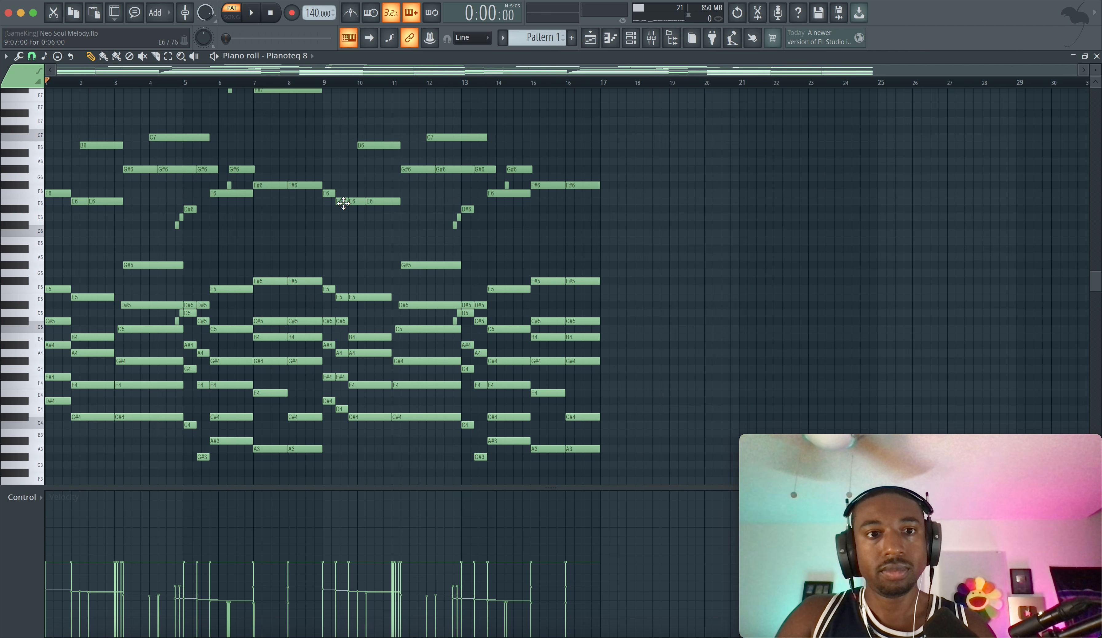
# Step: Raise the first E6 melody note in bar 9 to G#6 and play back from just before bar 9
pyautogui.moveTo(343, 202); pyautogui.dragTo(342, 171)
pyautogui.click(324, 84)
pyautogui.press('space')
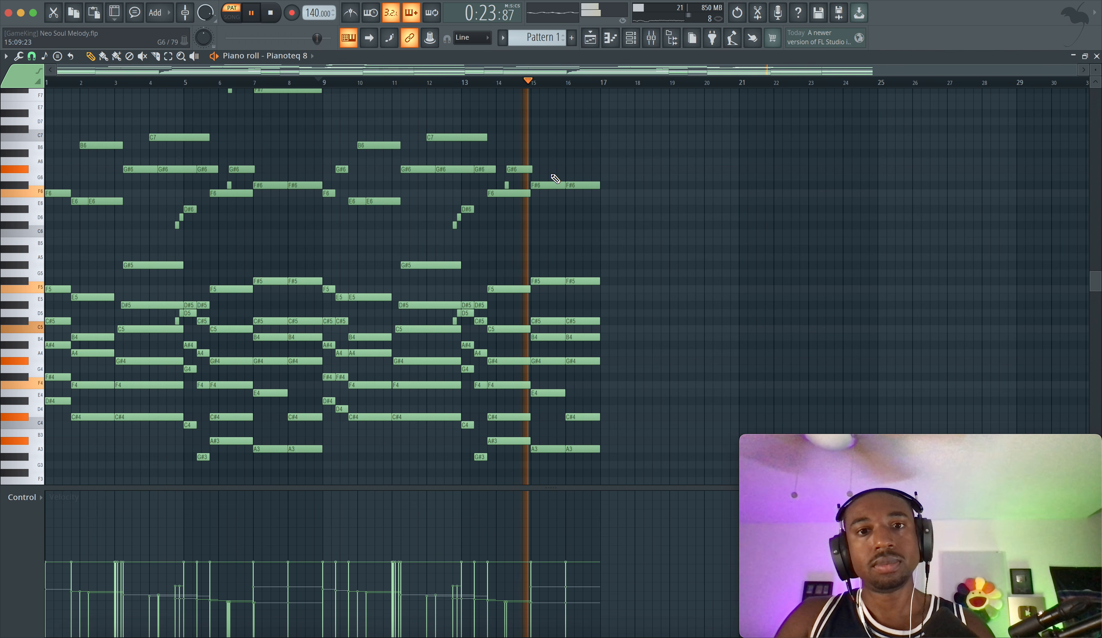
# Step: Add a B6 melody note at the start of bar 15 and lengthen it to two bars
pyautogui.click(540, 139)
pyautogui.press('space')
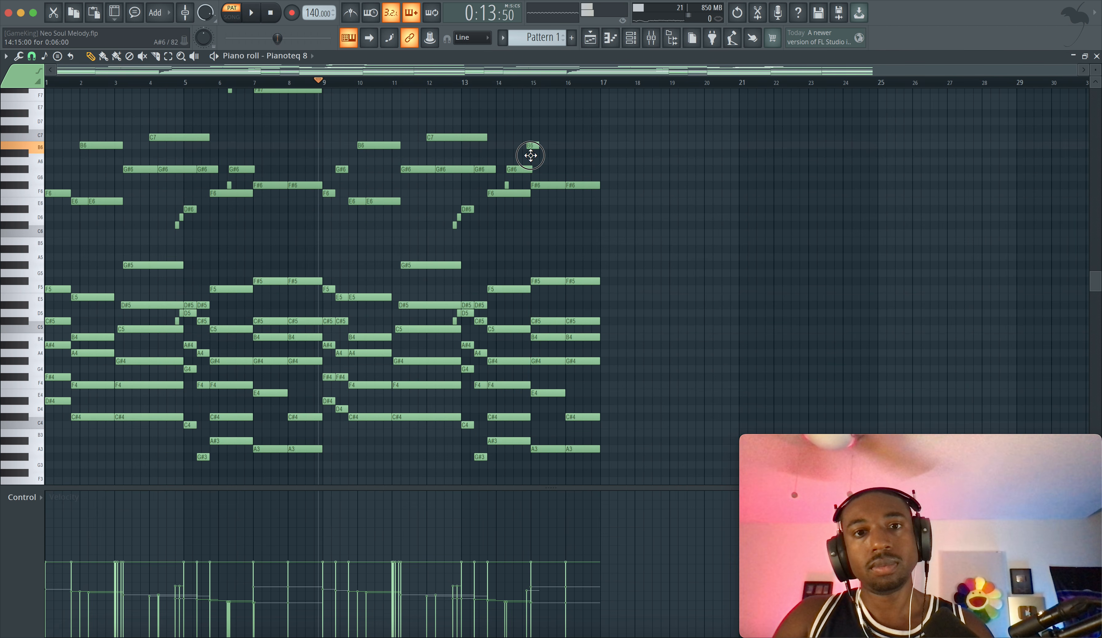
pyautogui.press('space')
pyautogui.moveTo(538, 145); pyautogui.dragTo(602, 145)
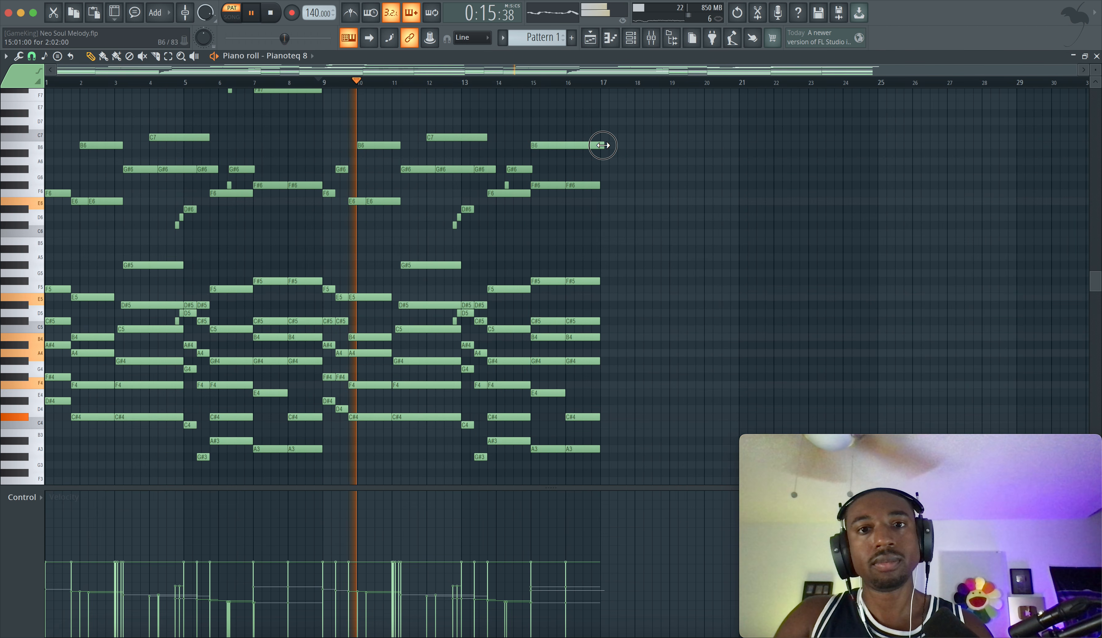
# Step: Toggle the mute of the Mic track in the mixer and close the mixer
pyautogui.click(652, 43)
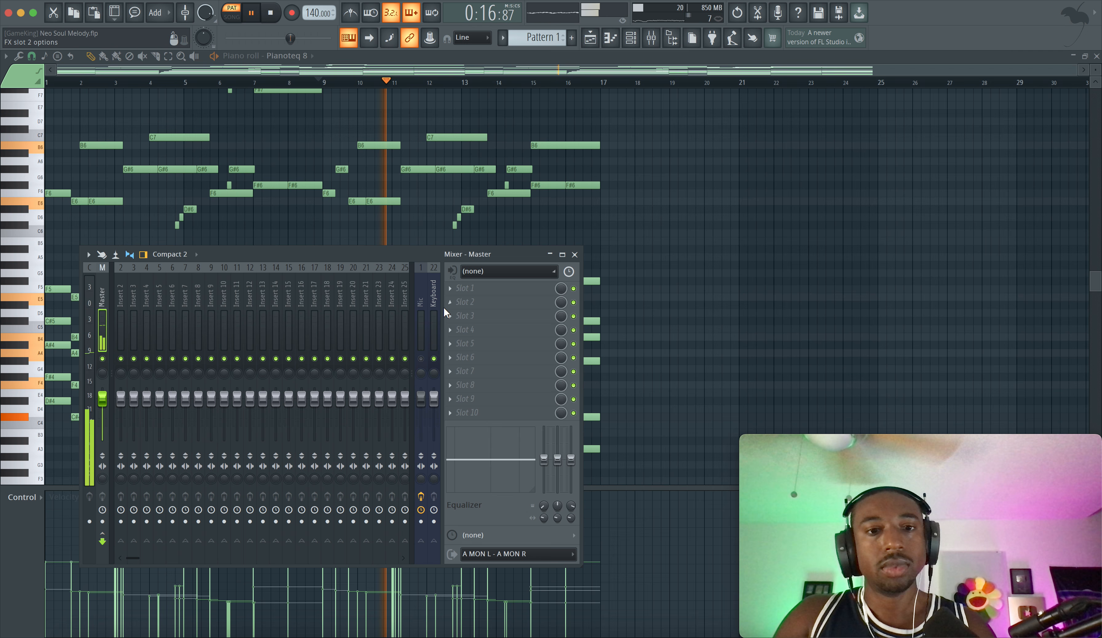
pyautogui.click(421, 359)
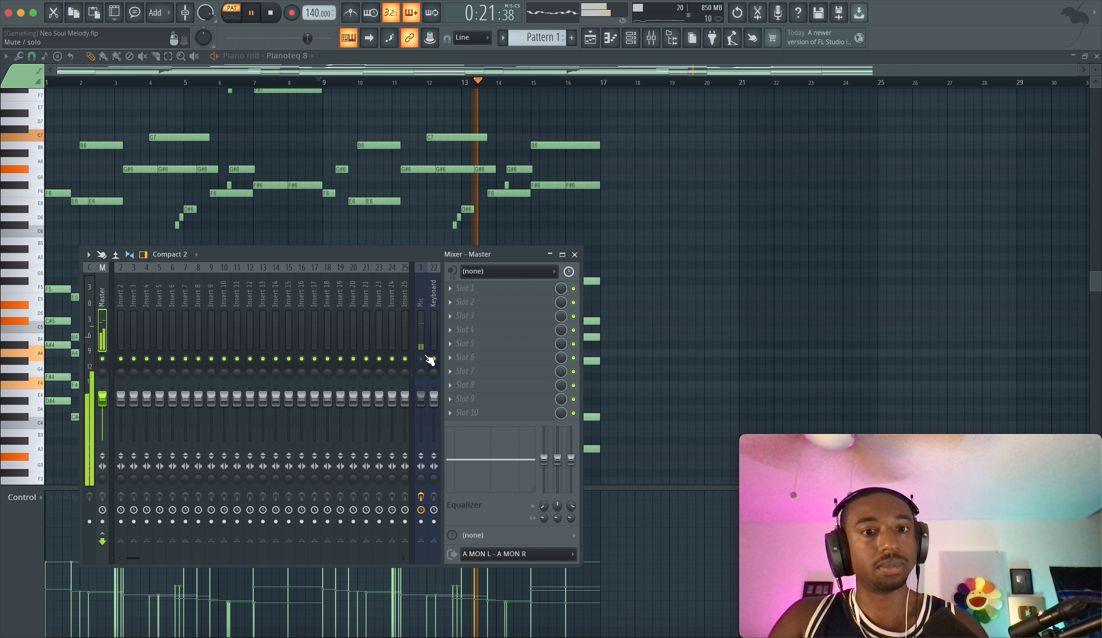
pyautogui.click(575, 255)
pyautogui.scroll(1, 597, 234)
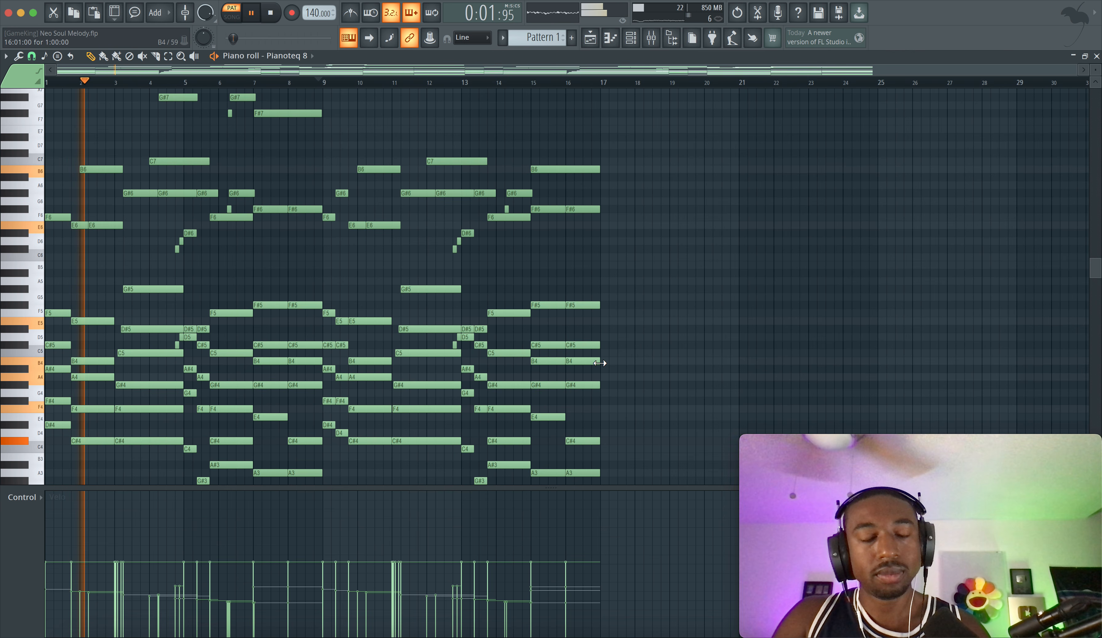
pyautogui.scroll(-2, 600, 363)
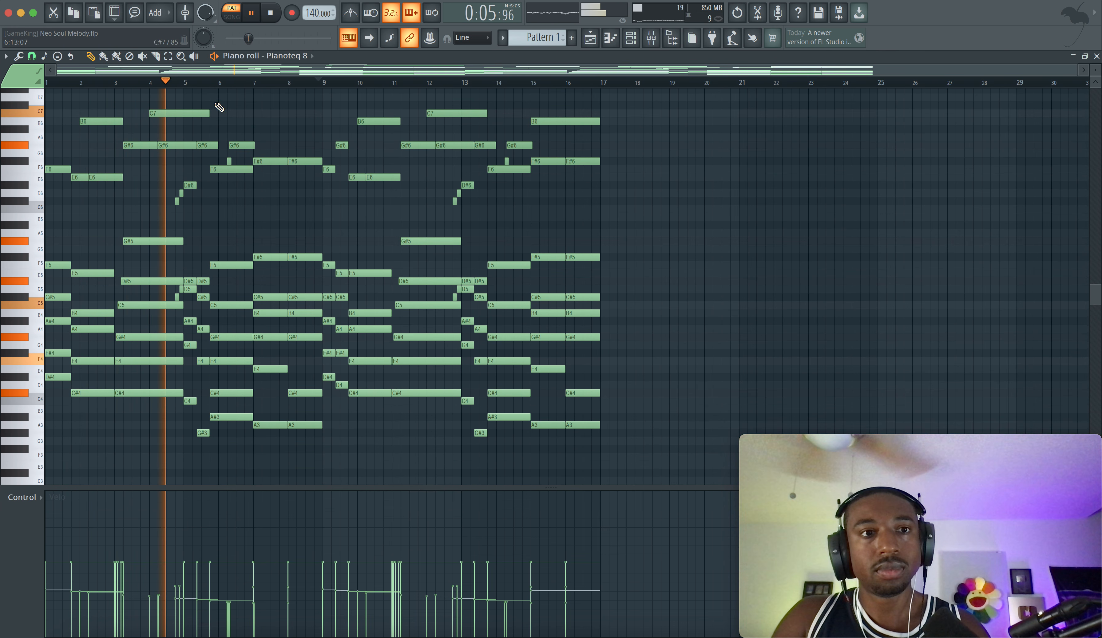
# Step: Insert a short A#6 grace note at the start of bar 4, leading into a slightly delayed C7, and save the project
pyautogui.scroll(5, 133, 124)
pyautogui.scroll(4, 138, 179)
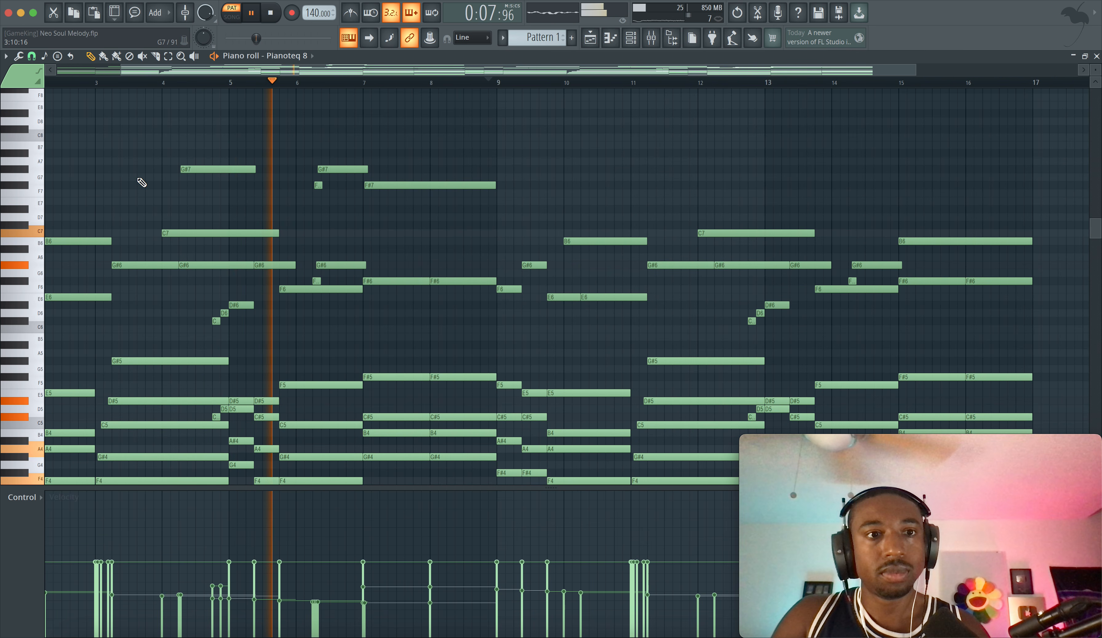
pyautogui.scroll(2, 160, 180)
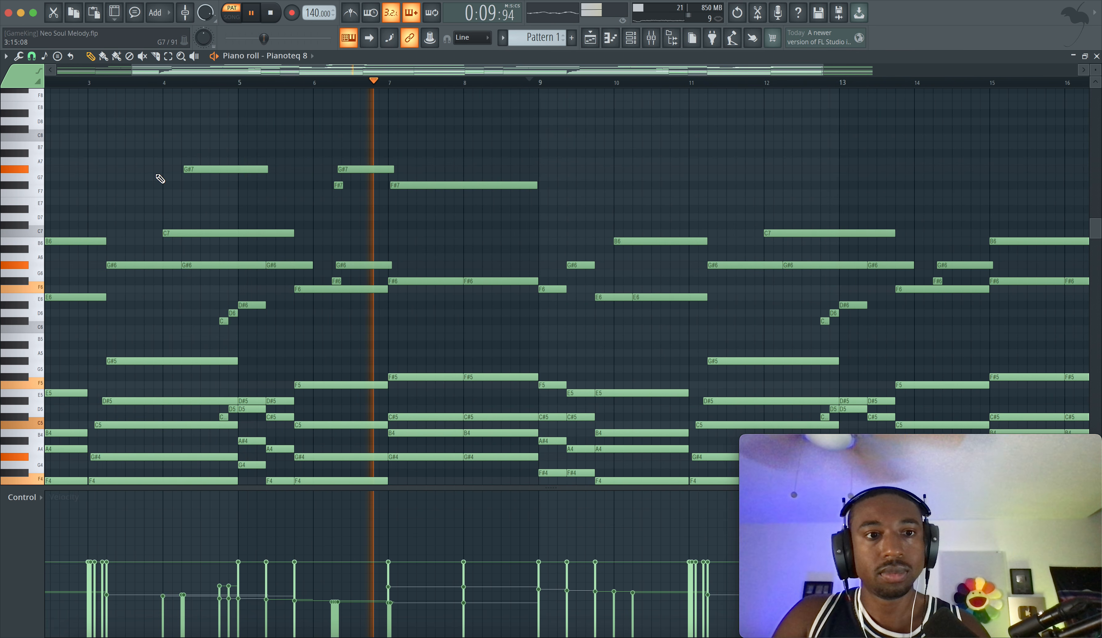
pyautogui.scroll(3, 163, 217)
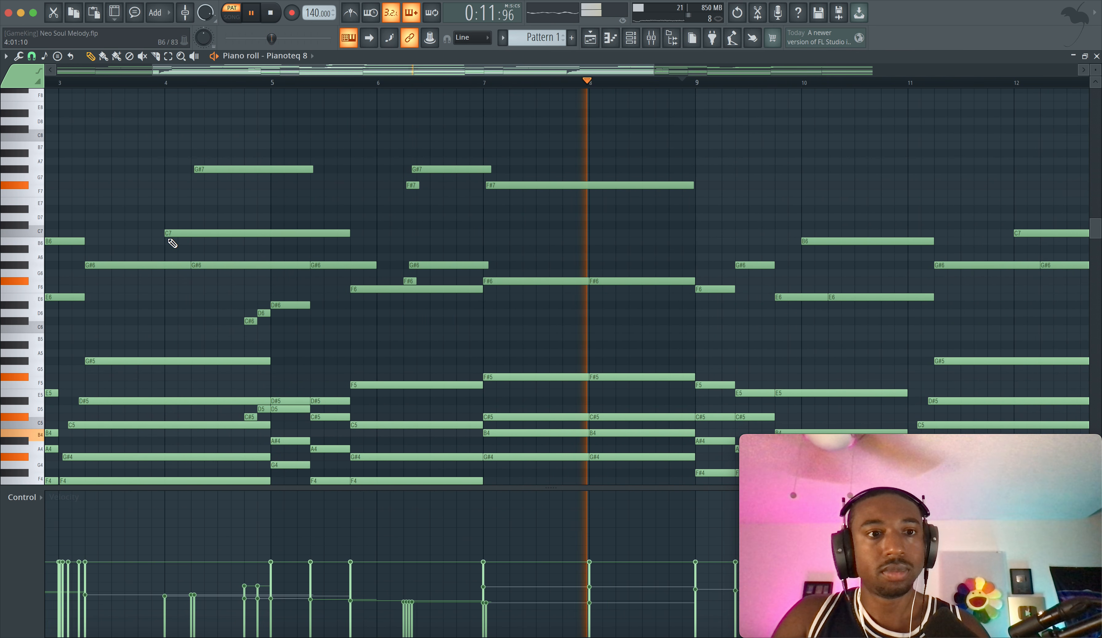
pyautogui.click(177, 248)
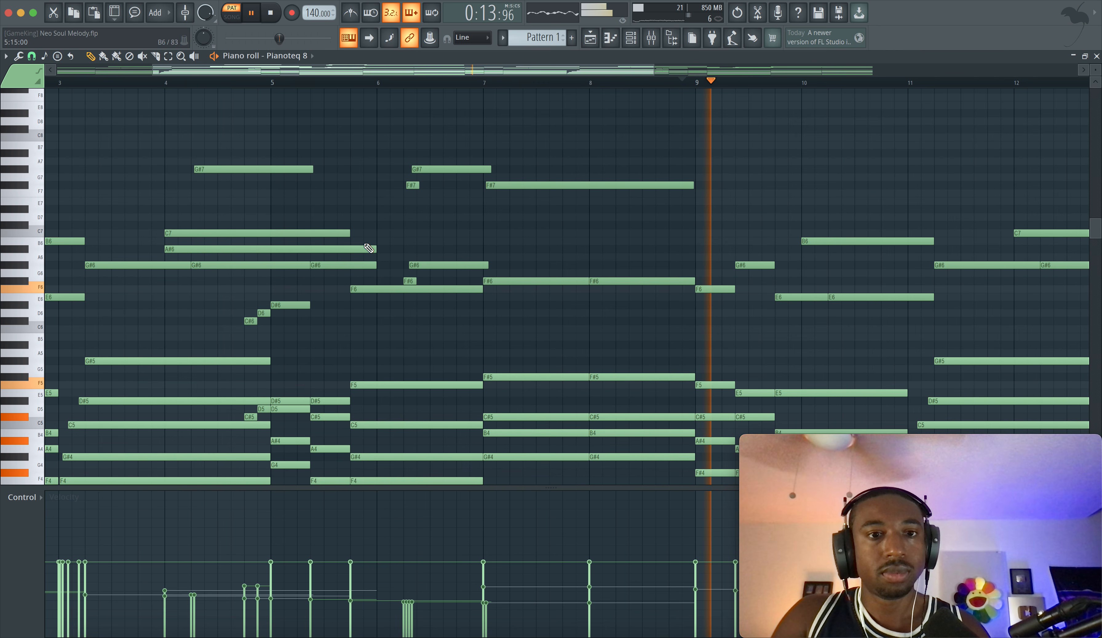
pyautogui.moveTo(375, 249); pyautogui.dragTo(171, 248)
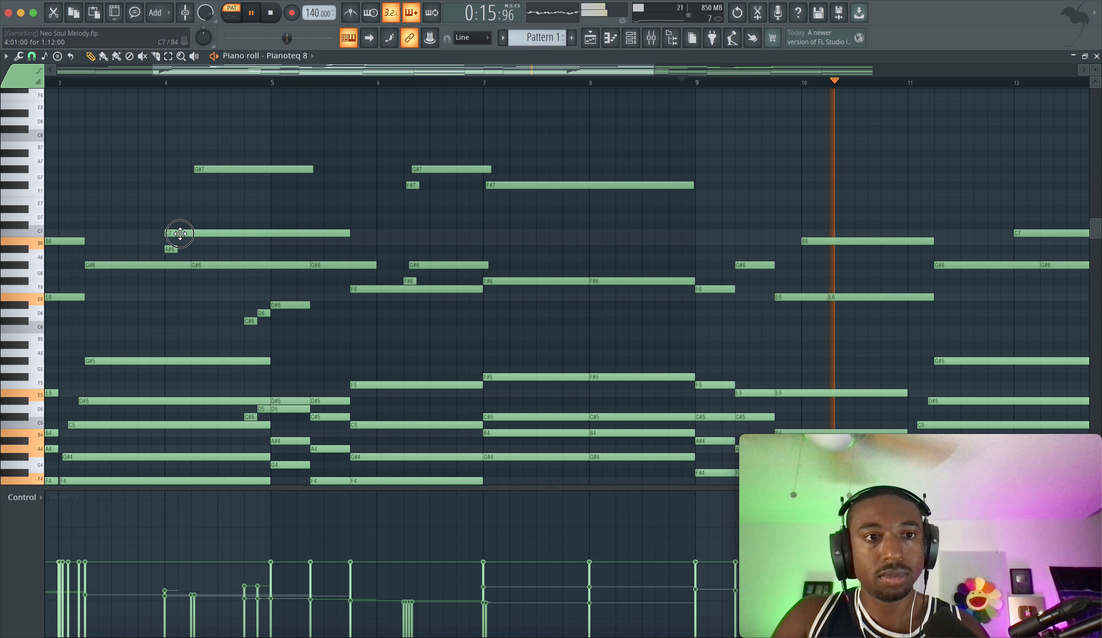
pyautogui.scroll(-8, 290, 246)
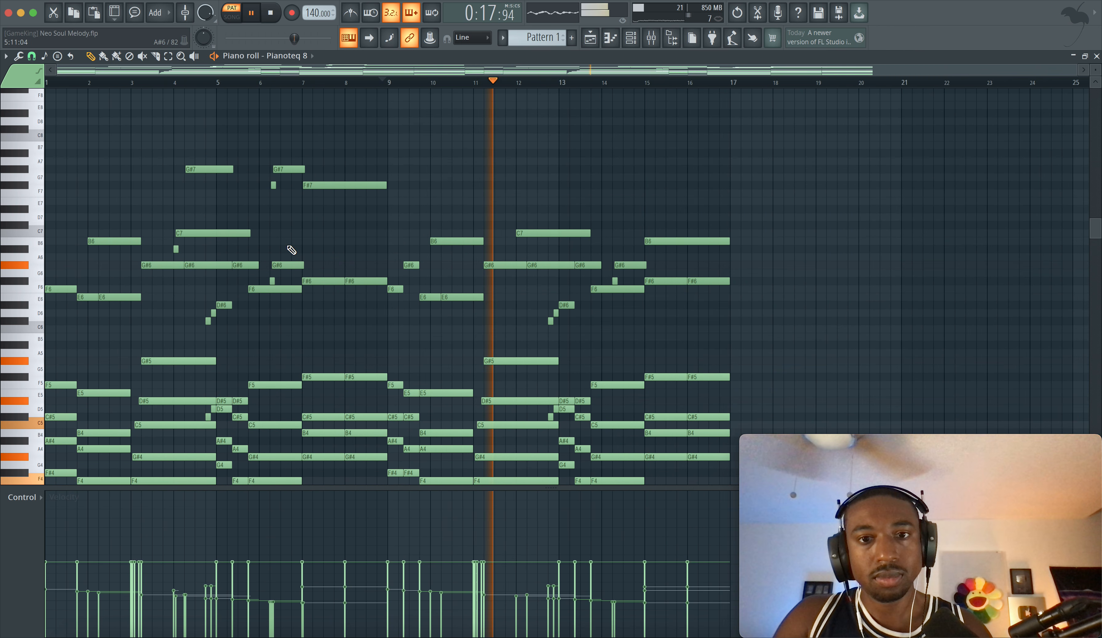
pyautogui.hotkey('ctrl', 's')
pyautogui.scroll(-3, 424, 226)
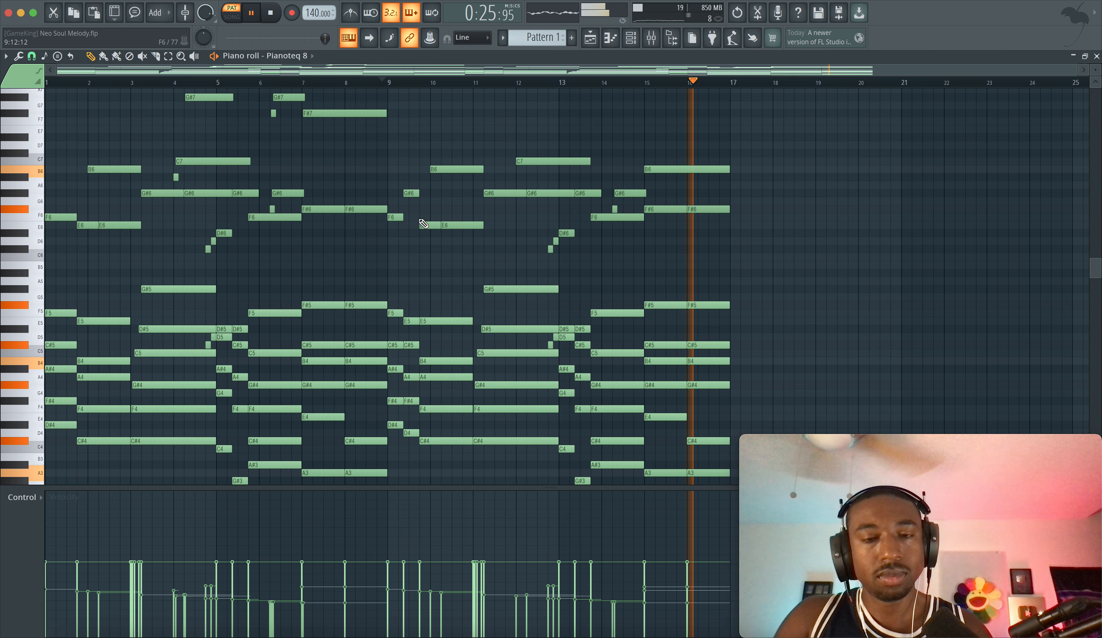
pyautogui.hotkey('alt', 's')
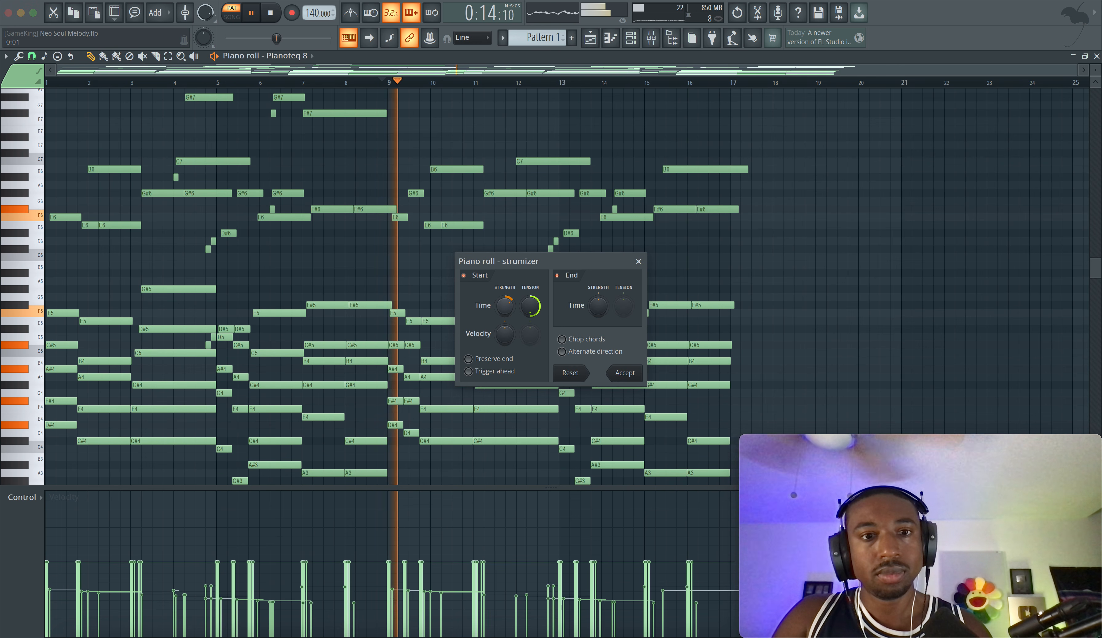
pyautogui.moveTo(506, 306); pyautogui.dragTo(505, 294)
pyautogui.press('space')
pyautogui.press('space')
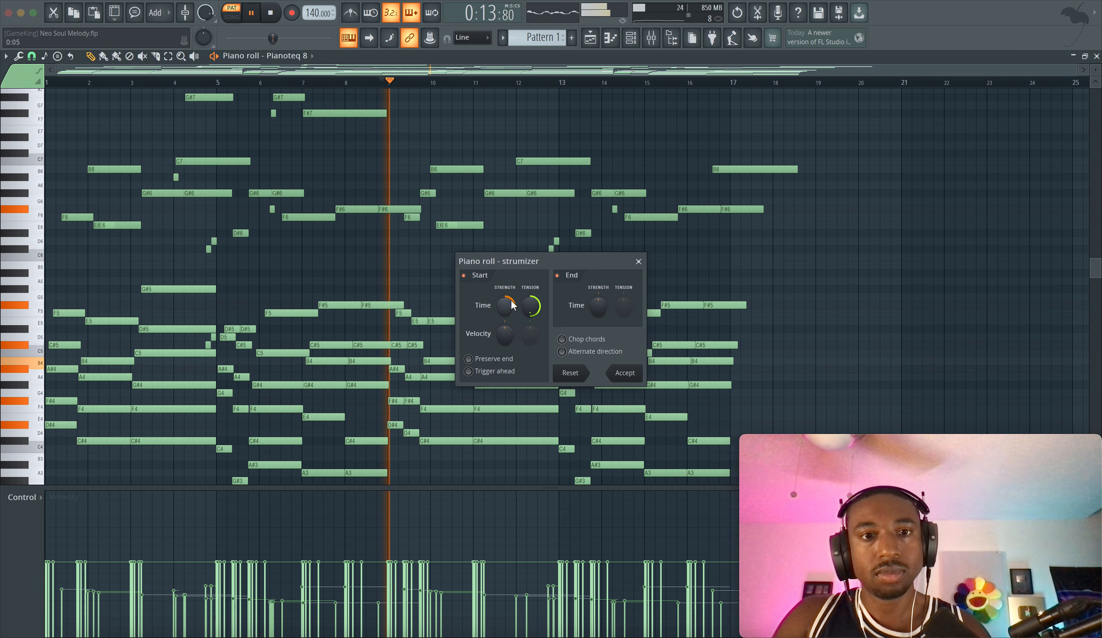
pyautogui.click(638, 261)
pyautogui.press('space')
pyautogui.click(651, 38)
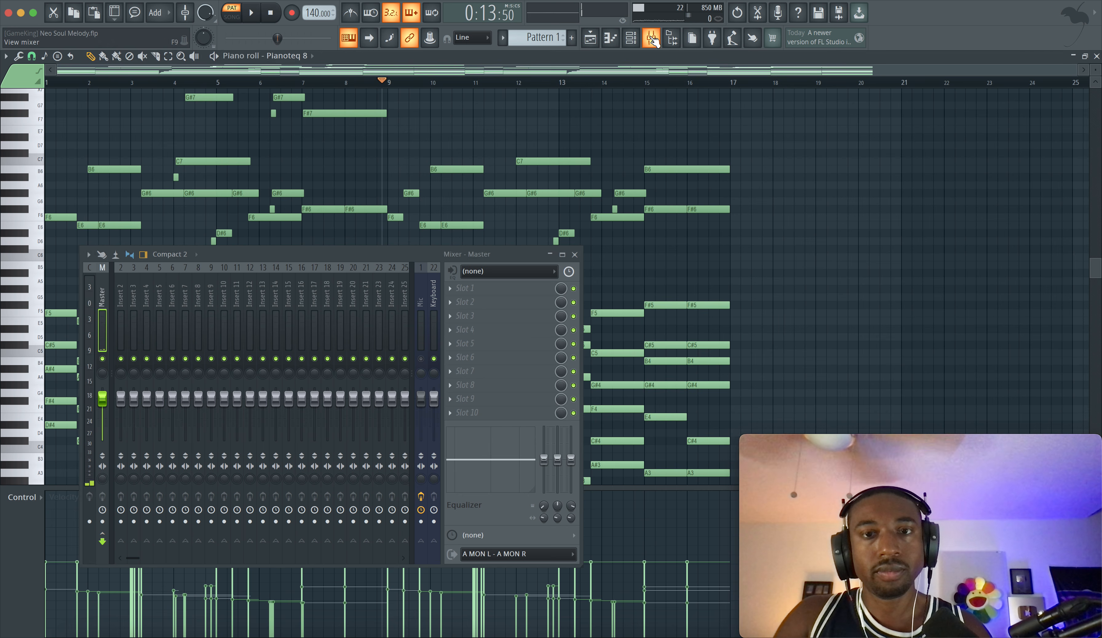
pyautogui.press('F9')
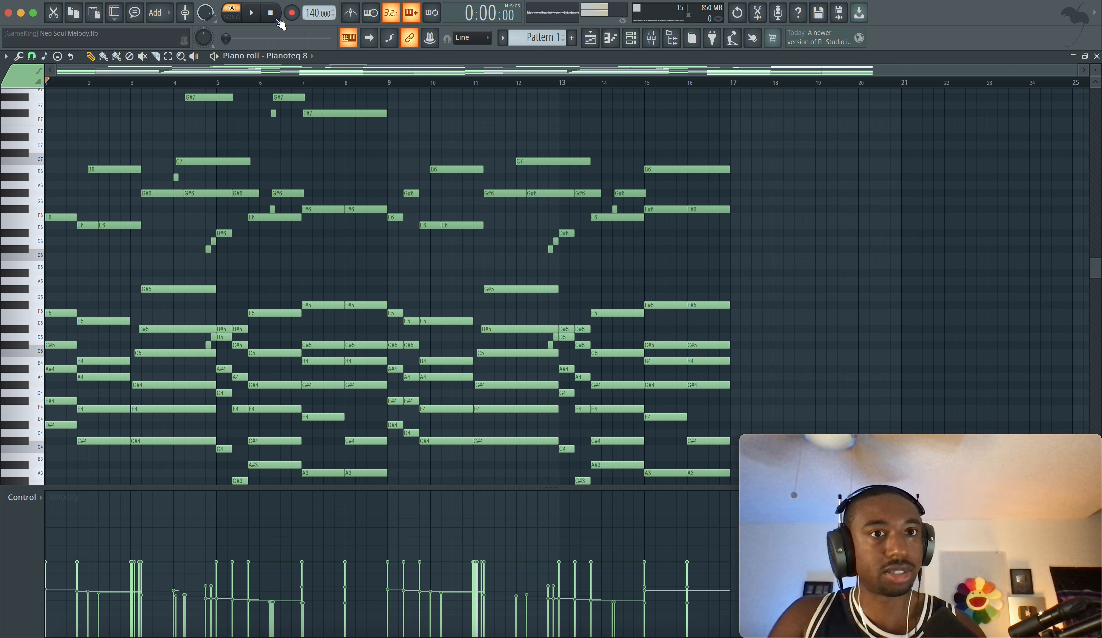
pyautogui.hotkey('alt', 's')
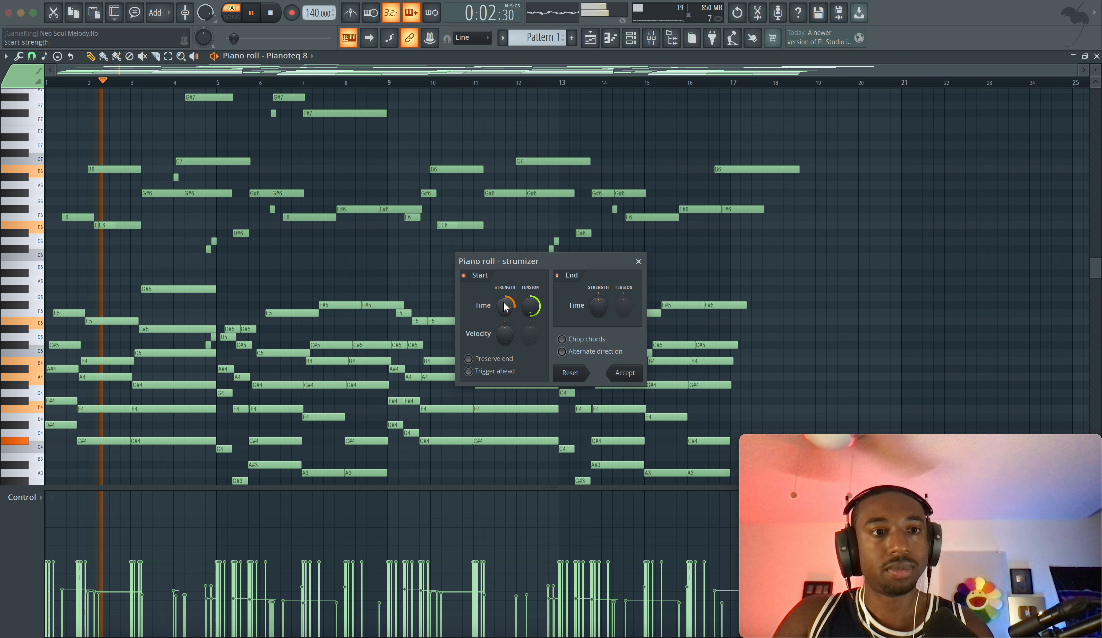
pyautogui.press('space')
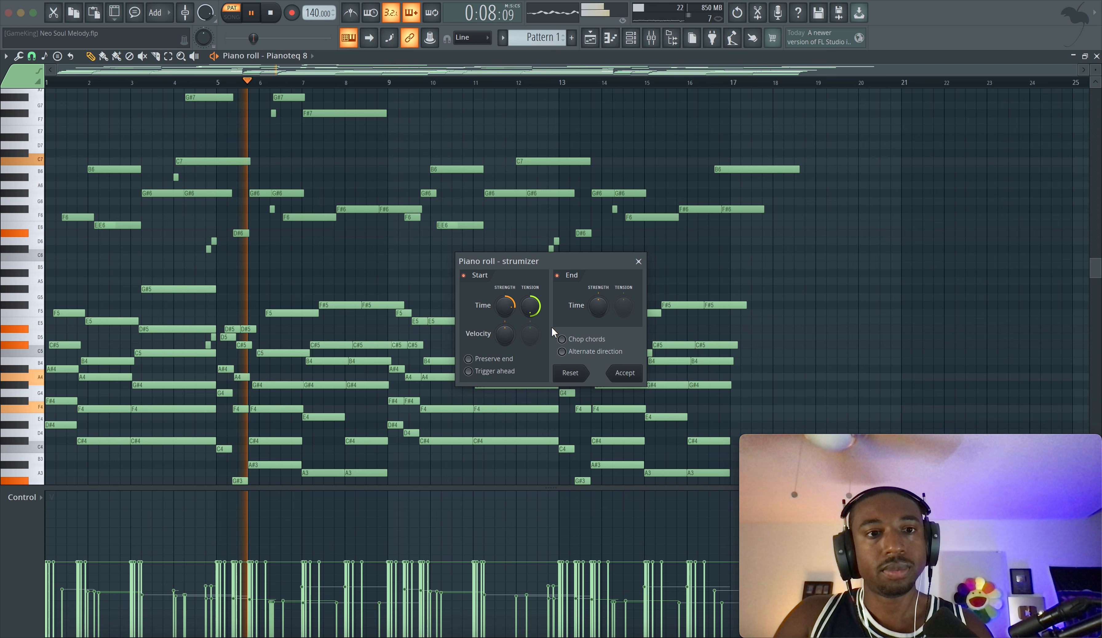
pyautogui.click(638, 262)
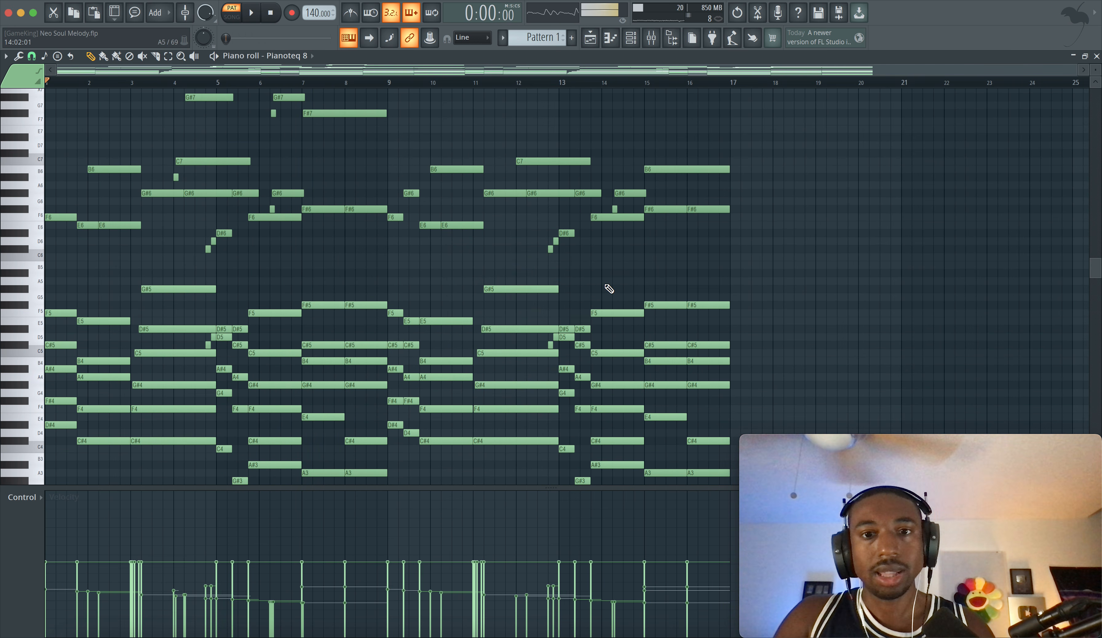
# Step: Duplicate the whole sixteen-bar progression to bar 17 and apply Strum to the copied notes with the current settings
pyautogui.hotkey('ctrl', 'a')
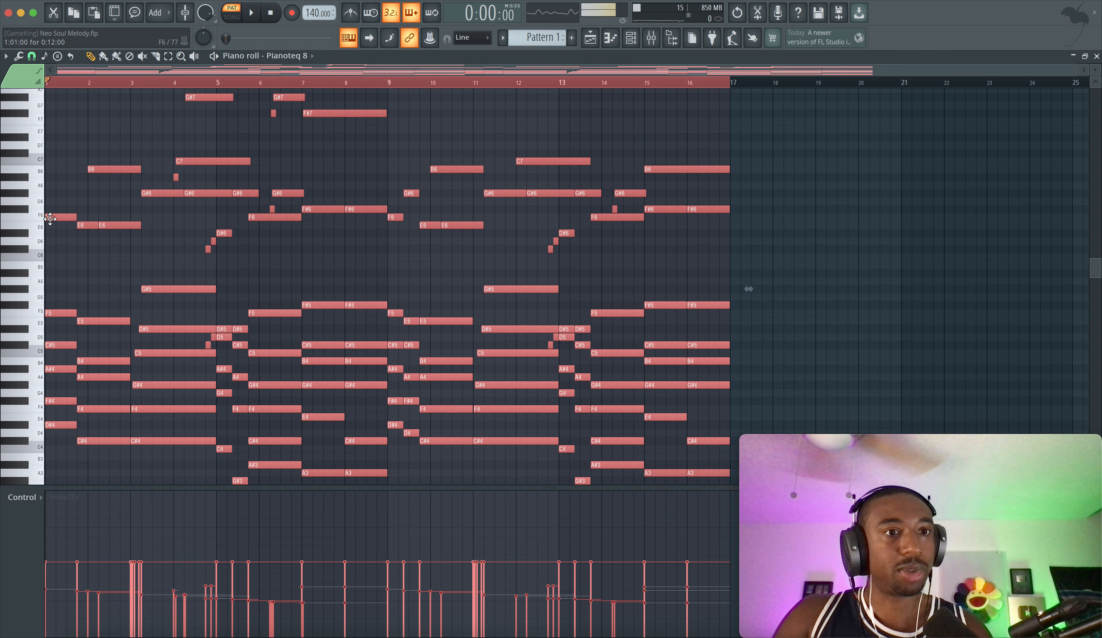
pyautogui.moveTo(50, 219); pyautogui.dragTo(734, 225)
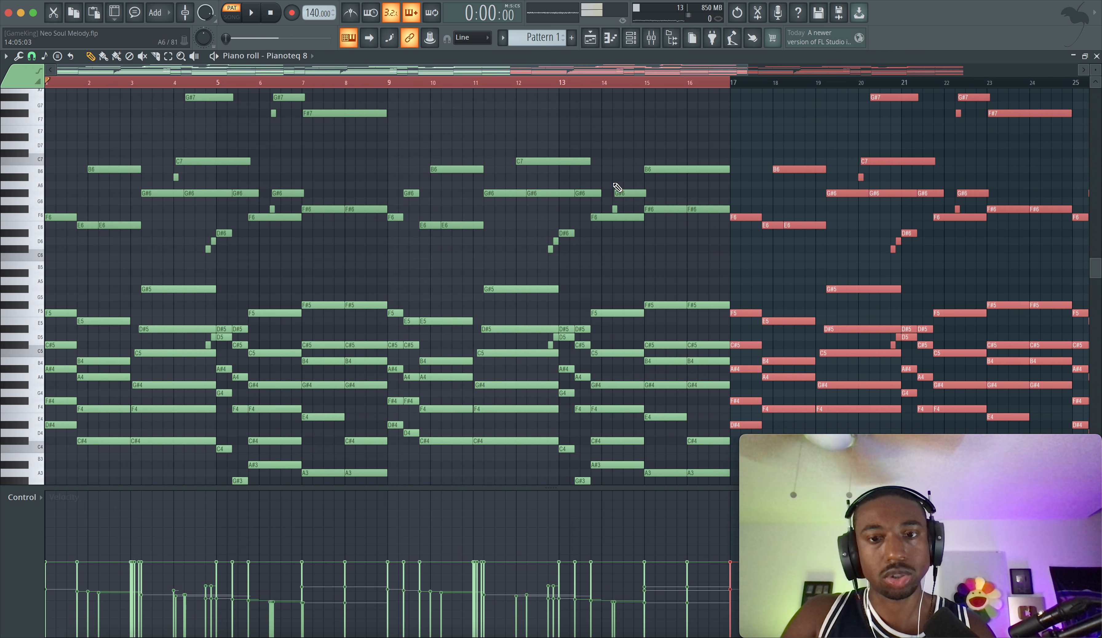
pyautogui.hotkey('alt', 's')
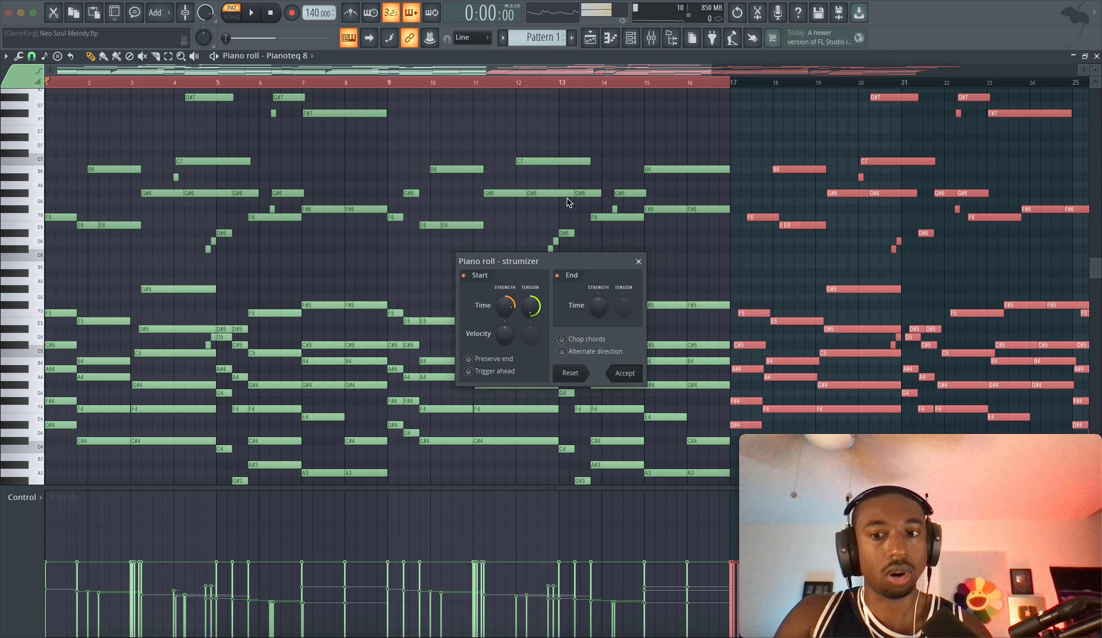
pyautogui.press('Return')
pyautogui.keyDown('super'); pyautogui.click(475, 81); pyautogui.keyUp('super')
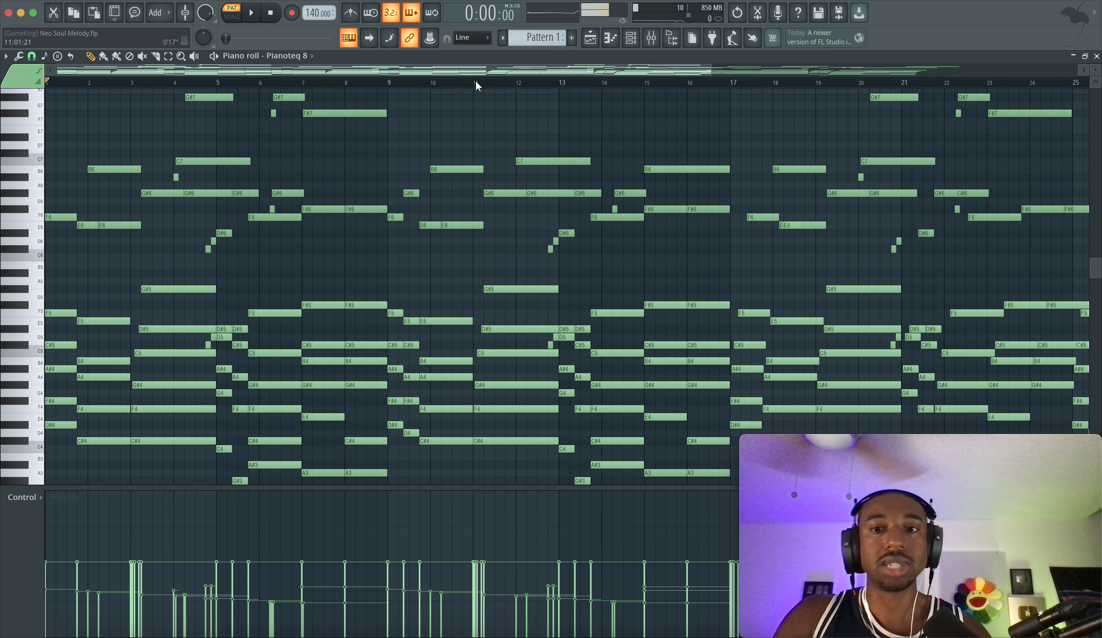
# Step: Open and close the mixer, and play back the pattern from the beginning
pyautogui.scroll(-4, 475, 83)
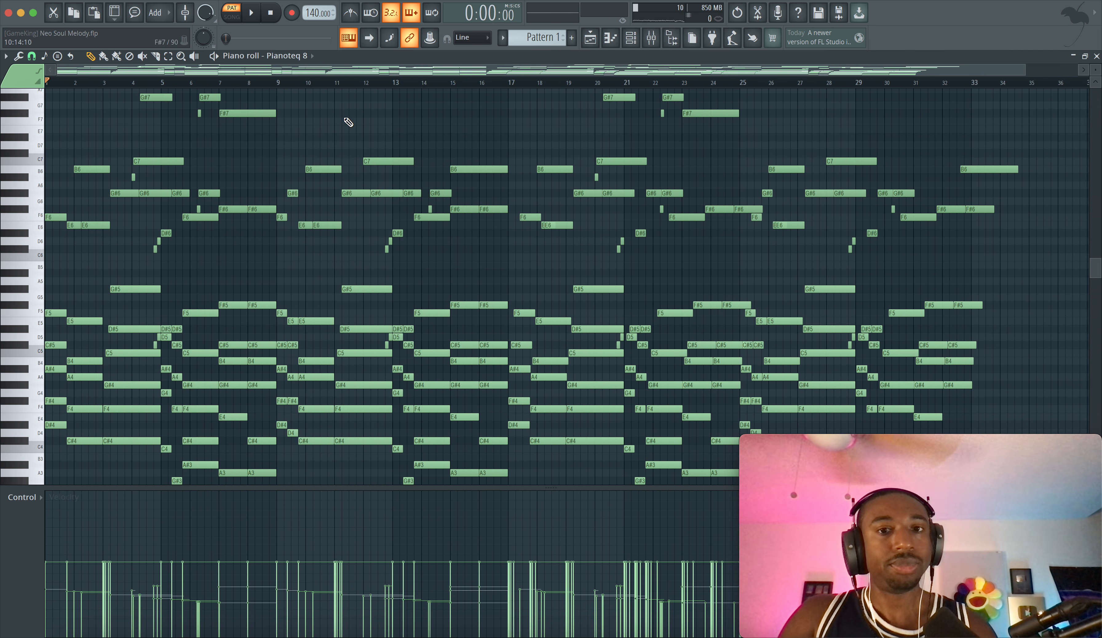
pyautogui.scroll(1, 563, 272)
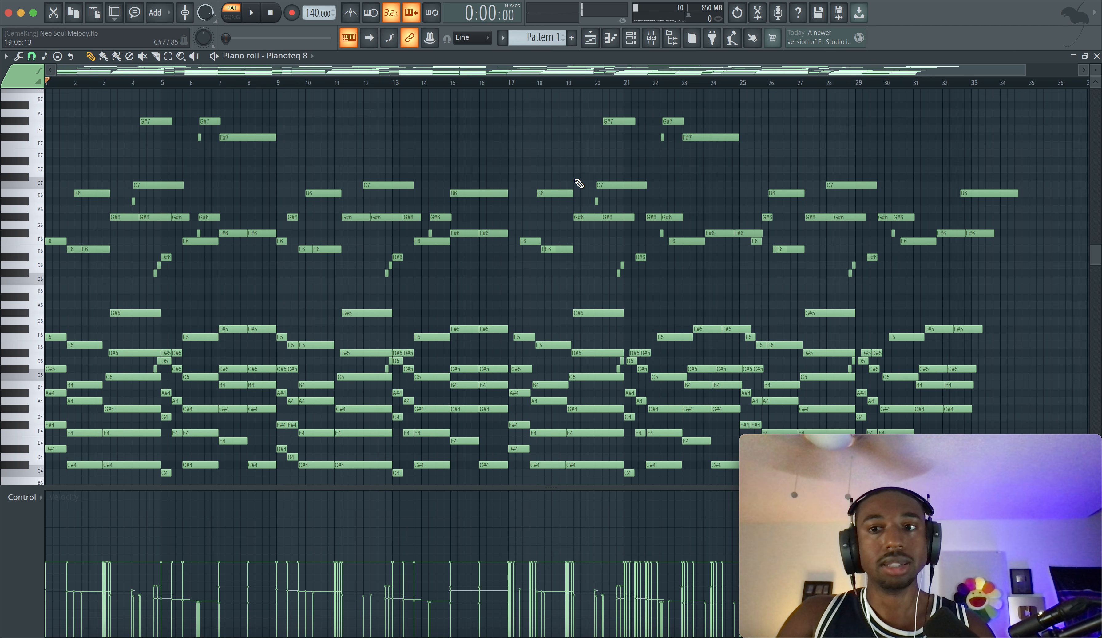
pyautogui.scroll(-5, 634, 276)
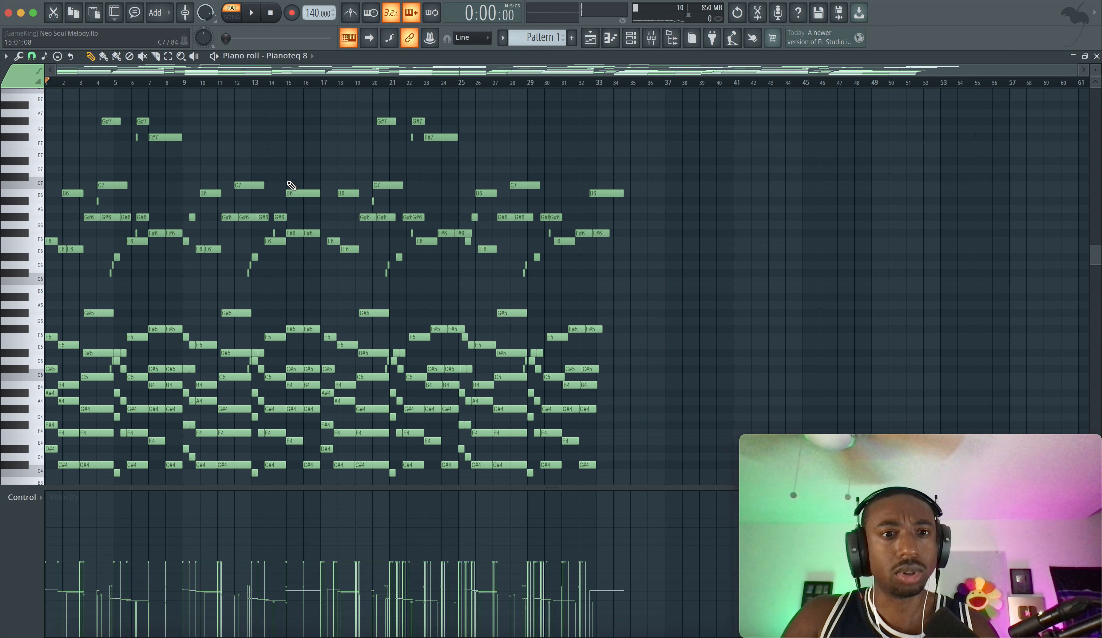
pyautogui.scroll(7, 340, 175)
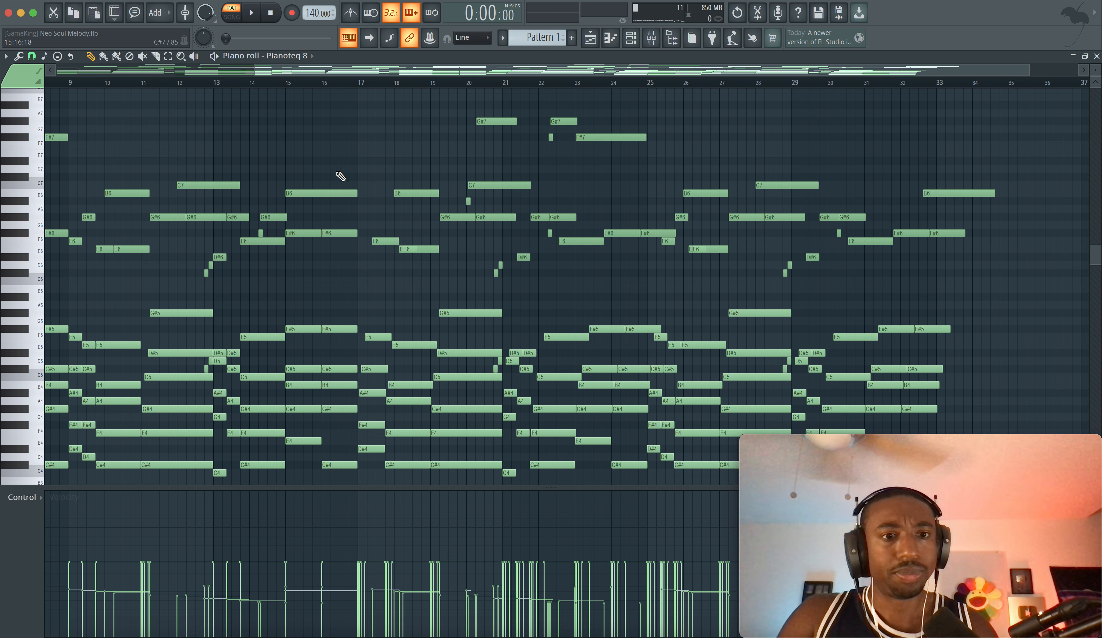
pyautogui.click(652, 40)
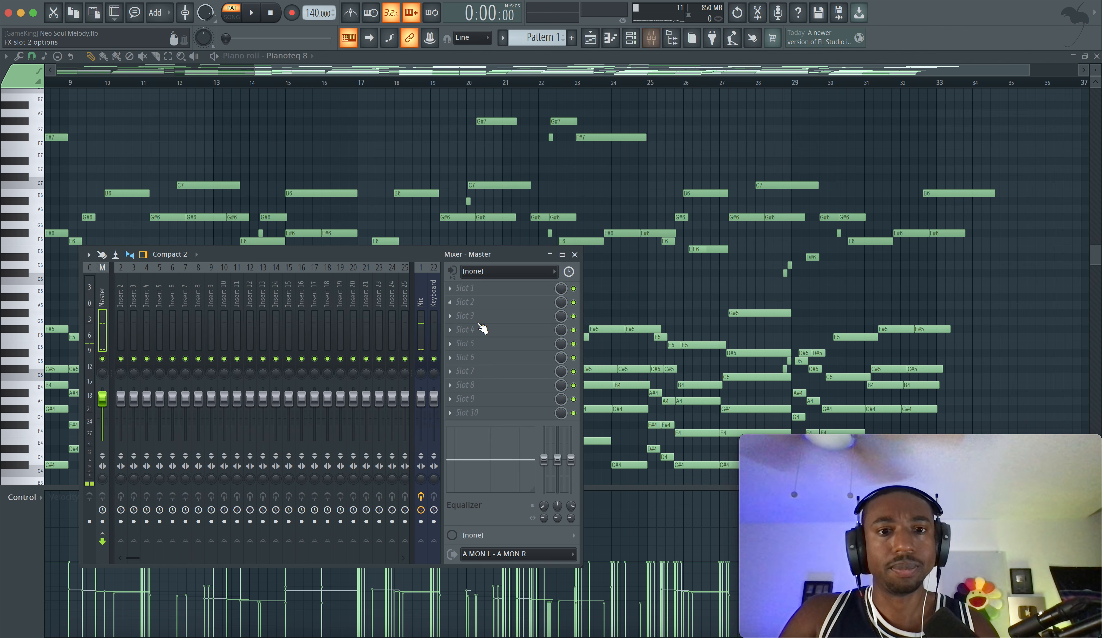
pyautogui.click(575, 255)
pyautogui.scroll(-2, 495, 220)
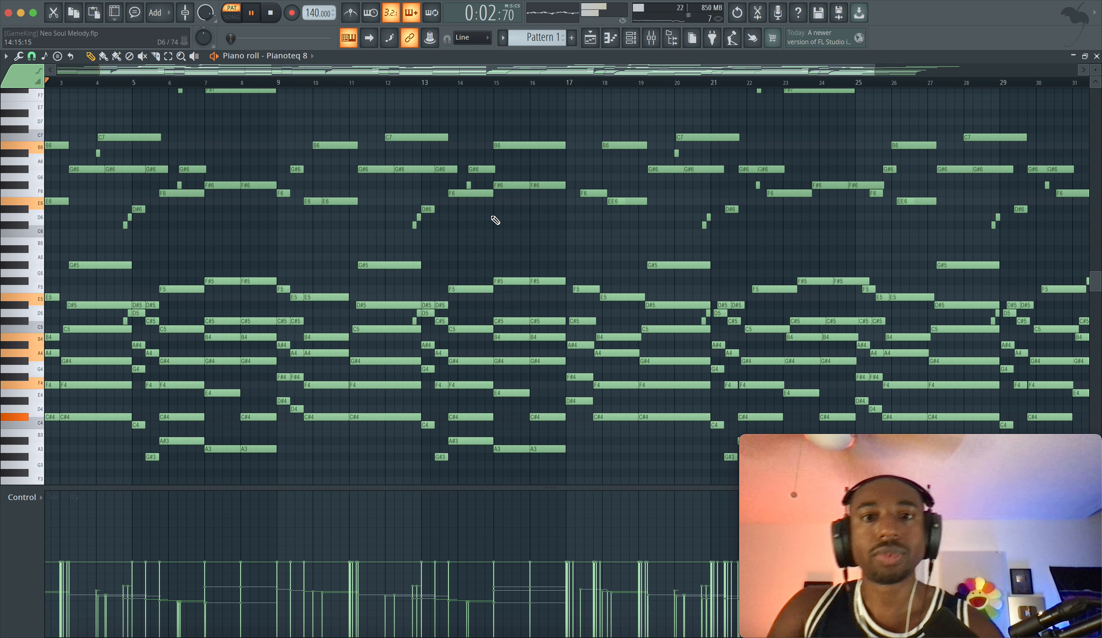
pyautogui.scroll(-4, 495, 220)
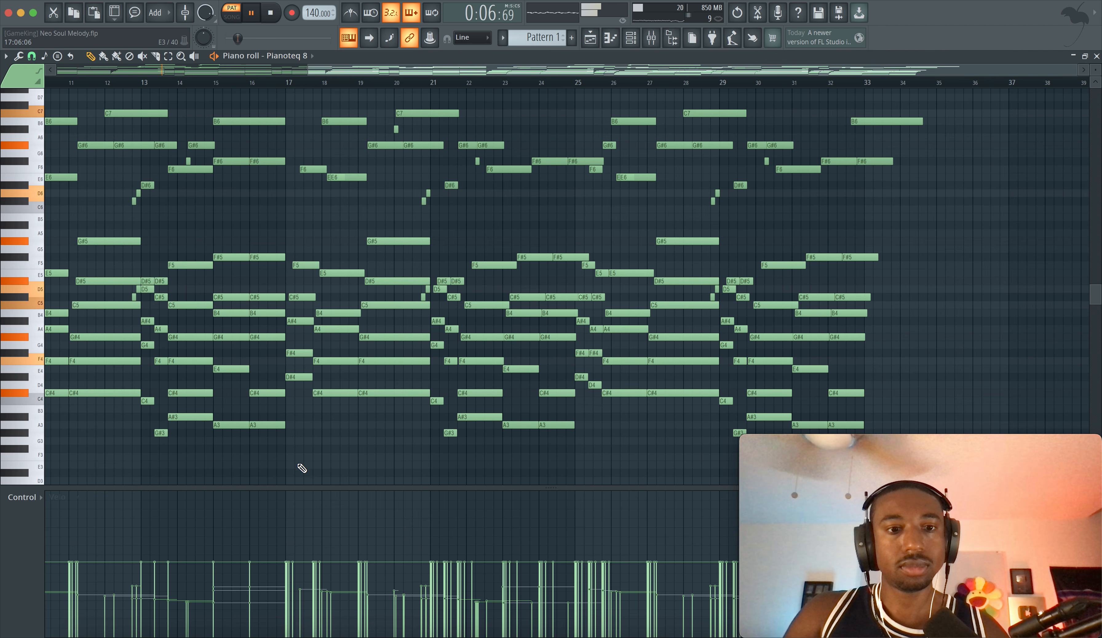
# Step: Select all strummed notes from bar 17 onward and run the Remove Overlaps script with the note end time set to Max
pyautogui.moveTo(290, 477); pyautogui.dragTo(971, 54)
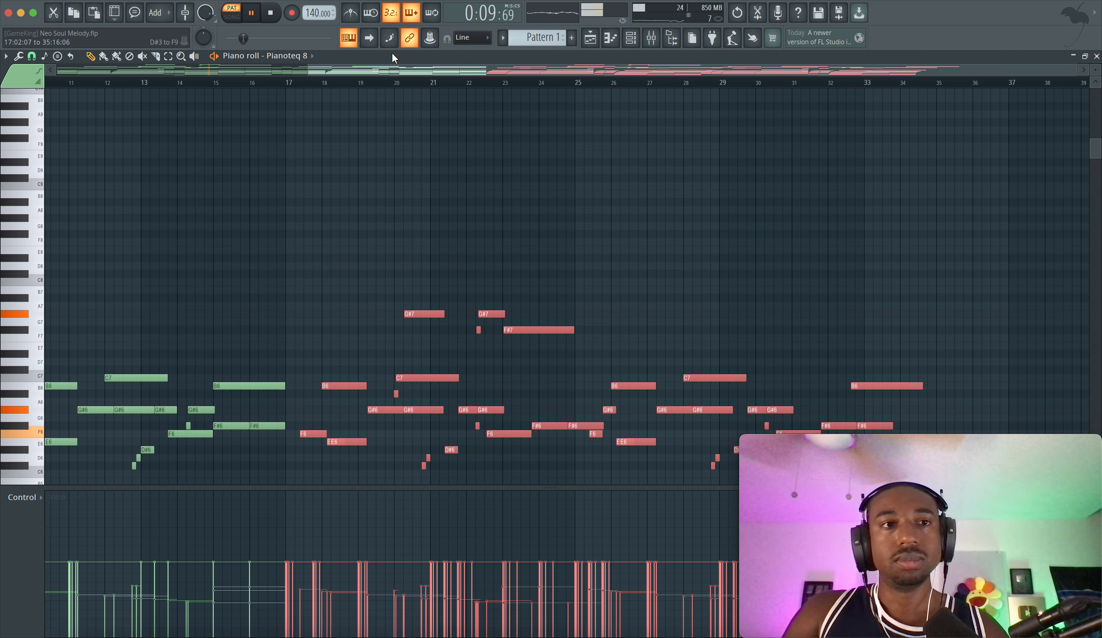
pyautogui.click(20, 60)
pyautogui.click(198, 240)
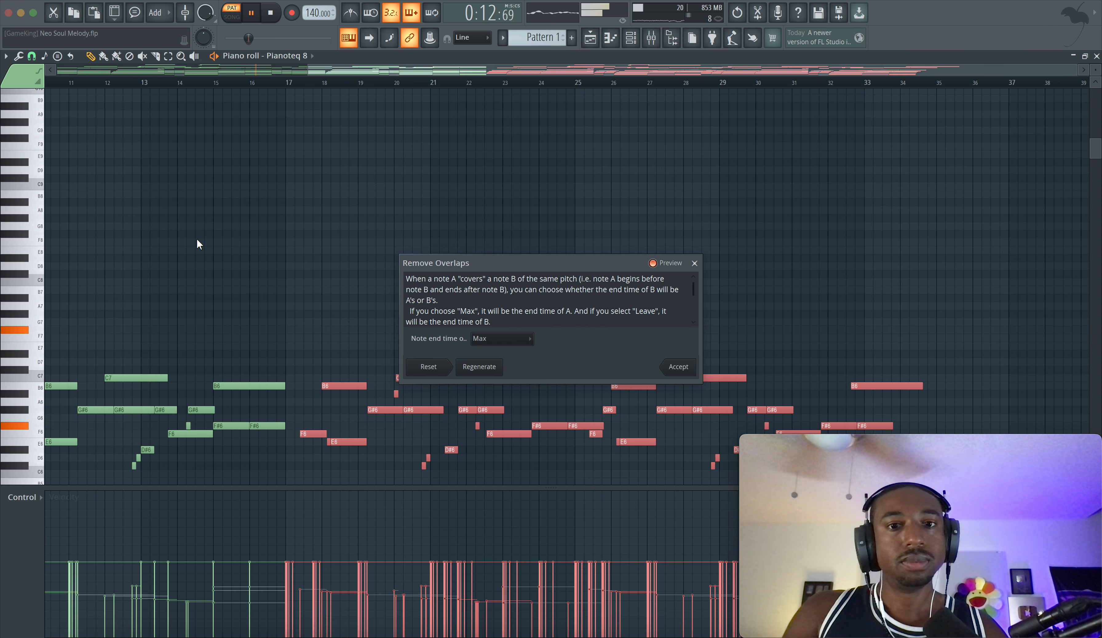
pyautogui.press('Return')
# Step: Slice the notes that extend past bar 33, delete the overhanging pieces, and return to the draw tool
pyautogui.scroll(-1, 422, 225)
pyautogui.scroll(-3, 419, 222)
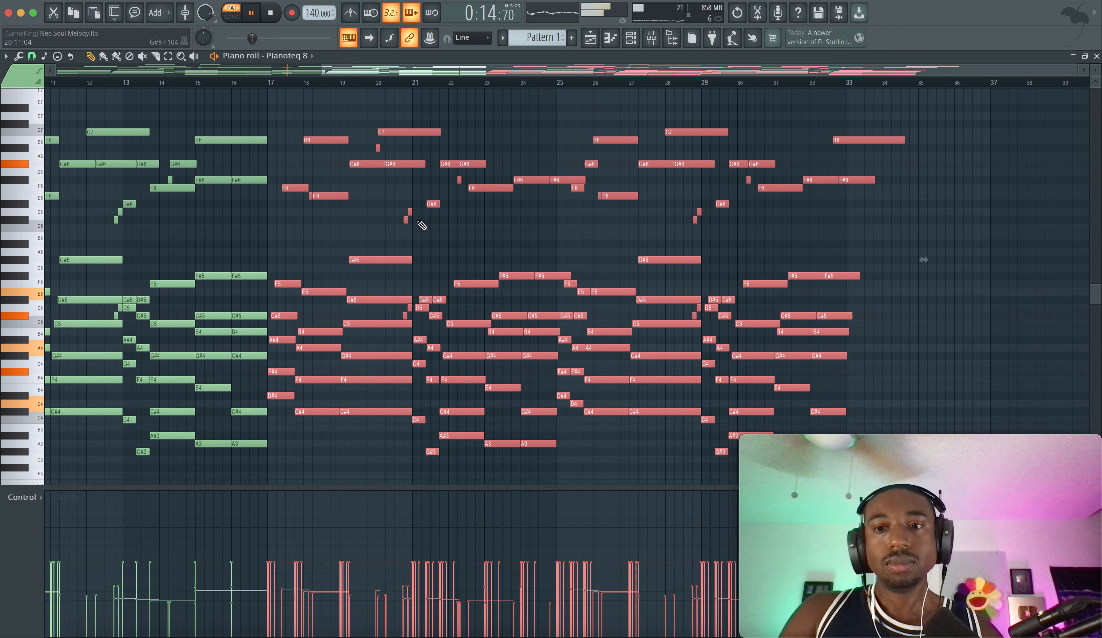
pyautogui.hscroll(2, 418, 222)
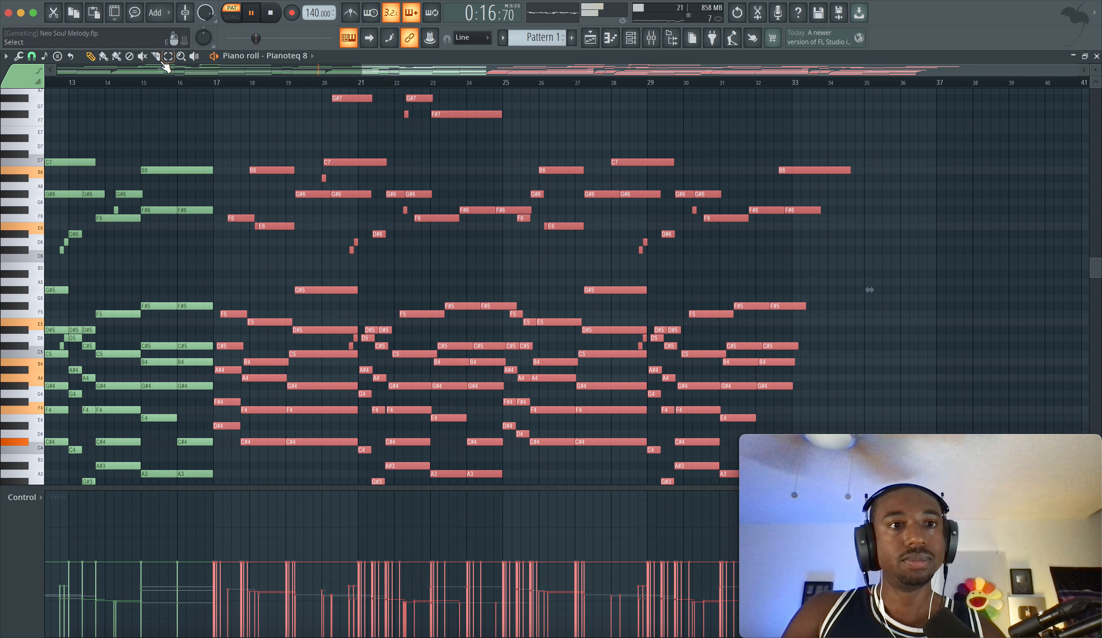
pyautogui.click(158, 58)
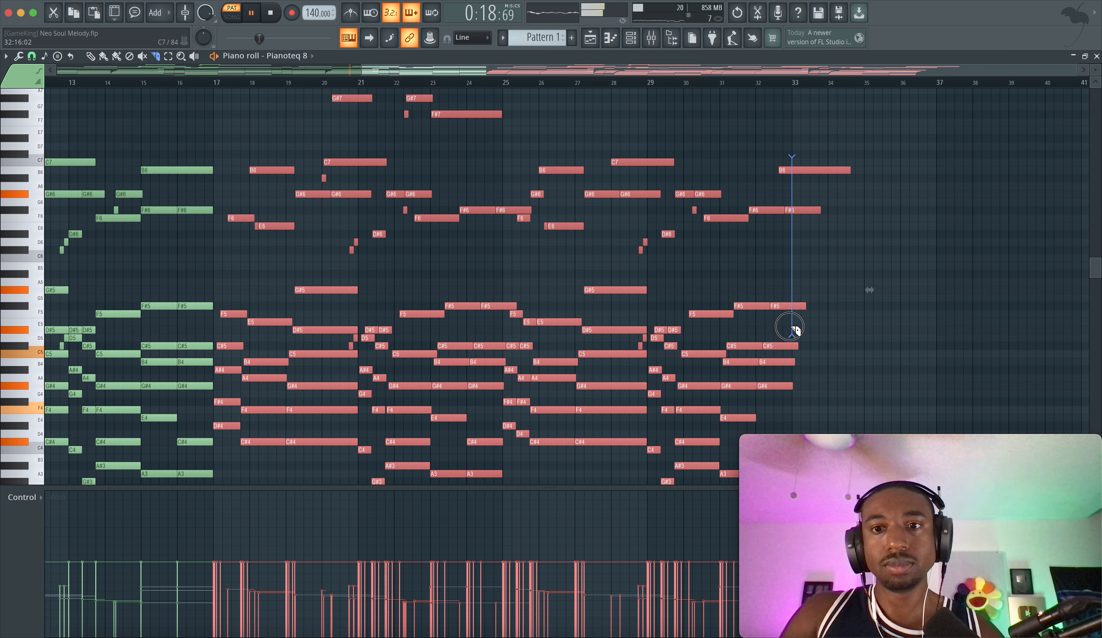
pyautogui.moveTo(802, 409); pyautogui.dragTo(794, 127)
pyautogui.press('Delete')
pyautogui.scroll(-5, 805, 226)
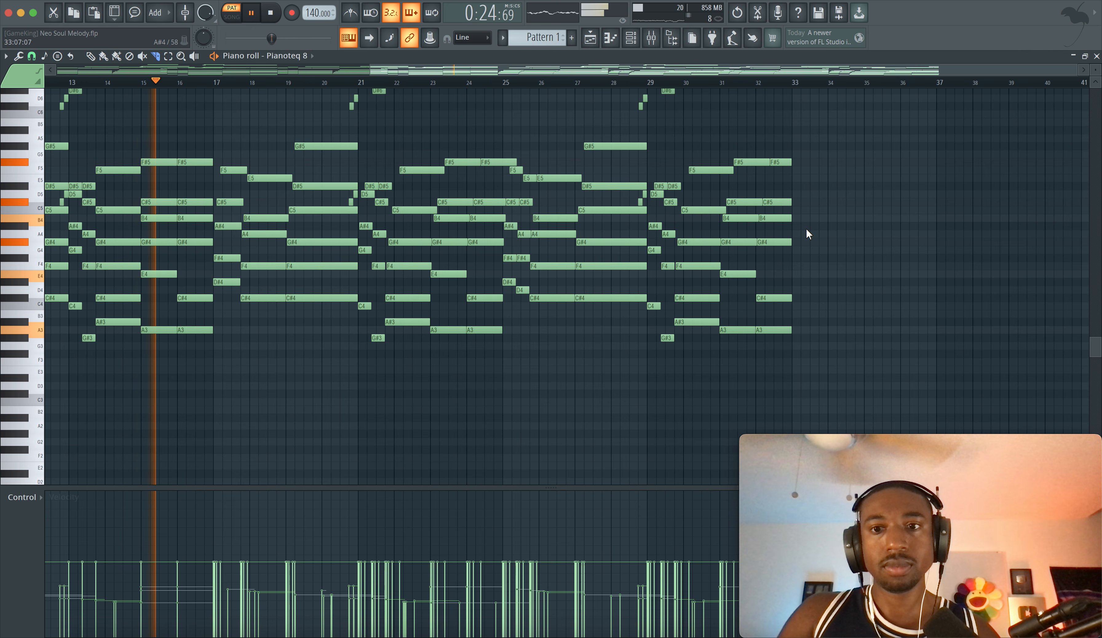
pyautogui.moveTo(809, 131)
pyautogui.mouseDown()
pyautogui.moveTo(786, 386)
pyautogui.moveTo(820, 310)
pyautogui.moveTo(794, 165)
pyautogui.moveTo(791, 341)
pyautogui.mouseUp()
pyautogui.scroll(10, 290, 224)
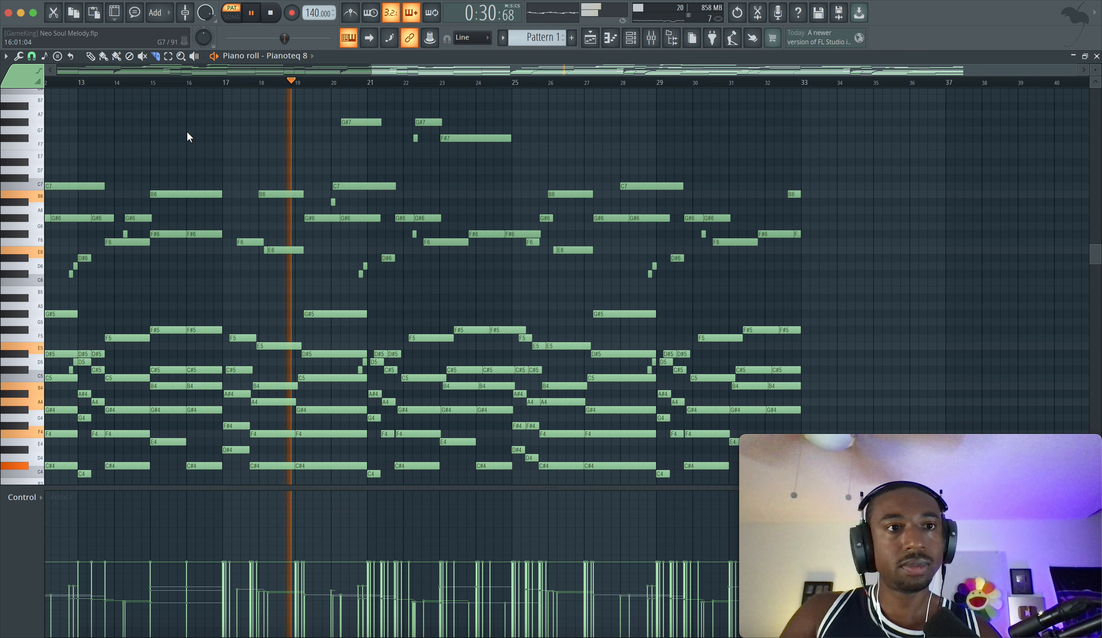
pyautogui.click(90, 55)
# Step: Listen to the strummed section from bar 17 and examine its high melody notes, then stop playback
pyautogui.scroll(3, 320, 305)
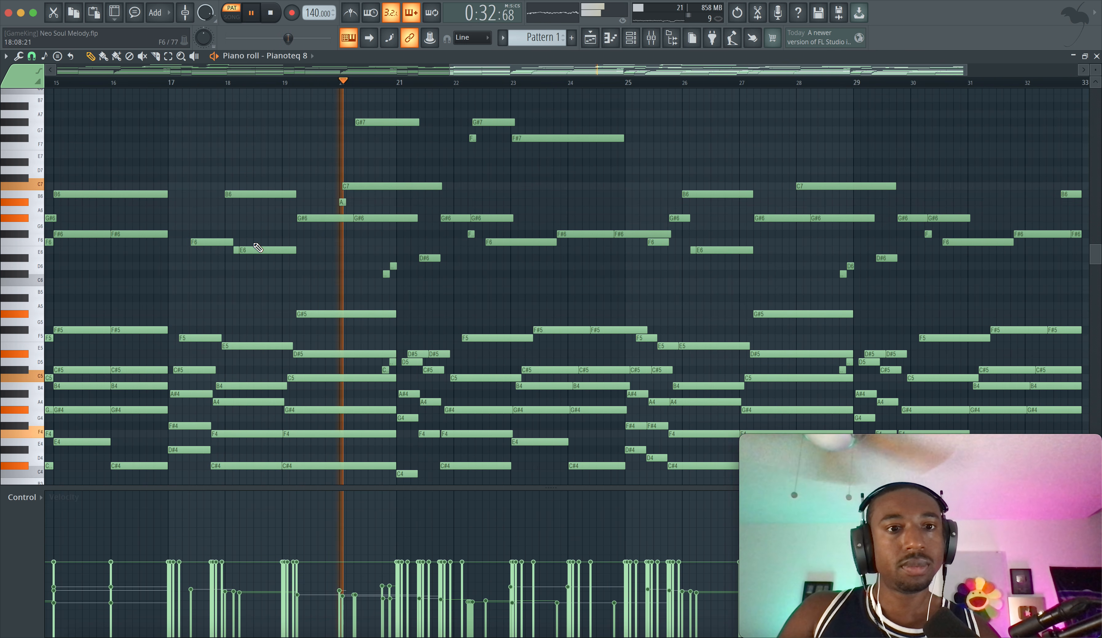
pyautogui.scroll(1, 254, 263)
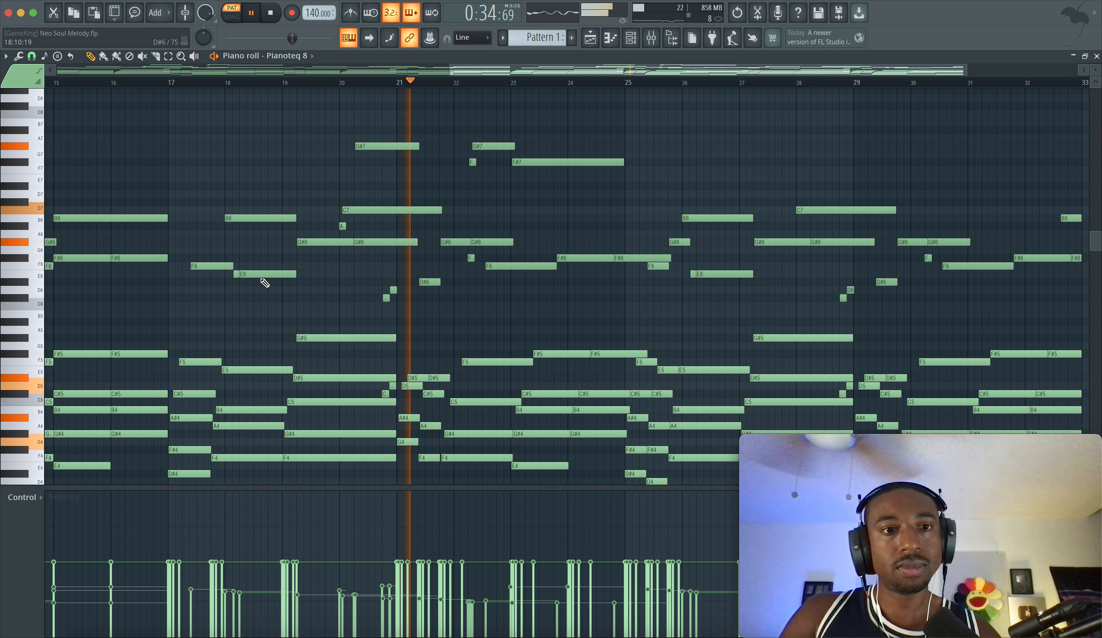
pyautogui.scroll(1, 260, 277)
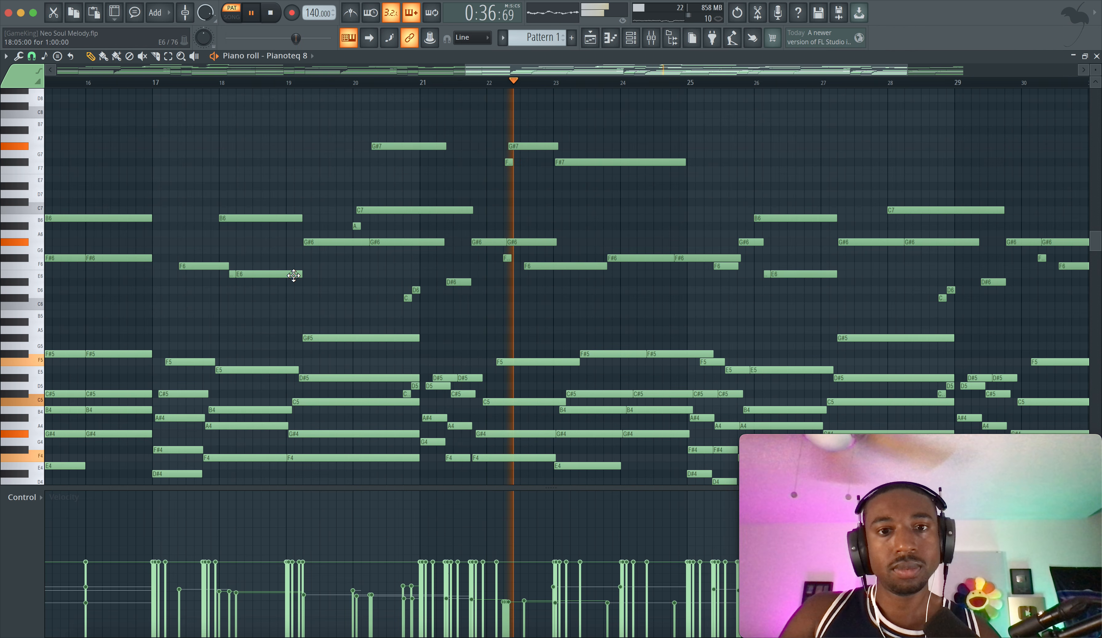
pyautogui.scroll(-3, 516, 323)
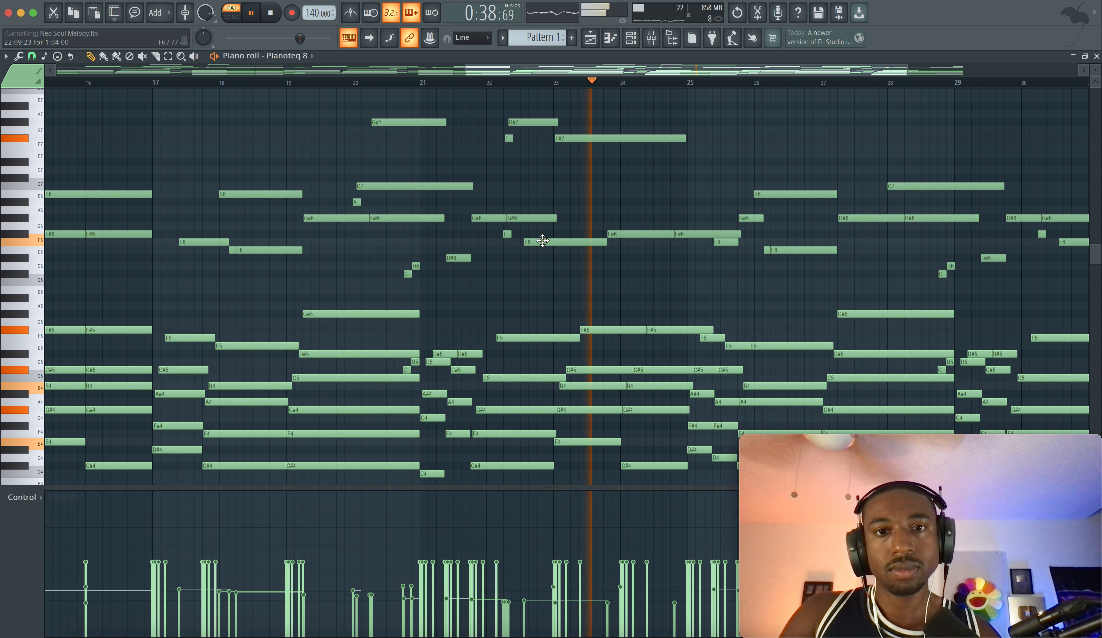
pyautogui.moveTo(588, 253); pyautogui.dragTo(504, 123)
pyautogui.press('F9')
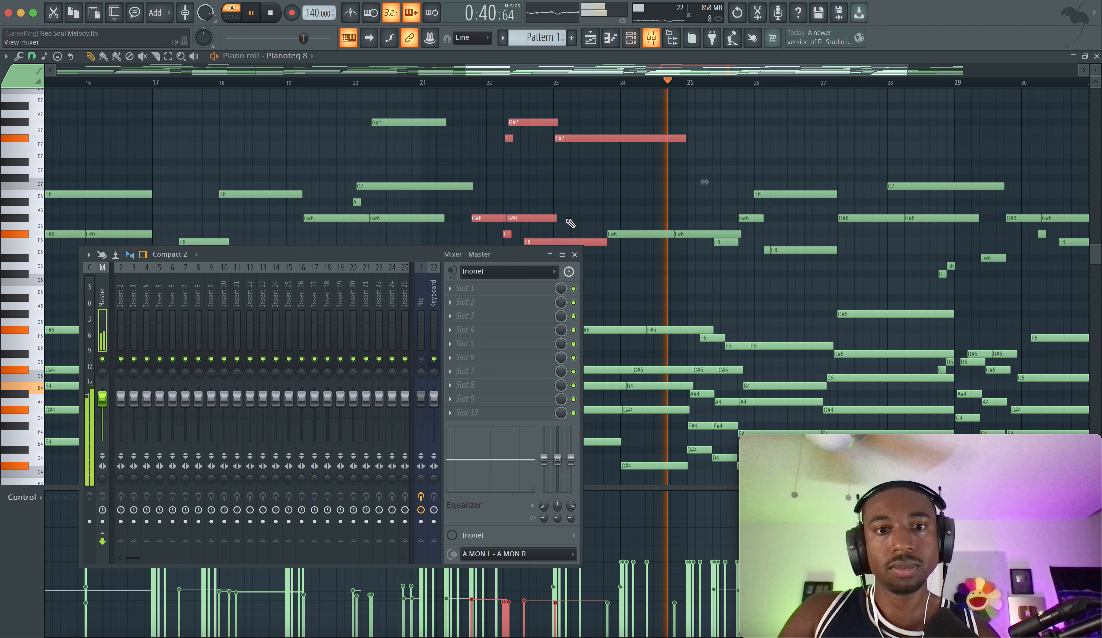
pyautogui.press('space')
pyautogui.keyDown('super'); pyautogui.click(610, 268); pyautogui.keyUp('super')
# Step: Delete all octave melody notes above C6 in bars 17 to 32
pyautogui.scroll(-3, 610, 268)
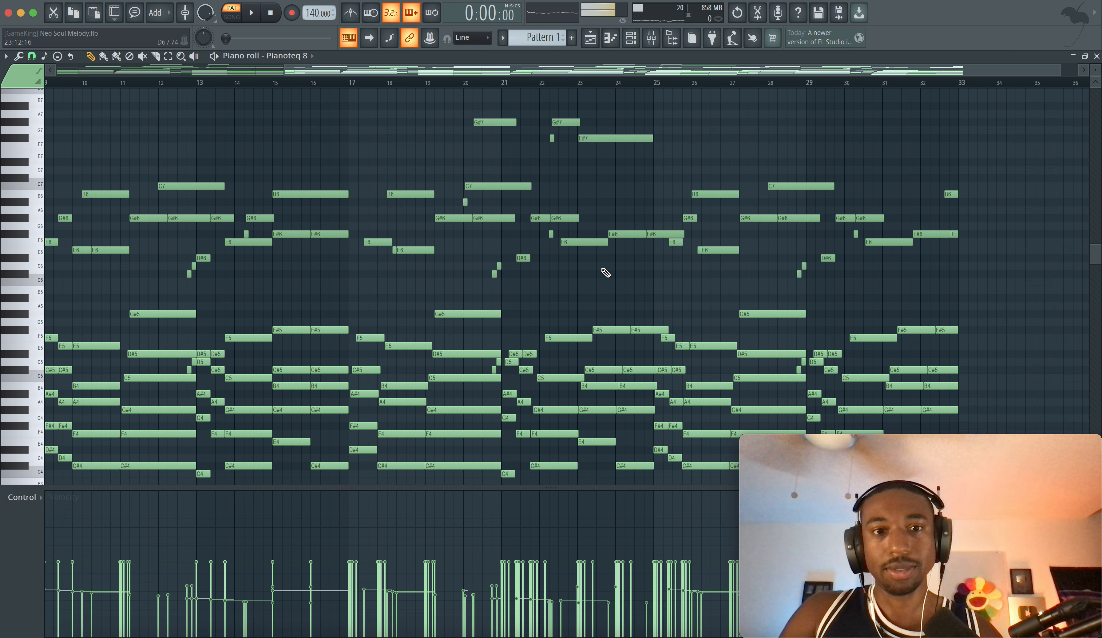
pyautogui.moveTo(971, 293); pyautogui.dragTo(362, 84)
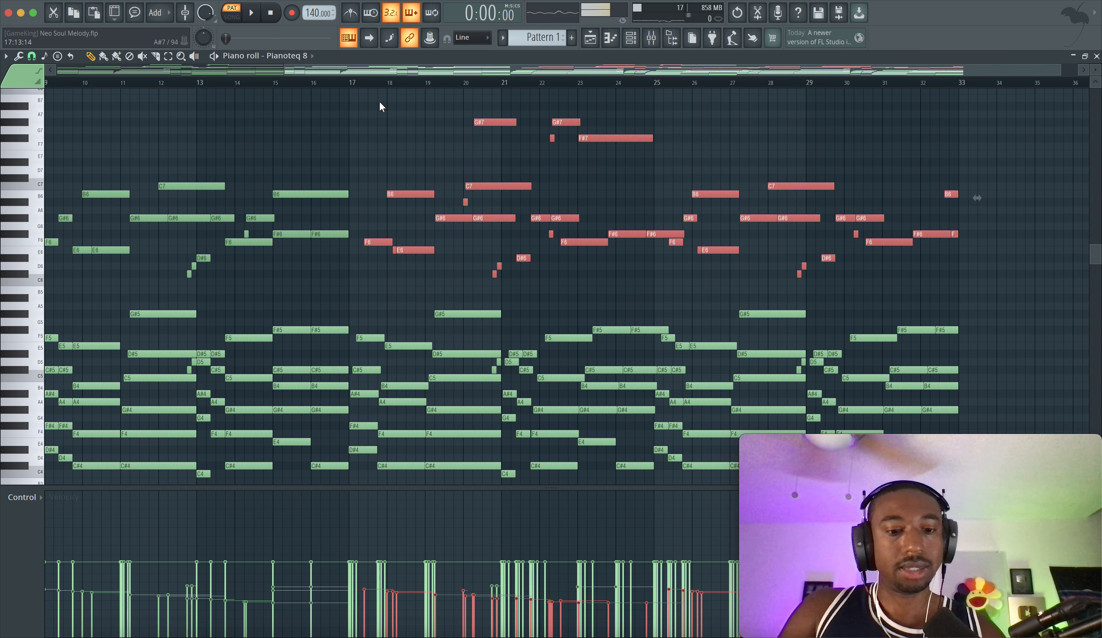
pyautogui.press('Delete')
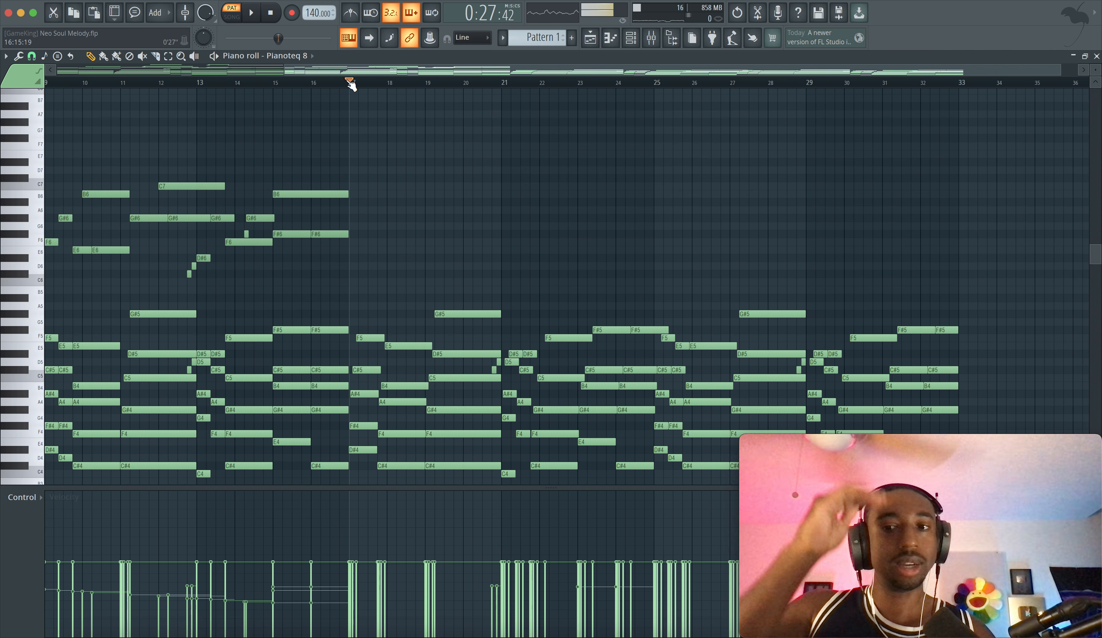
# Step: Play back the chords from bar 17 and shift the strummed F5 at bar 22 earlier, in line with the C5 below it
pyautogui.click(651, 39)
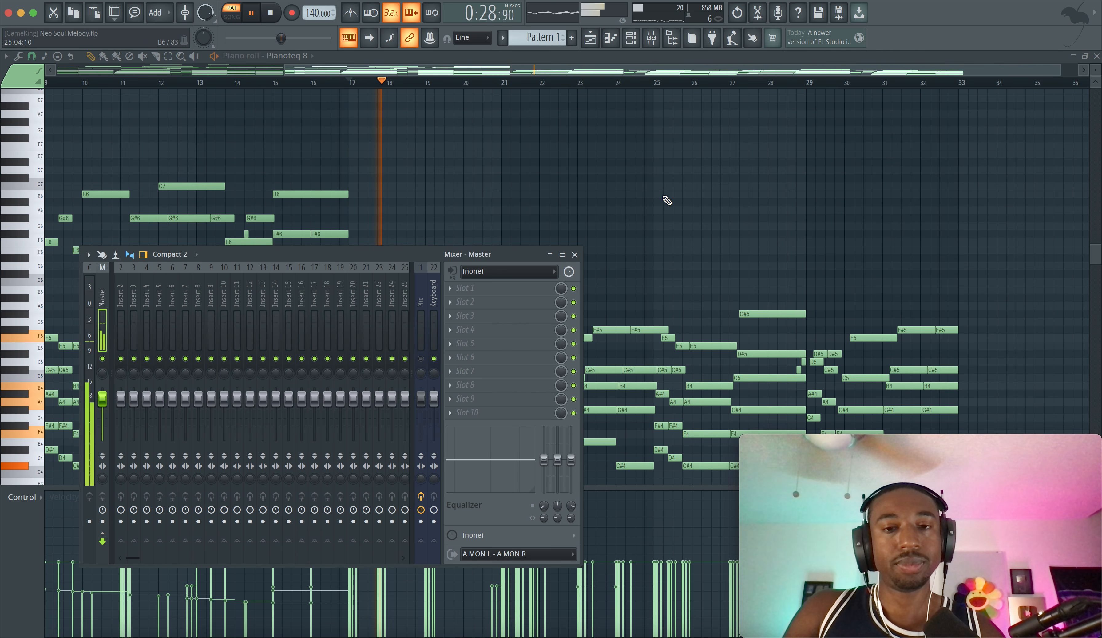
pyautogui.press('F9')
pyautogui.scroll(-5, 643, 199)
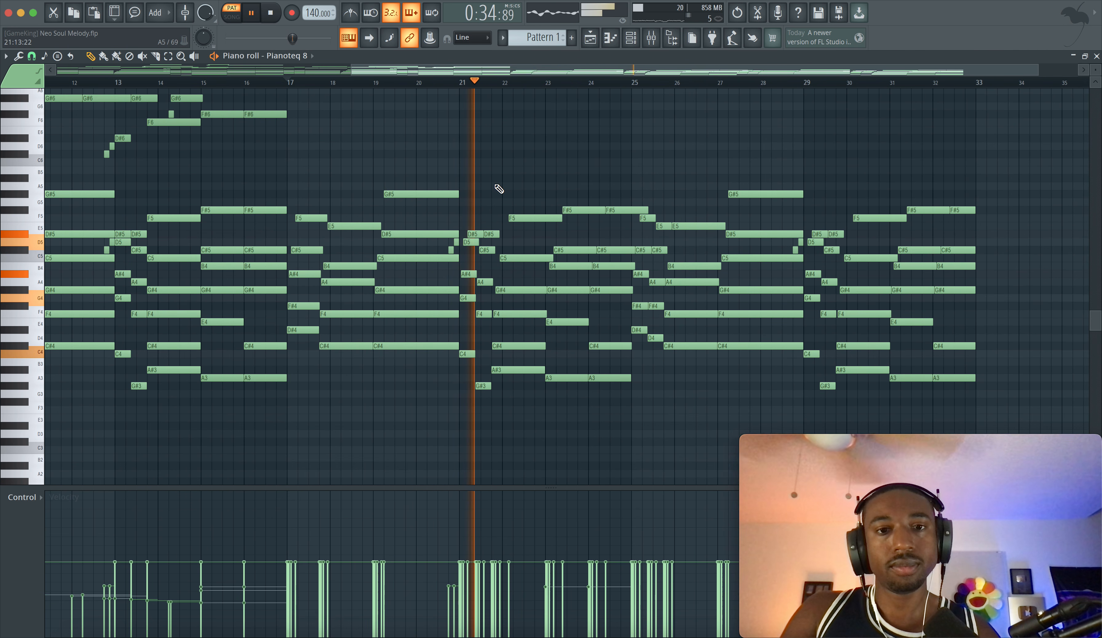
pyautogui.scroll(-1, 491, 188)
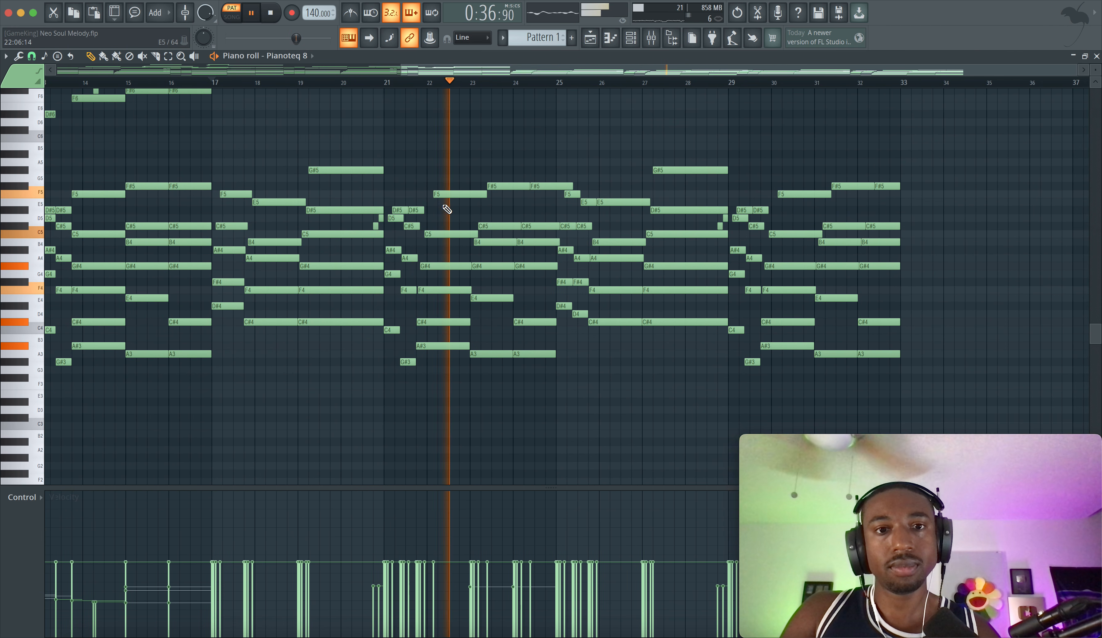
pyautogui.moveTo(443, 189); pyautogui.dragTo(434, 189)
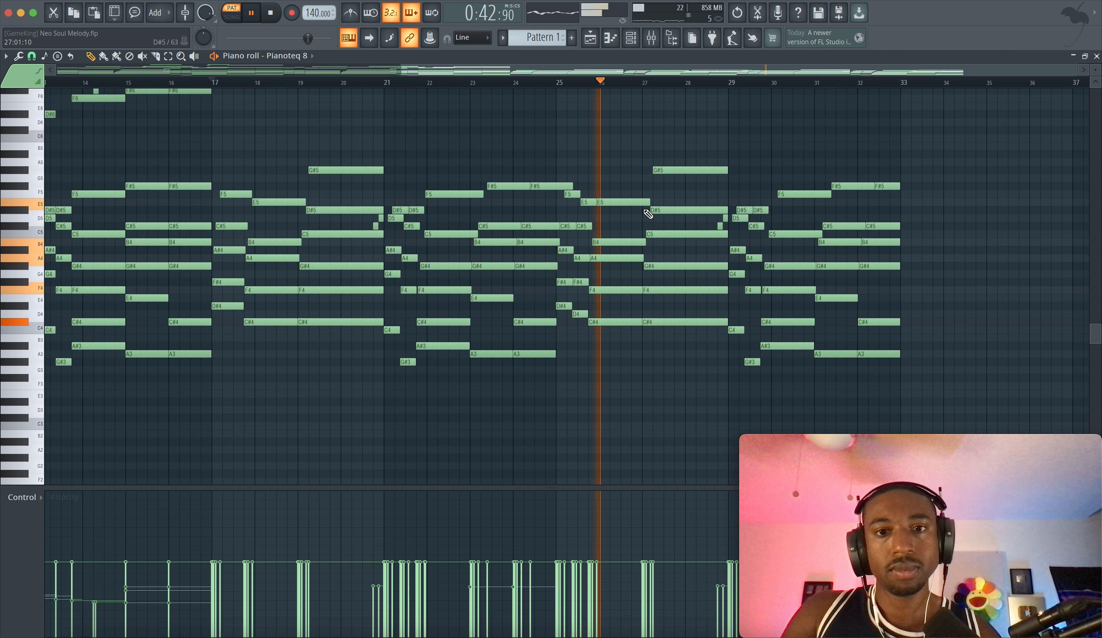
# Step: Try humanizing the notes in bars 17 to 32 and slicing them at bar 33
pyautogui.hscroll(4, 644, 210)
pyautogui.scroll(1, 643, 211)
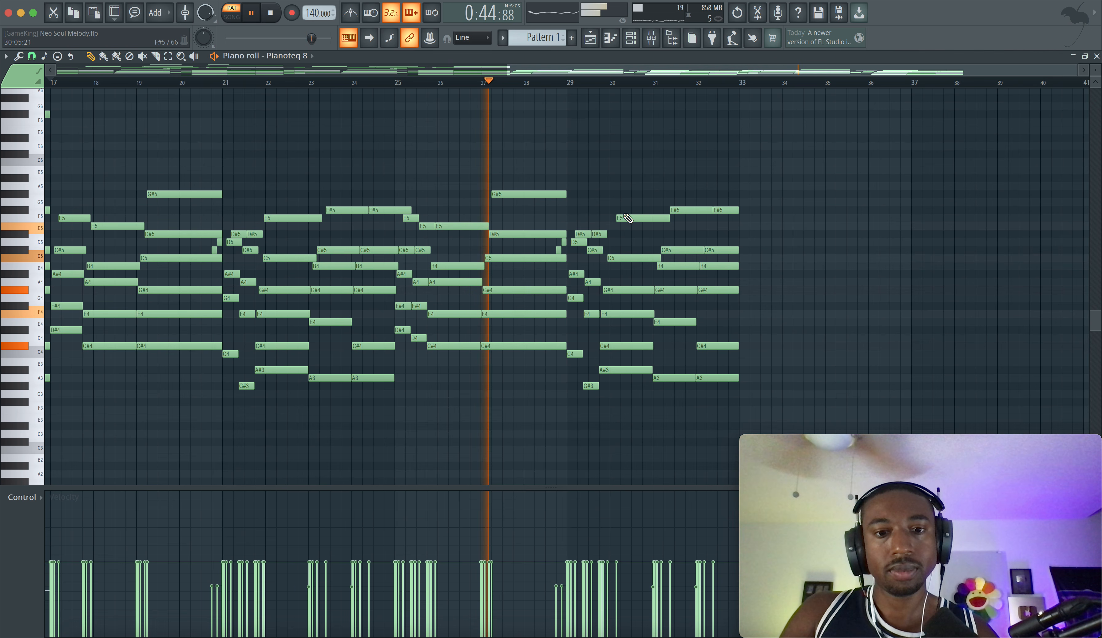
pyautogui.scroll(-1, 628, 218)
pyautogui.scroll(-1, 628, 218)
pyautogui.moveTo(750, 135); pyautogui.dragTo(194, 420)
pyautogui.click(18, 55)
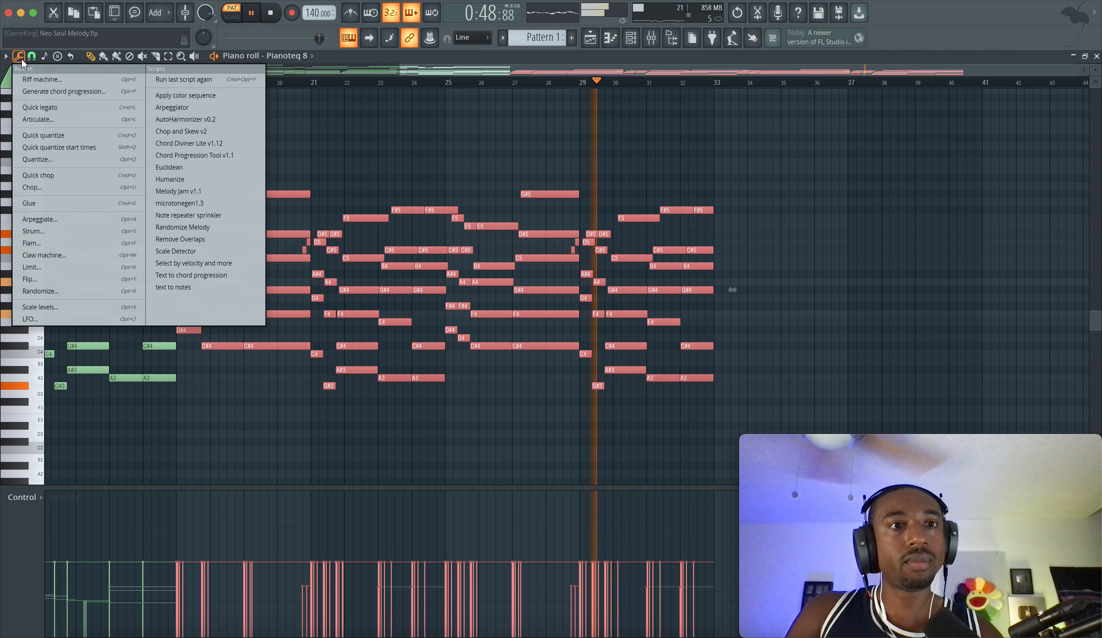
pyautogui.click(179, 180)
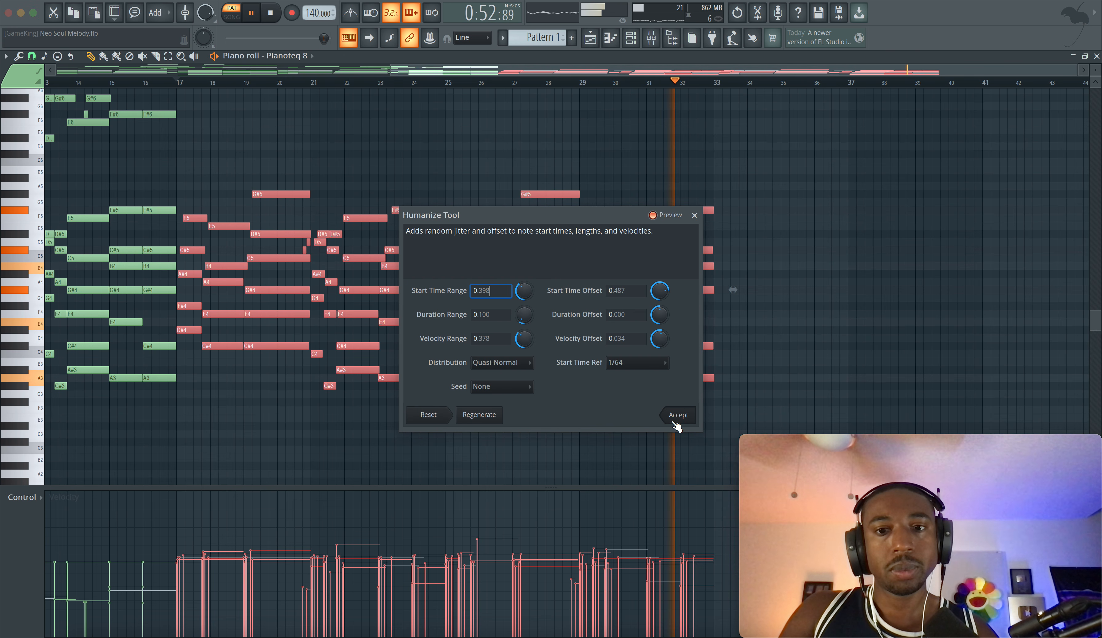
pyautogui.click(675, 421)
pyautogui.press('space')
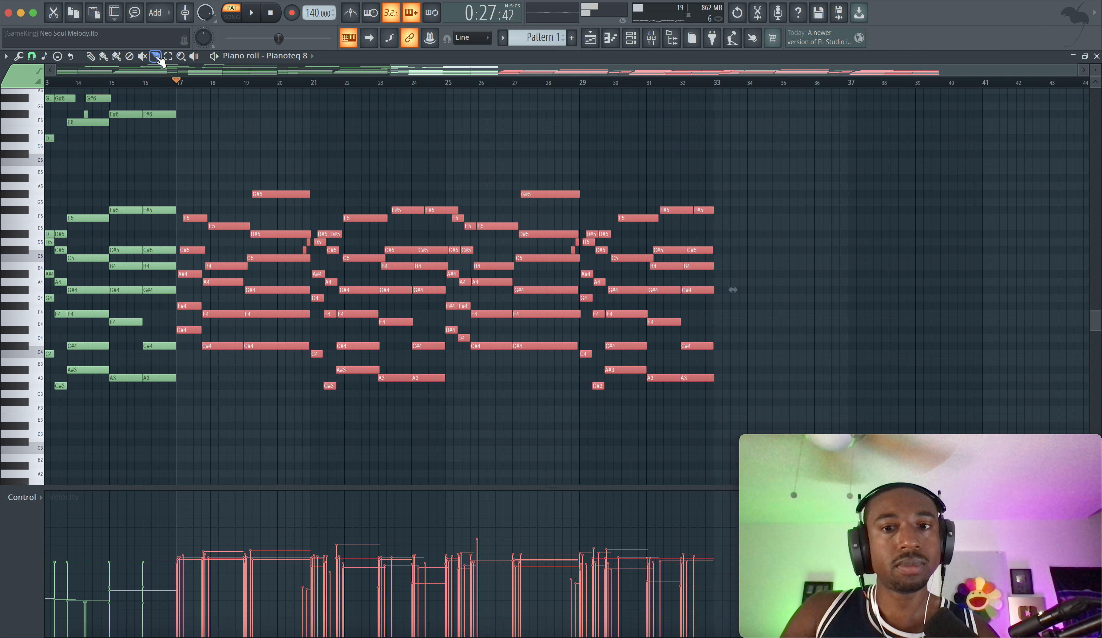
pyautogui.moveTo(713, 176); pyautogui.dragTo(717, 378)
pyautogui.hotkey('ctrl', 'z')
# Step: Slice the notes at bar 33, remove the overlaps among all notes in bars 17 to 32 and clear the selection
pyautogui.moveTo(715, 197); pyautogui.dragTo(713, 388)
pyautogui.moveTo(749, 127); pyautogui.dragTo(192, 420)
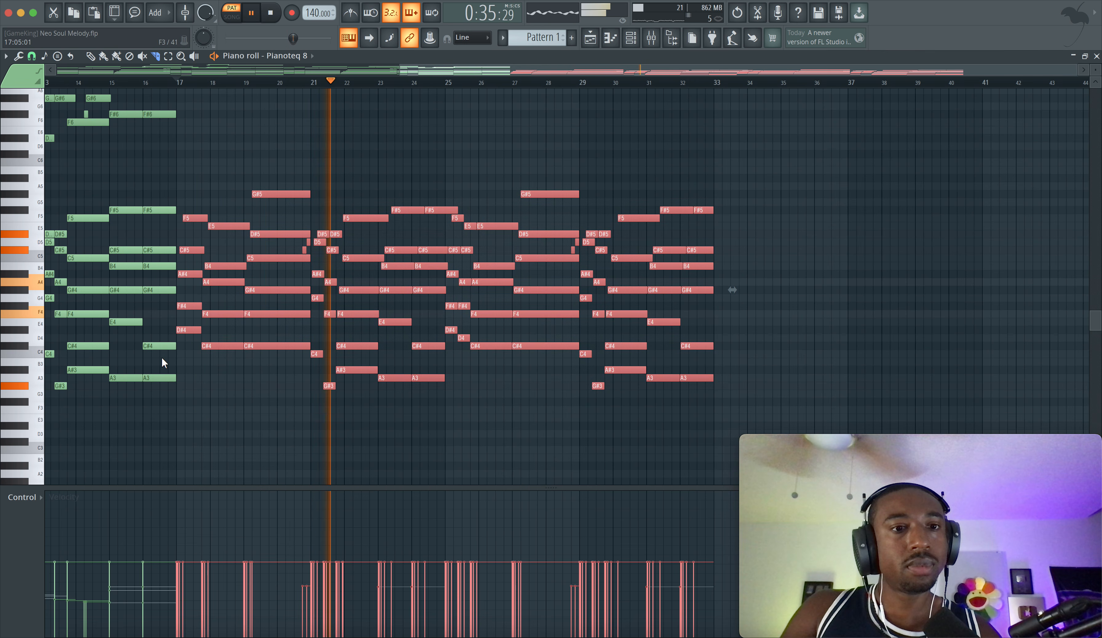
pyautogui.click(19, 55)
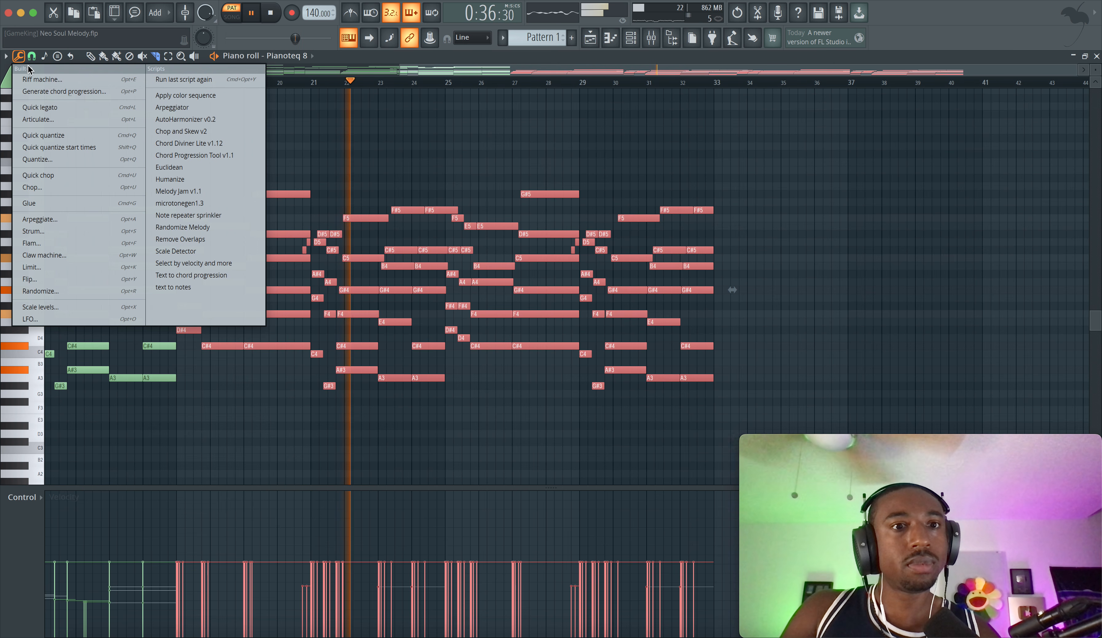
pyautogui.click(195, 243)
pyautogui.press('Return')
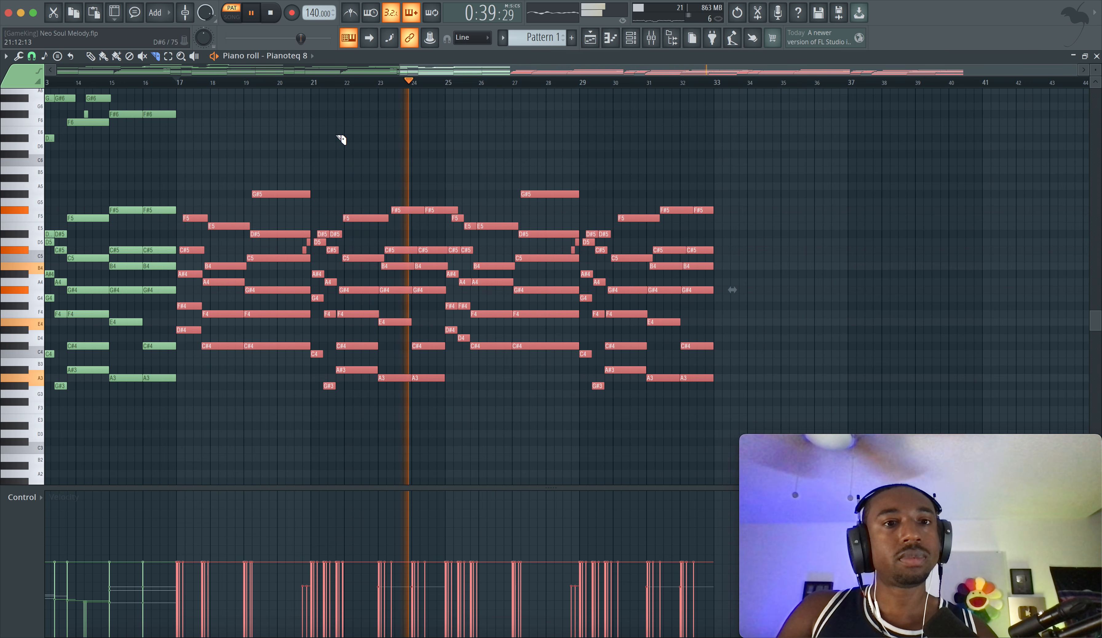
pyautogui.press('super+d')
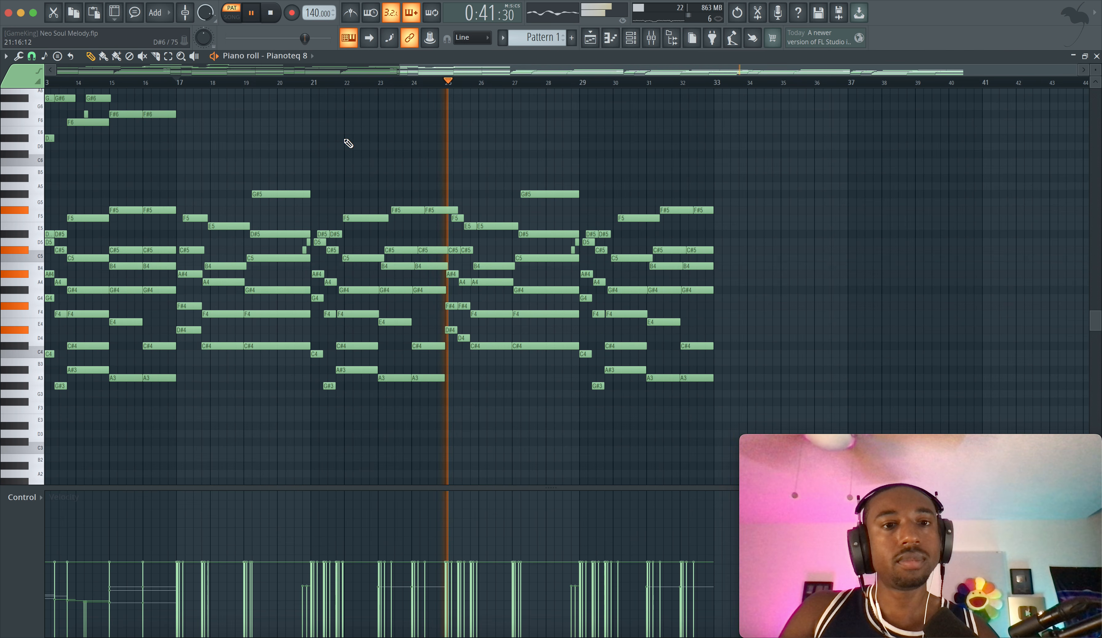
# Step: Humanize the notes in bars 17 to 32 with start time range 0.398, start time offset 0.487 and velocity range 0.378
pyautogui.scroll(2, 350, 141)
pyautogui.hscroll(-3, 356, 142)
pyautogui.hscroll(3, 442, 147)
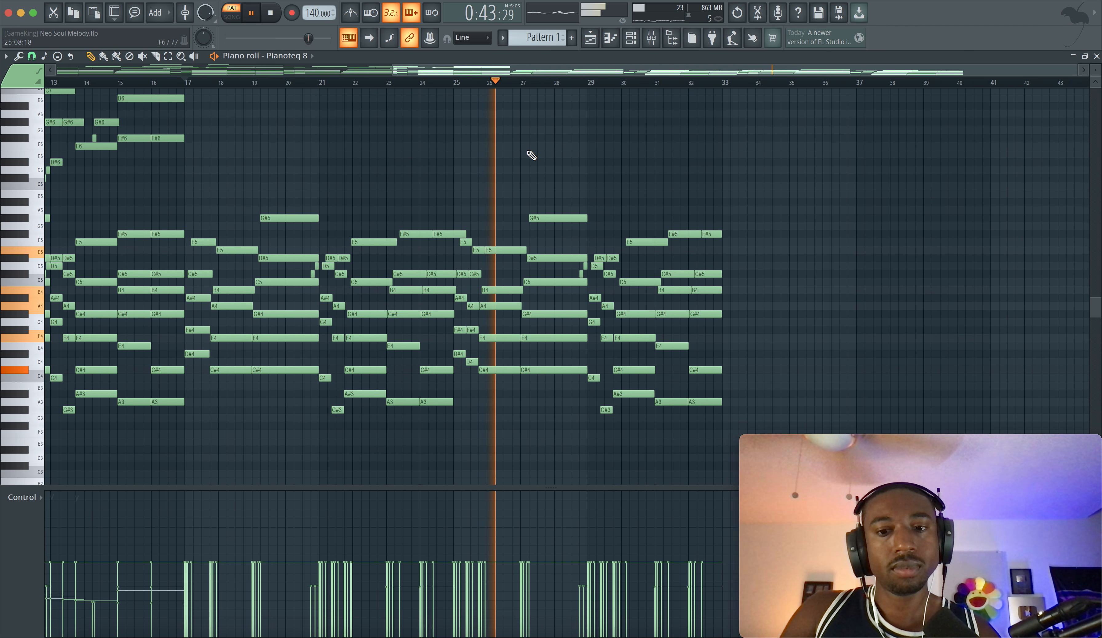
pyautogui.moveTo(742, 147); pyautogui.dragTo(196, 430)
pyautogui.click(19, 55)
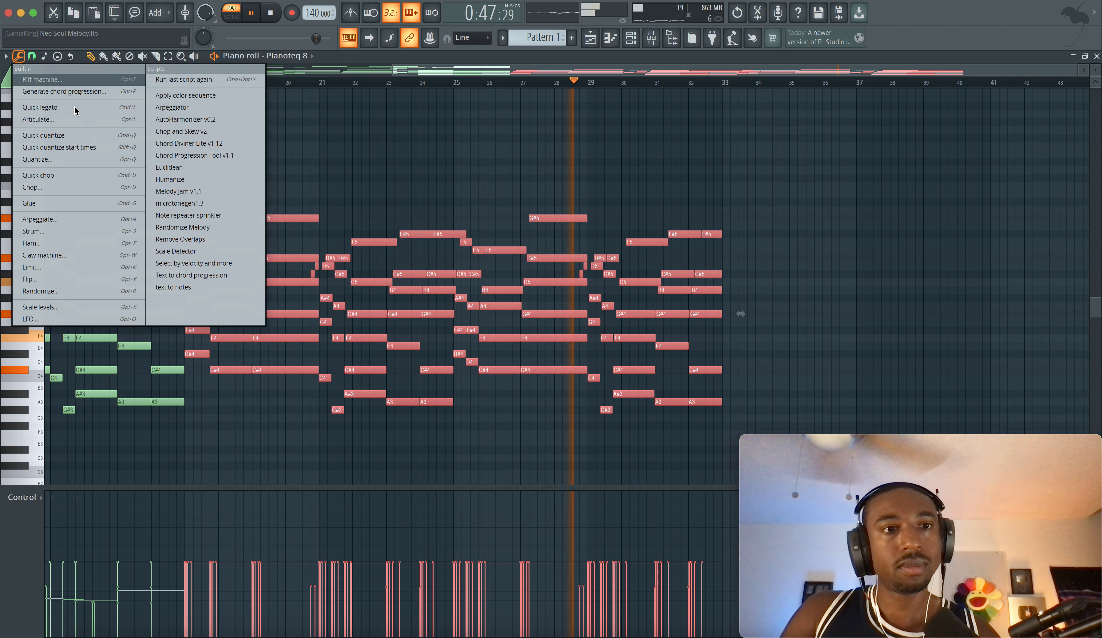
pyautogui.click(190, 181)
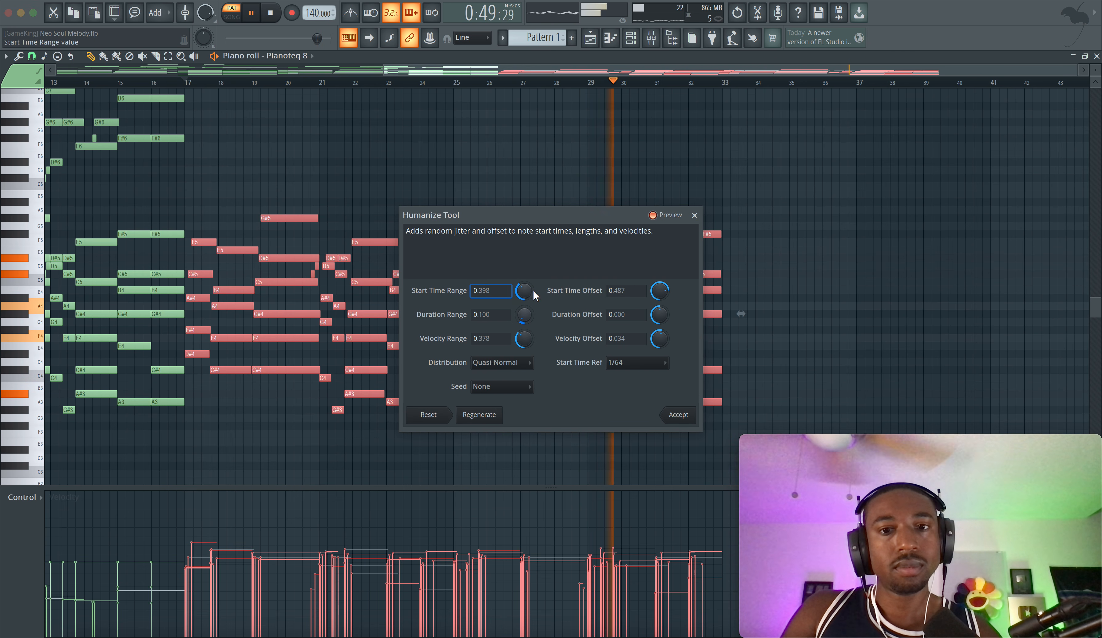
pyautogui.click(678, 415)
# Step: Remove the overlaps among the humanized notes in bars 17 to 32
pyautogui.moveTo(750, 177); pyautogui.dragTo(204, 447)
pyautogui.click(19, 55)
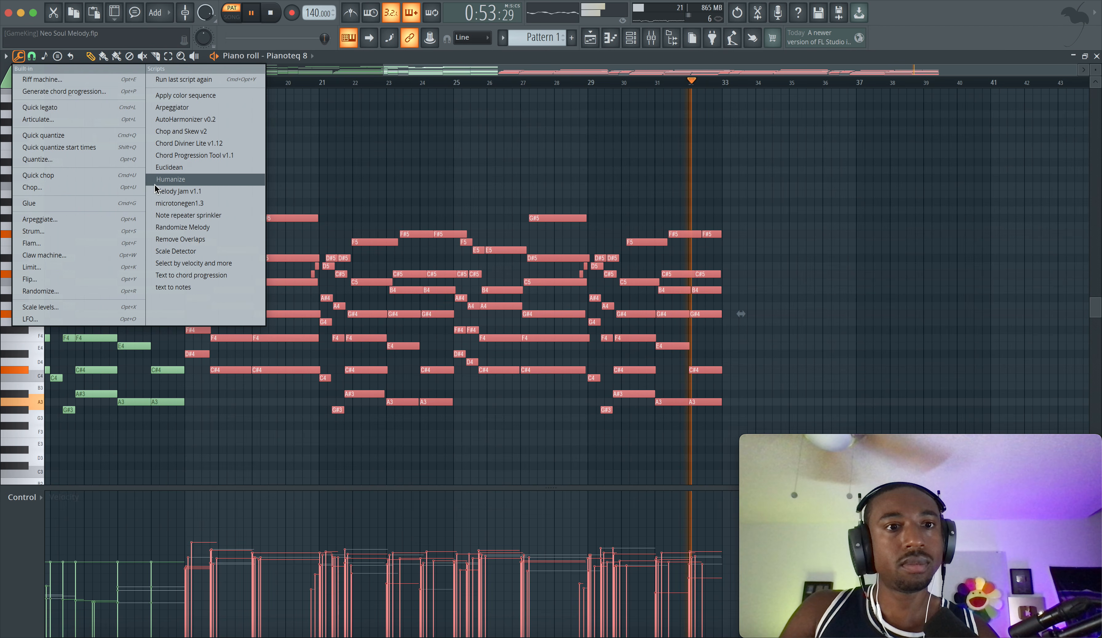
pyautogui.click(192, 239)
pyautogui.press('Return')
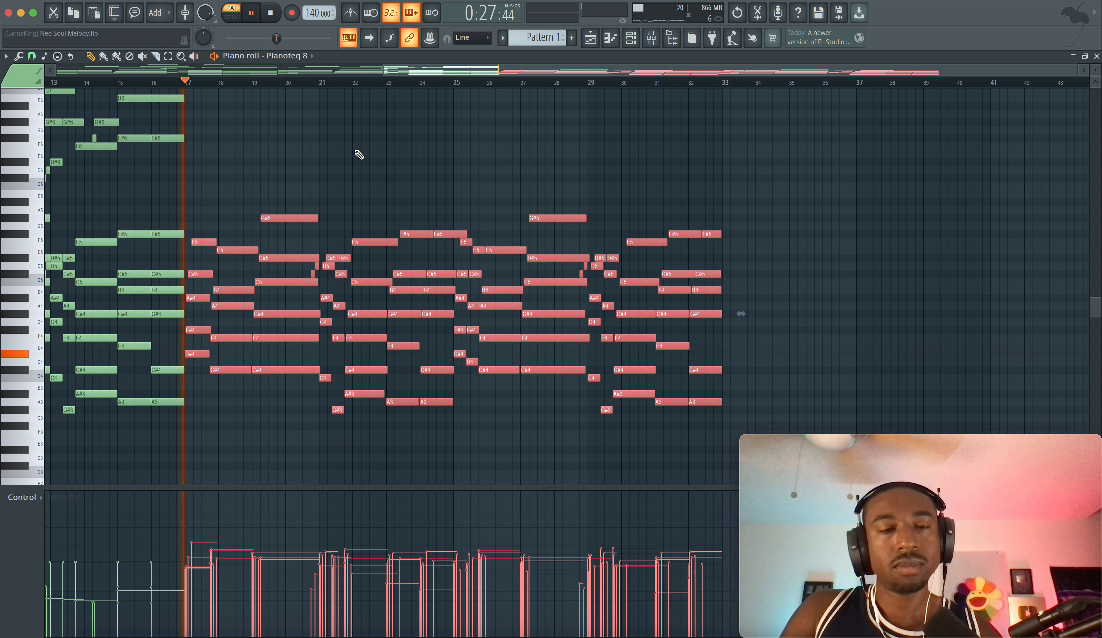
# Step: Stop playback and toggle the mute of the Mic mixer track, then close the mixer
pyautogui.press('space')
pyautogui.click(651, 39)
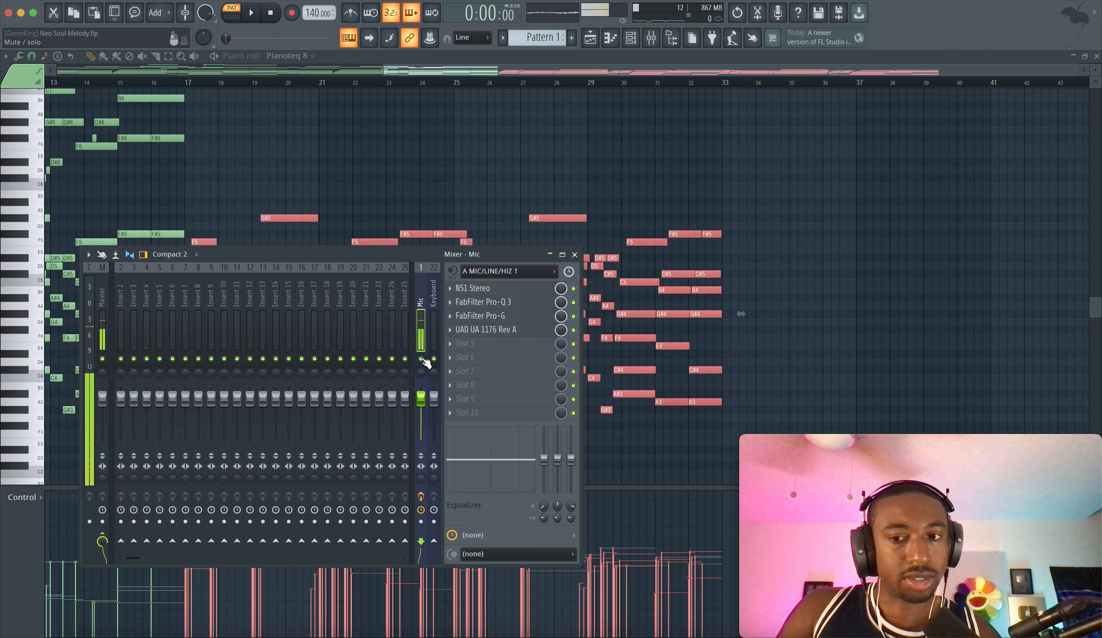
pyautogui.click(574, 254)
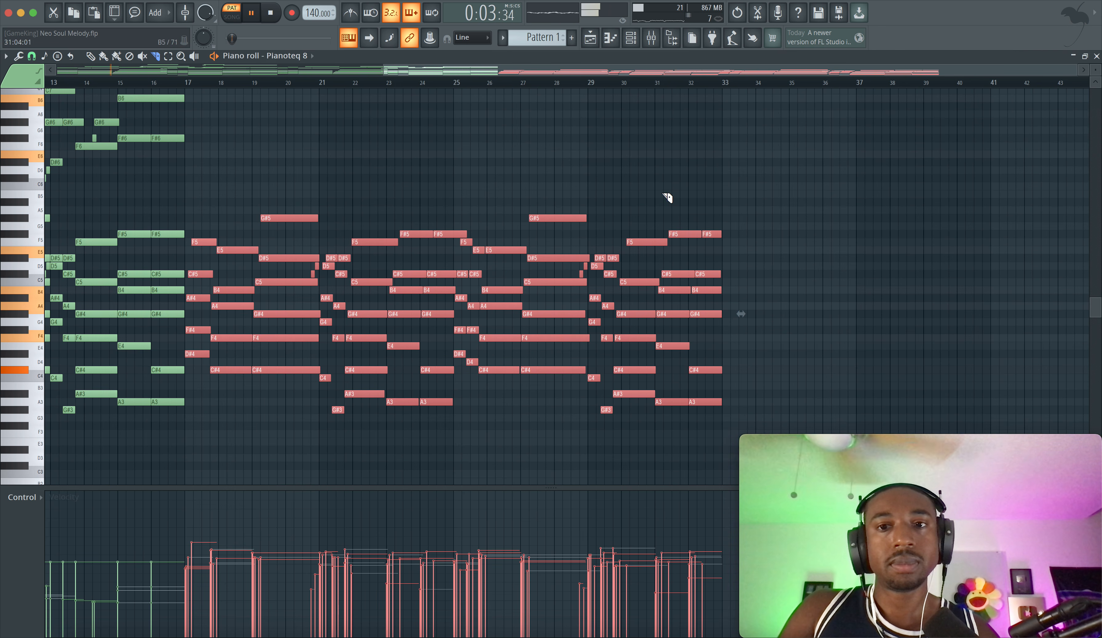
# Step: Run Remove Overlaps once more on the notes in bars 17 to 32 and slice them at bar 33
pyautogui.click(18, 55)
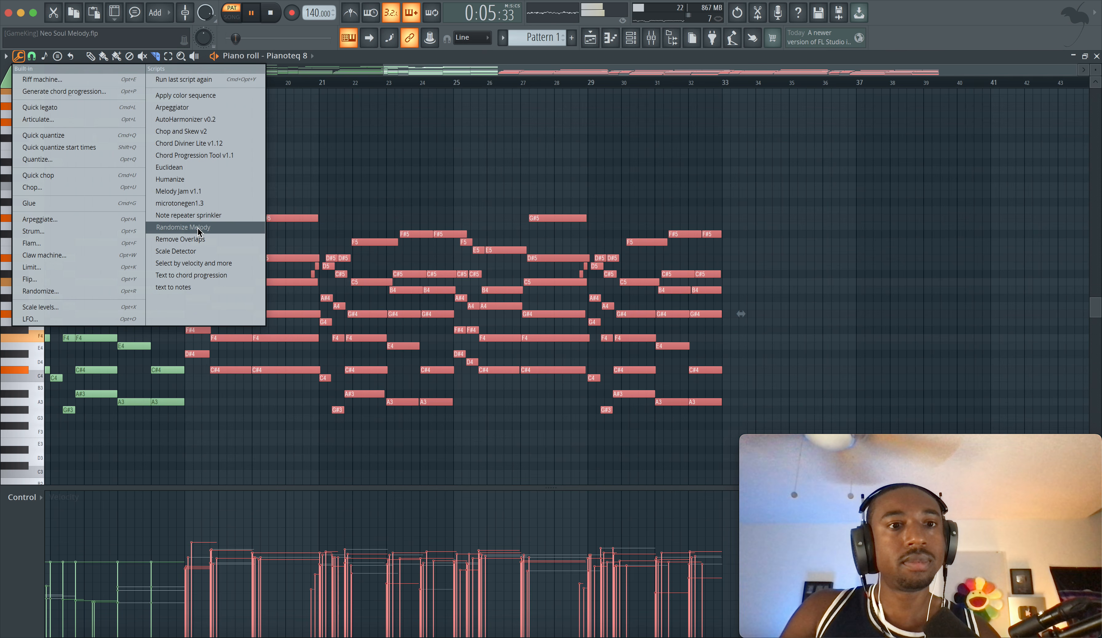
pyautogui.click(198, 237)
pyautogui.click(694, 263)
pyautogui.click(735, 180)
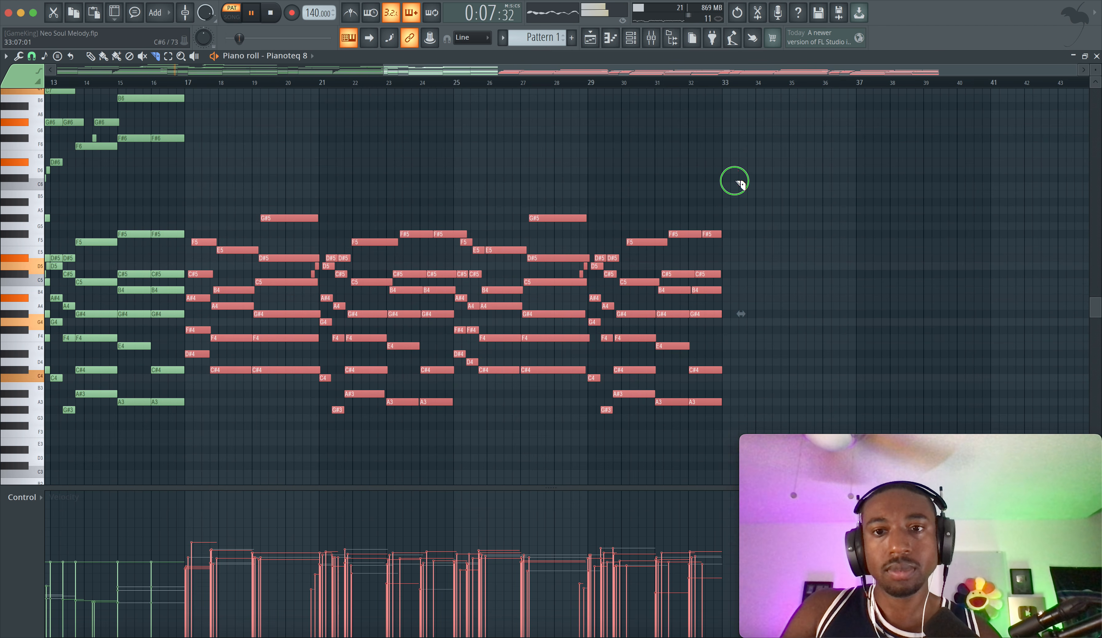
pyautogui.moveTo(720, 412); pyautogui.dragTo(720, 413)
# Step: Unmute the Mic mixer track, then mute it again and close the mixer
pyautogui.hscroll(-10, 665, 381)
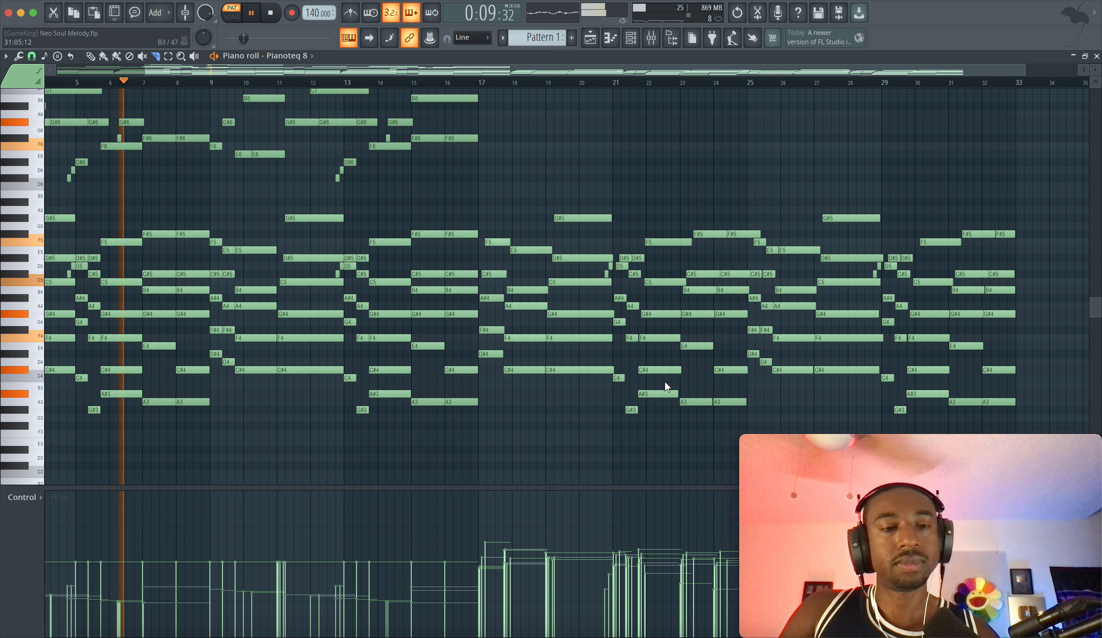
pyautogui.scroll(3, 665, 382)
pyautogui.click(651, 37)
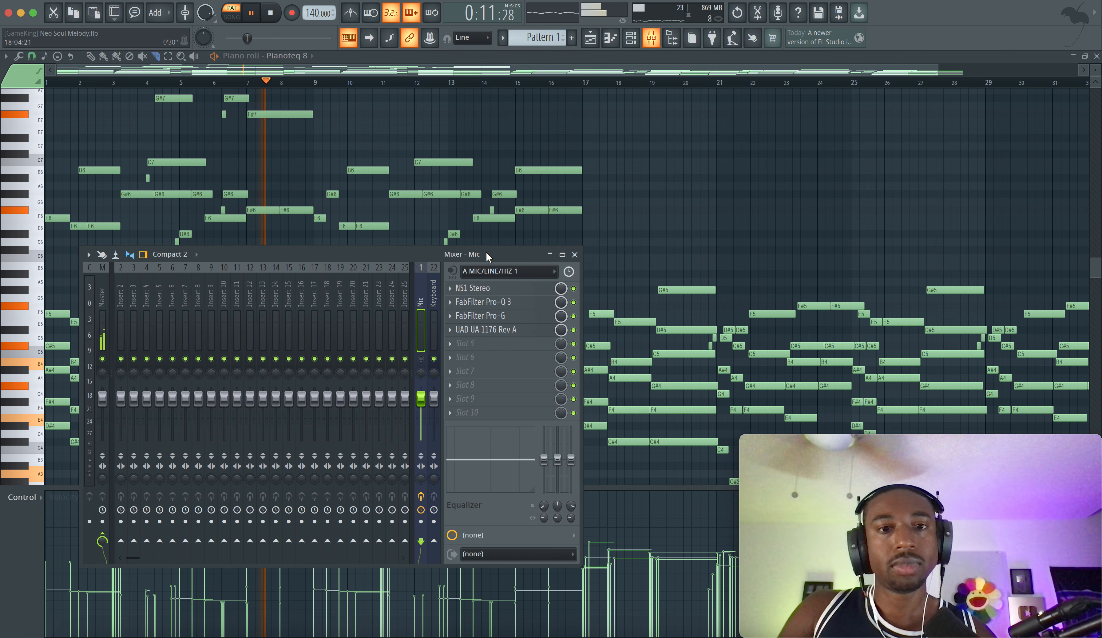
pyautogui.click(421, 359)
pyautogui.click(574, 255)
pyautogui.scroll(-3, 268, 113)
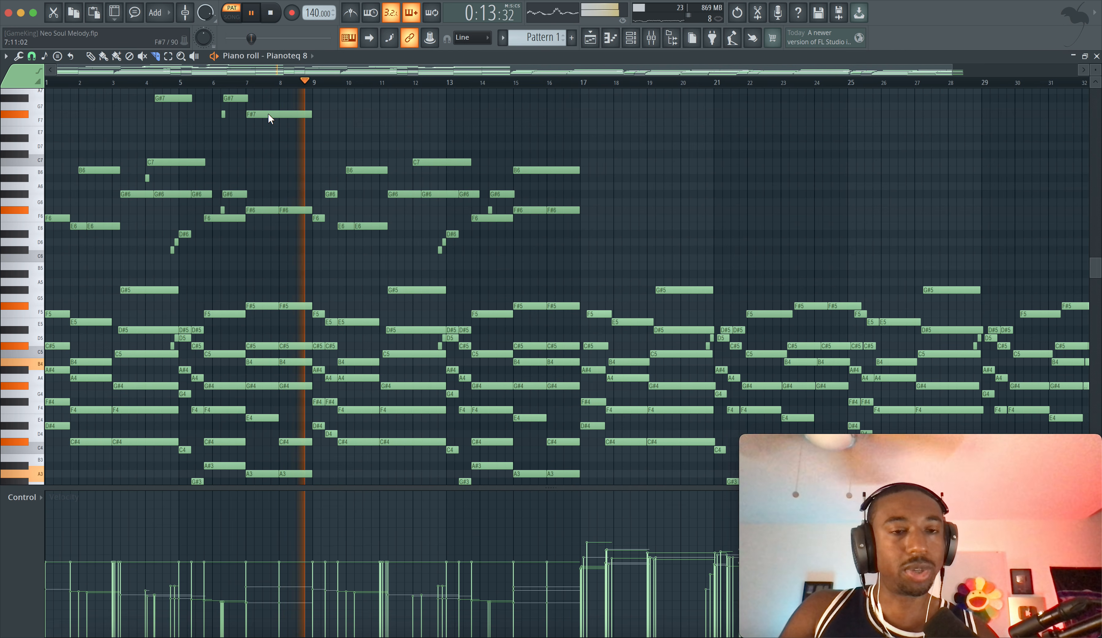
pyautogui.scroll(-3, 263, 179)
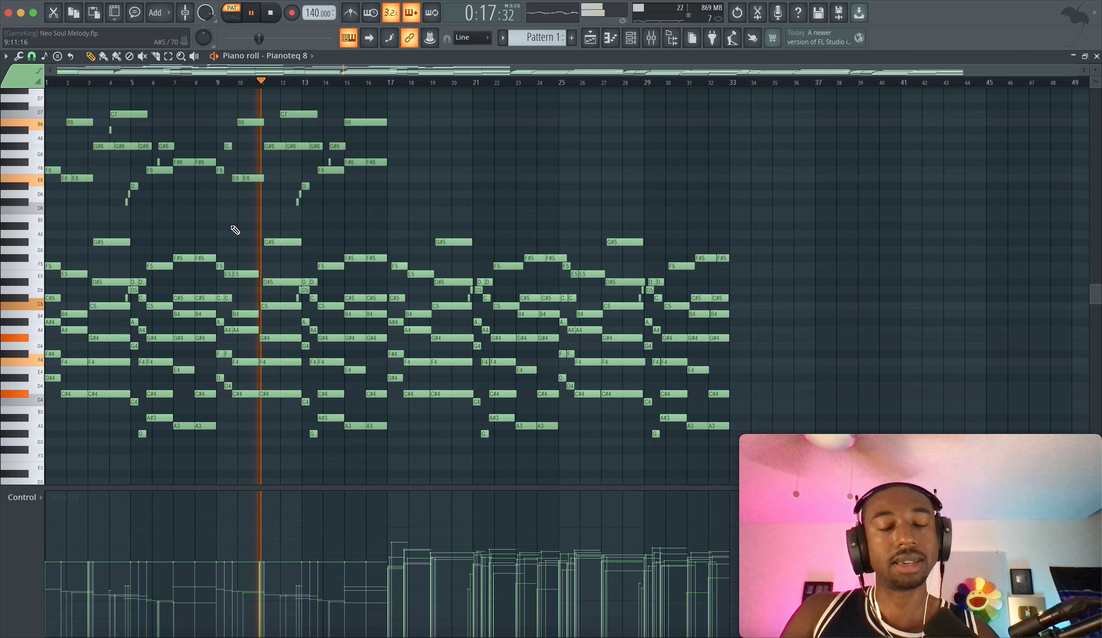
pyautogui.click(650, 39)
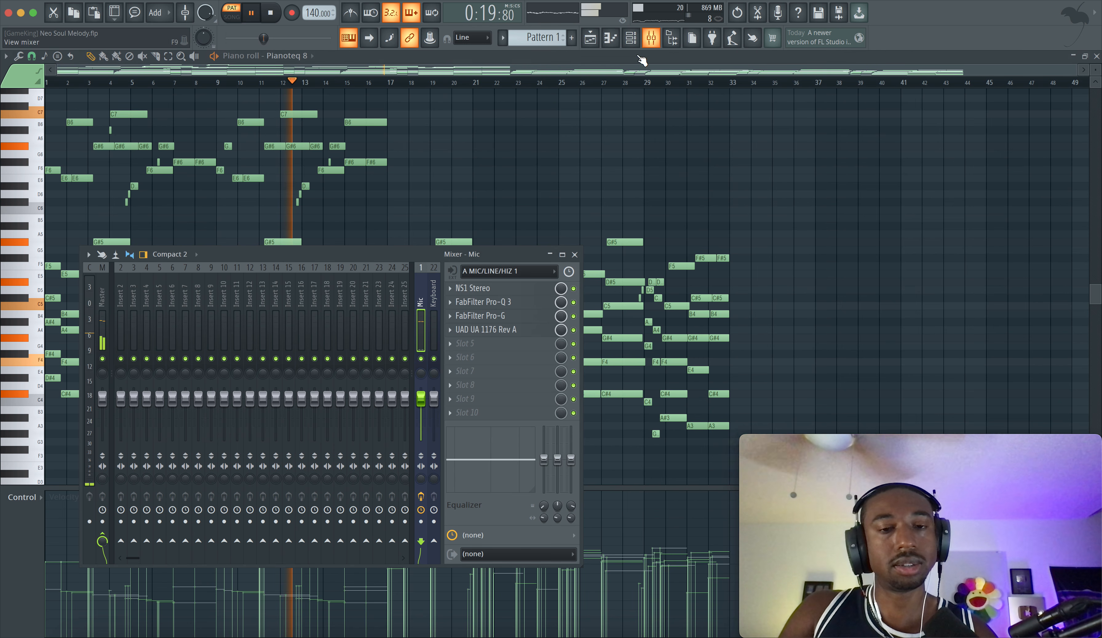
pyautogui.click(575, 254)
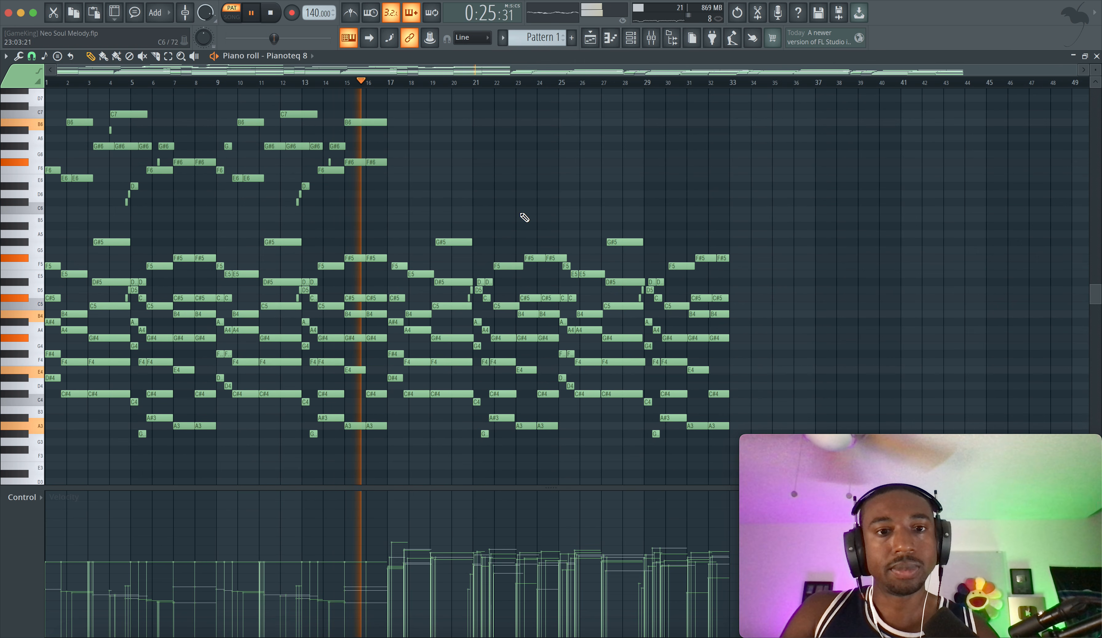
# Step: Listen to the whole pattern and compare the octave-doubled melody in bars 1 to 16 with the humanized chords in bars 17 to 32
pyautogui.scroll(1, 524, 217)
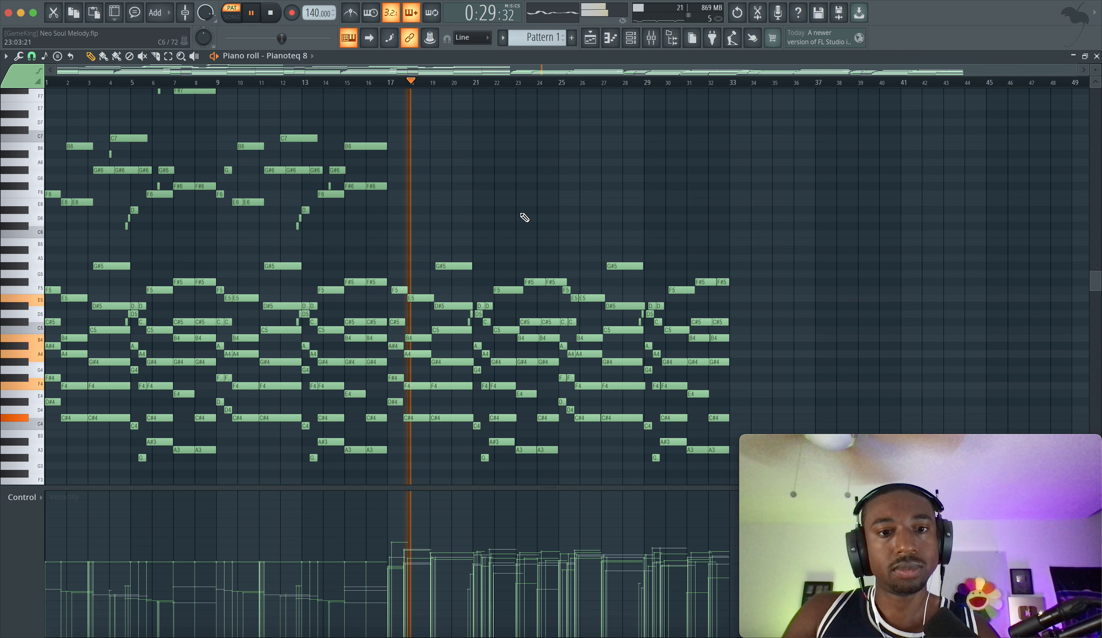
pyautogui.scroll(-1, 525, 217)
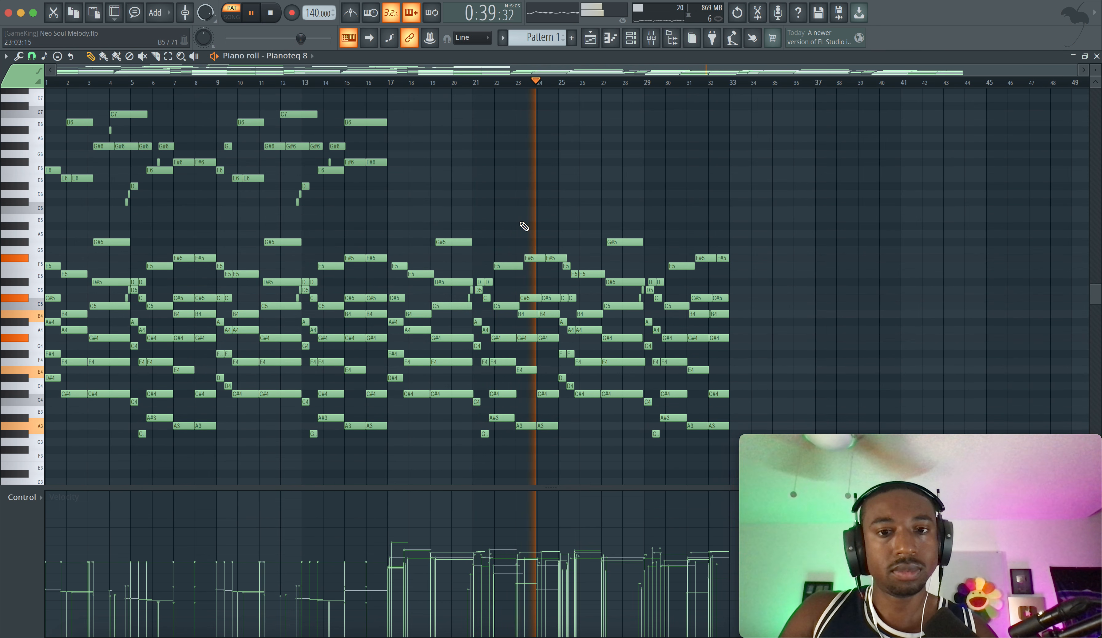
pyautogui.scroll(4, 521, 222)
pyautogui.hscroll(3, 520, 222)
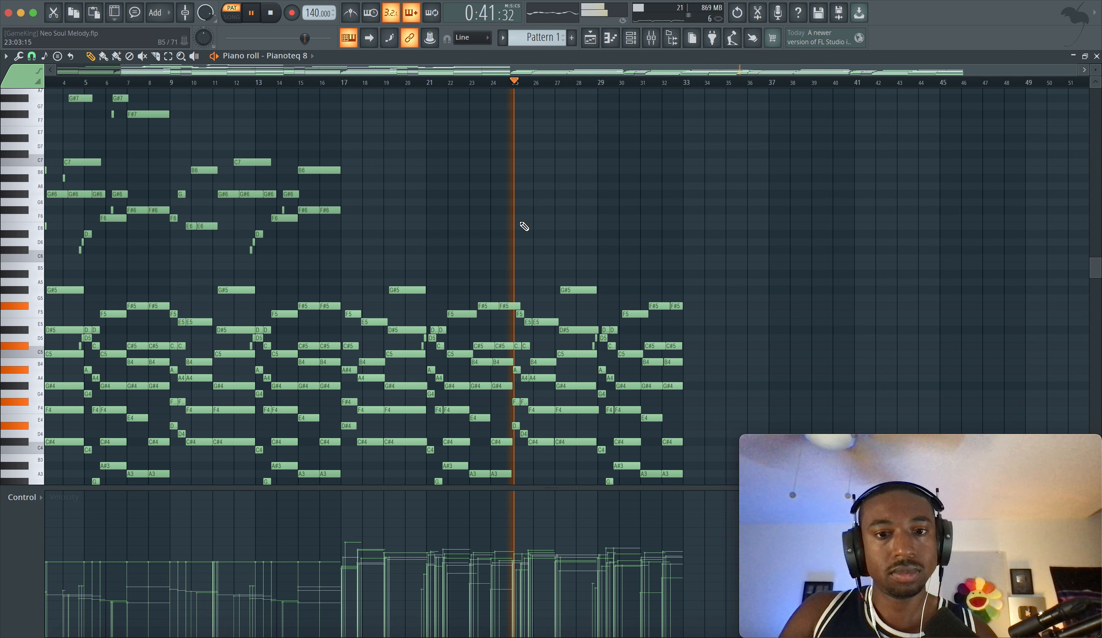
pyautogui.scroll(-2, 520, 223)
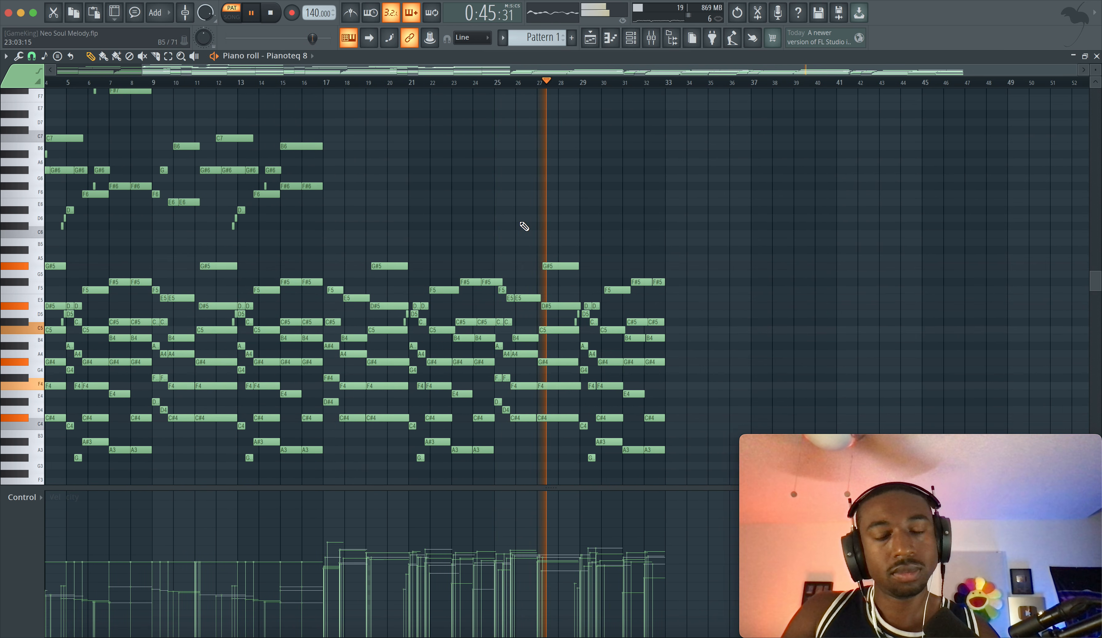
pyautogui.scroll(-3, 545, 261)
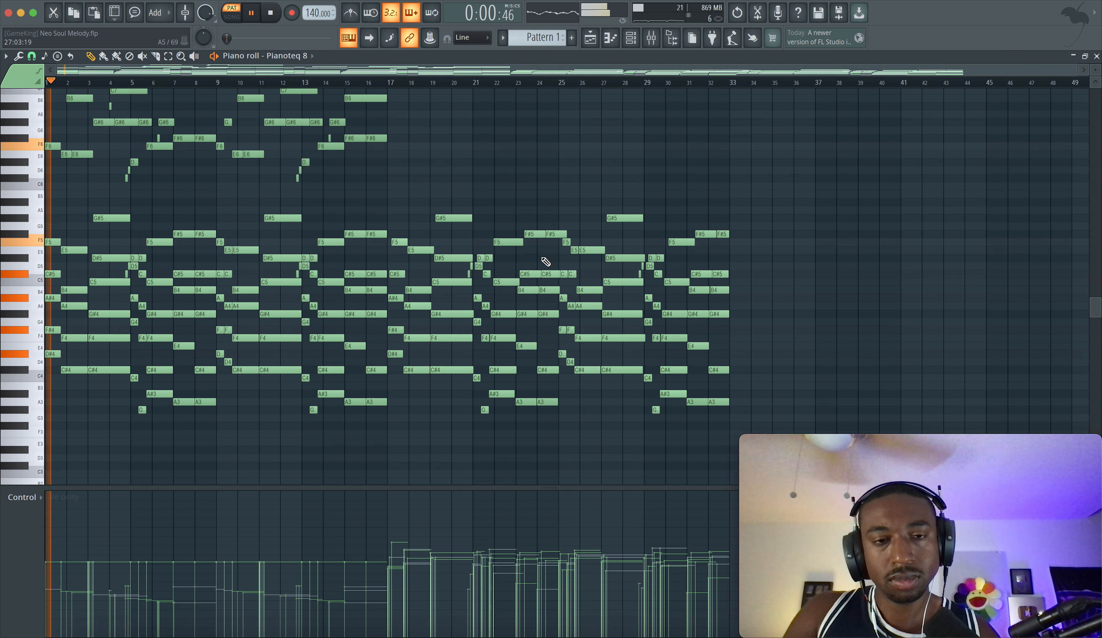
pyautogui.scroll(6, 524, 192)
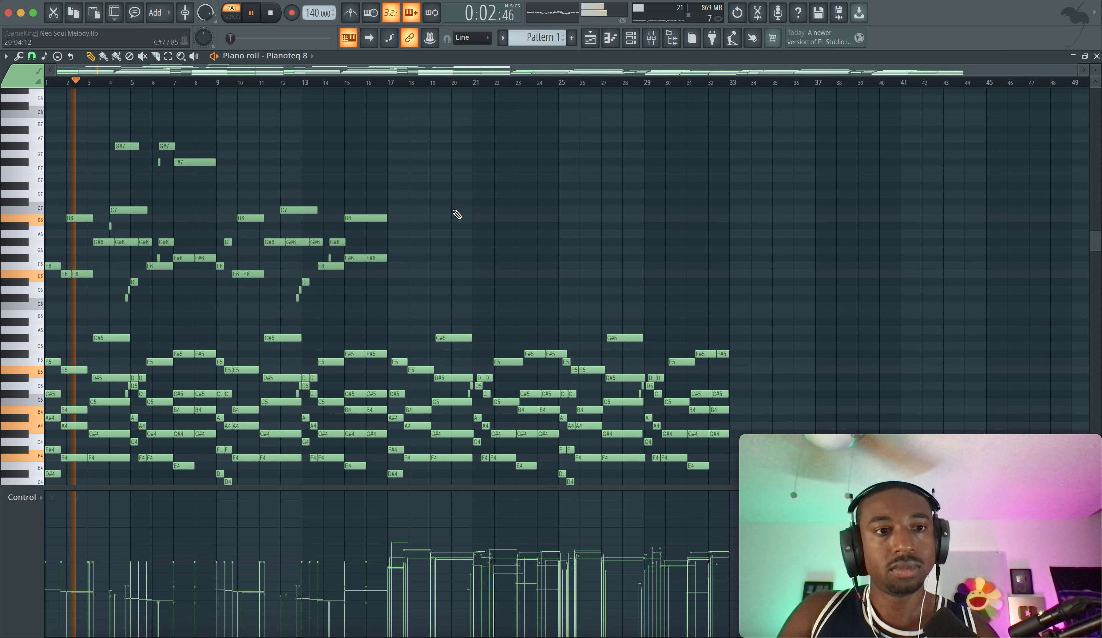
pyautogui.scroll(-1, 449, 226)
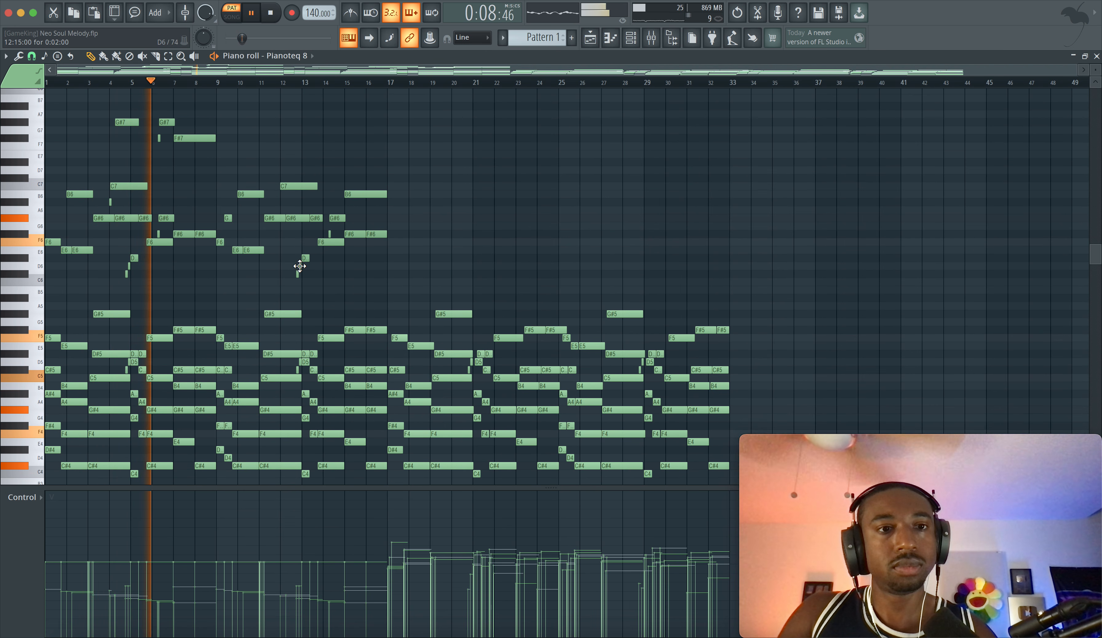
pyautogui.scroll(-1, 300, 266)
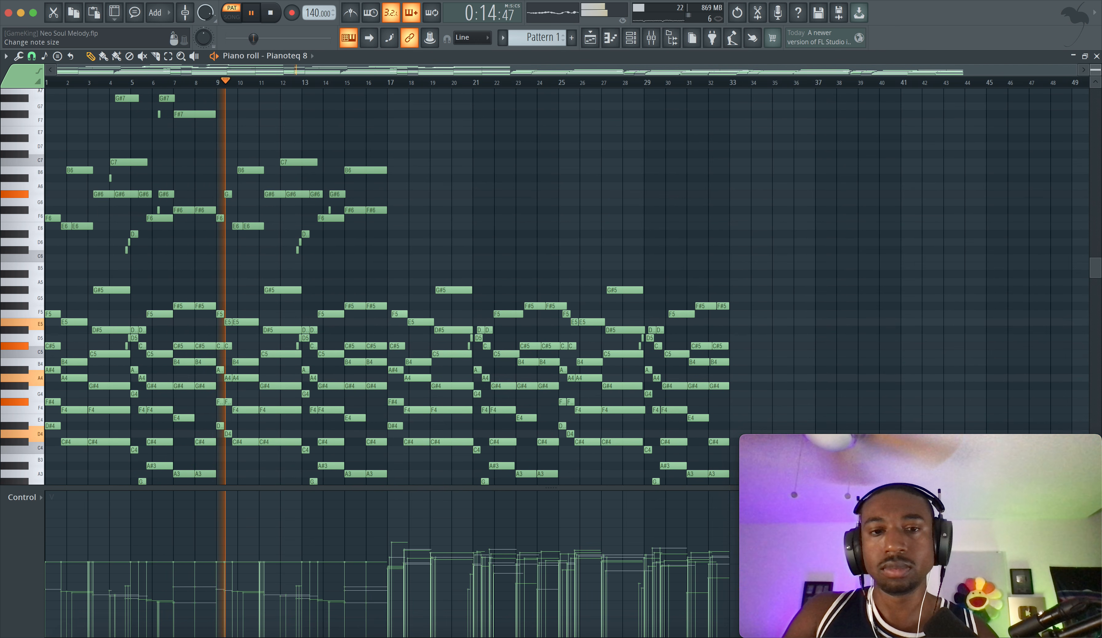
pyautogui.scroll(-2, 1081, 87)
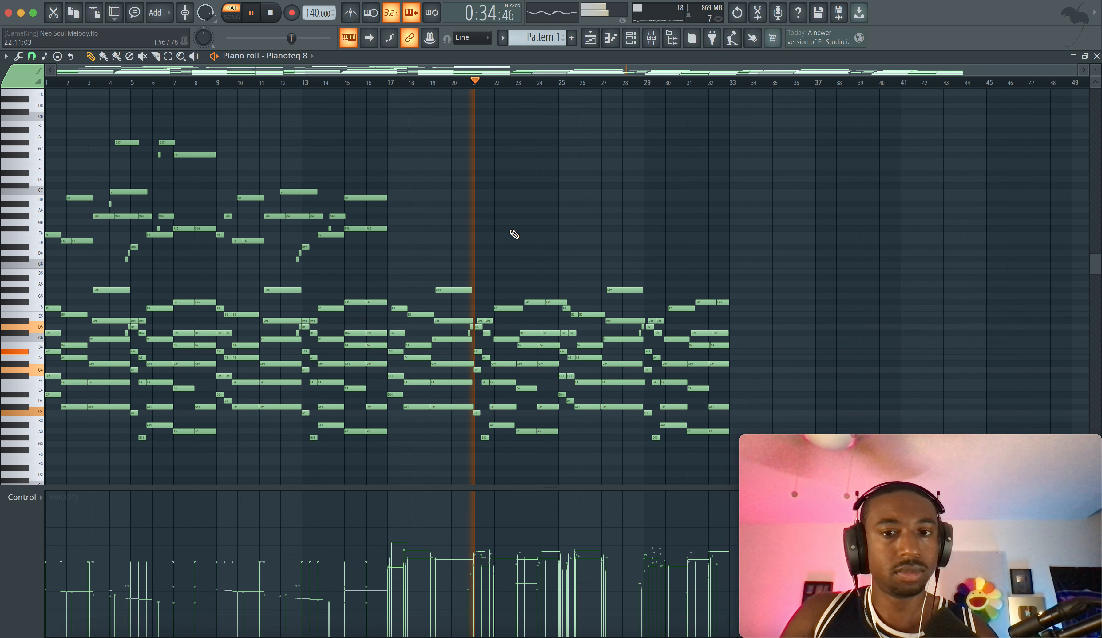
# Step: Copy the two short C#5 and D5 notes just before bar 29 and place the copies one octave lower, at C#4 and D4
pyautogui.scroll(3, 644, 326)
pyautogui.click(640, 329)
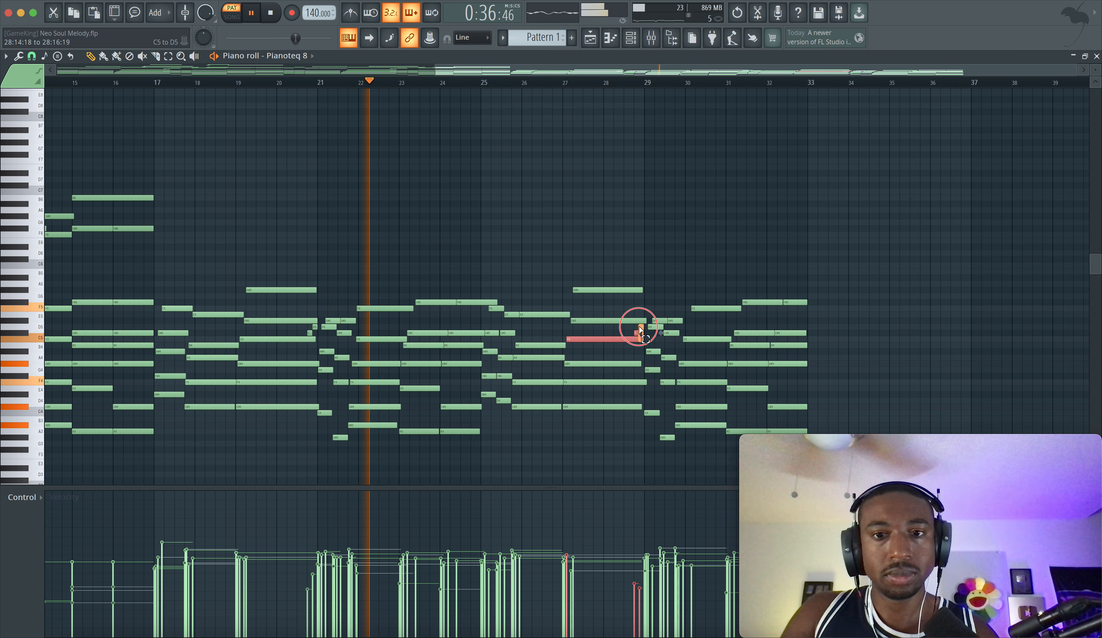
pyautogui.scroll(3, 638, 328)
pyautogui.moveTo(650, 339)
pyautogui.mouseDown()
pyautogui.moveTo(636, 325)
pyautogui.moveTo(649, 331)
pyautogui.mouseUp()
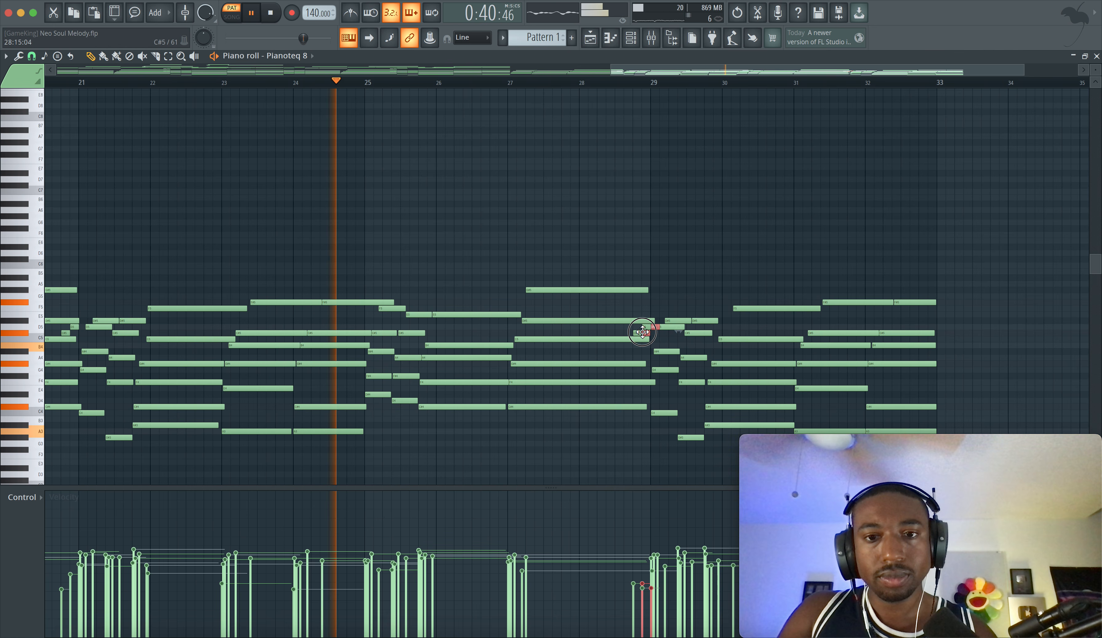
pyautogui.press('super+c')
pyautogui.press('super+v')
pyautogui.press('super+Down')
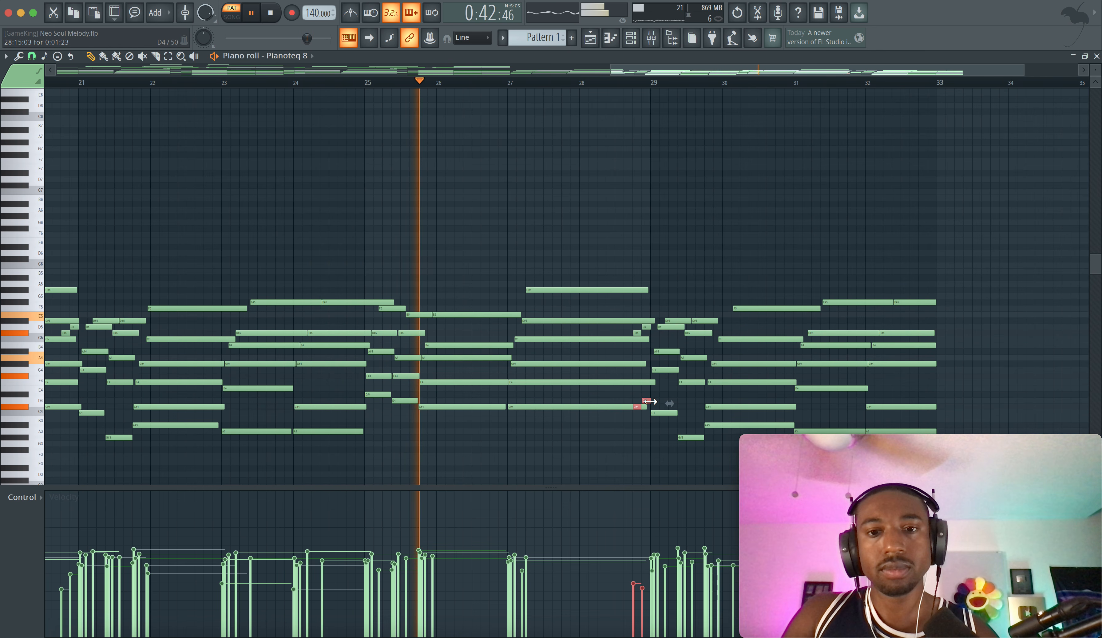
# Step: Shorten the end of the C#4 note just before bar 29 so it stops where the added D4 note begins
pyautogui.moveTo(628, 413); pyautogui.dragTo(636, 408)
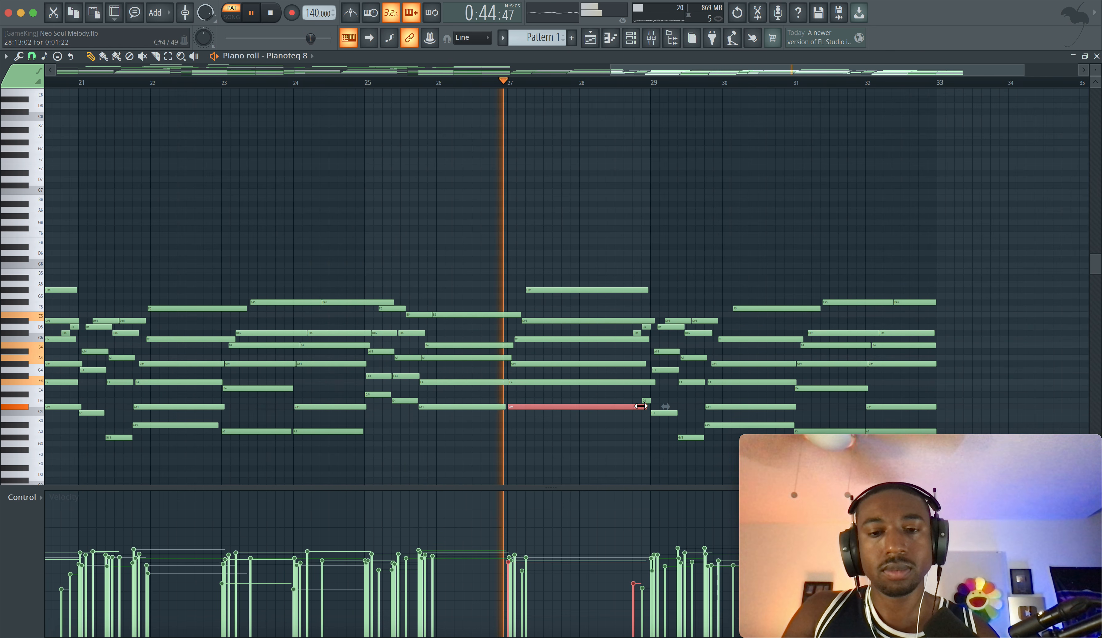
pyautogui.hotkey('alt', 'l')
pyautogui.click(597, 384)
pyautogui.keyDown('super'); pyautogui.click(644, 424); pyautogui.keyUp('super')
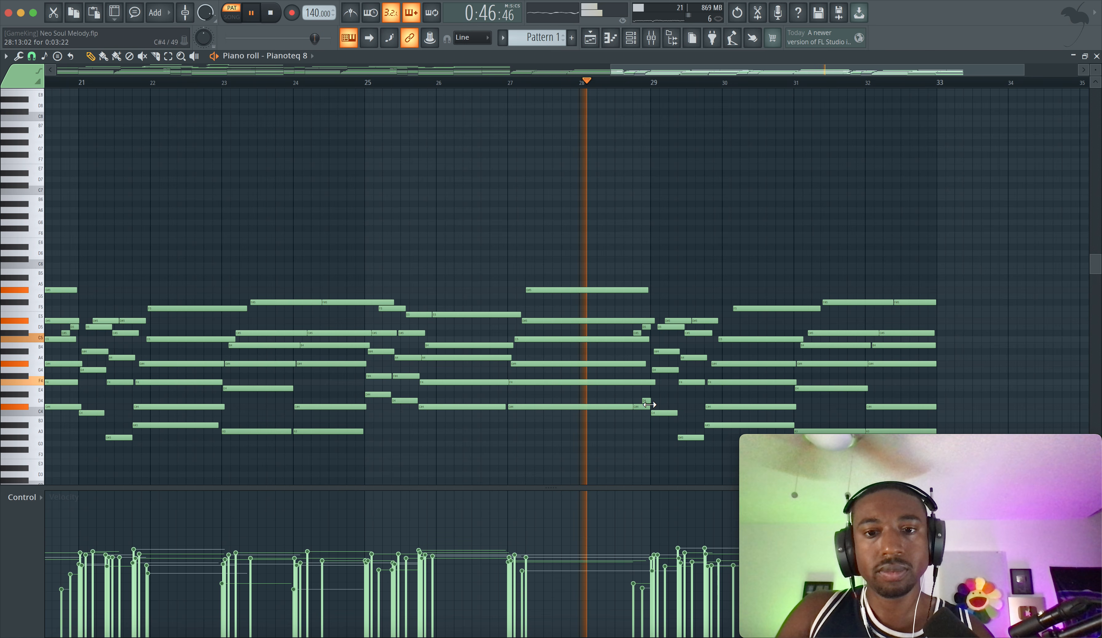
pyautogui.moveTo(648, 408); pyautogui.dragTo(640, 407)
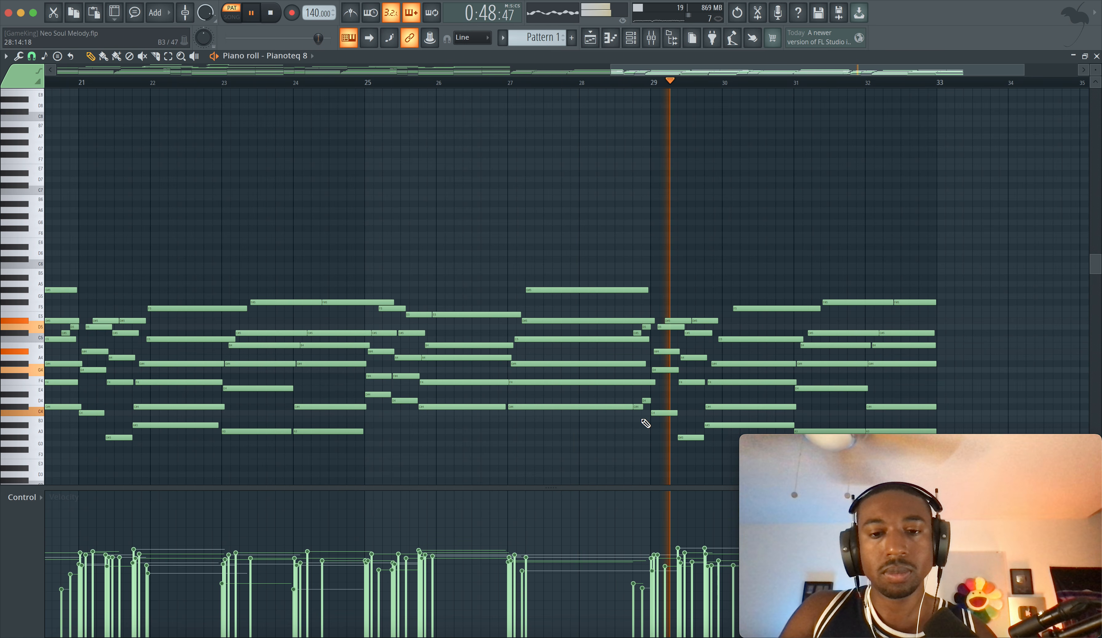
# Step: Listen to the edited chords through bar 32 and the restart at bar 1, stop playback, and save the project
pyautogui.hscroll(3, 646, 423)
pyautogui.hscroll(2, 646, 423)
pyautogui.hscroll(4, 570, 420)
pyautogui.scroll(-1, 569, 419)
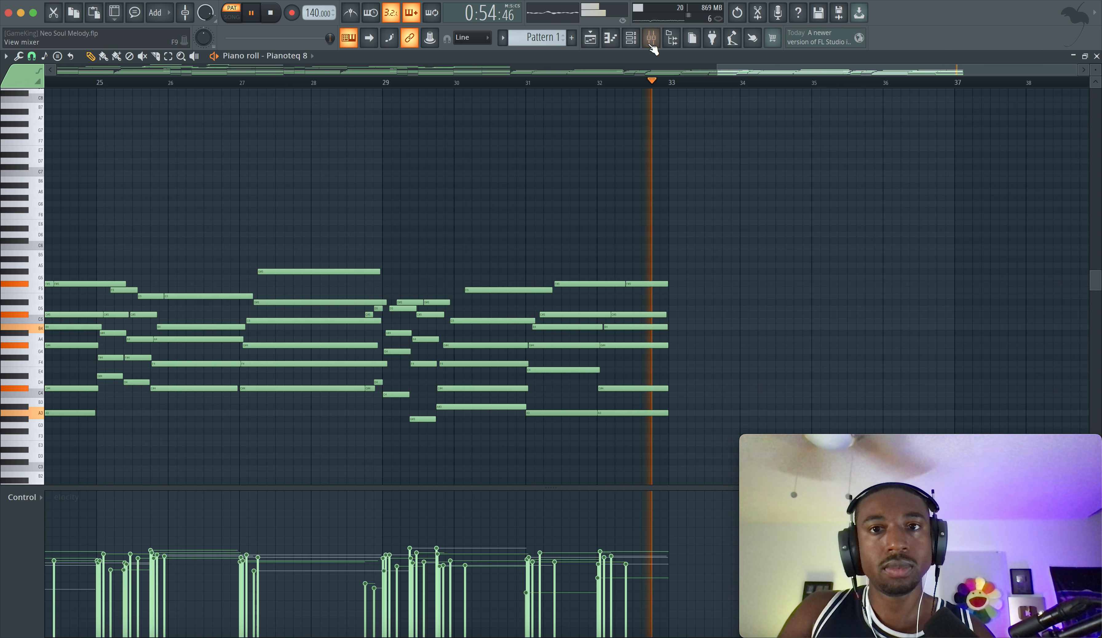
pyautogui.press('F9')
pyautogui.rightClick(560, 153)
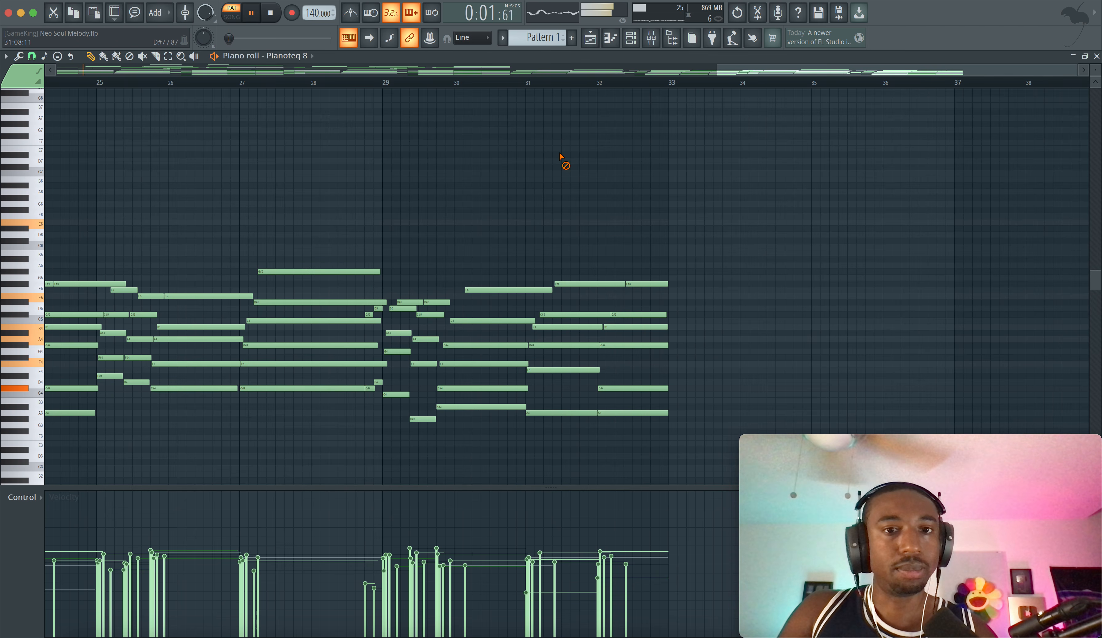
pyautogui.scroll(-3, 559, 153)
pyautogui.hscroll(-10, 560, 153)
pyautogui.scroll(3, 560, 153)
pyautogui.scroll(-1, 560, 153)
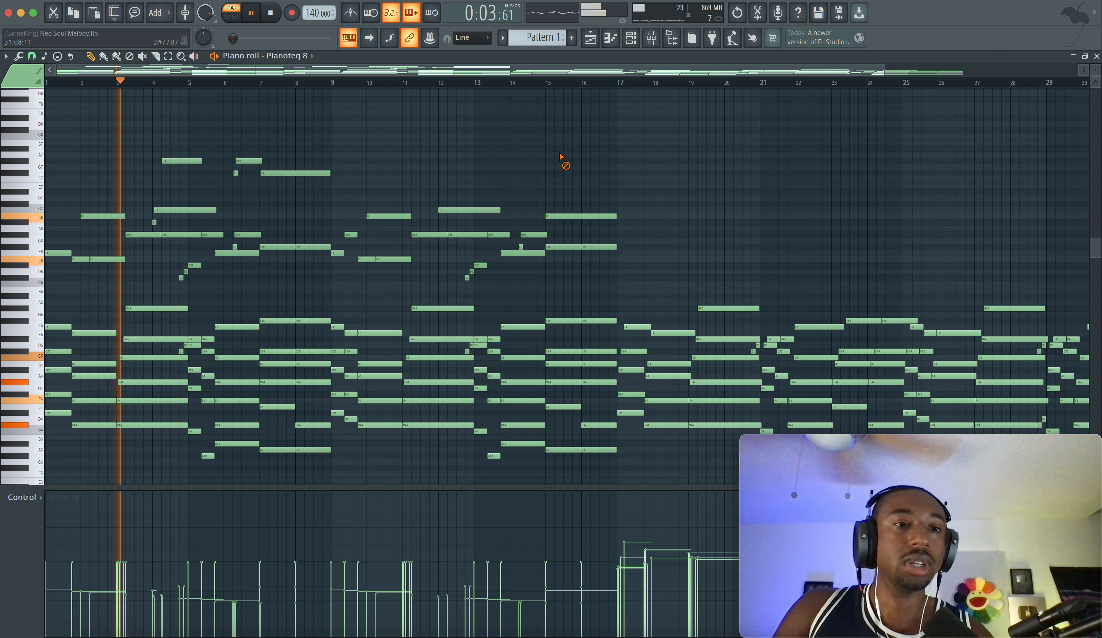
pyautogui.press('space')
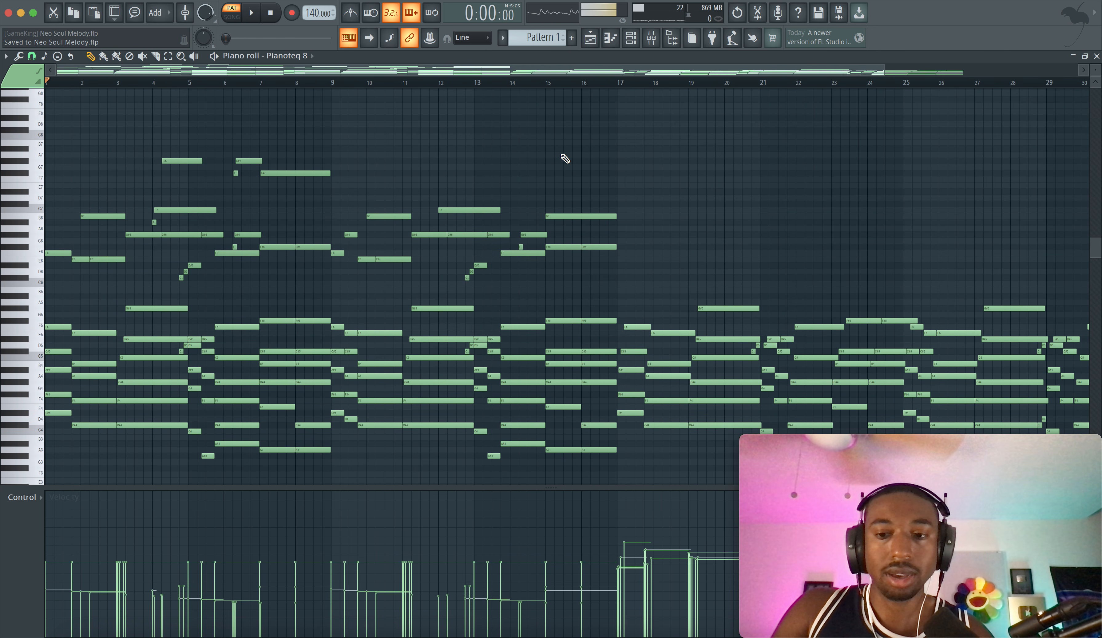